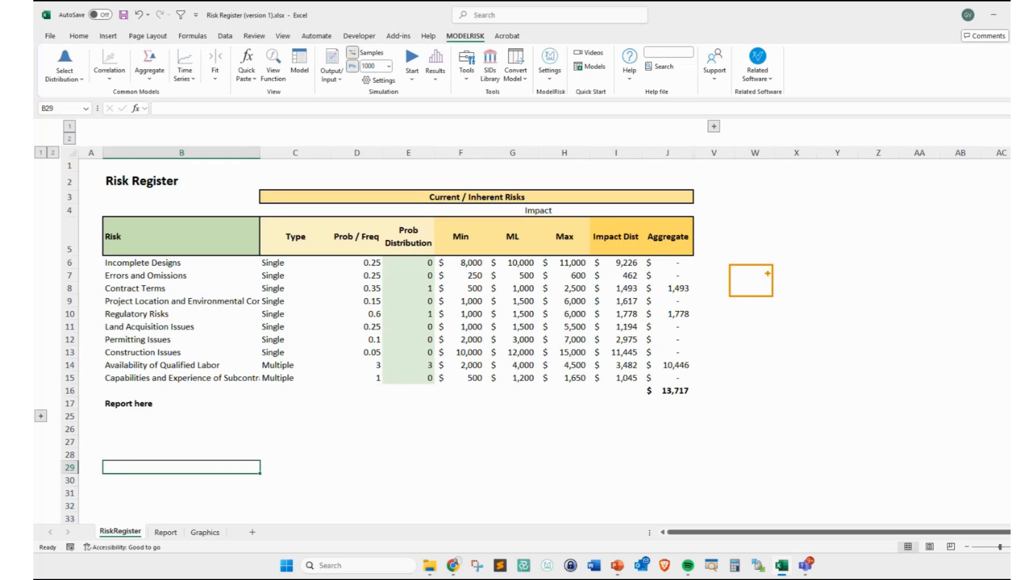
- Annotate the box beside the table with cost estimation, NPV, budget and logistic model, draw an arrow from it, and clear the markup
type("tcost estimation")
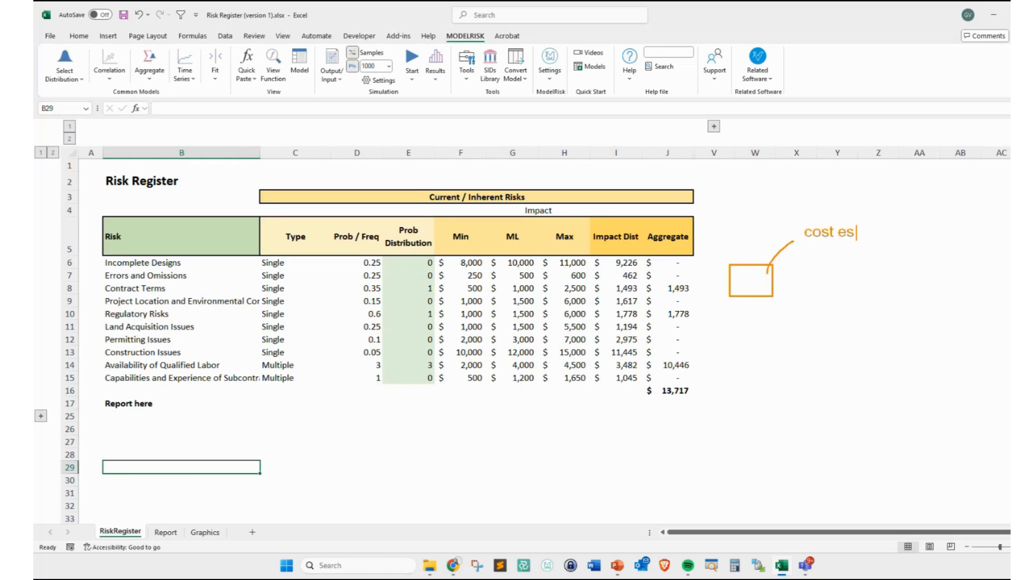
key("Return")
type("NPV ")
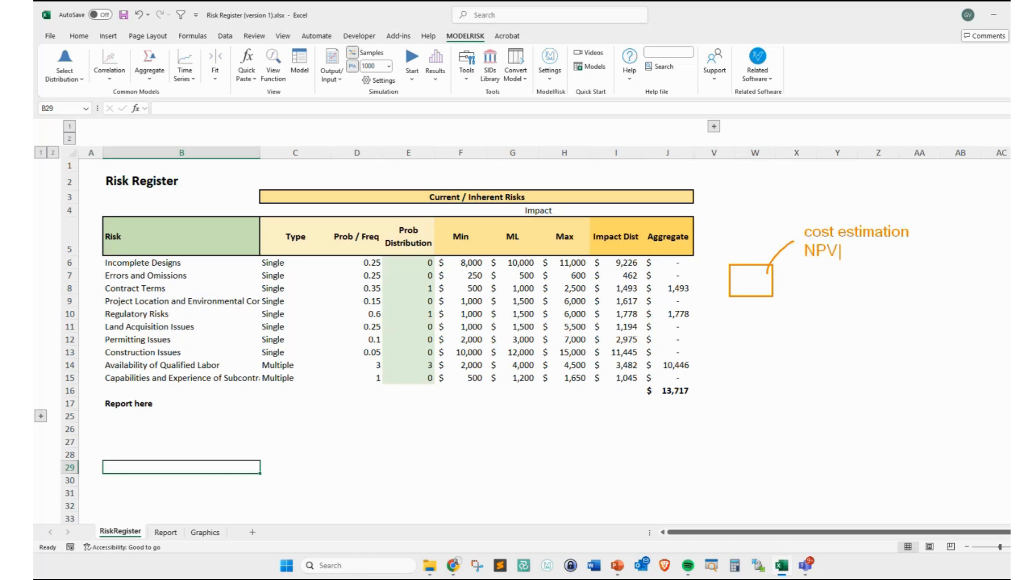
type("budget ")
type("logistic model")
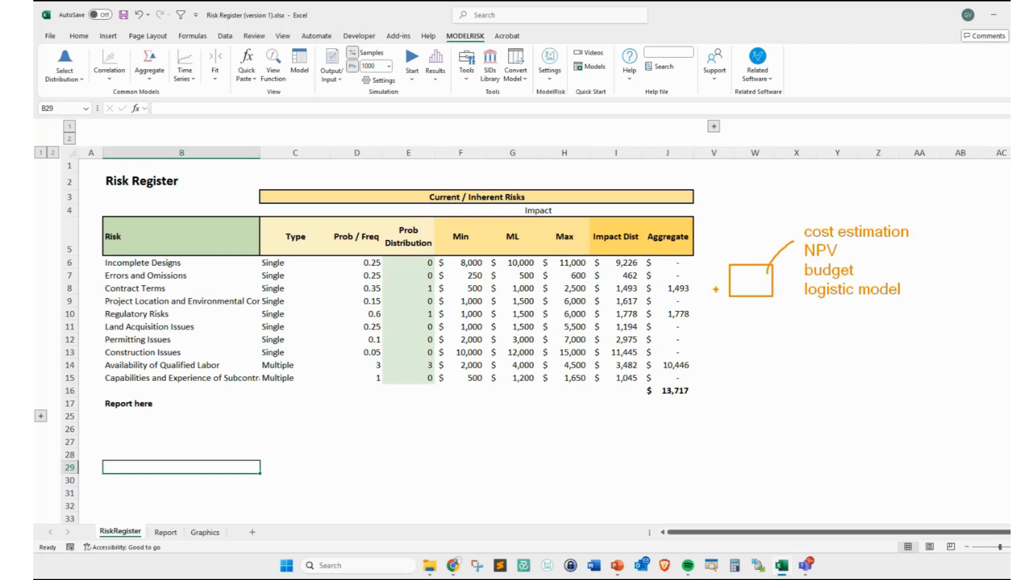
mouse_move(756, 277)
left_mouse_down()
mouse_move(715, 295)
mouse_move(717, 305)
left_mouse_up()
key("Escape")
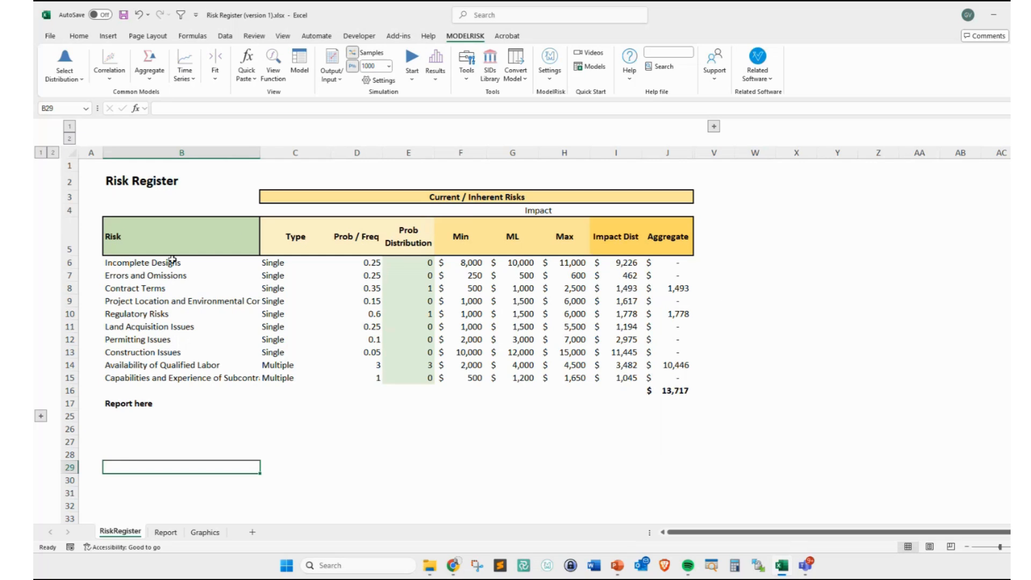
- Examine the risk names in B6:B15, including Contract Terms, Regulatory Risks and Construction Issues
left_click_drag(172, 262, 174, 379)
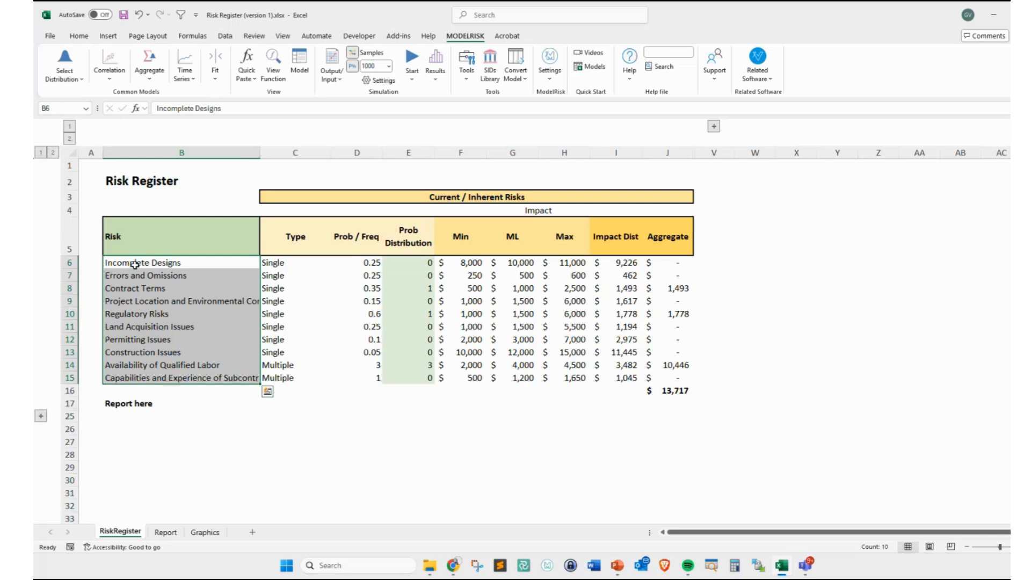
left_click_drag(134, 265, 152, 375)
left_click(145, 288)
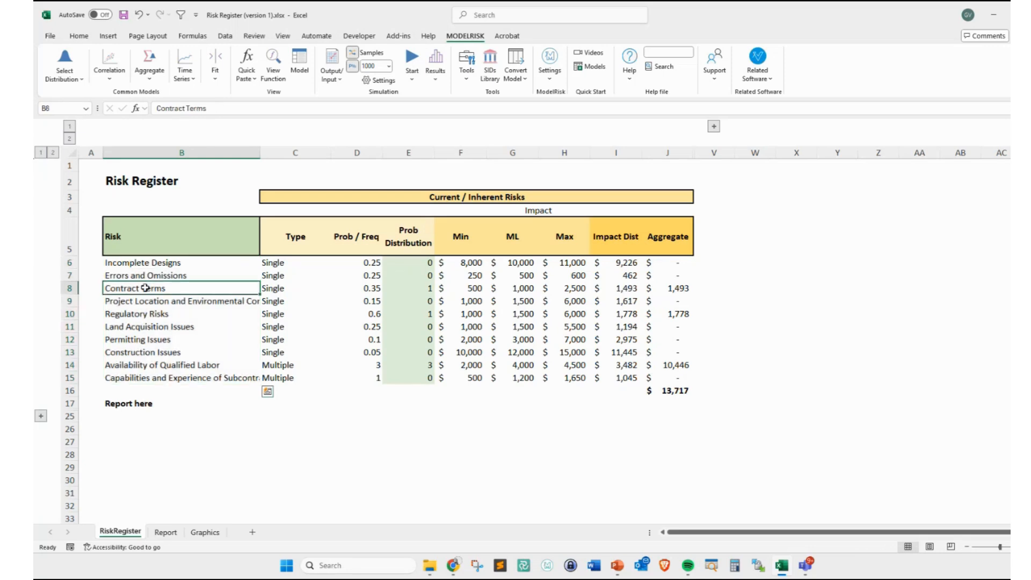
left_click(153, 315)
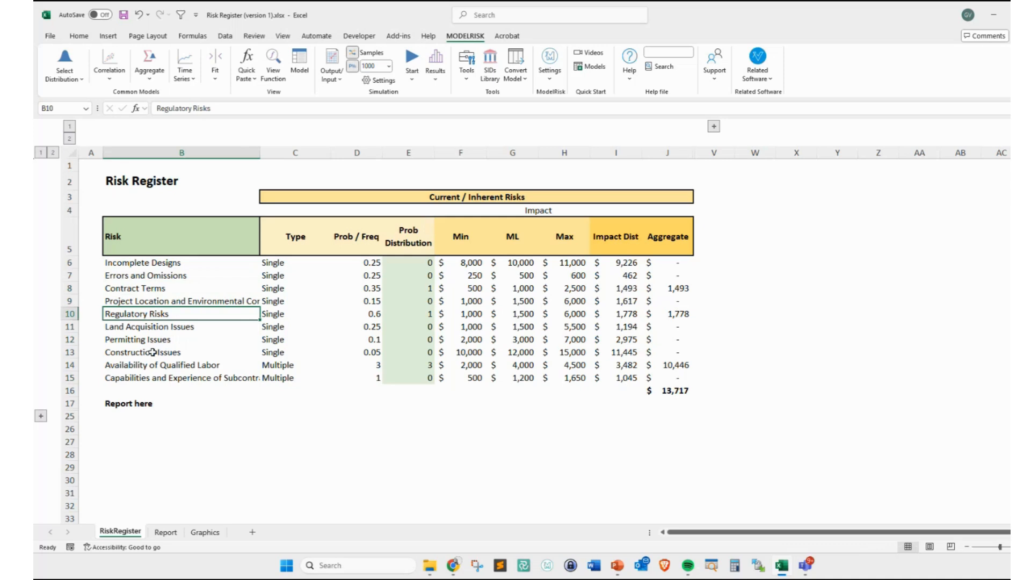
left_click(153, 352)
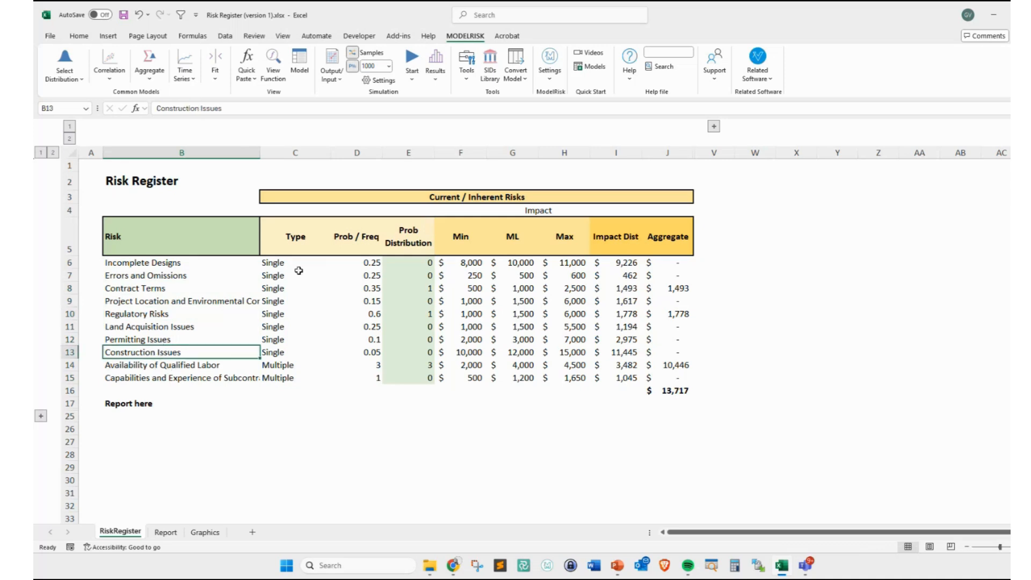
- Review the Single and Multiple entries in the Type column against their Prob / Freq values
left_click_drag(296, 266, 300, 379)
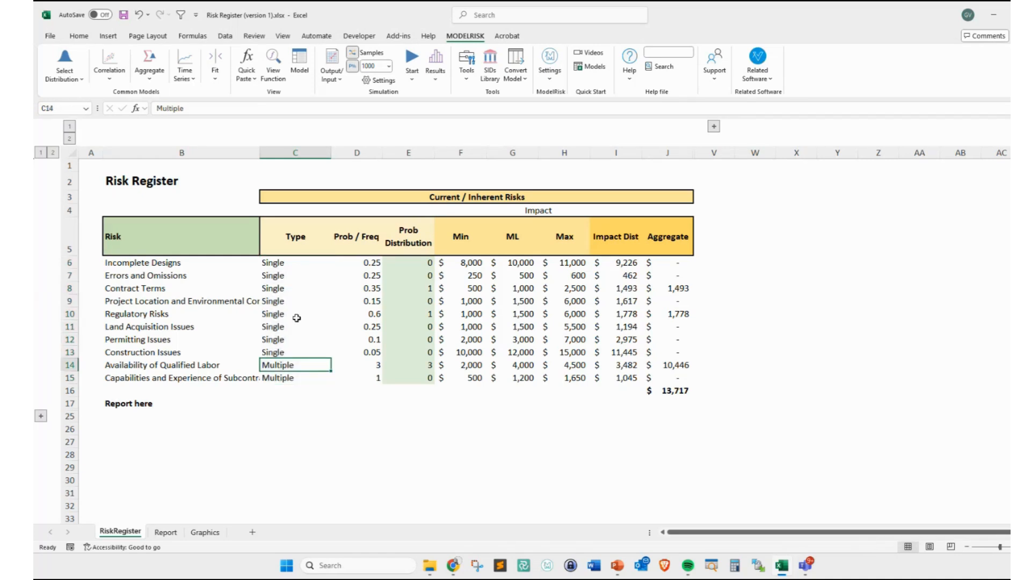
left_click(300, 363)
left_click_drag(361, 262, 371, 365)
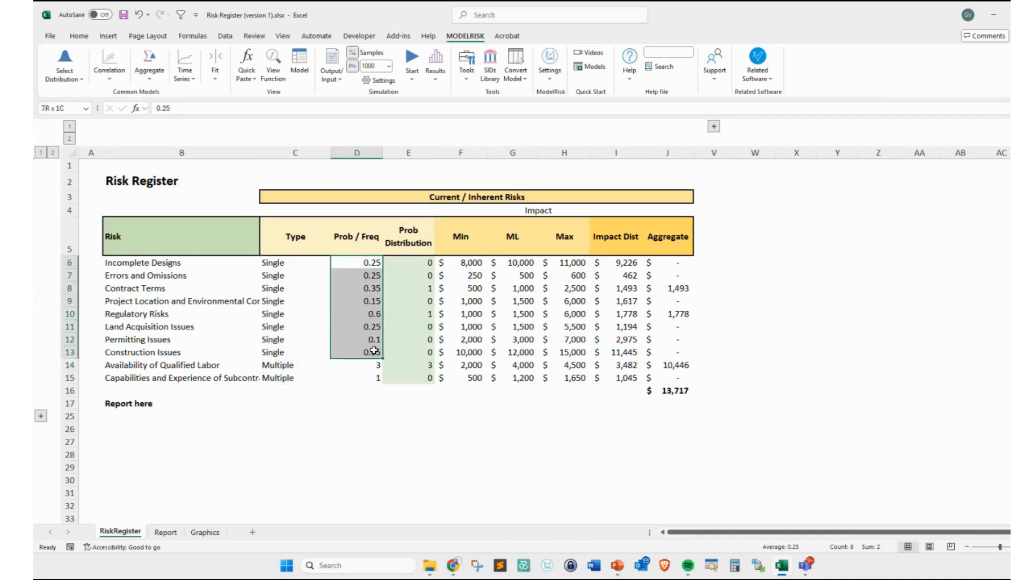
left_click(367, 262)
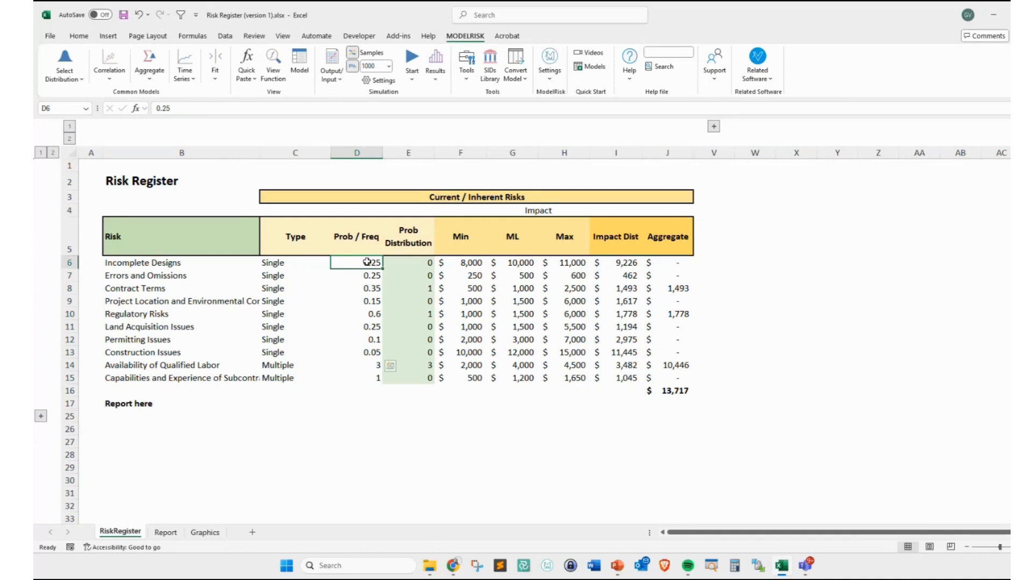
left_click(283, 263)
left_click_drag(361, 264, 367, 327)
- Open a discrete Bernoulli distribution for cell D25 and set its p parameter to 0.8
left_click(339, 411)
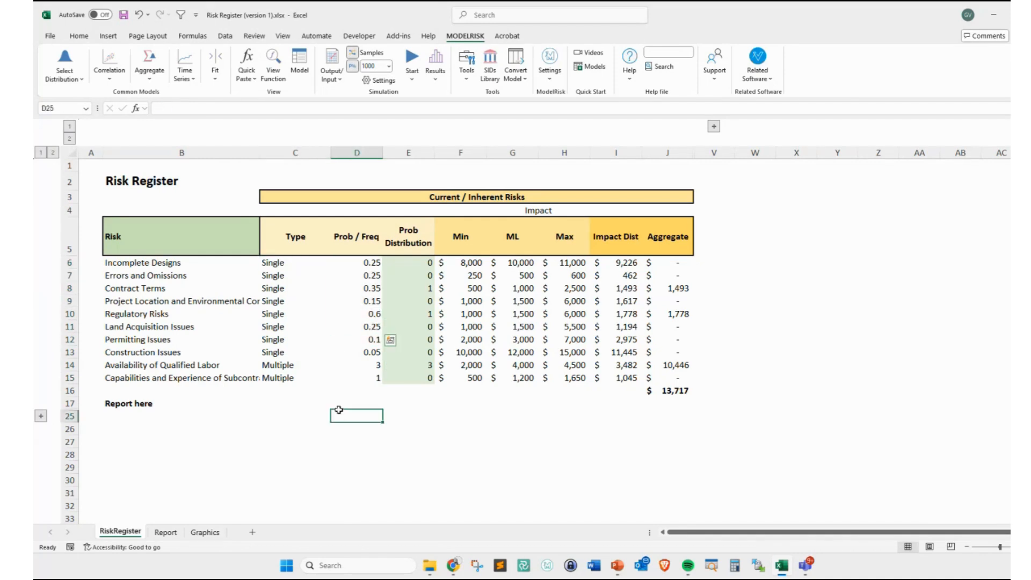
type("+")
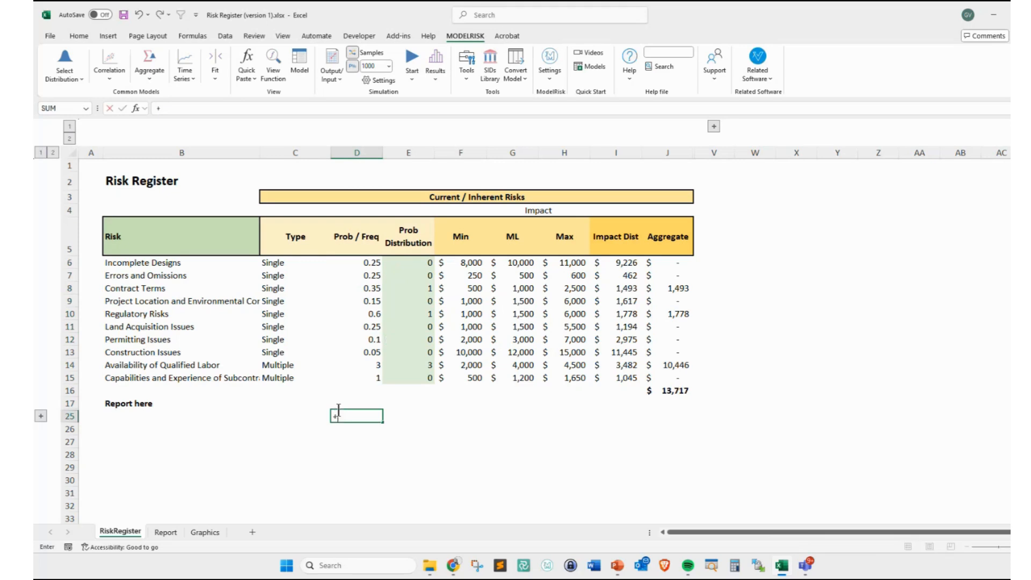
key("Escape")
left_click(64, 62)
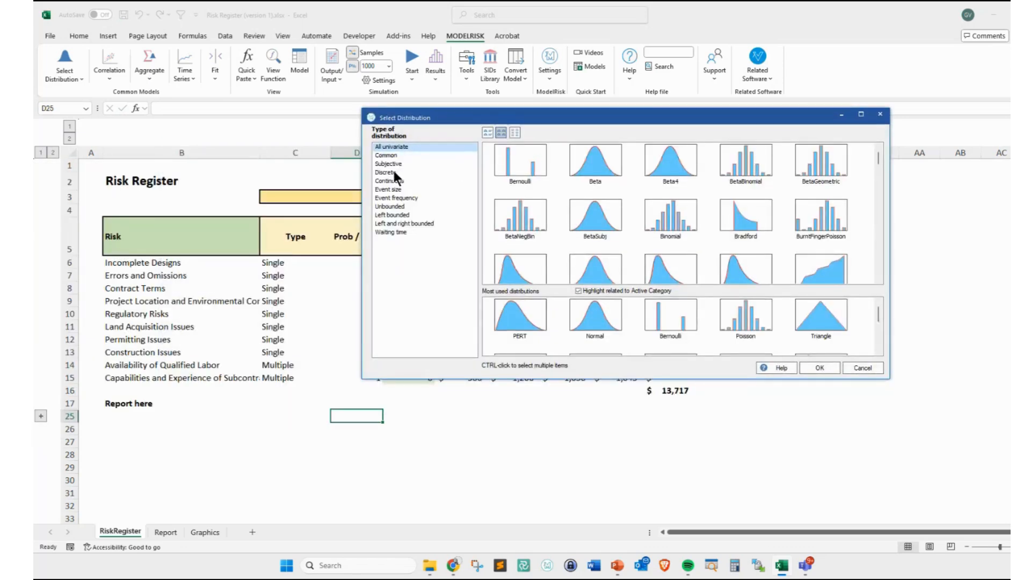
left_click(394, 171)
left_click(520, 162)
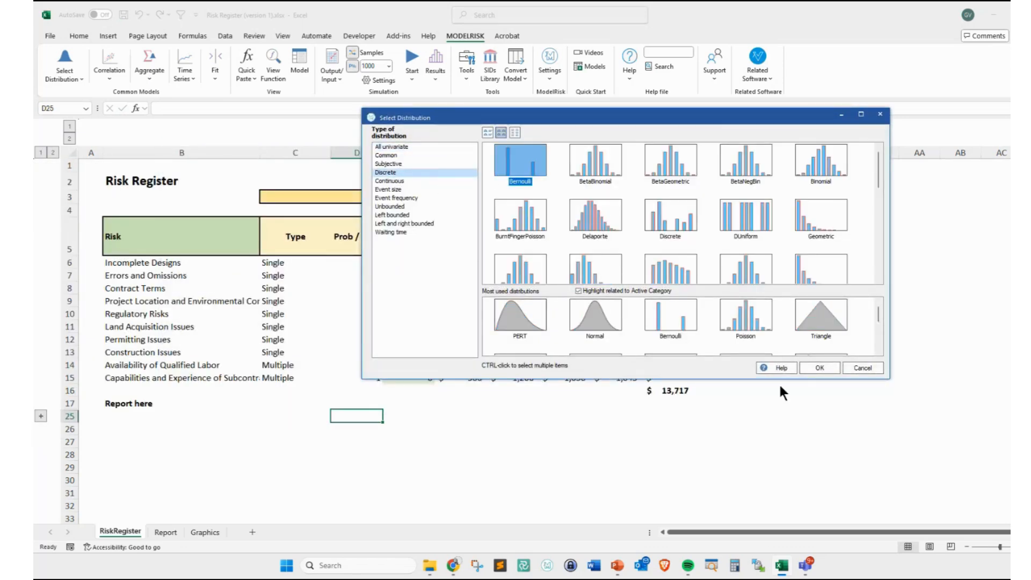
left_click(819, 367)
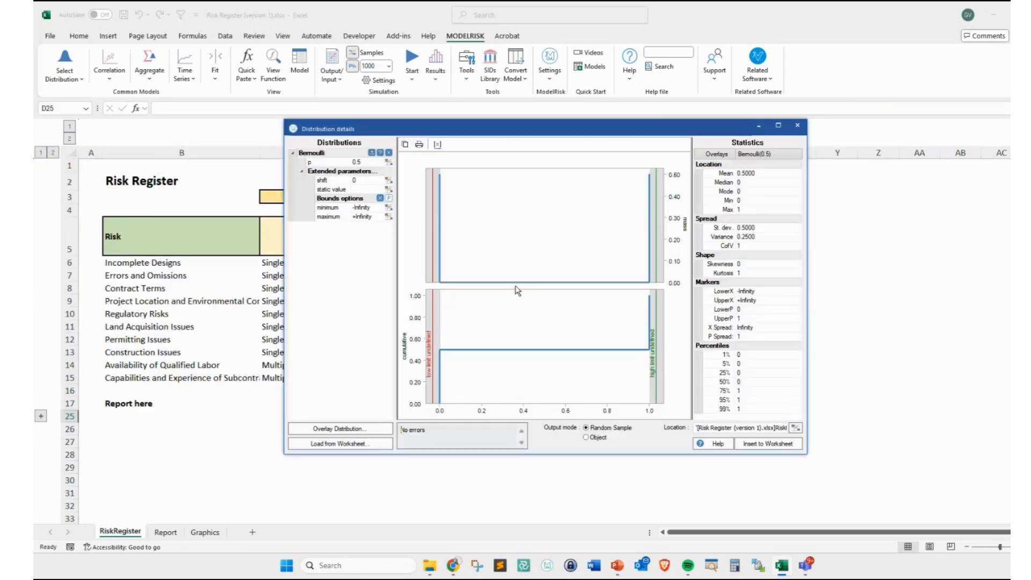
left_click(367, 161)
left_click(472, 243)
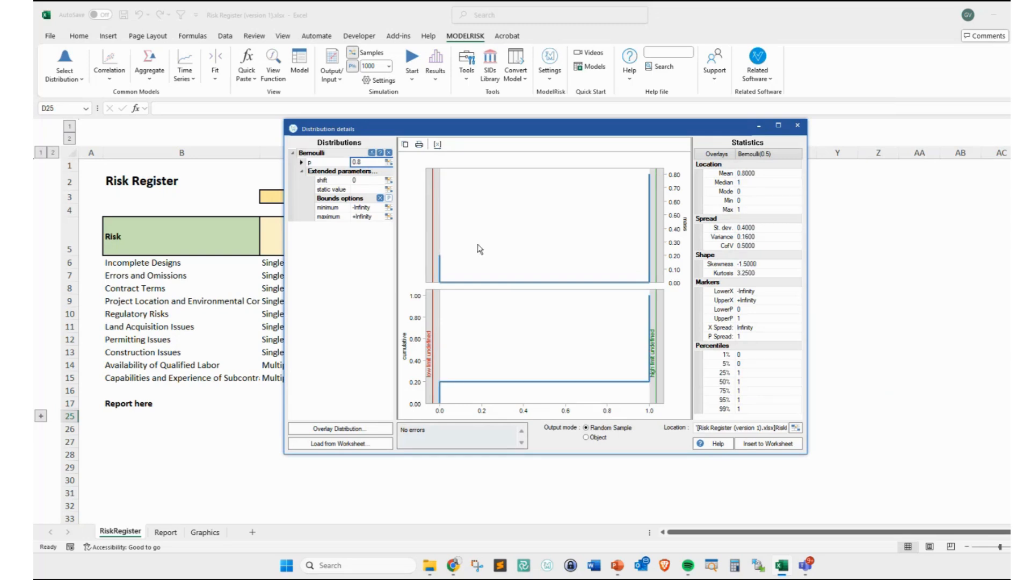
- Mark the p value, its probability and the 0 and 1 outcomes on the Bernoulli charts, and close the distribution without inserting it
mouse_move(341, 150)
left_mouse_down()
mouse_move(344, 169)
mouse_move(378, 160)
mouse_move(354, 152)
mouse_move(683, 177)
mouse_move(644, 170)
left_mouse_up()
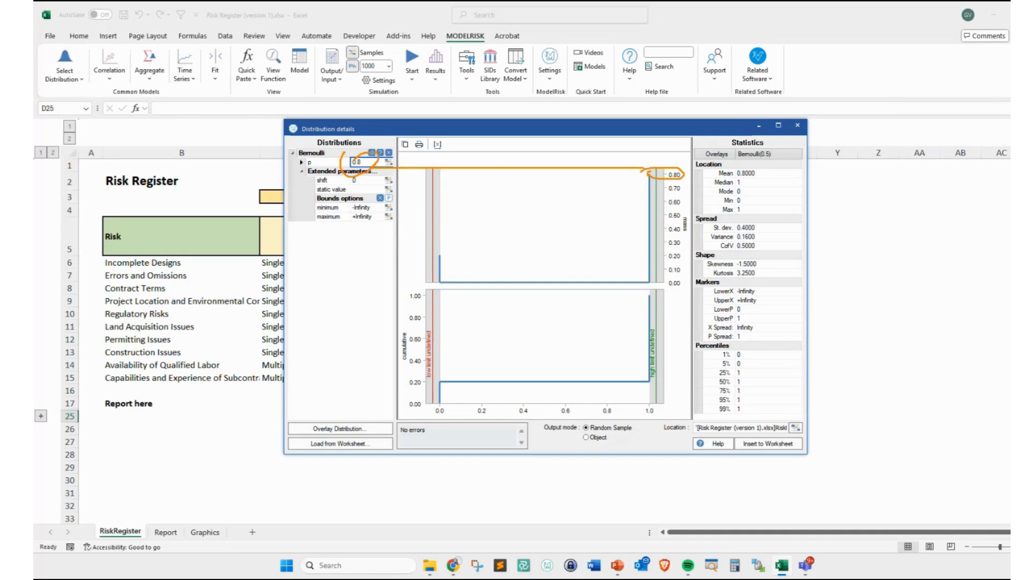
mouse_move(652, 401)
left_mouse_down()
mouse_move(633, 409)
mouse_move(666, 405)
mouse_move(629, 396)
left_mouse_up()
left_click_drag(433, 403, 446, 401)
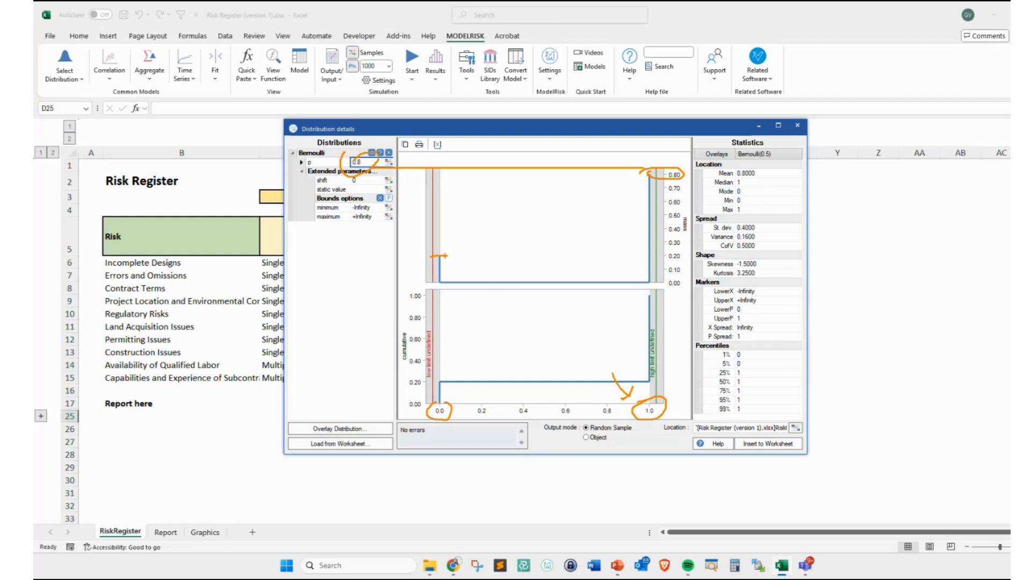
key("Escape")
left_click(797, 126)
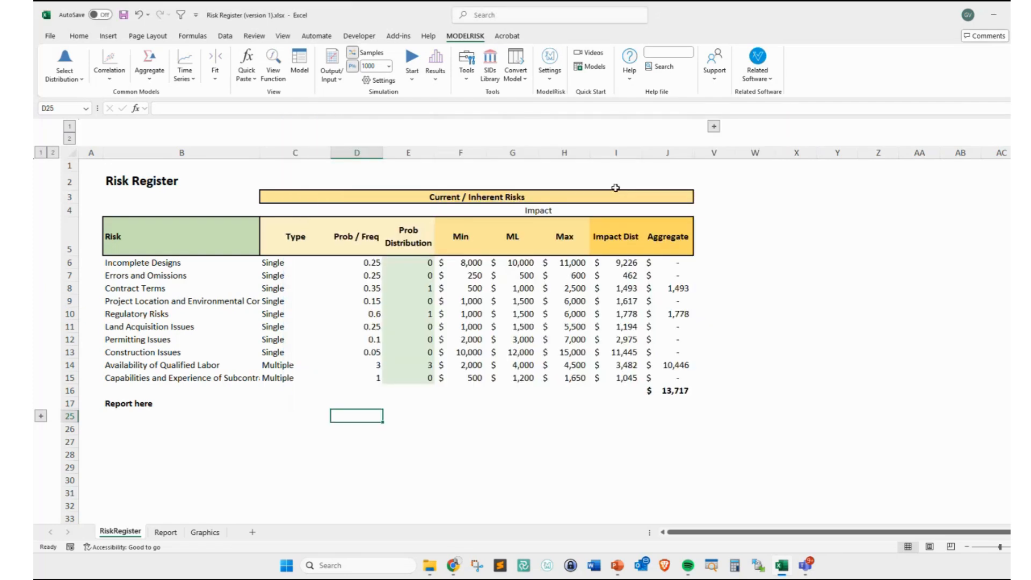
- Fill the Prob Distribution cells E6:E15 with a brighter green
left_click_drag(269, 263, 301, 325)
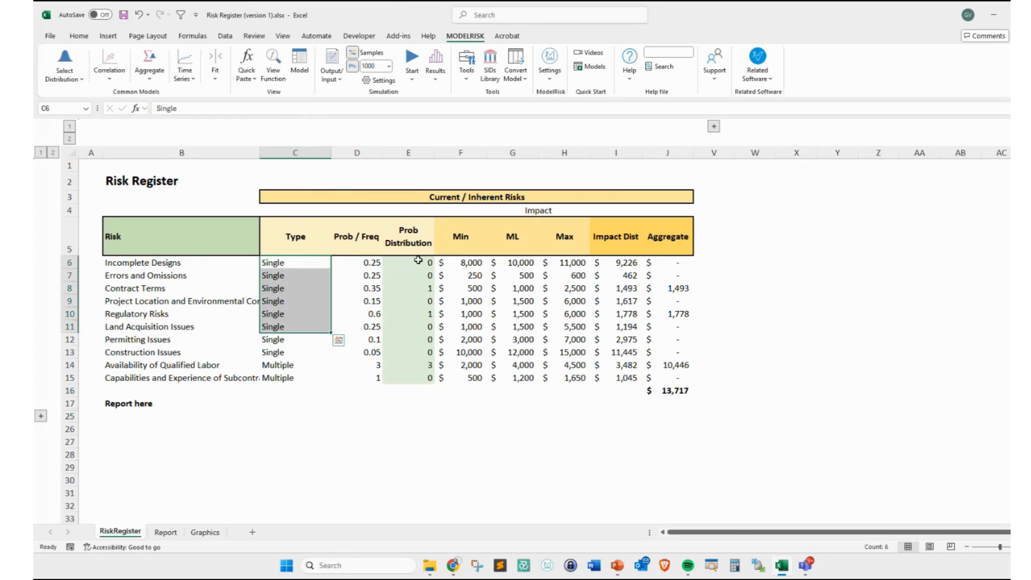
left_click_drag(422, 263, 427, 376)
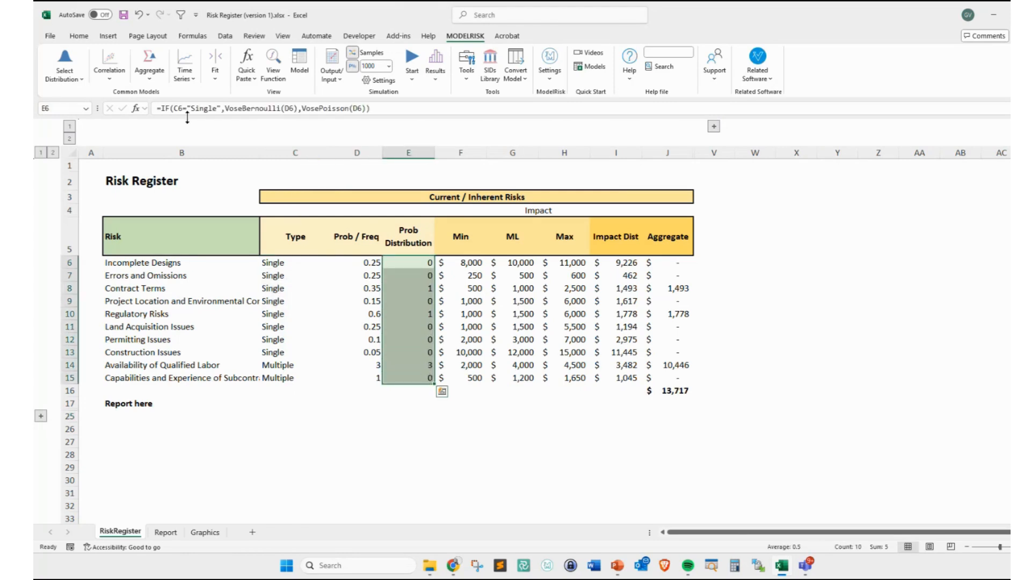
left_click(79, 36)
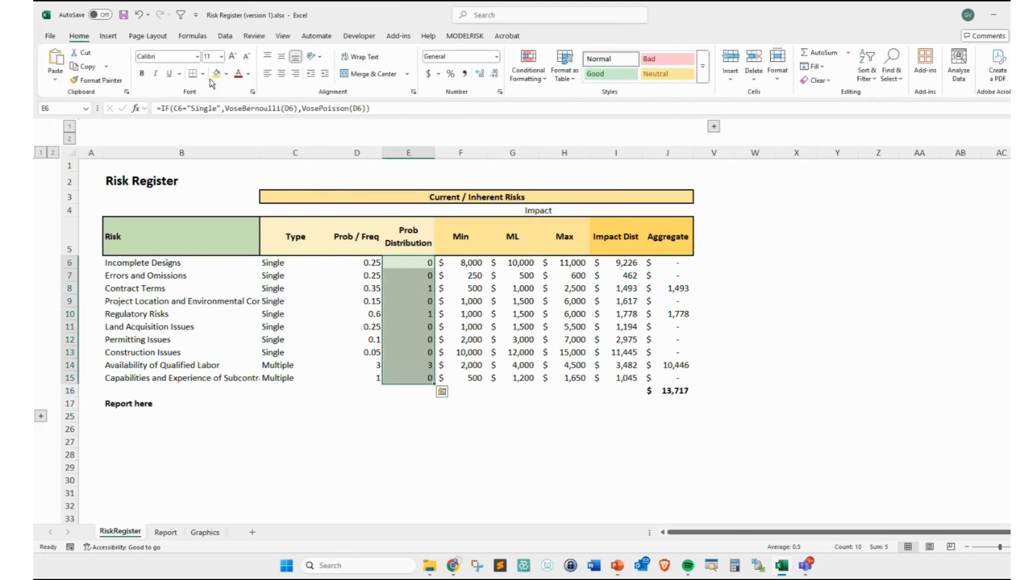
left_click(227, 73)
left_click(278, 236)
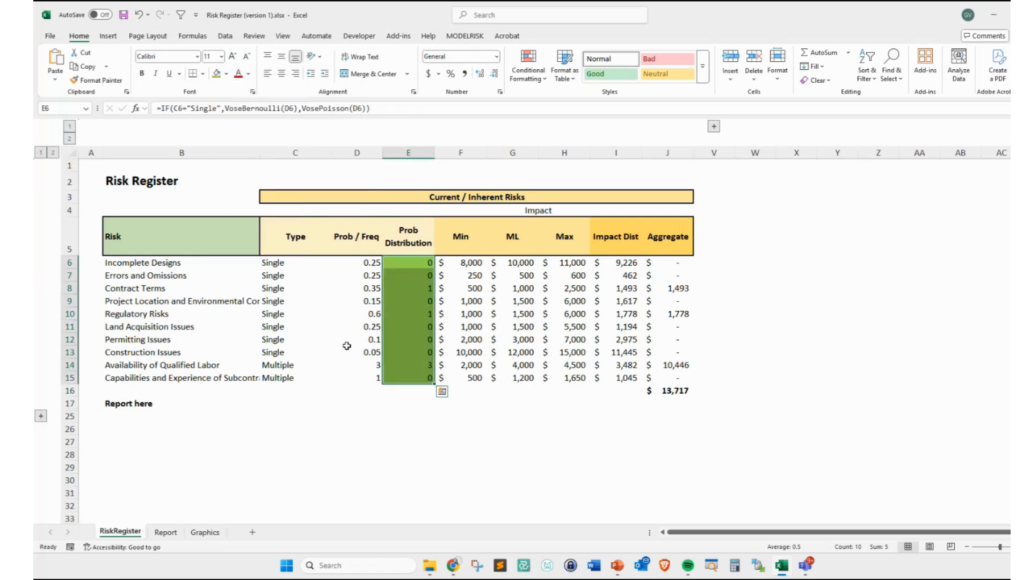
- Recalculate the sheet repeatedly to observe new random samples for the single risks in E6:E13
left_click(356, 364)
left_click_drag(420, 268, 413, 355)
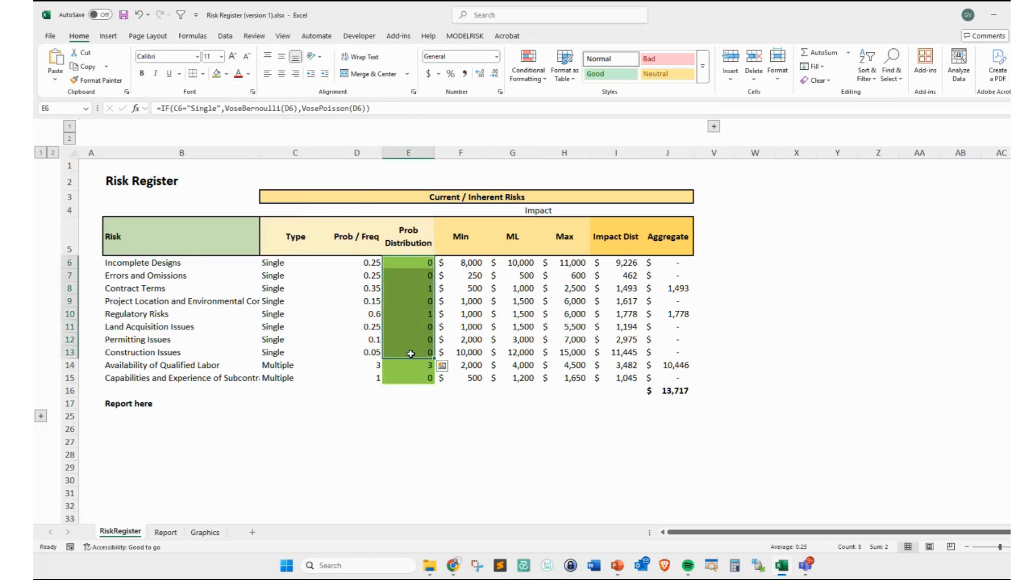
key("F9")
key("F9")
key("F9")
key("F9")
left_click(379, 411)
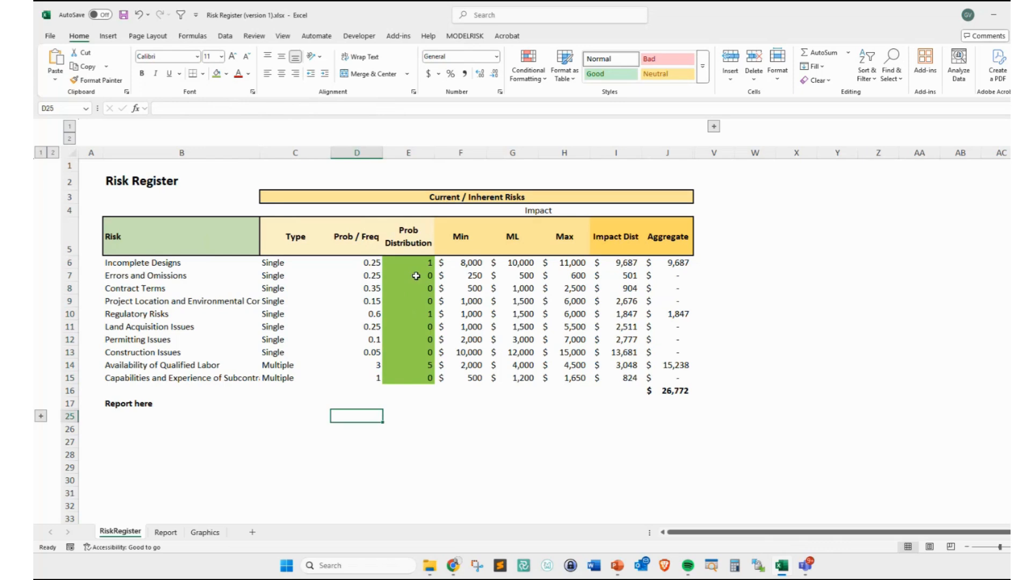
left_click_drag(416, 264, 402, 355)
key("F9")
key("F9")
key("F9")
key("F9")
key("F9")
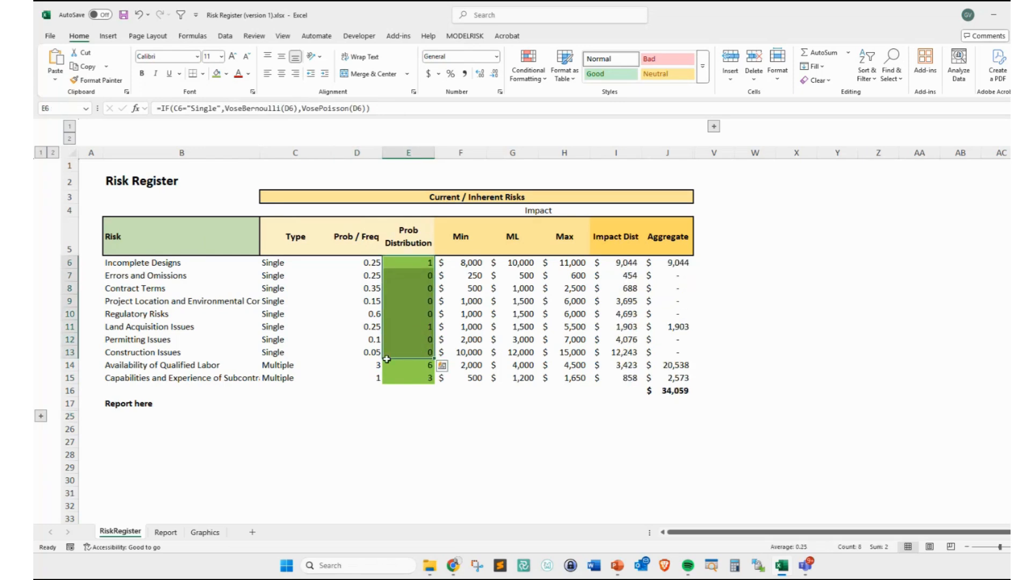
- Inspect the VoseBernoulli part of the IF formula in E7 and the two risks typed as Multiple
left_click_drag(408, 275, 408, 263)
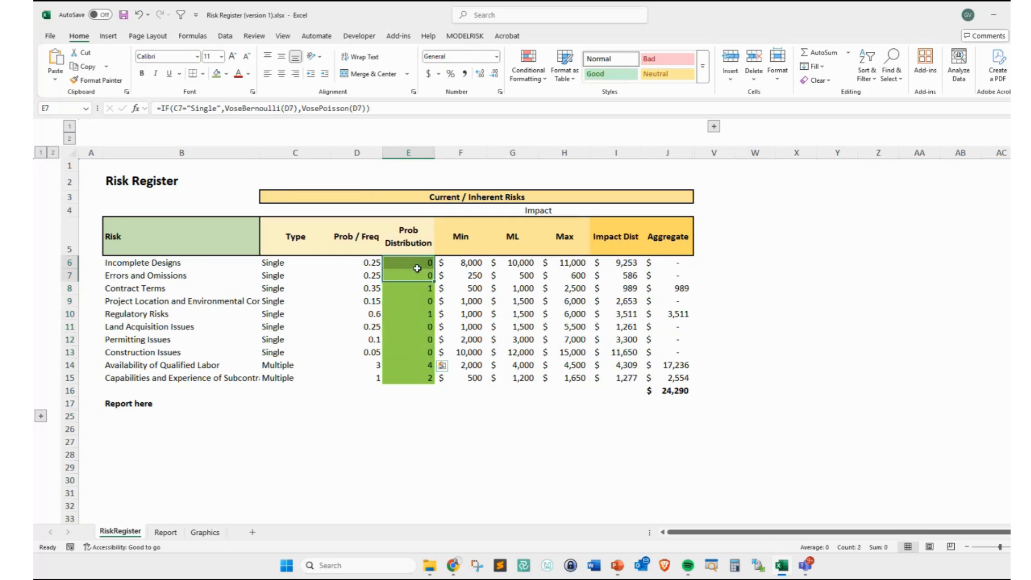
left_click_drag(220, 108, 307, 108)
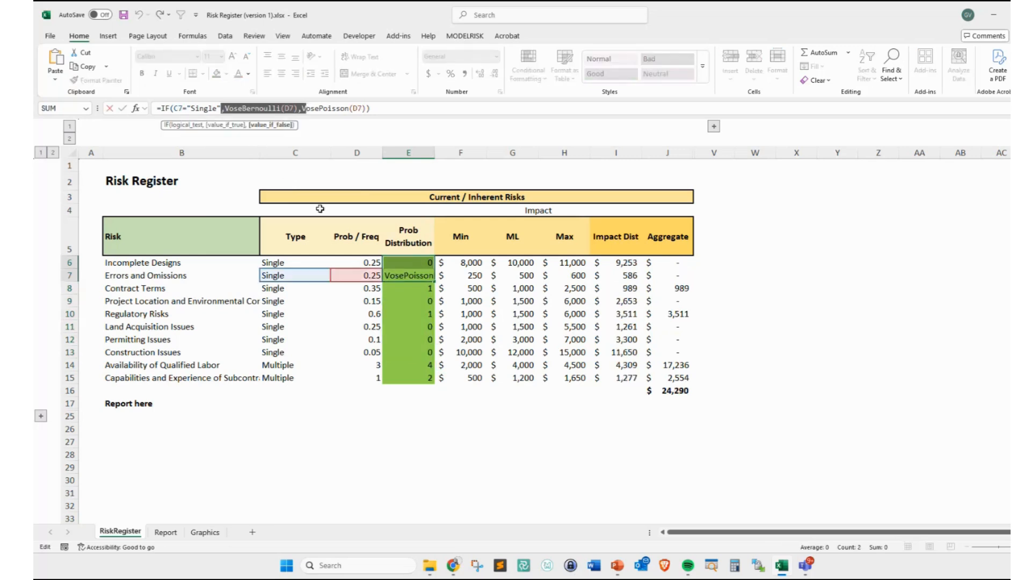
key("Escape")
left_click_drag(285, 364, 280, 378)
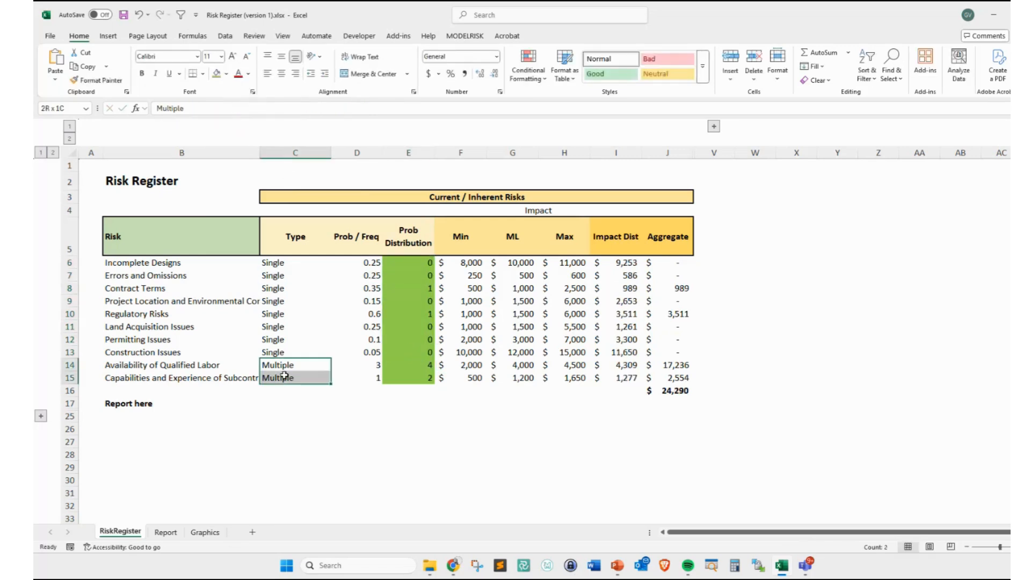
- Open the details of ModelRisk's discrete Poisson distribution for the empty cell E17
left_click(413, 407)
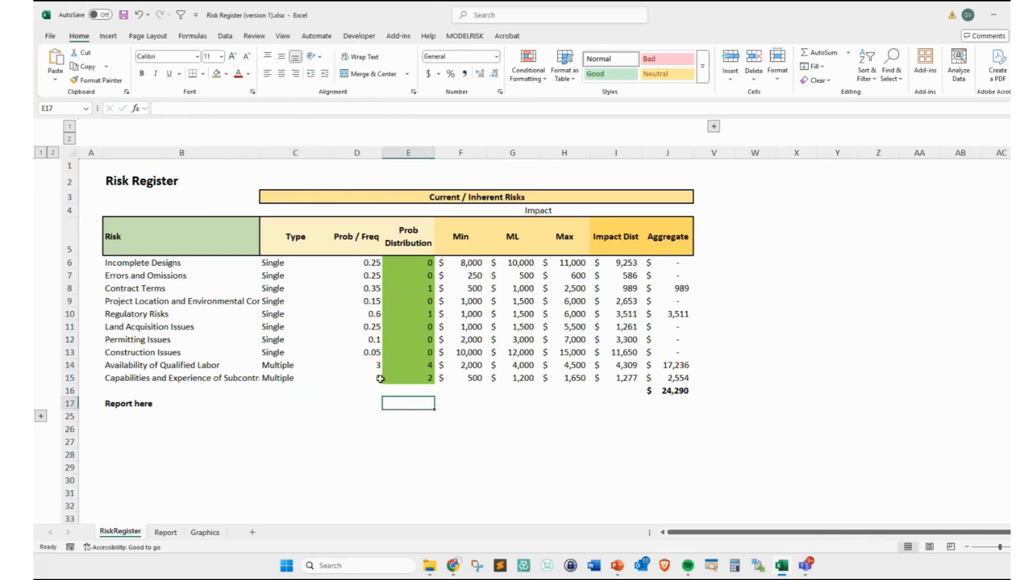
left_click(464, 35)
left_click(65, 62)
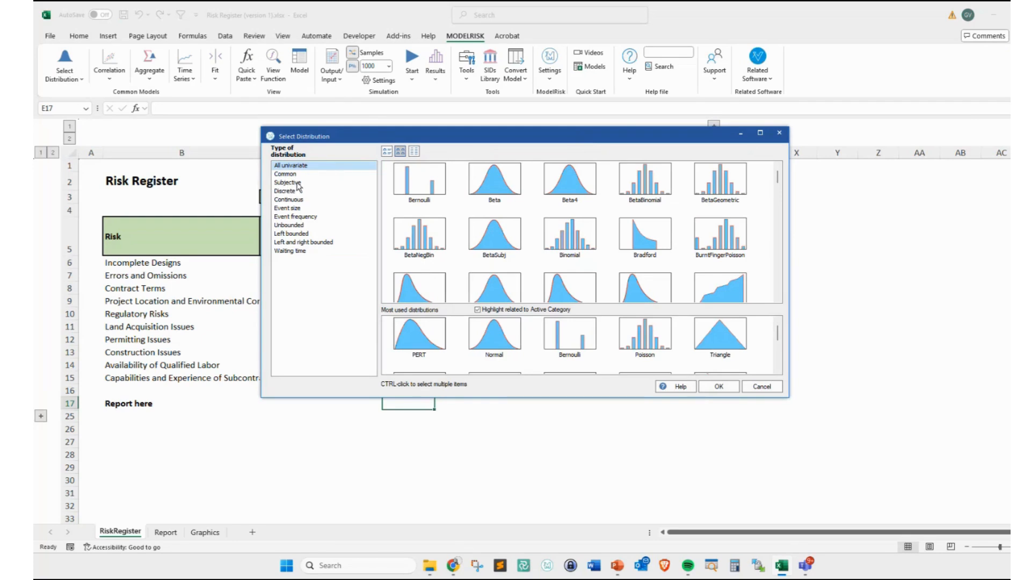
left_click(297, 183)
left_click(301, 192)
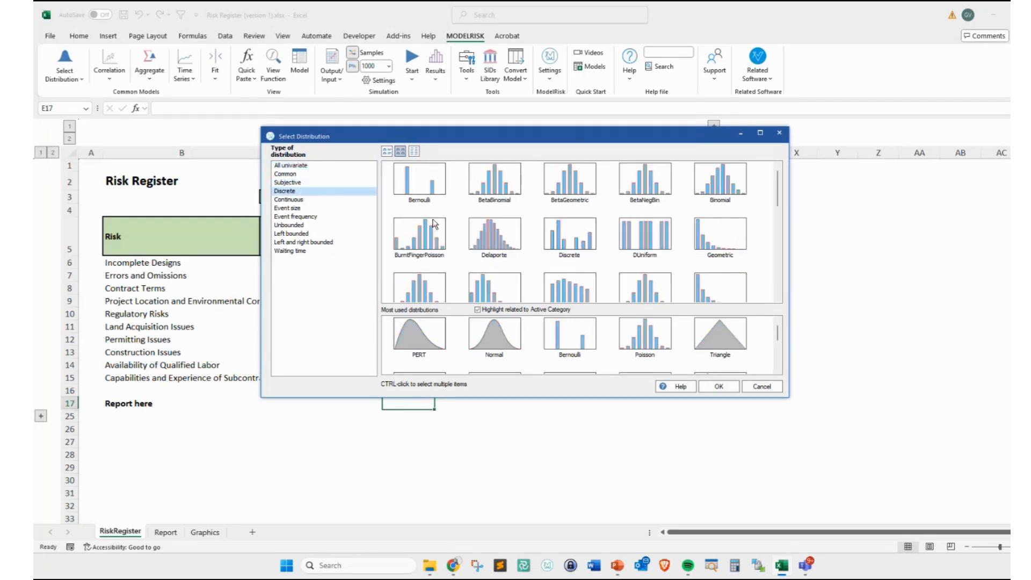
scroll(542, 231, "down", 10)
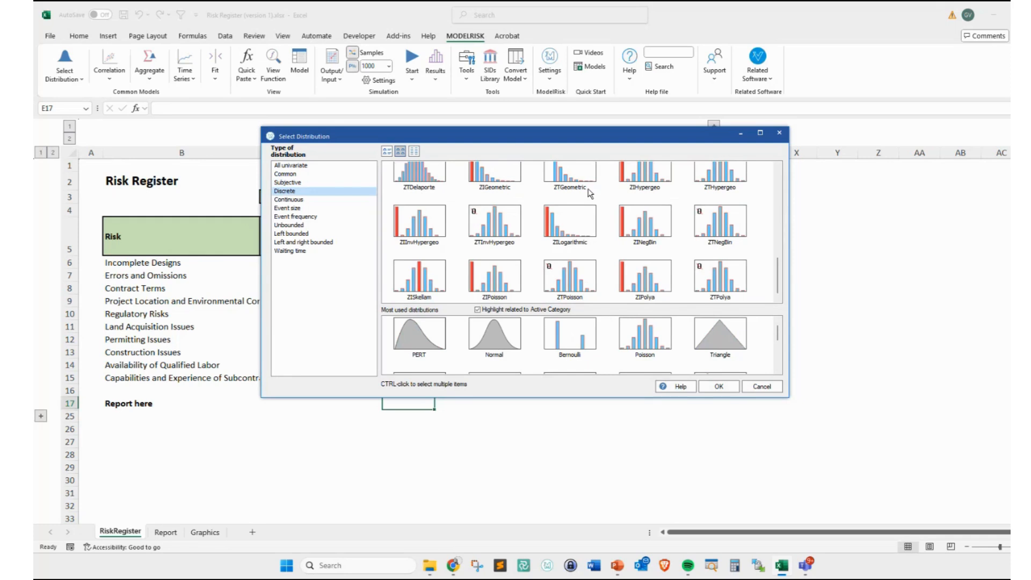
scroll(587, 192, "up", 3)
left_click(519, 238)
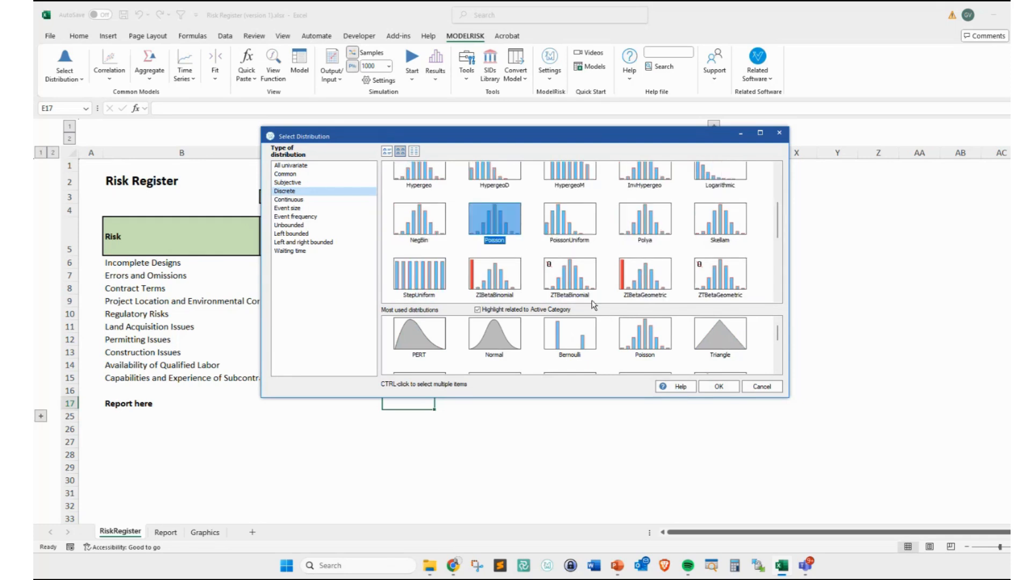
left_click(718, 386)
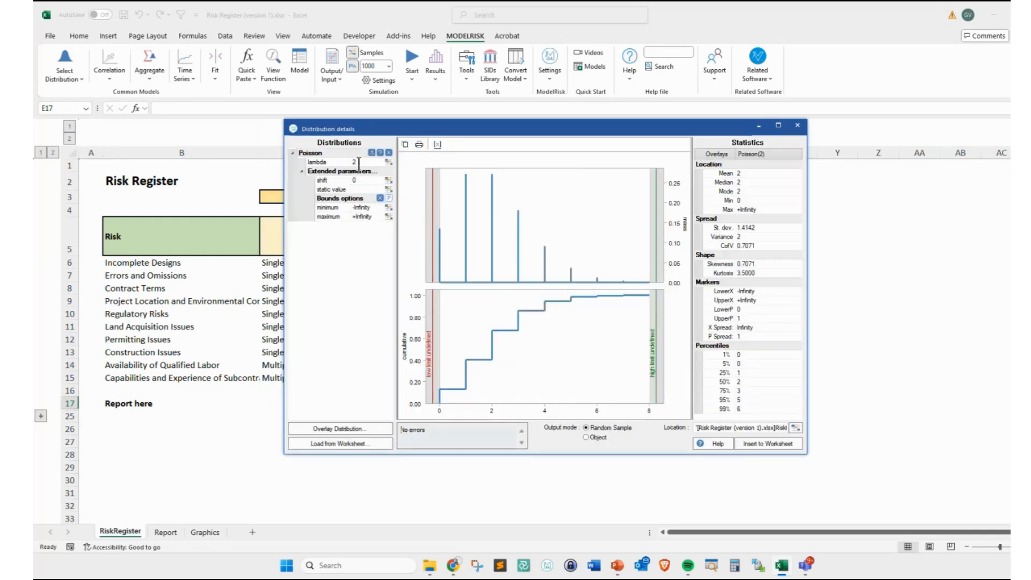
- Set the Poisson distribution's lambda to 1
left_click(359, 162)
type("1")
left_click(371, 180)
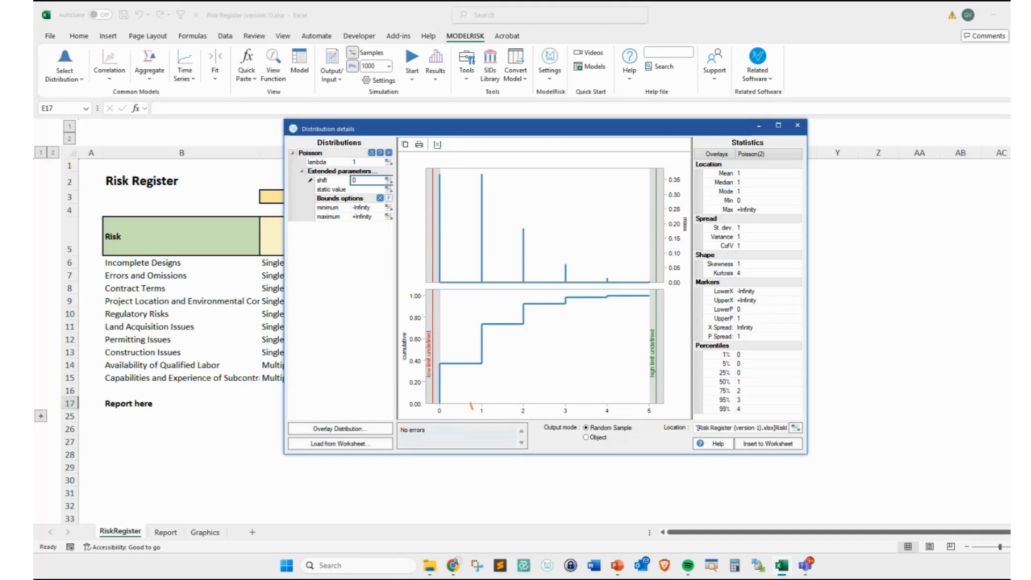
- Mark the 0, 1 and 5 outcomes and the peak probability level on the Poisson charts, and close the distribution without inserting it
mouse_move(473, 410)
left_mouse_down()
mouse_move(451, 397)
mouse_move(477, 364)
mouse_move(477, 287)
mouse_move(486, 302)
left_mouse_up()
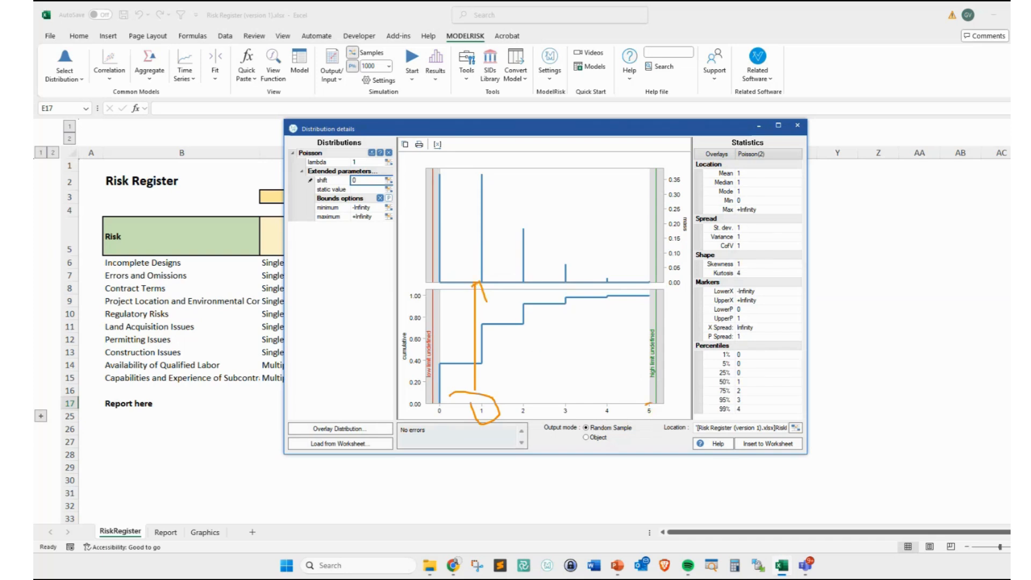
left_click_drag(645, 405, 656, 406)
left_click_drag(439, 288, 435, 307)
left_click_drag(448, 174, 653, 173)
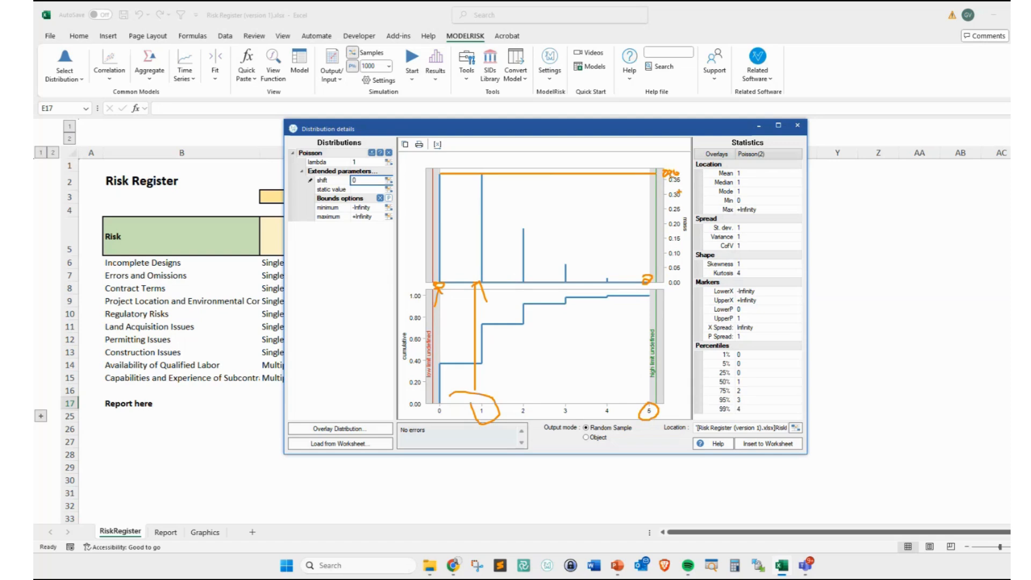
key("Escape")
left_click(798, 126)
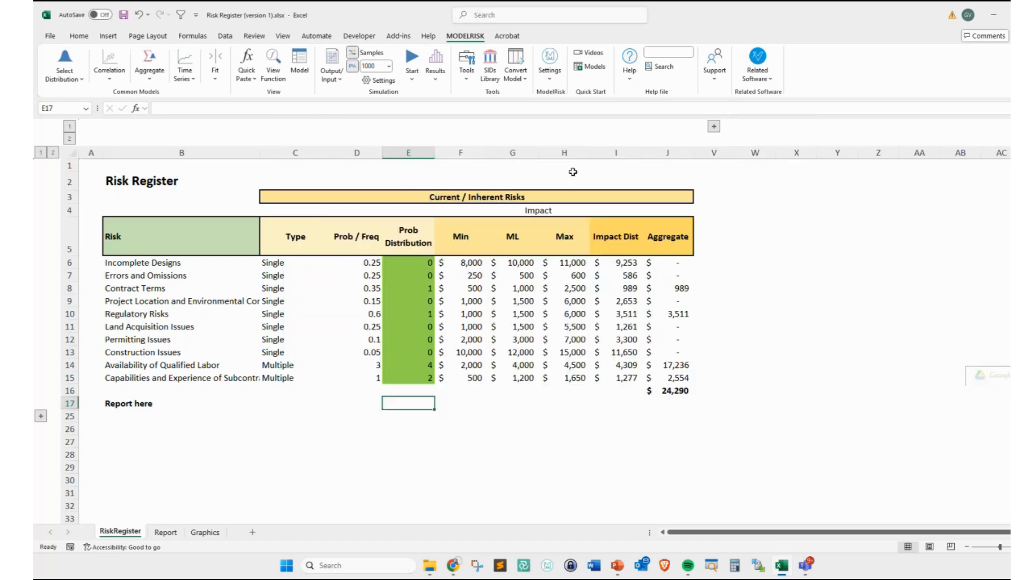
- Fill the Prob Distribution cells of the two Multiple risks, E14:E15, with orange
left_click(414, 376)
left_click_drag(414, 366, 414, 377)
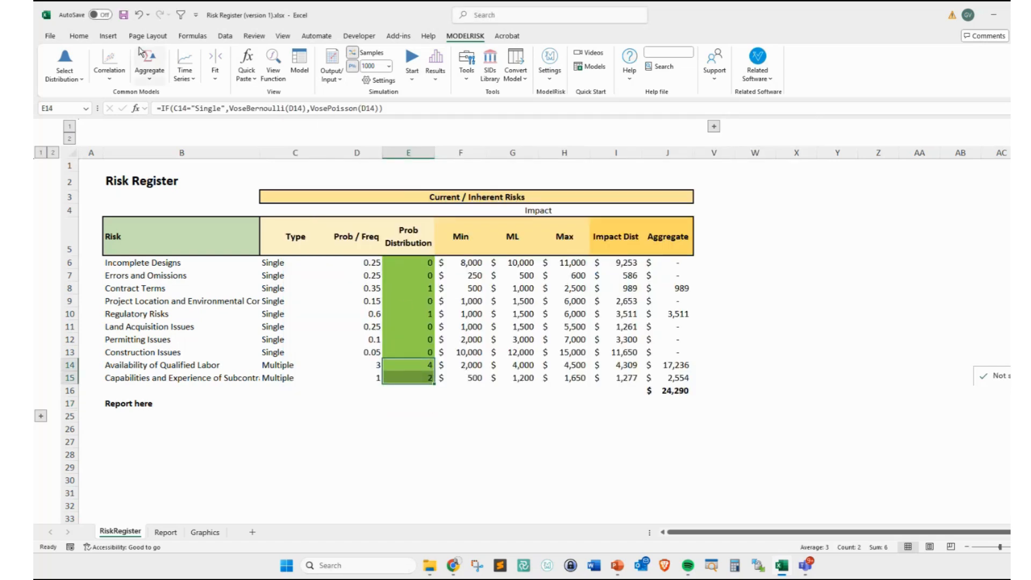
left_click(79, 36)
left_click(227, 74)
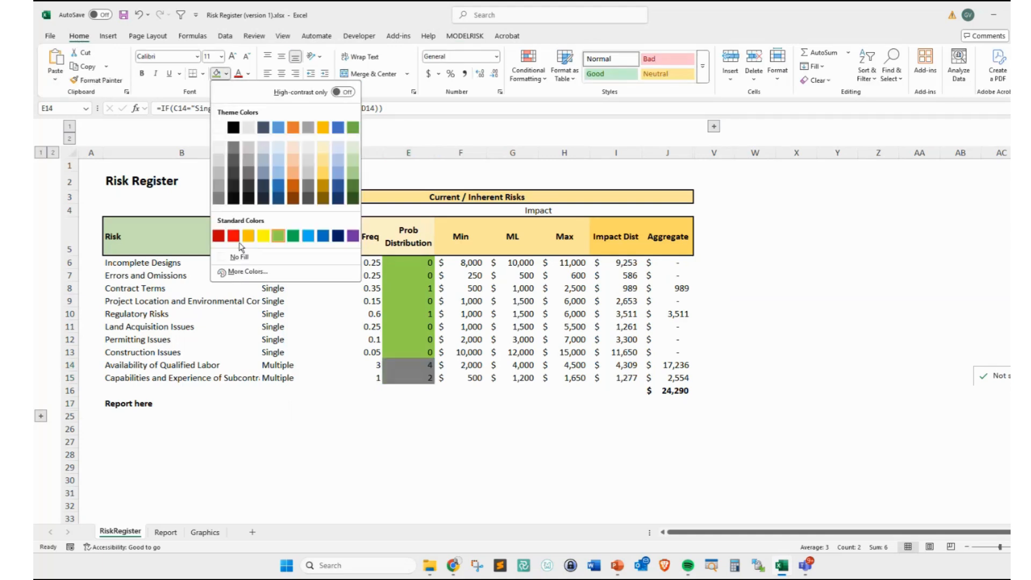
left_click(248, 236)
left_click(345, 392)
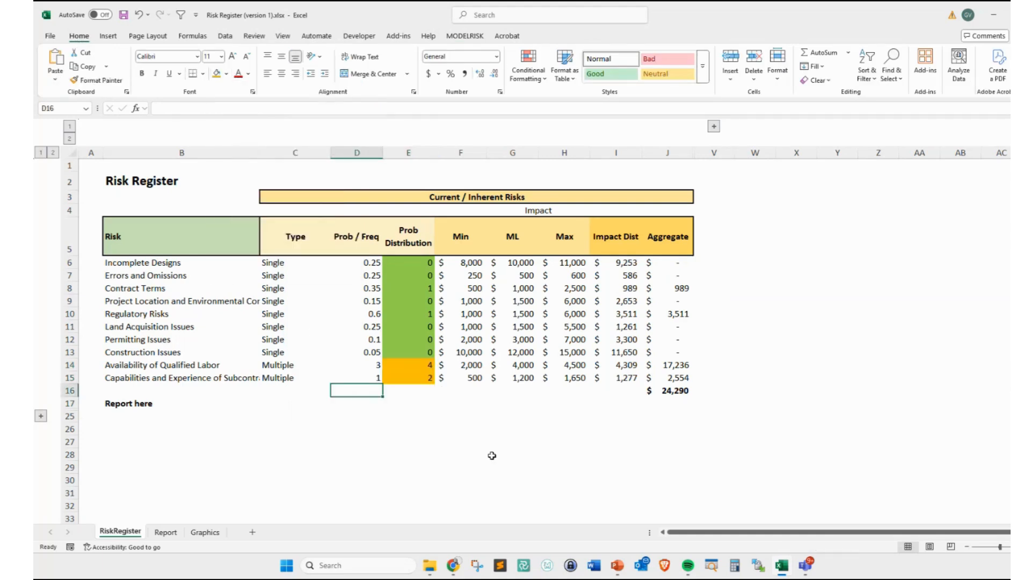
- Compare the sampled occurrences of the single and multiple risks in the Prob Distribution column, and check the Incomplete Designs minimum
left_click_drag(420, 263, 410, 380)
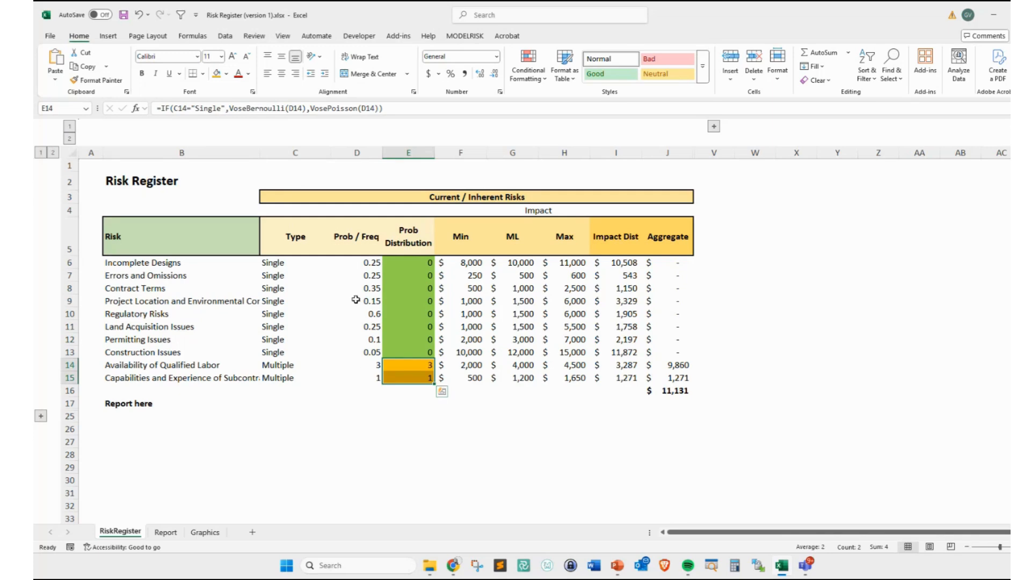
left_click(340, 394)
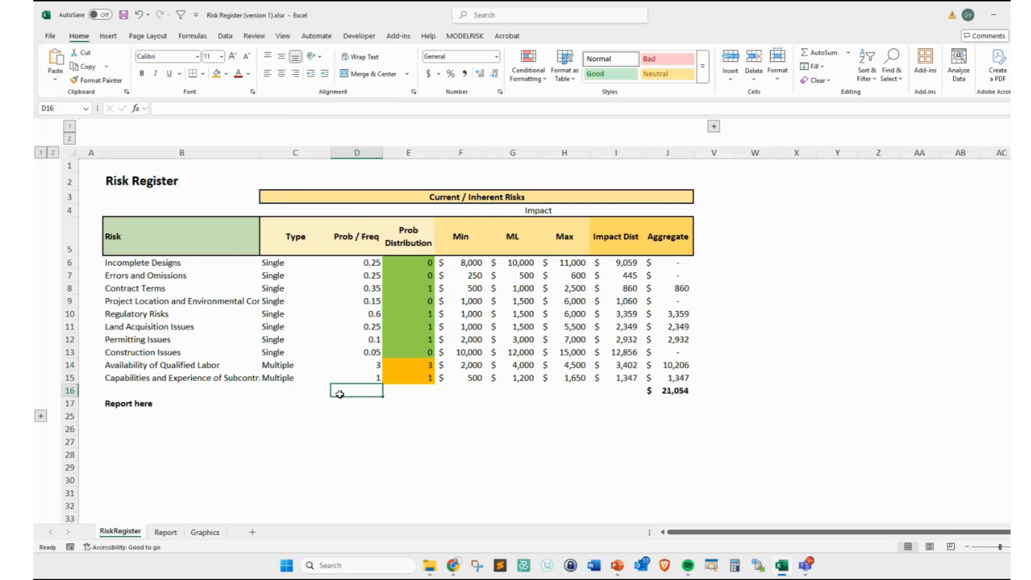
left_click(462, 263)
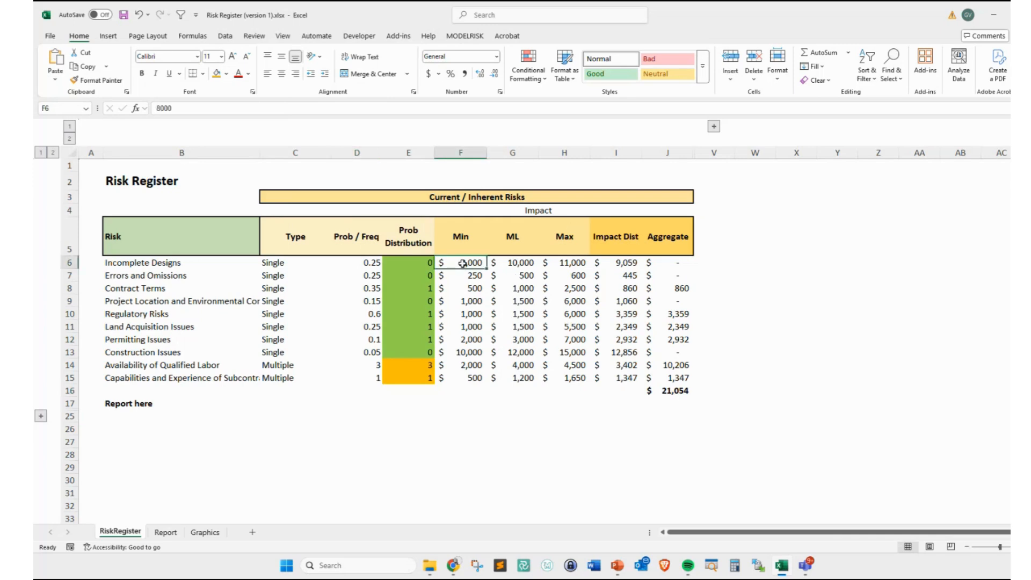
- Change the Impact heading in F4 to "Impact per Event"
left_click(505, 212)
key("F1")
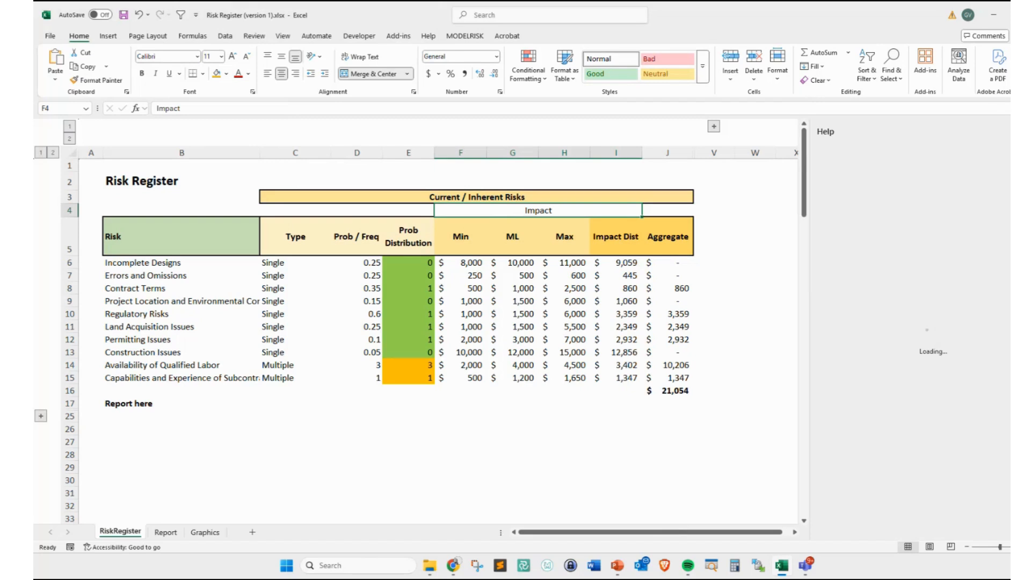
left_click(1000, 132)
double_click(565, 208)
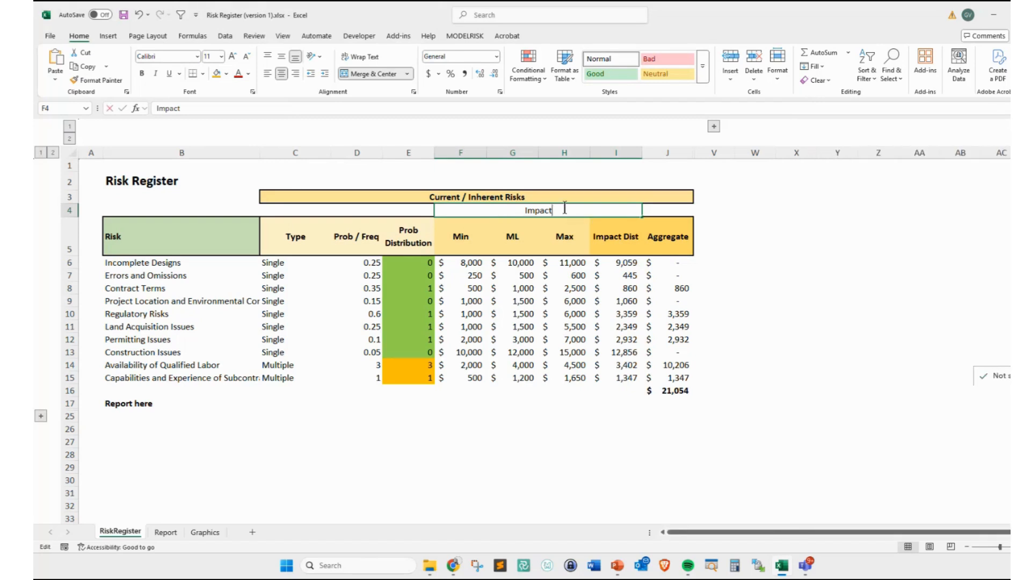
type("per Event")
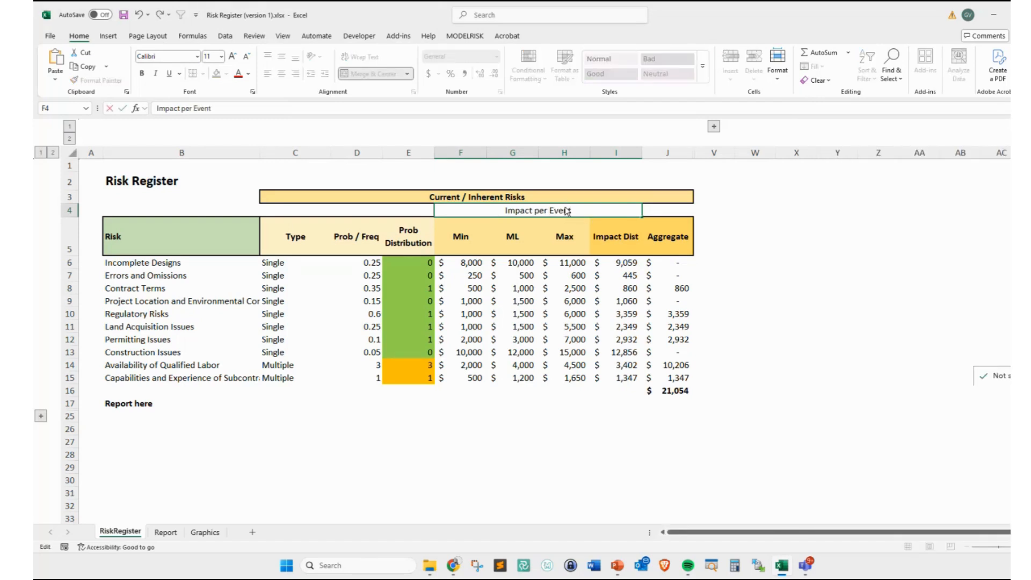
key("Return")
- Examine the impact figures of the single risks in F6:I13, focusing on Incomplete Designs and its minimum impact
left_click(454, 265)
key("shift+Down")
key("shift+Down")
key("shift+Down")
key("shift+Down")
key("shift+Down")
key("shift+Down")
key("shift+Down")
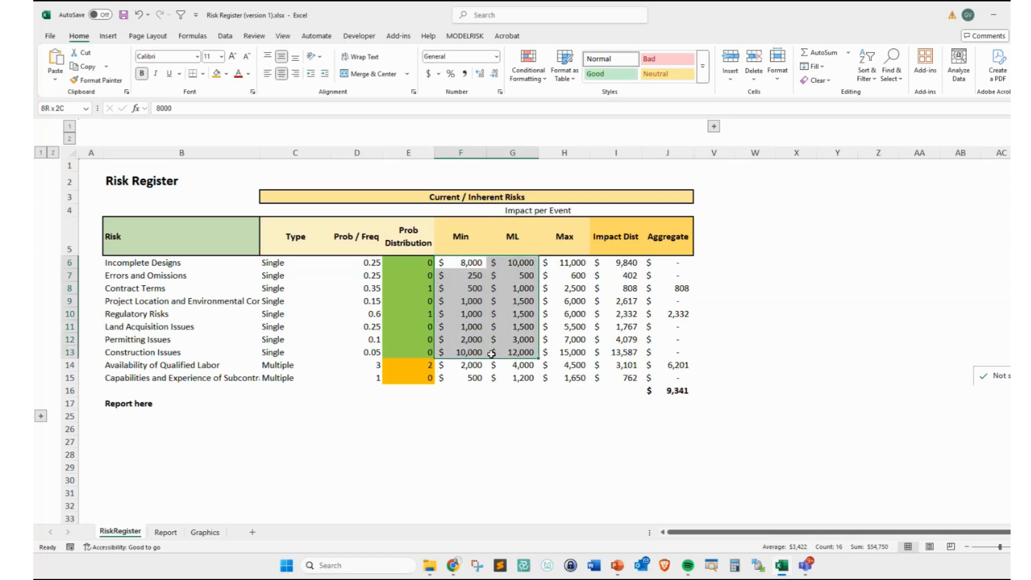
key("shift+Right")
key("shift+Right")
key("shift+Right")
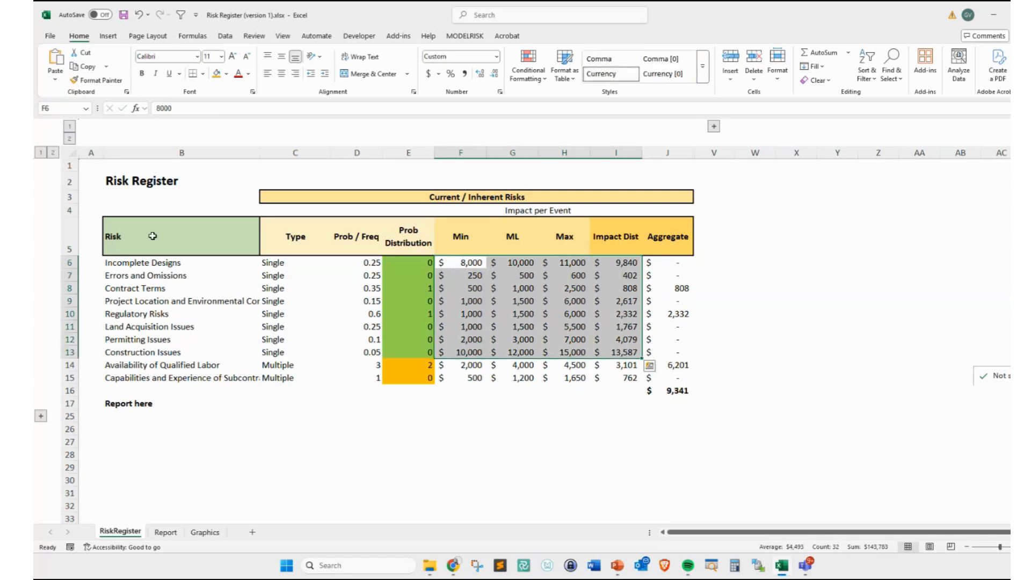
left_click(156, 262)
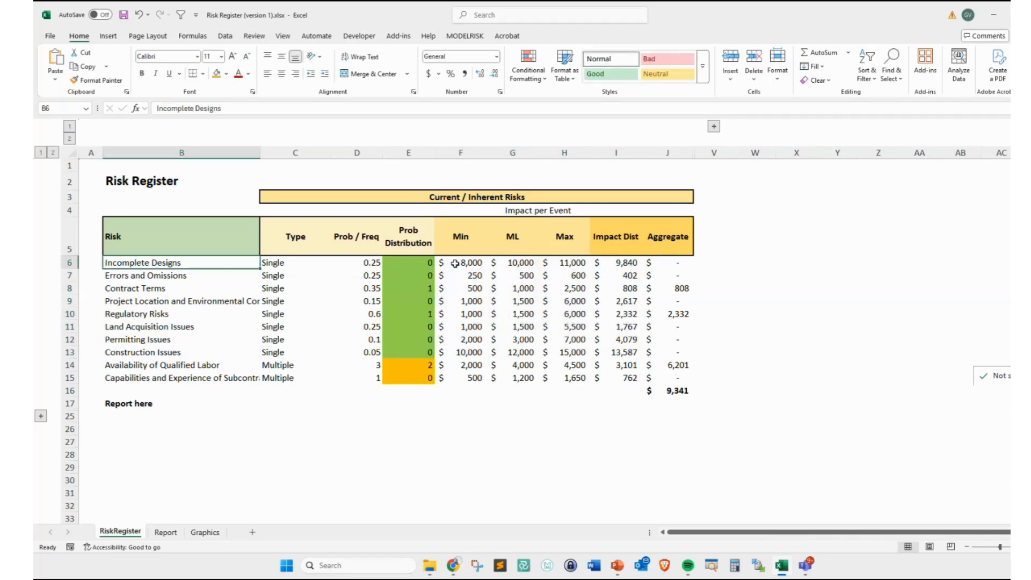
left_click(457, 263)
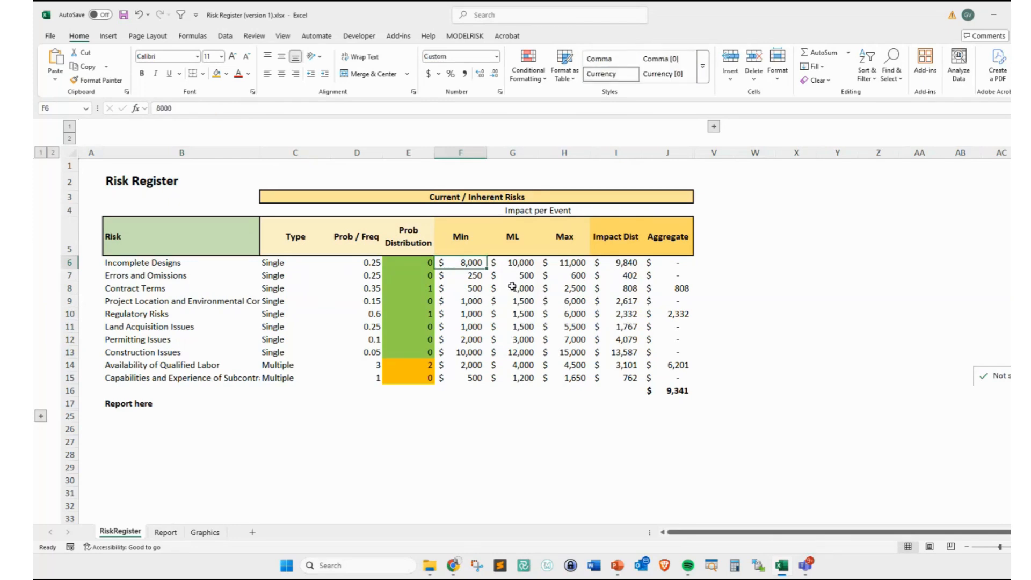
- Inspect the VosePERT formula behind the Impact Dist of Incomplete Designs in I6, outline it on screen, and clear the annotation
left_click(618, 262)
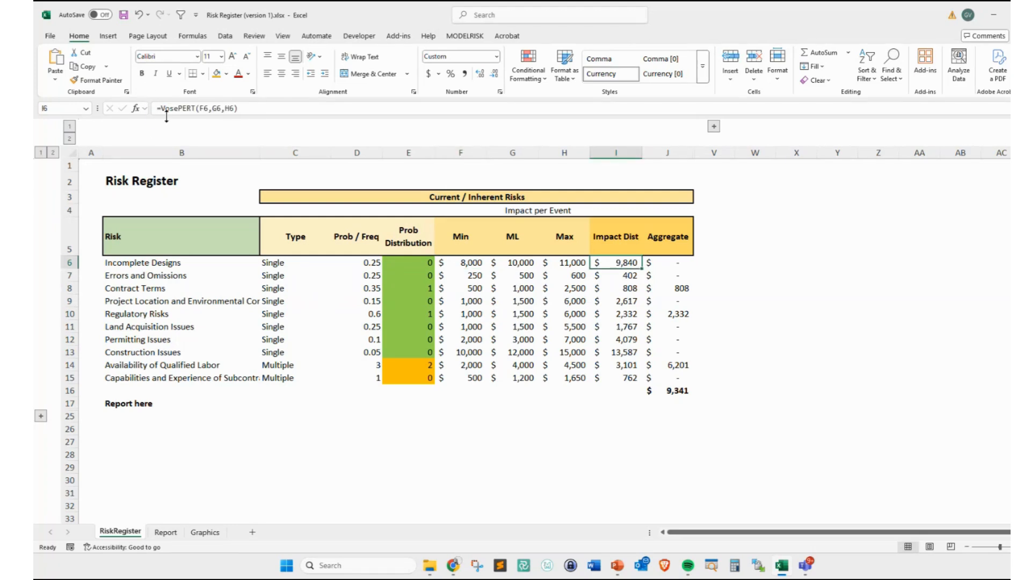
key("ctrl+2")
left_click_drag(150, 101, 252, 123)
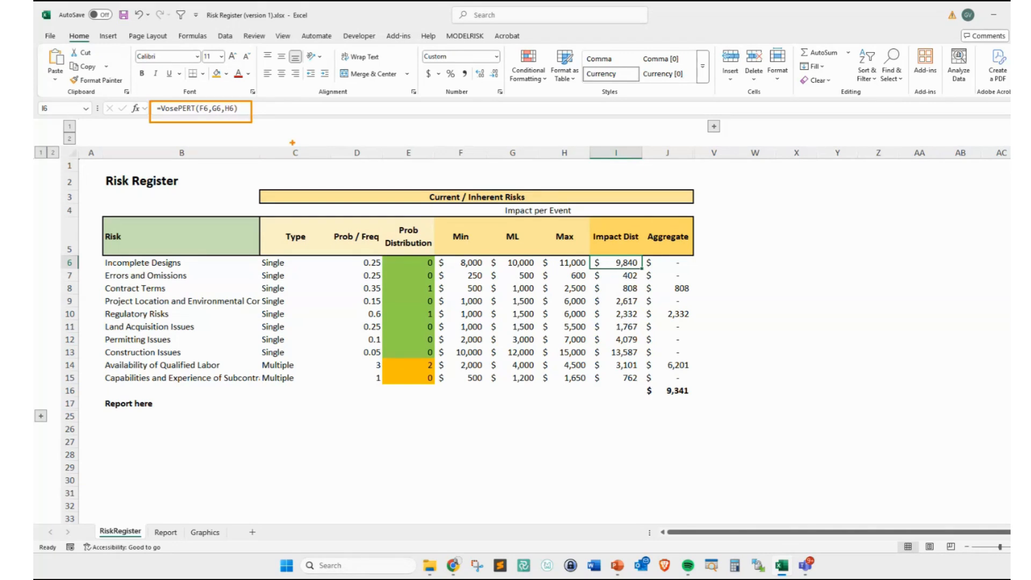
key("Escape")
- Clear the Impact Dist cell I6 and rebuild its formula as =VosePERT(F6,G6,H6)
key("Delete")
type("=")
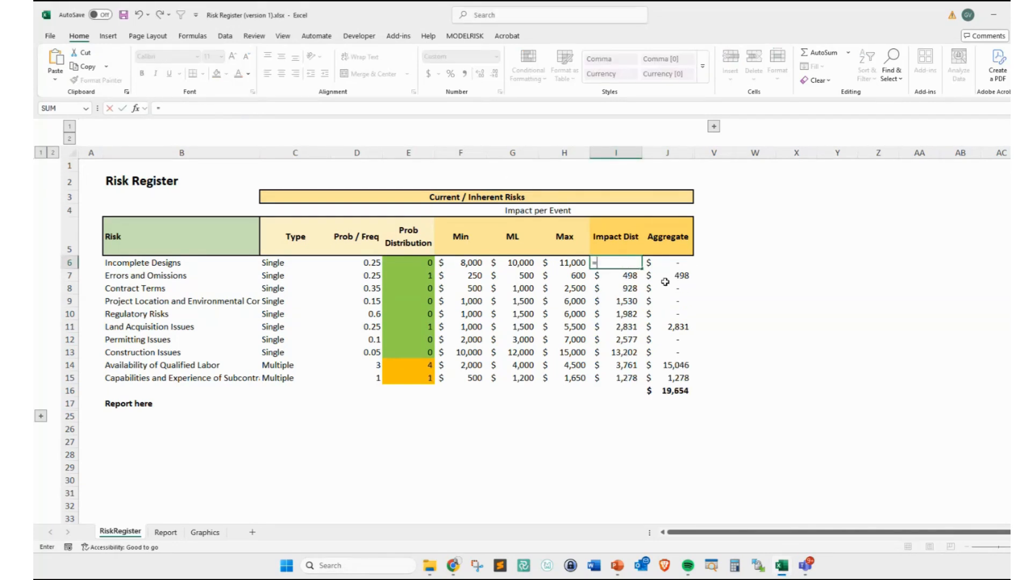
type("vosepert(")
key("Left")
key("Left")
key("Left")
type(",")
key("Left")
key("Left")
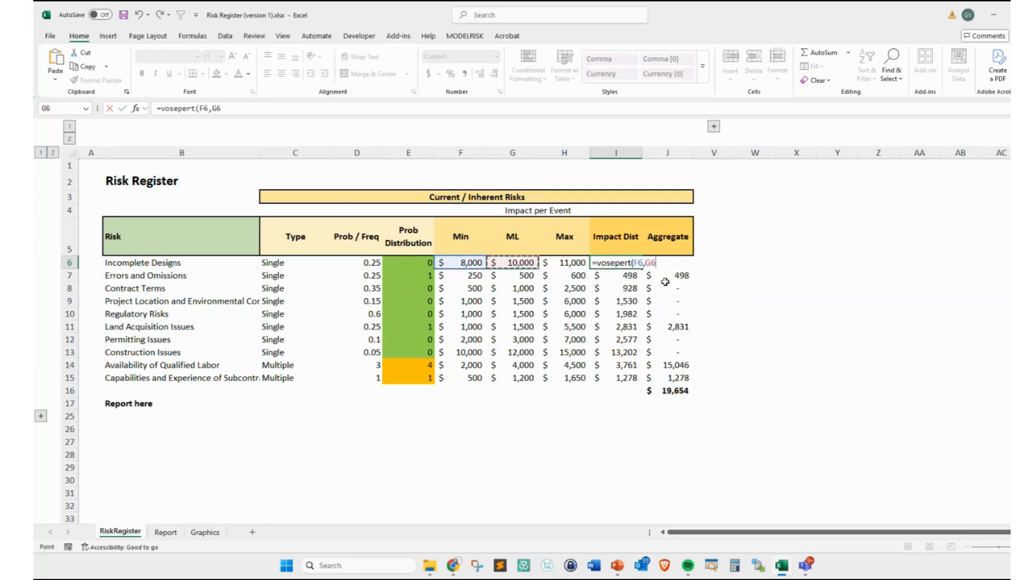
type(",")
key("Left")
key("ctrl+Return")
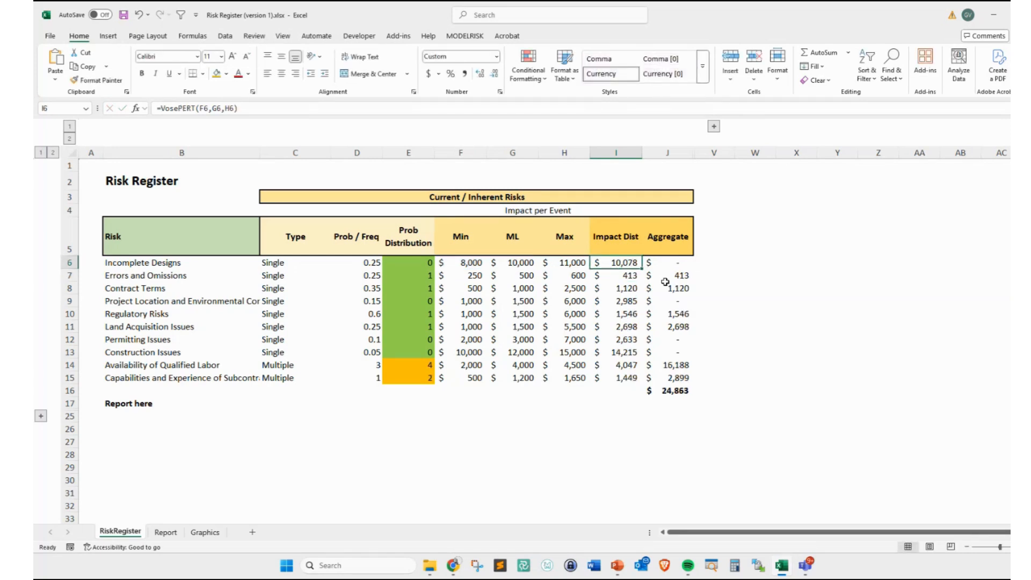
- Copy the VosePERT formula from I6 to the remaining Impact Dist cells I7:I15
left_click(627, 379)
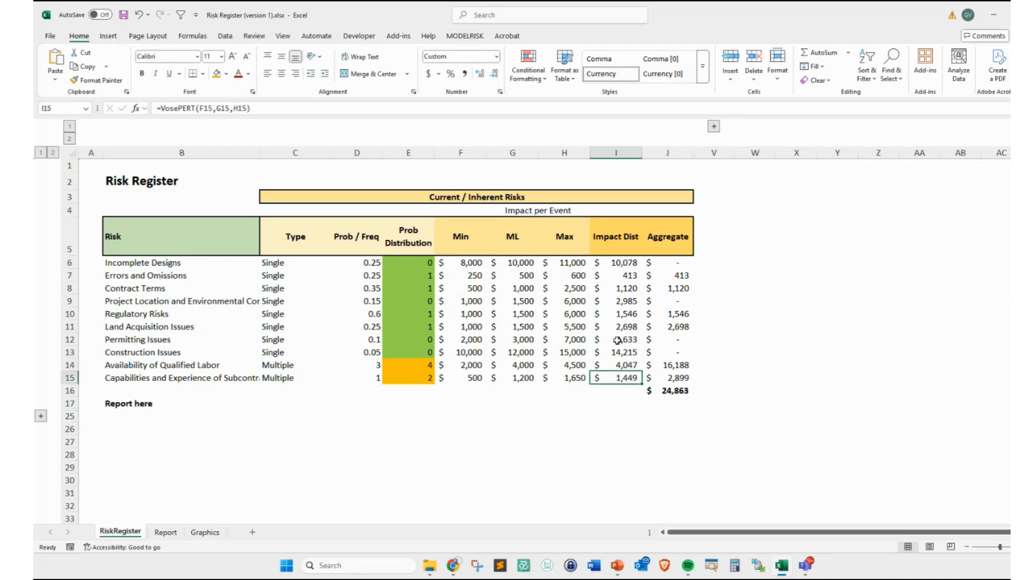
left_click(613, 263)
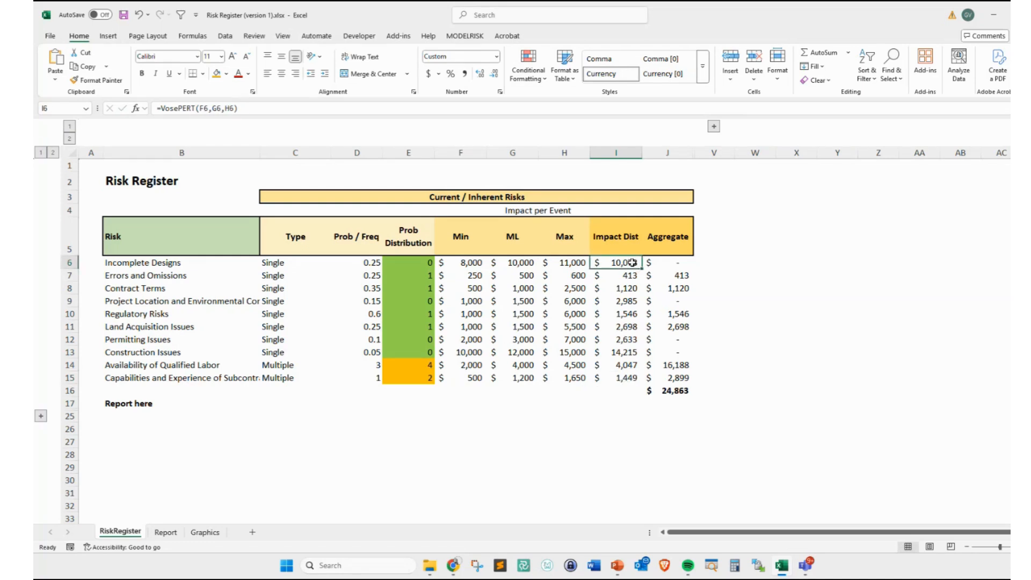
left_click_drag(245, 109, 131, 109)
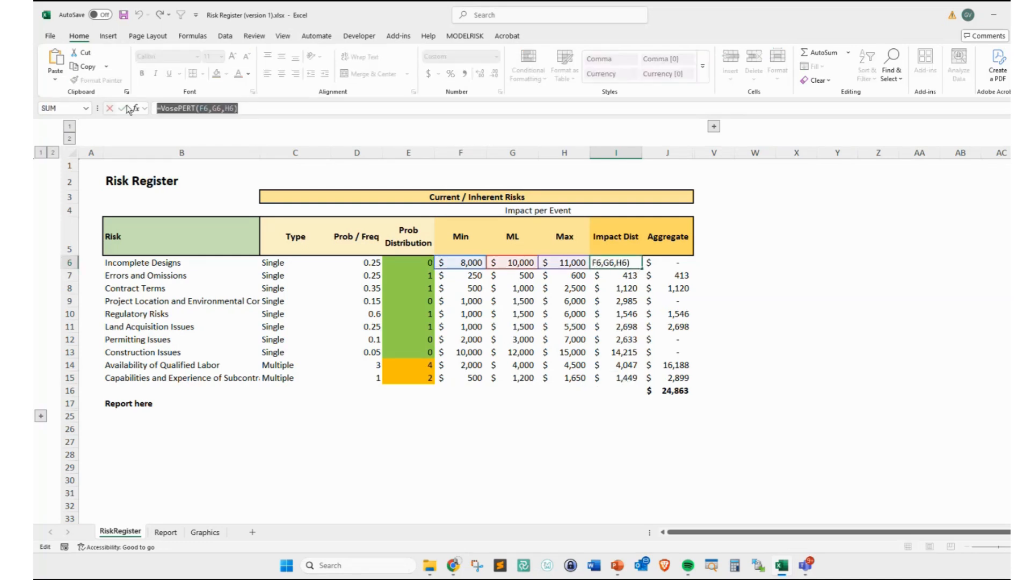
key("Escape")
key("ctrl+c")
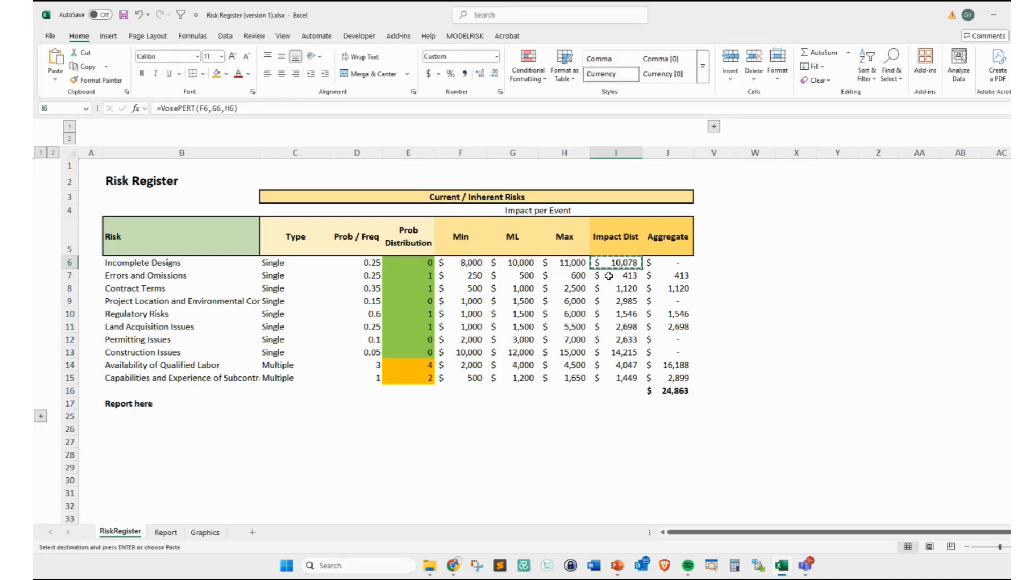
left_click_drag(612, 276, 622, 379)
key("ctrl+v")
key("Escape")
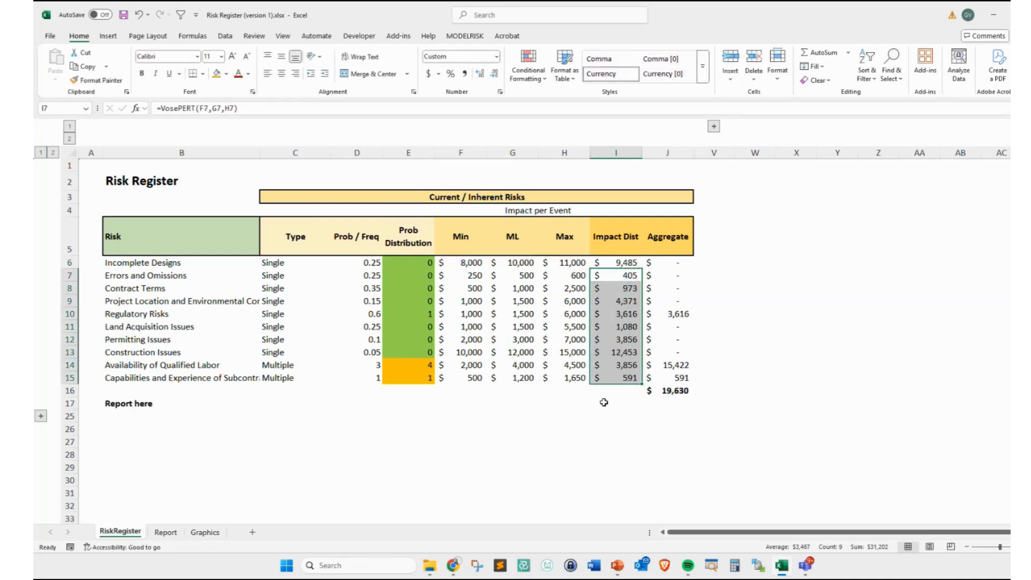
- Recalculate the sheet twice to observe new impact samples, and compare the Impact Dist value in I6 with its input range
left_click(616, 403)
left_click(611, 302)
key("F9")
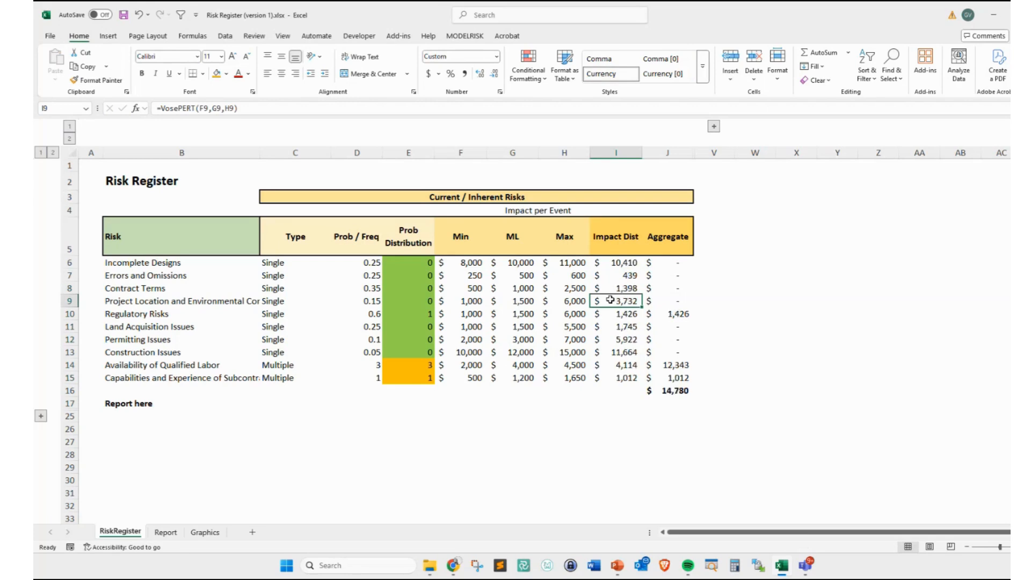
key("F9")
left_click(595, 263)
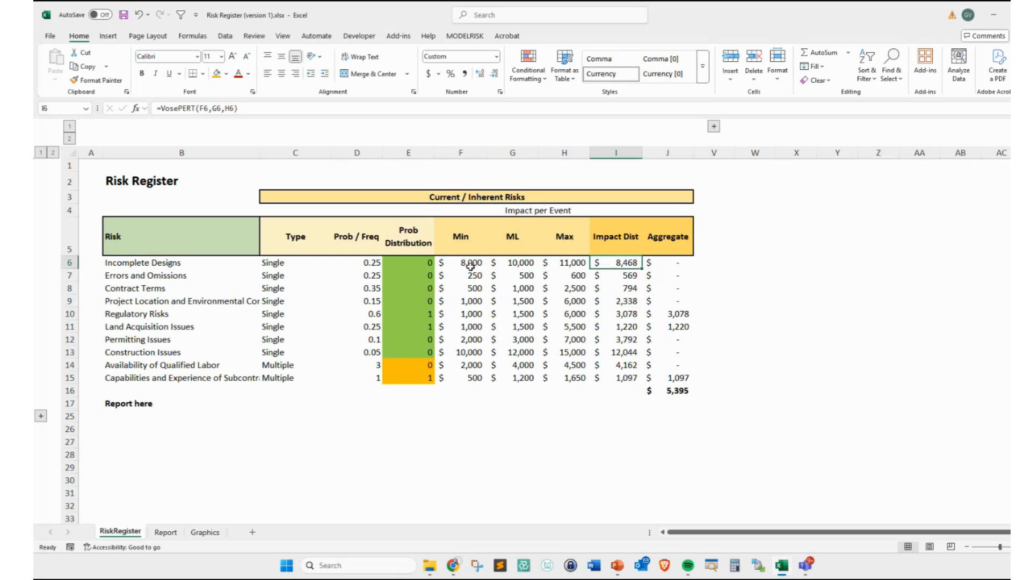
- Compare the Min, ML and Max inputs with the Impact Dist samples in I6:I15, recalculating the sheet once
left_click_drag(472, 263, 562, 262)
left_click_drag(501, 288, 561, 288)
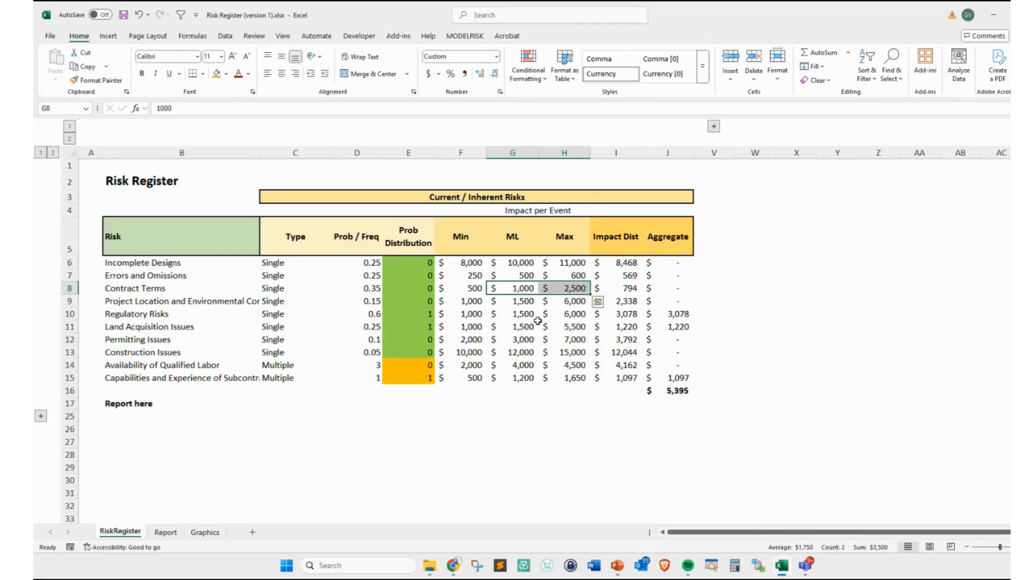
key("F9")
left_click_drag(618, 262, 631, 377)
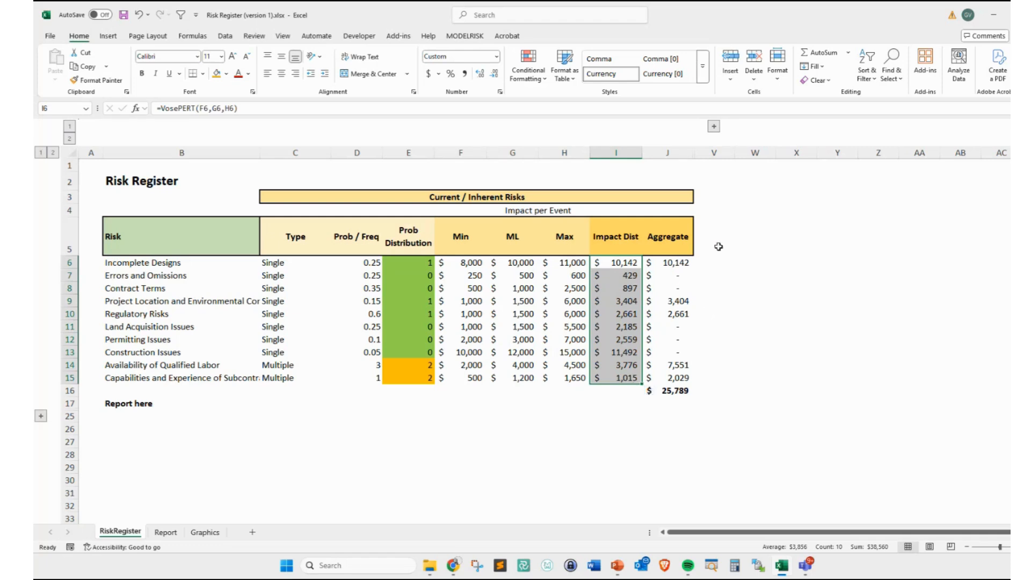
- Draft =p*i in W5 to illustrate probability times impact, mark the matching columns, and discard the entry
left_click(746, 240)
type(")")
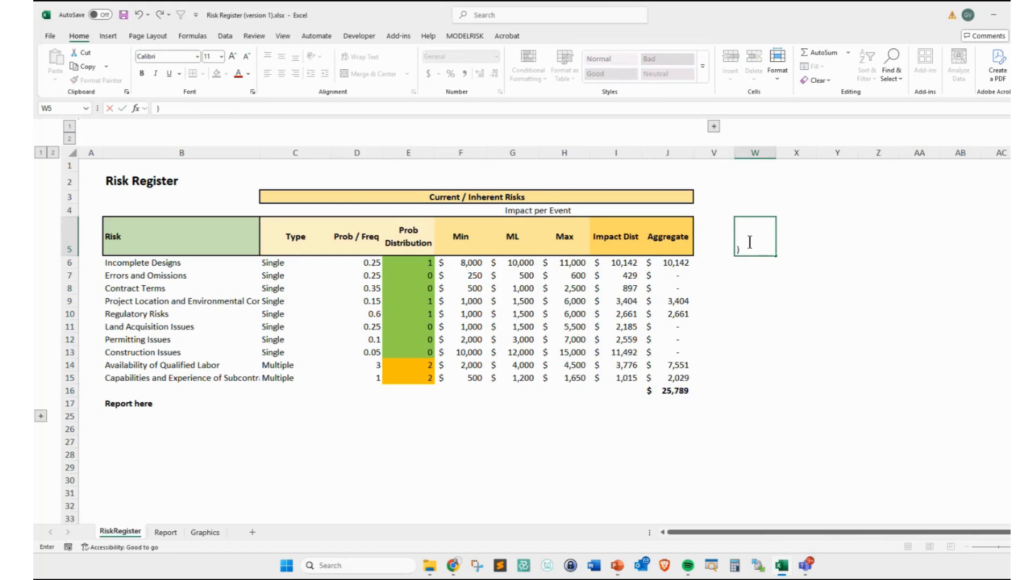
key("BackSpace")
type("=")
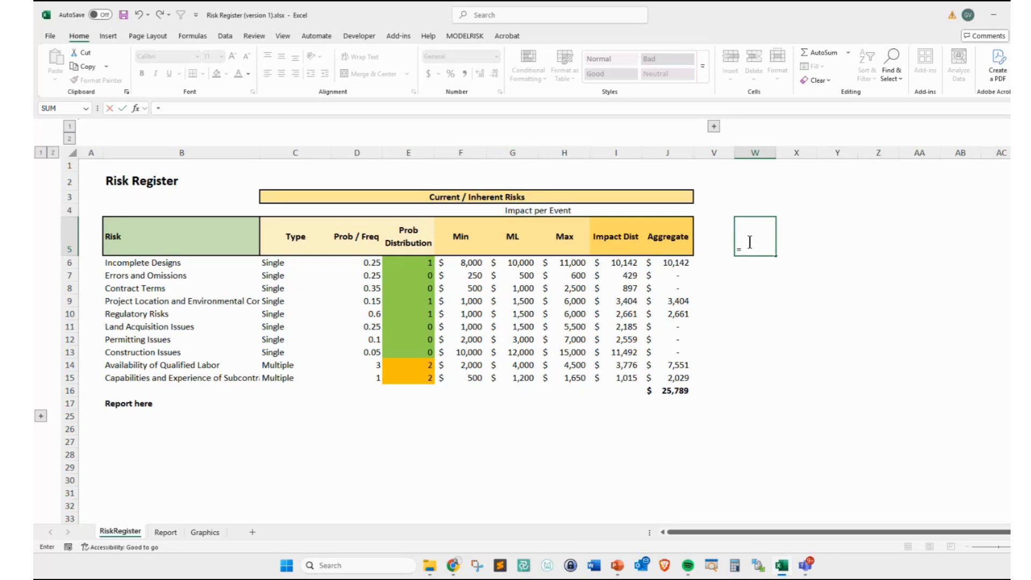
type("p")
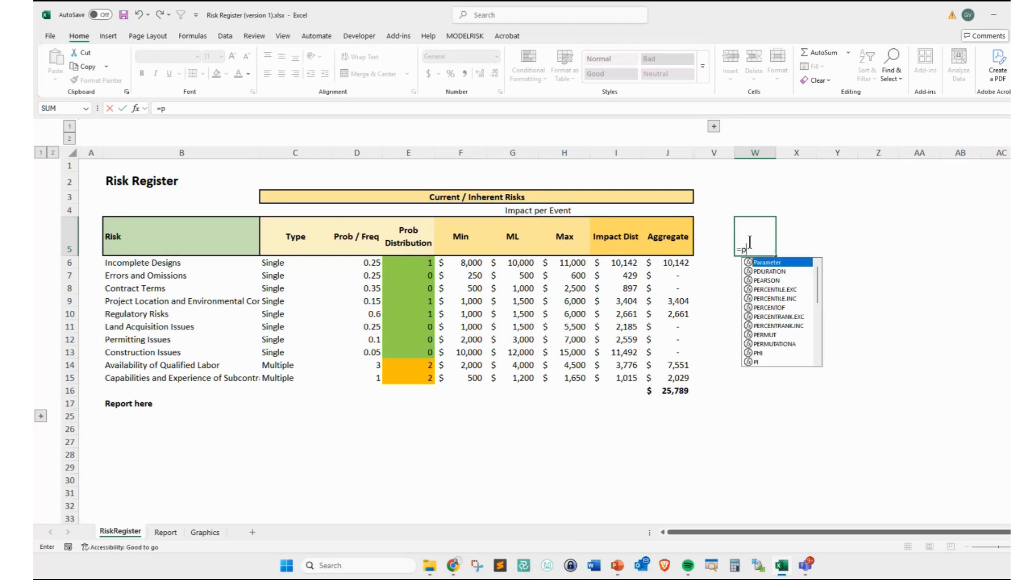
type("*i")
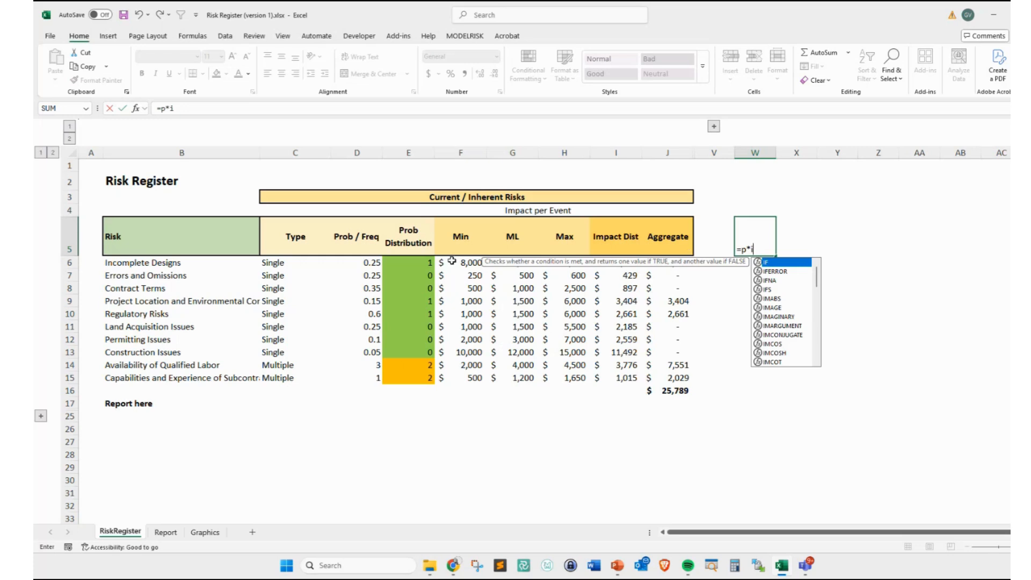
mouse_move(416, 258)
left_mouse_down()
mouse_move(440, 264)
mouse_move(434, 253)
mouse_move(508, 279)
mouse_move(612, 268)
left_mouse_up()
mouse_move(585, 224)
left_mouse_down()
mouse_move(584, 247)
mouse_move(622, 248)
left_mouse_up()
key("Escape")
key("Escape")
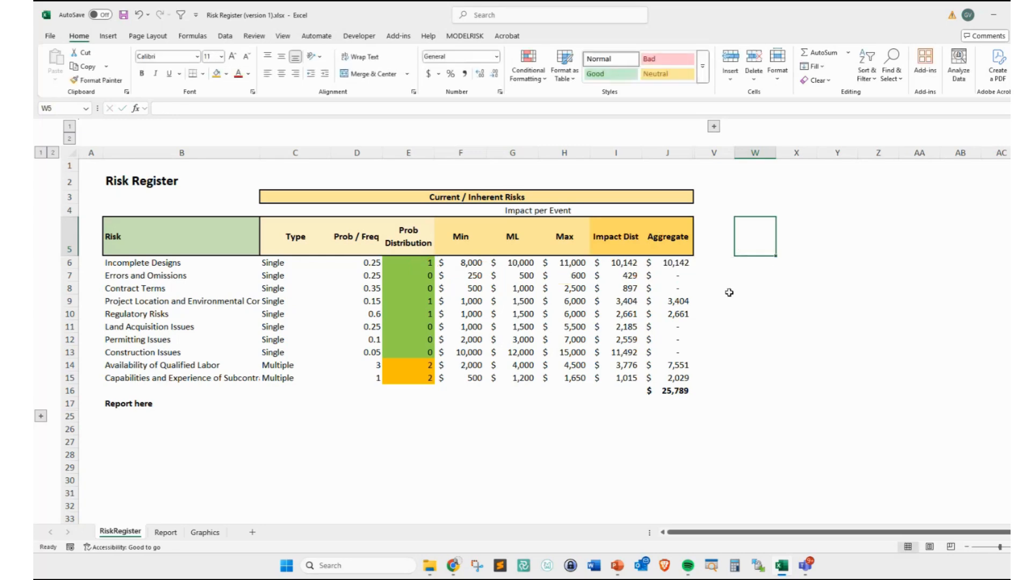
- Annotate how Incomplete Designs' occurrence in E6 and impact in I6 combine into its Aggregate in J6, and clear the marks
key("ctrl+2")
mouse_move(412, 250)
left_mouse_down()
mouse_move(434, 254)
mouse_move(437, 269)
mouse_move(446, 250)
mouse_move(574, 250)
mouse_move(643, 269)
mouse_move(591, 255)
mouse_move(671, 257)
left_mouse_up()
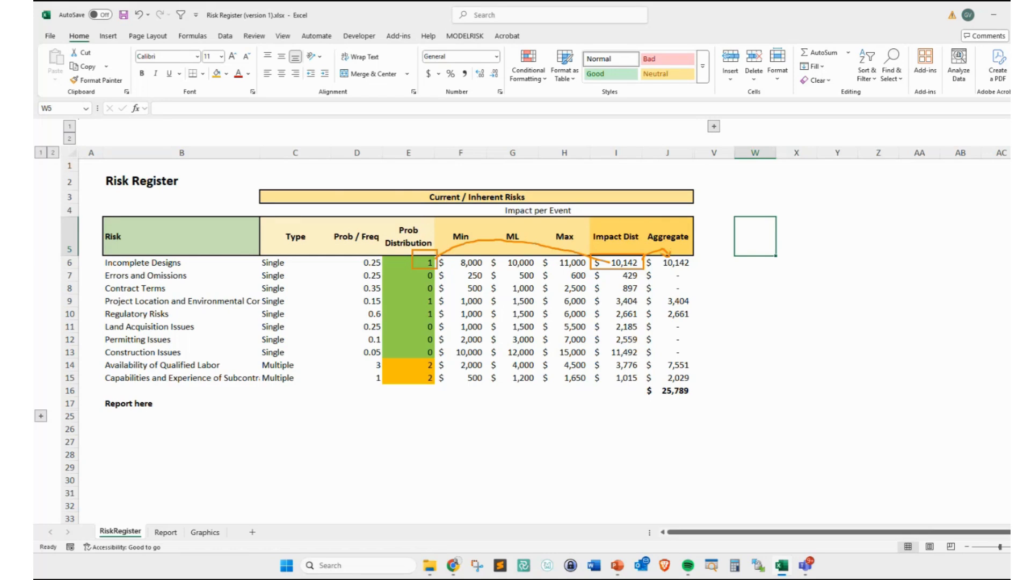
key("Escape")
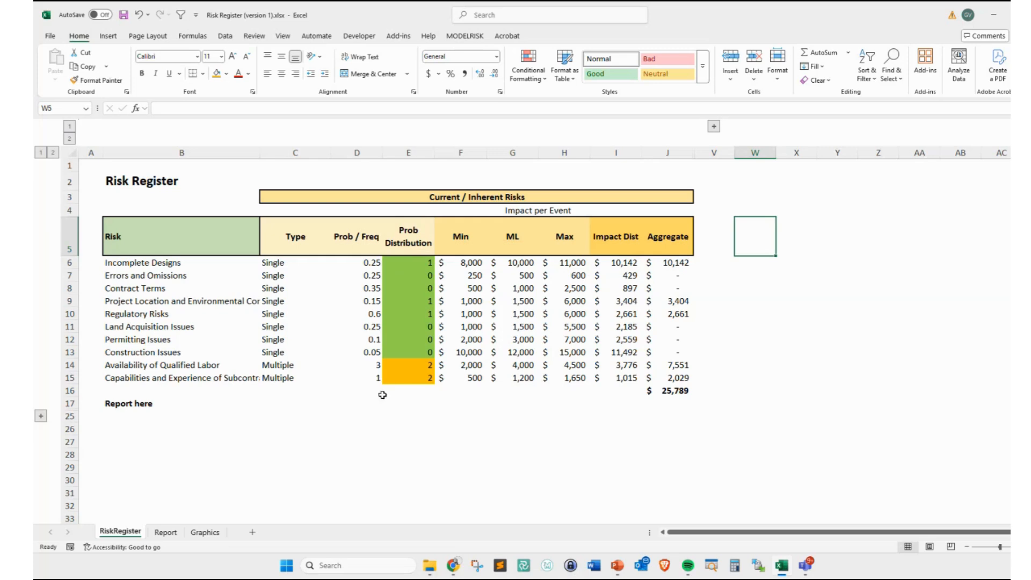
- Trace Availability of Qualified Labor from its event count in E14 to the Aggregate, and inspect the formula in J14
left_click(409, 367)
key("ctrl+2")
mouse_move(409, 359)
left_mouse_down()
mouse_move(443, 372)
mouse_move(617, 358)
mouse_move(624, 376)
mouse_move(666, 351)
mouse_move(668, 369)
mouse_move(655, 362)
left_mouse_up()
key("Escape")
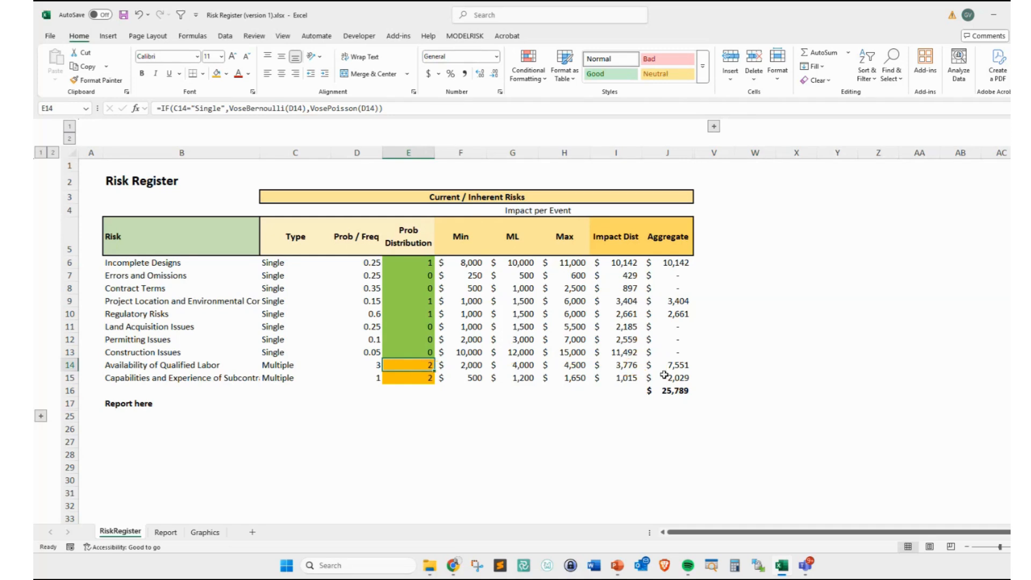
left_click(673, 369)
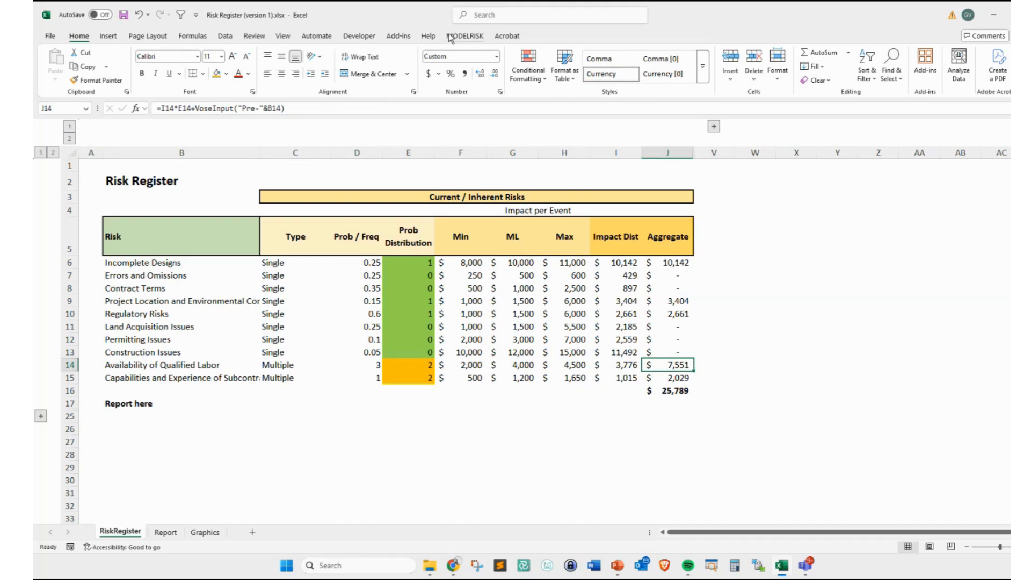
- Open ModelRisk's Aggregate Monte Carlo tool from cell J27, examine its frequency and severity distributions, and cancel it
left_click(465, 36)
left_click(650, 439)
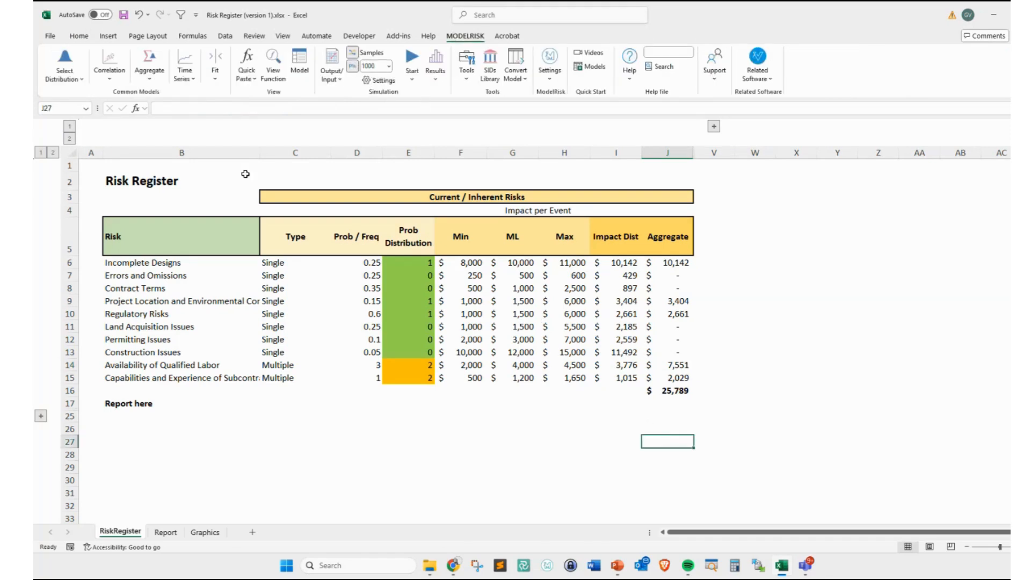
left_click(150, 74)
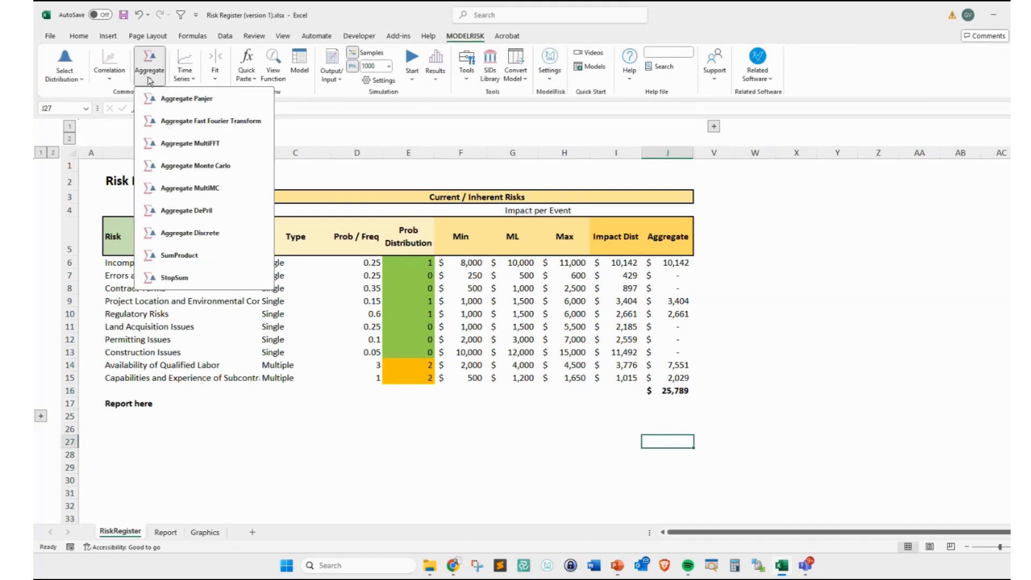
left_click(219, 168)
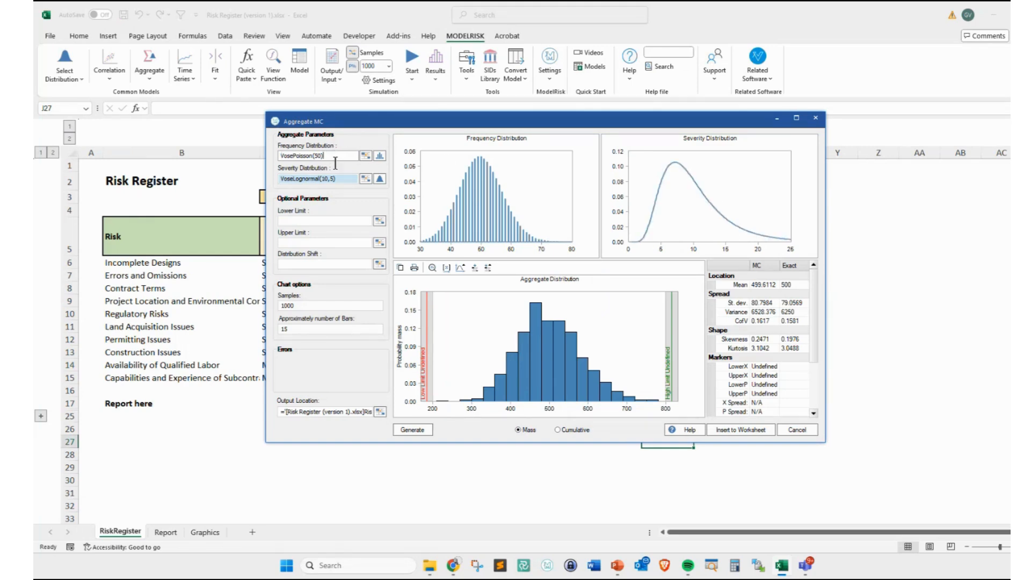
double_click(344, 178)
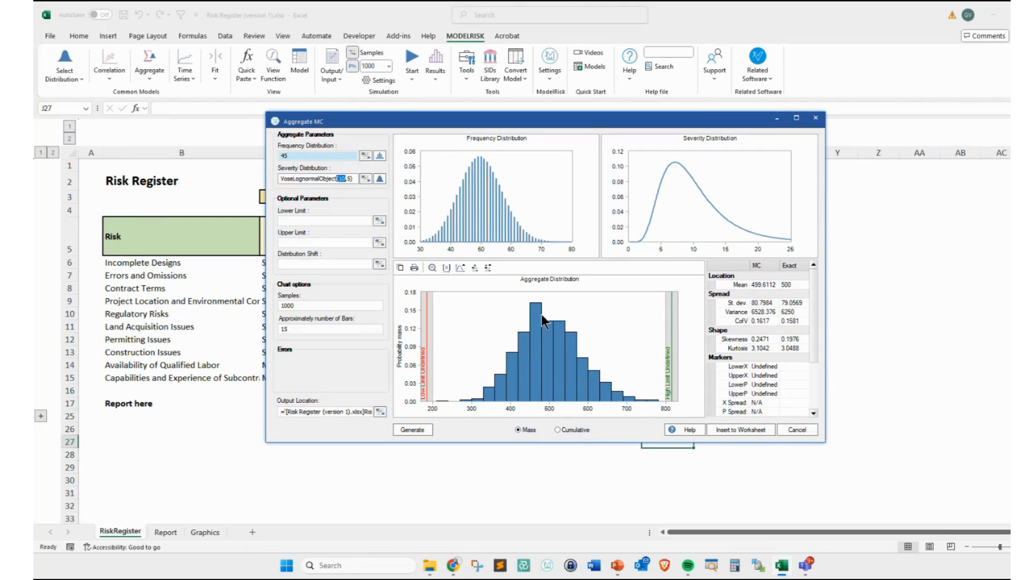
left_click(787, 427)
- Review the Aggregate column J6:J15 and inspect the formula for Incomplete Designs in J6
left_click_drag(666, 261, 679, 377)
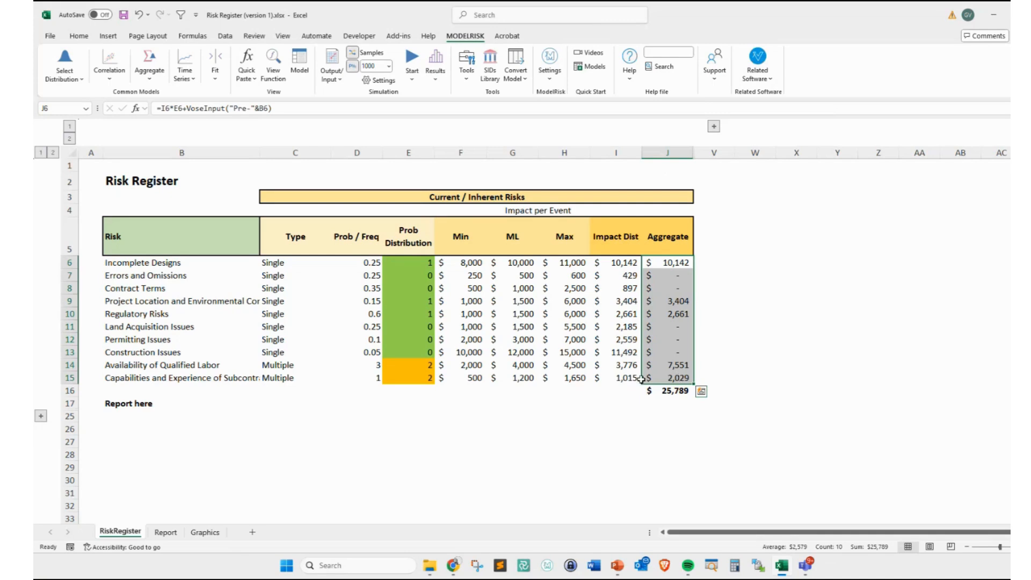
left_click(609, 412)
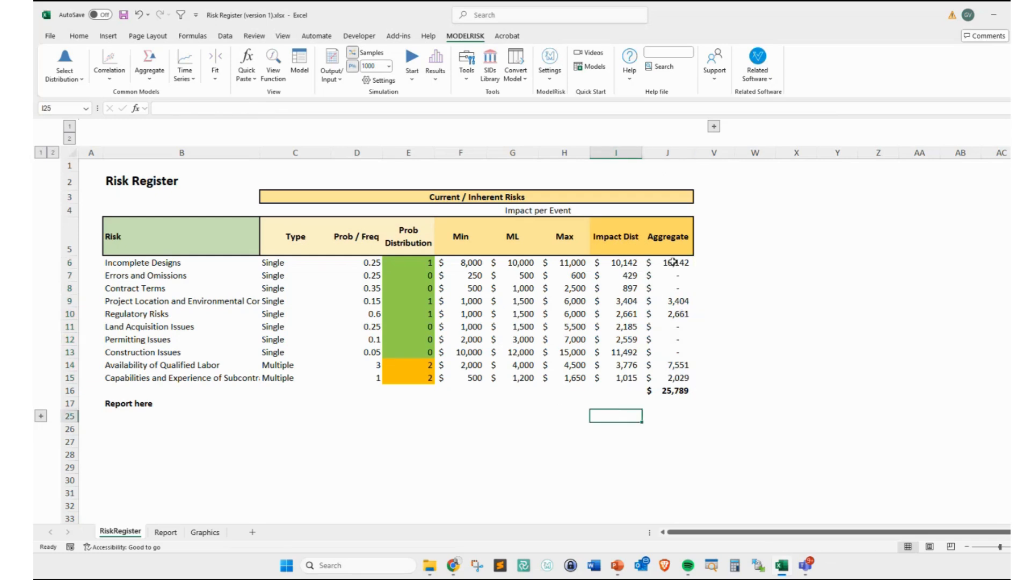
left_click(672, 262)
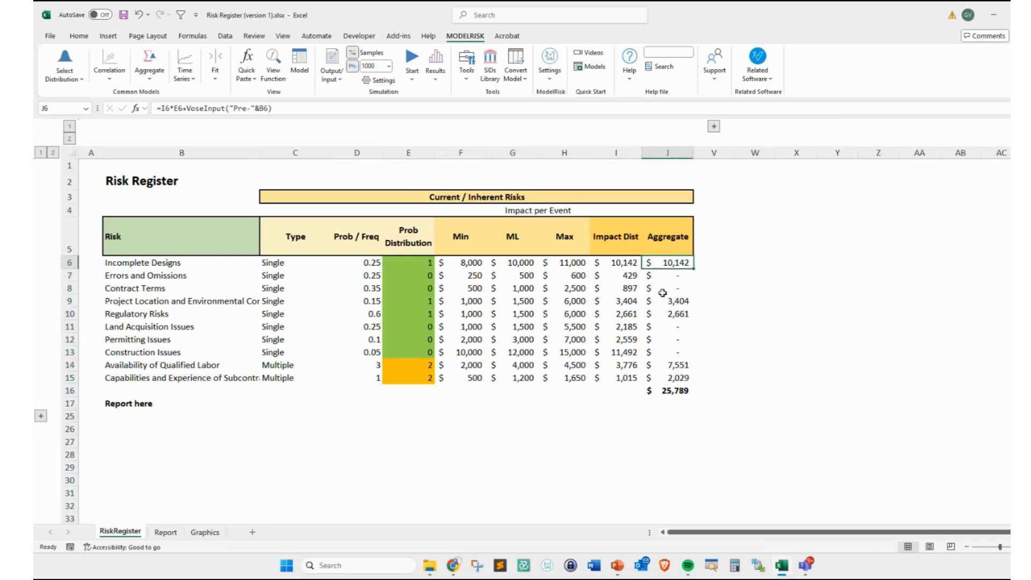
- Recalculate the sheet five times and trace Permitting Issues from its occurrence in E12 to its Aggregate in J12
key("F9")
key("F9")
key("F9")
key("F9")
key("F9")
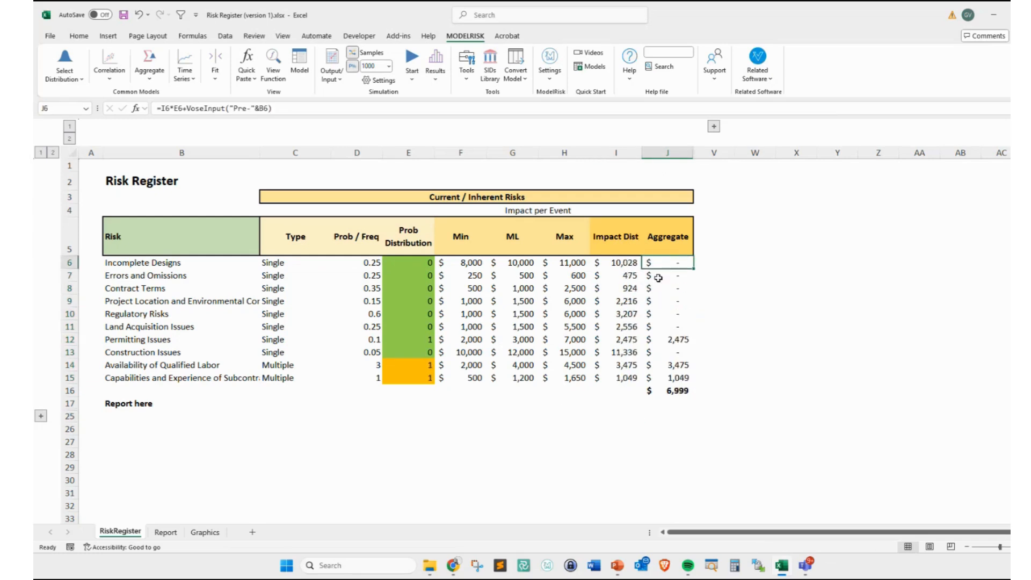
left_click(411, 338)
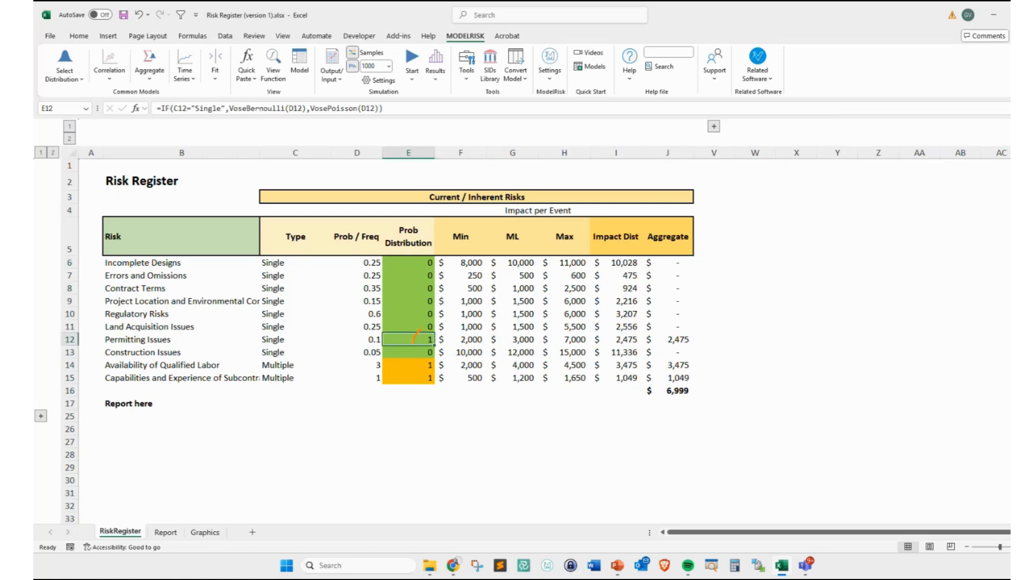
mouse_move(415, 341)
left_mouse_down()
mouse_move(564, 329)
mouse_move(687, 346)
mouse_move(678, 332)
left_mouse_up()
- Inspect the total risk formula in J16 and recalculate the sheet three times to observe new totals
left_click(669, 392)
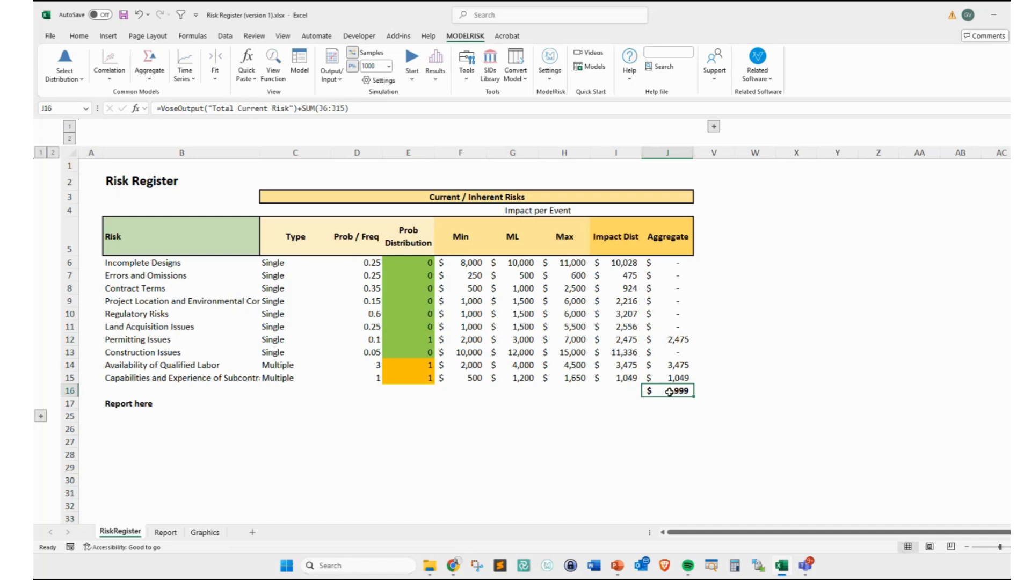
key("F9")
key("F9")
key("F9")
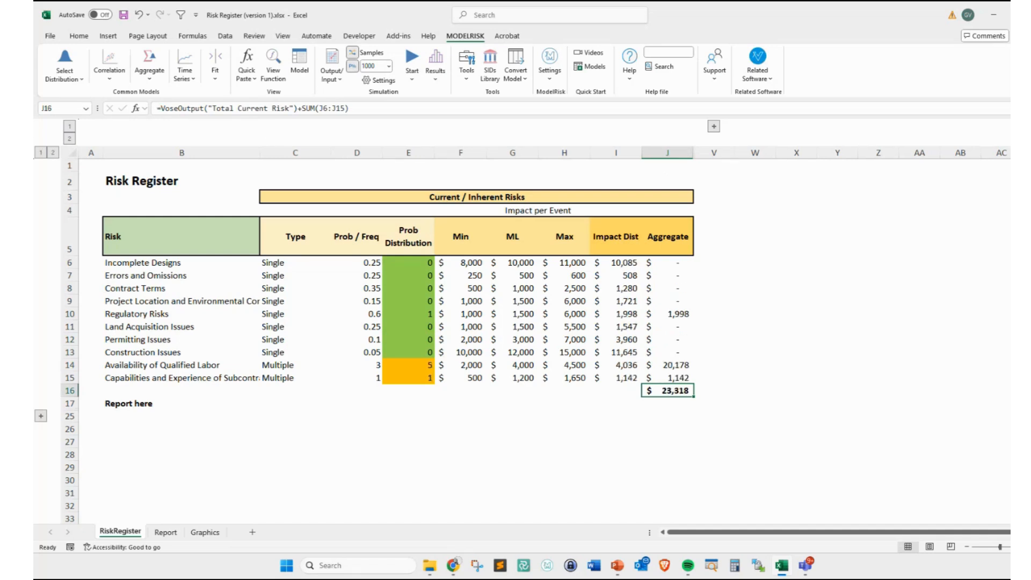
- Outline the VoseOutput("Total Current Risk") part of the J16 formula with an arrow, clear the marks, and reselect J16
mouse_move(156, 106)
left_mouse_down()
mouse_move(292, 106)
mouse_move(302, 116)
left_mouse_up()
left_click_drag(209, 142, 213, 131)
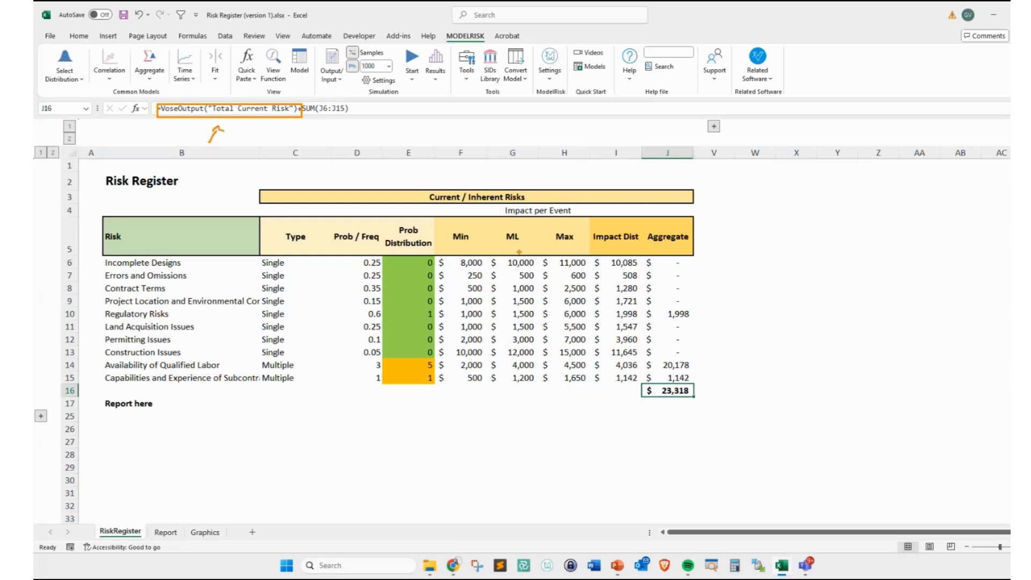
key("Escape")
left_click(667, 400)
left_click(671, 392)
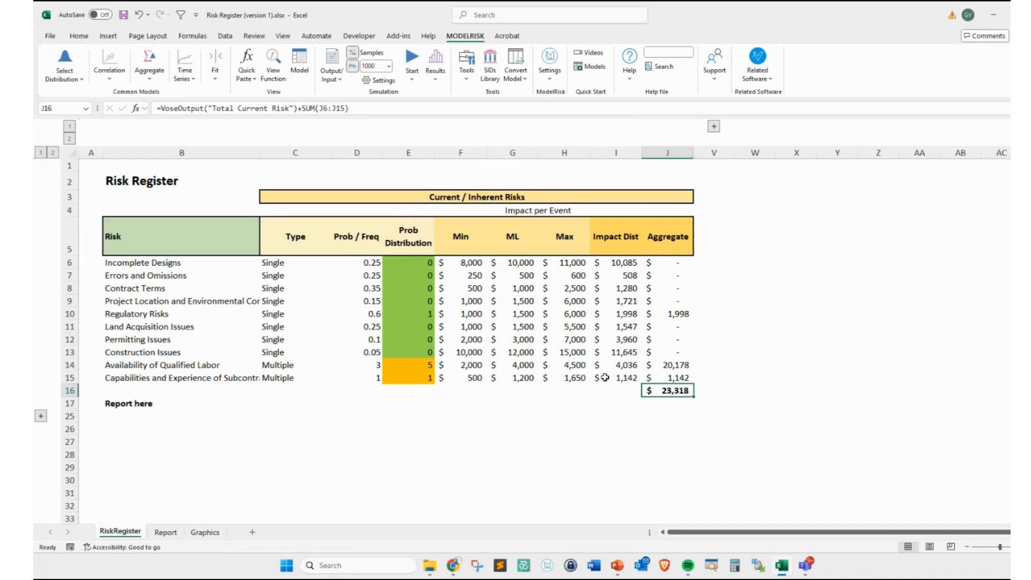
- Recalculate the sheet ten times to observe how the total current risk in J16 varies between samples
key("F9")
key("F9")
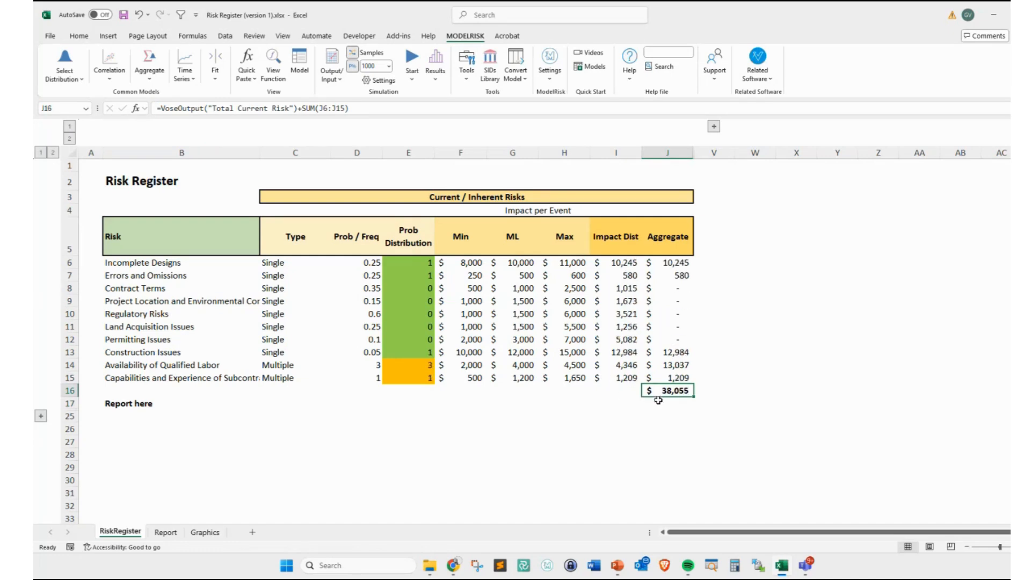
key("F9")
key("F9")
key("F9")
key("F9")
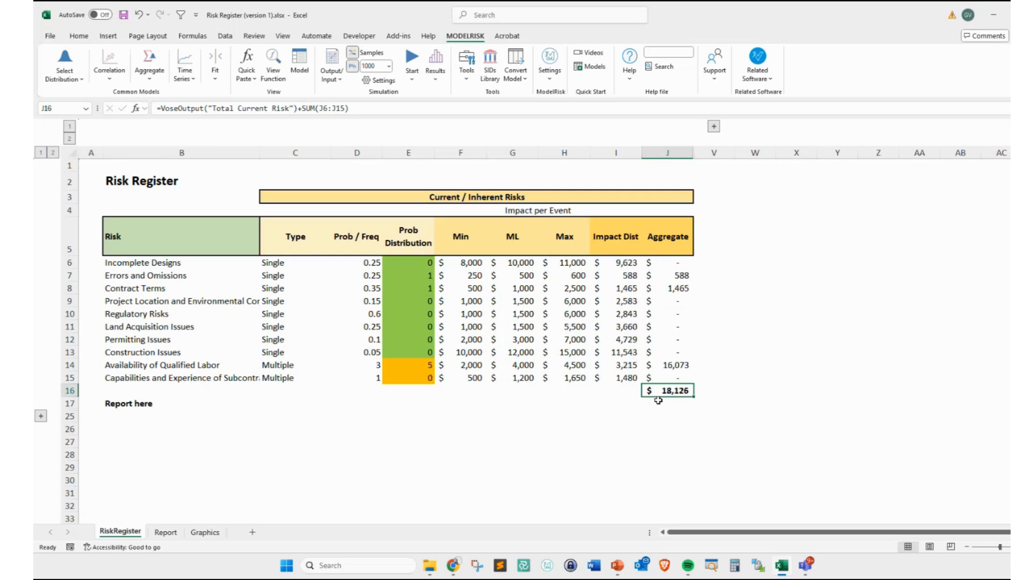
key("F9")
key("F9")
key("F9")
key("F9")
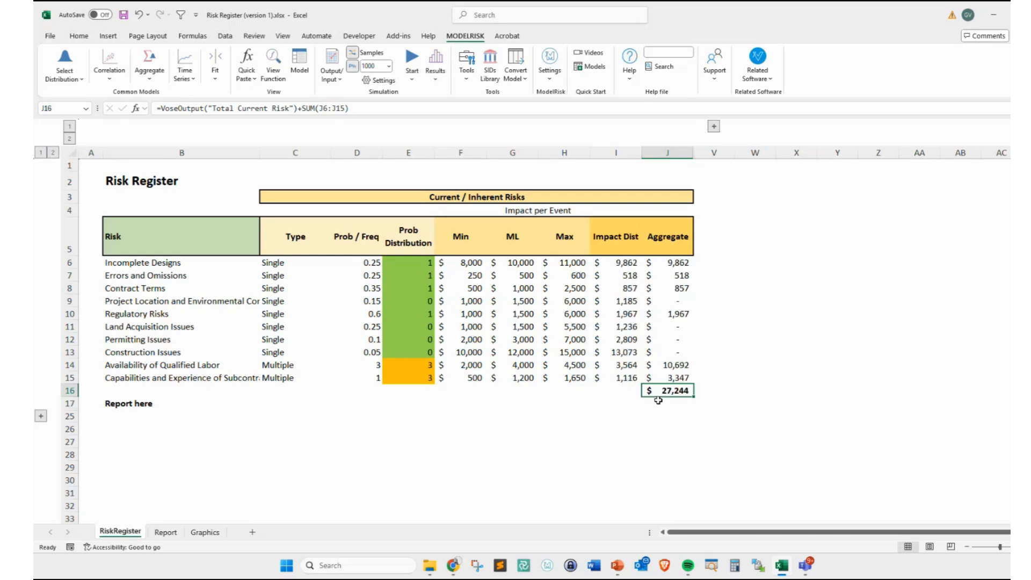
- Sketch a box of stored samples below the J16 total and link it to the 1000-sample simulation setting
key("ctrl+2")
mouse_move(671, 402)
left_mouse_down()
mouse_move(645, 505)
mouse_move(730, 507)
left_mouse_up()
left_click_drag(666, 449, 688, 446)
left_click_drag(660, 454, 682, 455)
mouse_move(659, 462)
left_mouse_down()
mouse_move(690, 477)
mouse_move(676, 499)
left_mouse_up()
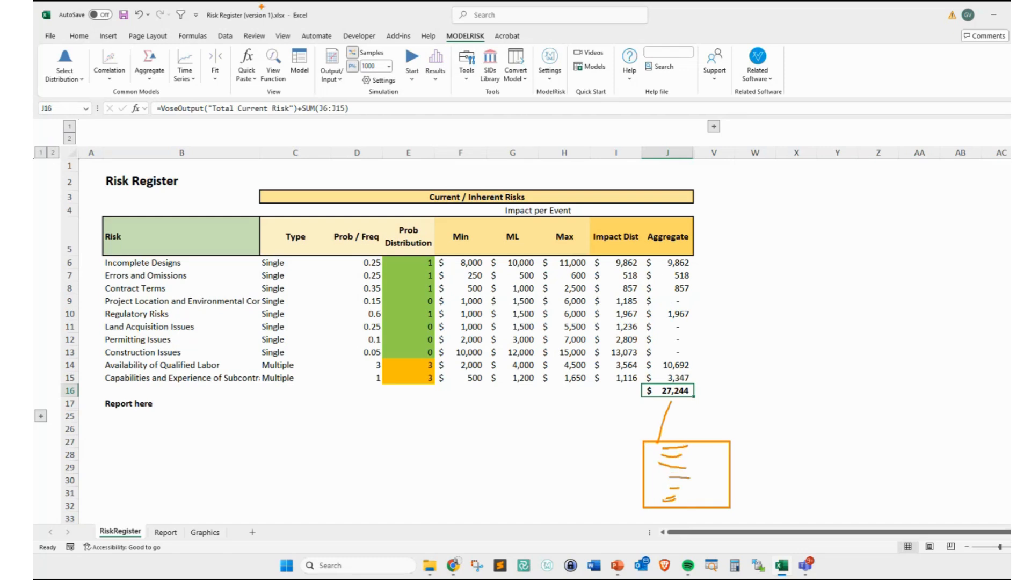
mouse_move(369, 61)
left_mouse_down()
mouse_move(391, 70)
mouse_move(376, 60)
mouse_move(424, 424)
mouse_move(647, 514)
left_mouse_up()
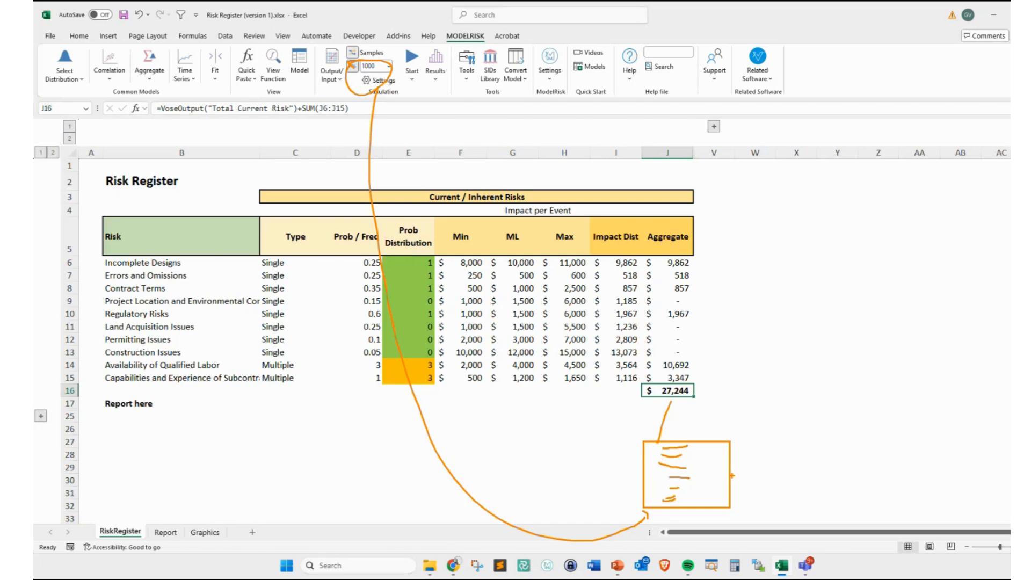
- Sketch the distribution curve resulting from the stored samples with an arrow pointing at it, and clear all annotations
mouse_move(707, 482)
left_mouse_down()
mouse_move(736, 458)
mouse_move(850, 460)
left_mouse_up()
mouse_move(753, 463)
left_mouse_down()
mouse_move(777, 403)
mouse_move(835, 454)
left_mouse_up()
mouse_move(860, 390)
left_mouse_down()
mouse_move(829, 420)
mouse_move(846, 424)
left_mouse_up()
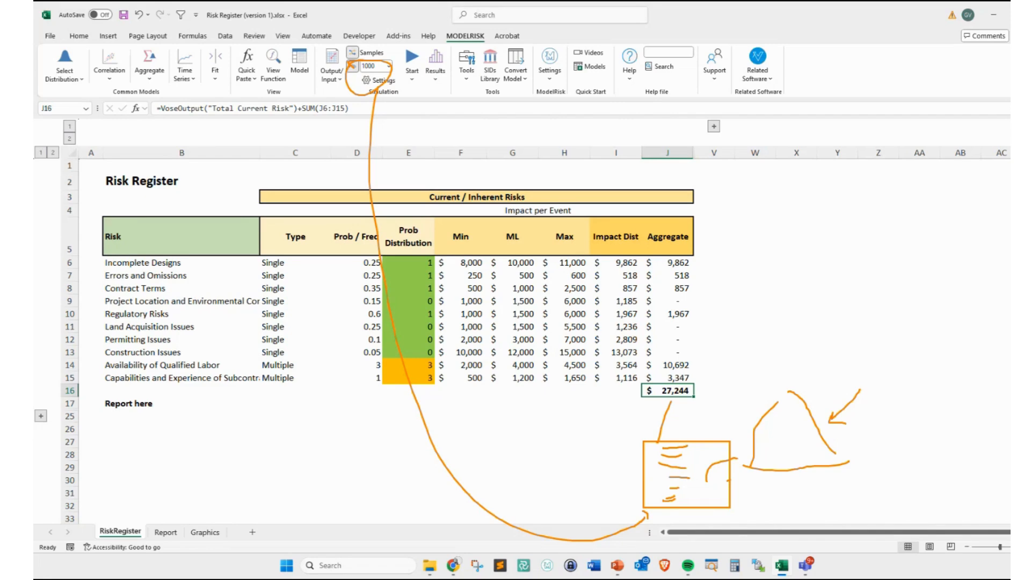
key("Escape")
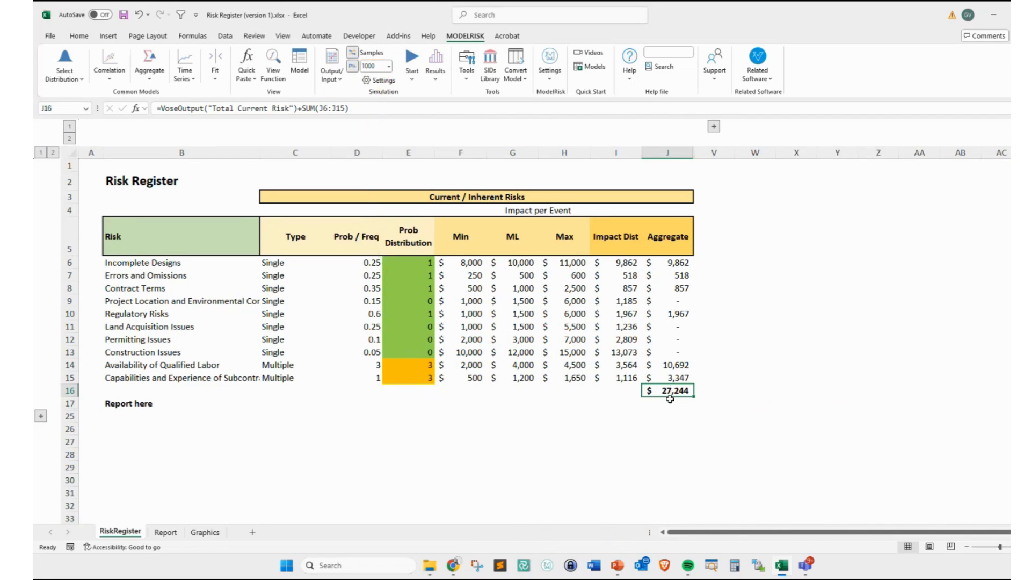
- Open the Output/Input settings for J16, review the Total Current Risk output definition, and cancel without changes
left_click(336, 79)
left_click(361, 99)
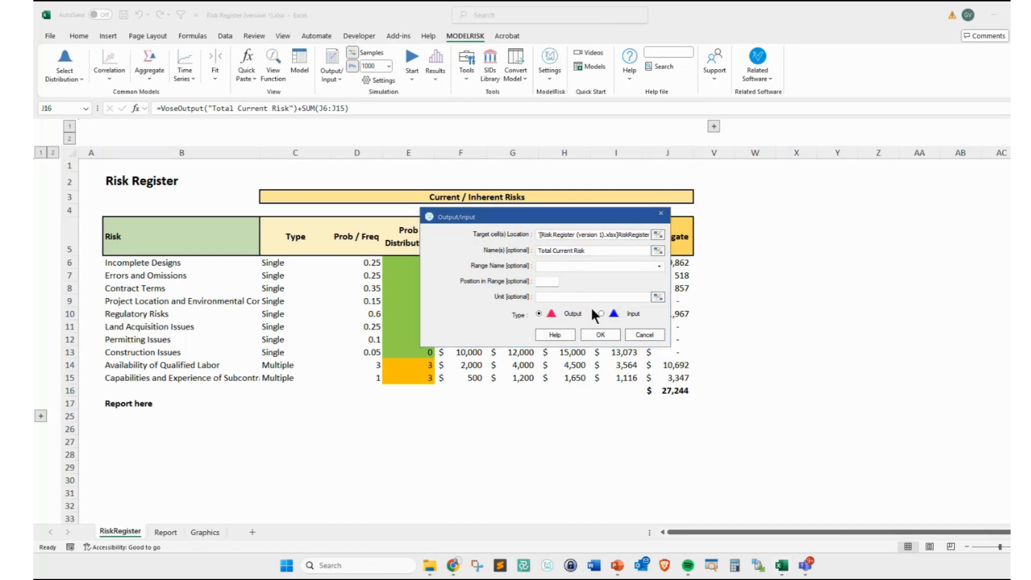
left_click(647, 335)
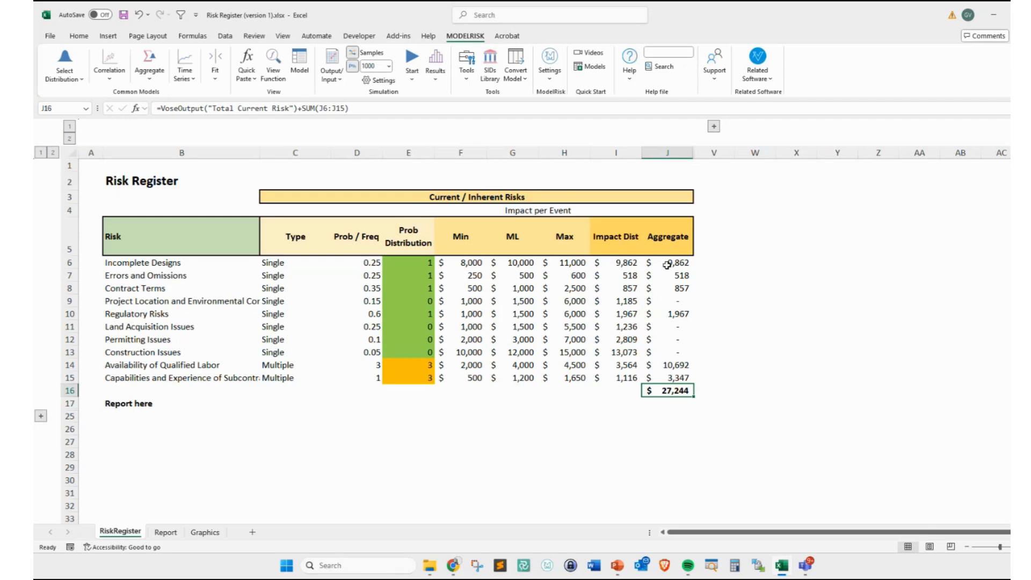
- Select the aggregate cells J6:J15, highlight the VoseInput formula of cell J6, and clear the highlight
left_click_drag(667, 265, 674, 374)
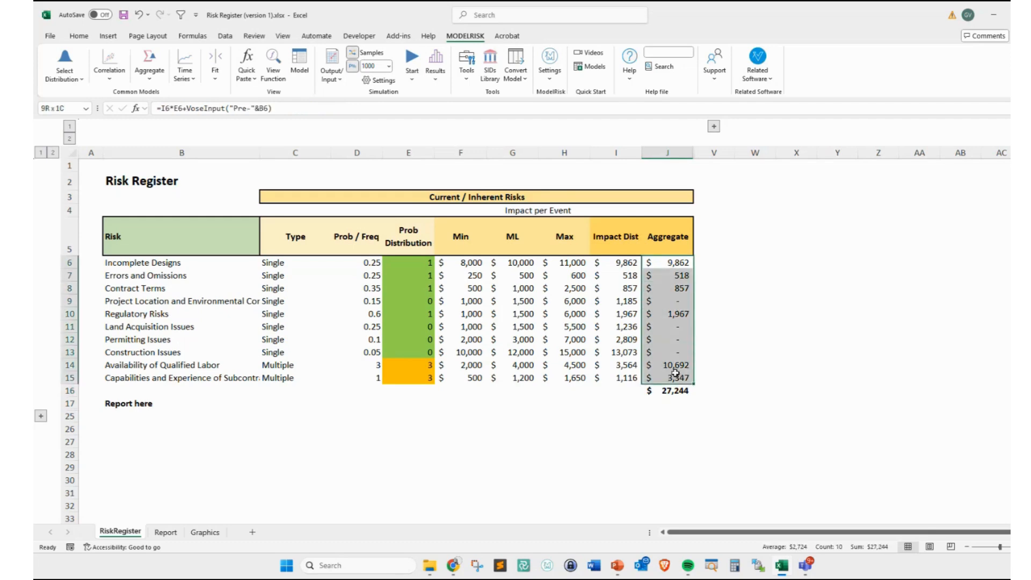
left_click(665, 261)
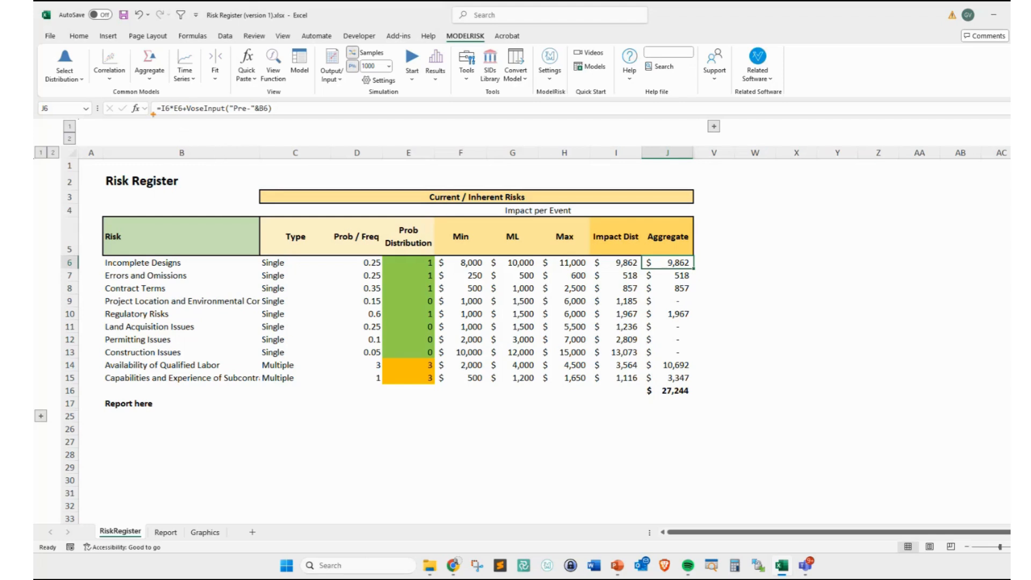
left_click_drag(162, 106, 308, 114)
key("Escape")
- Open the Output/Input settings for J6, circle the input name Pre-Incomplete Designs, clear the annotation, and cancel without changes
left_click(329, 58)
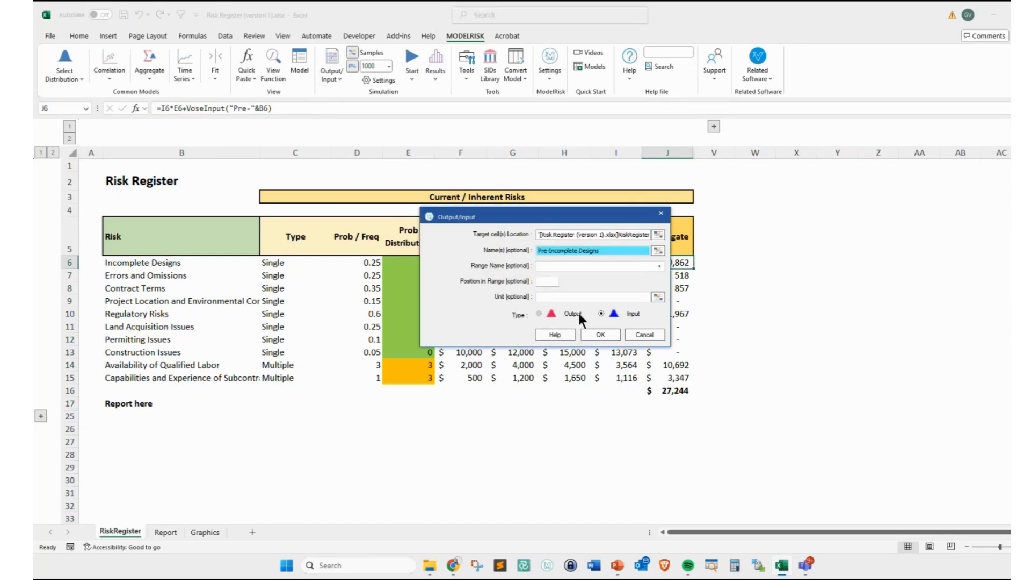
mouse_move(564, 243)
left_mouse_down()
mouse_move(551, 244)
mouse_move(572, 263)
mouse_move(593, 241)
left_mouse_up()
left_click_drag(527, 247, 598, 233)
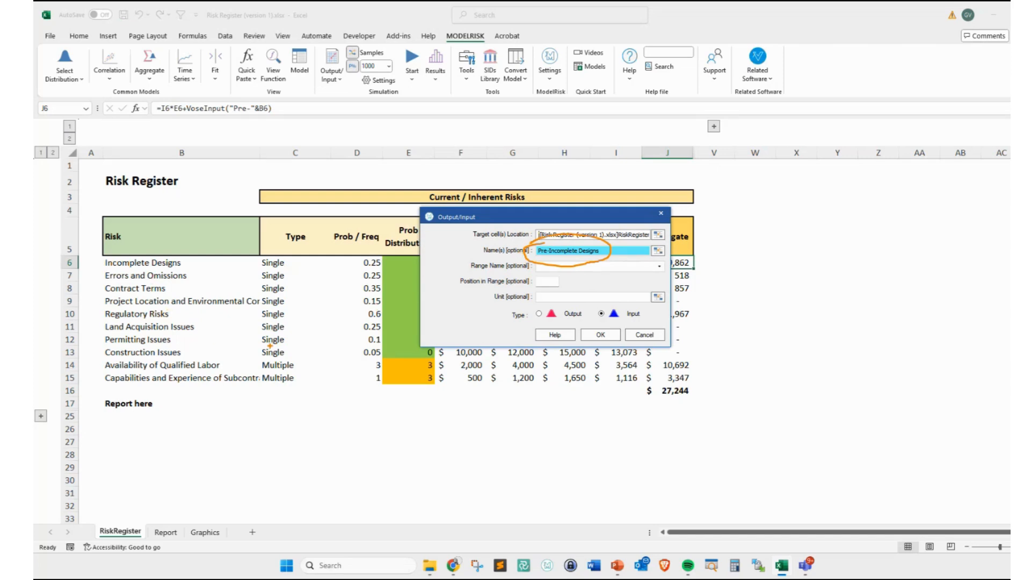
key("Escape")
left_click(656, 334)
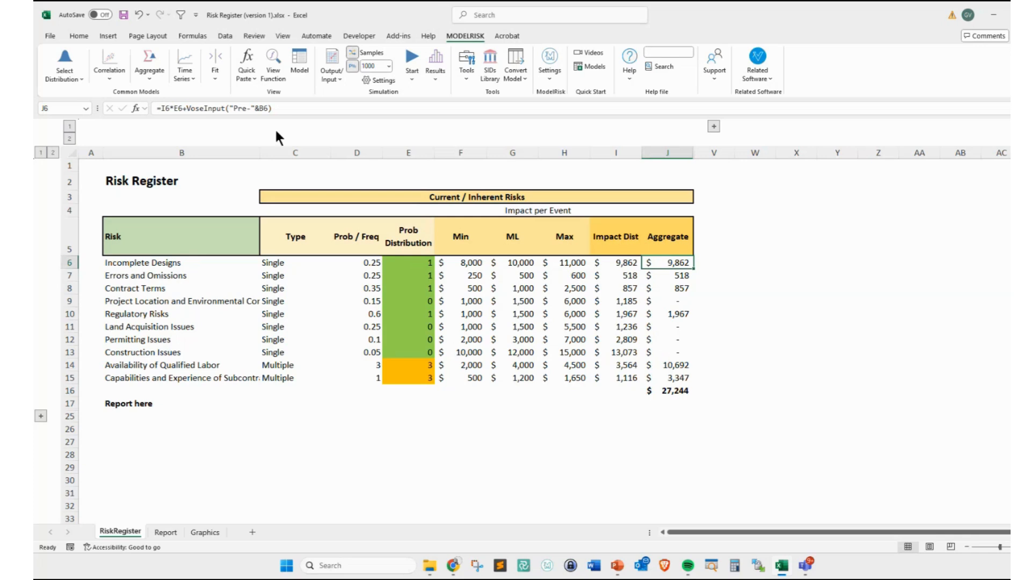
- Circle the "Pre-"&B6 naming argument in the J6 formula, draw an arrow pointing at it, and clear the annotations
mouse_move(231, 103)
left_mouse_down()
mouse_move(232, 118)
mouse_move(272, 100)
mouse_move(226, 107)
left_mouse_up()
mouse_move(239, 147)
left_mouse_down()
mouse_move(250, 123)
mouse_move(248, 141)
left_mouse_up()
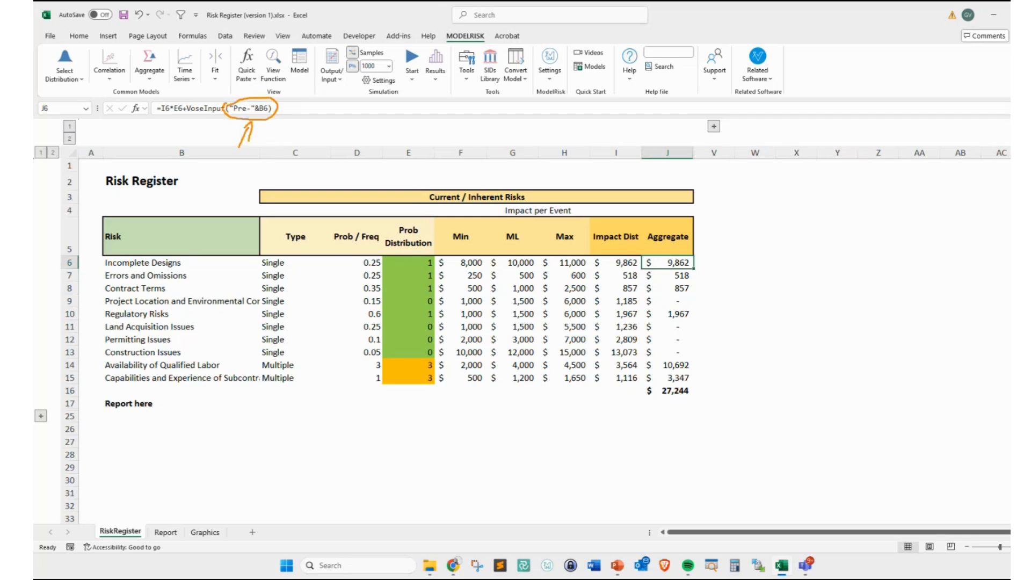
key("Escape")
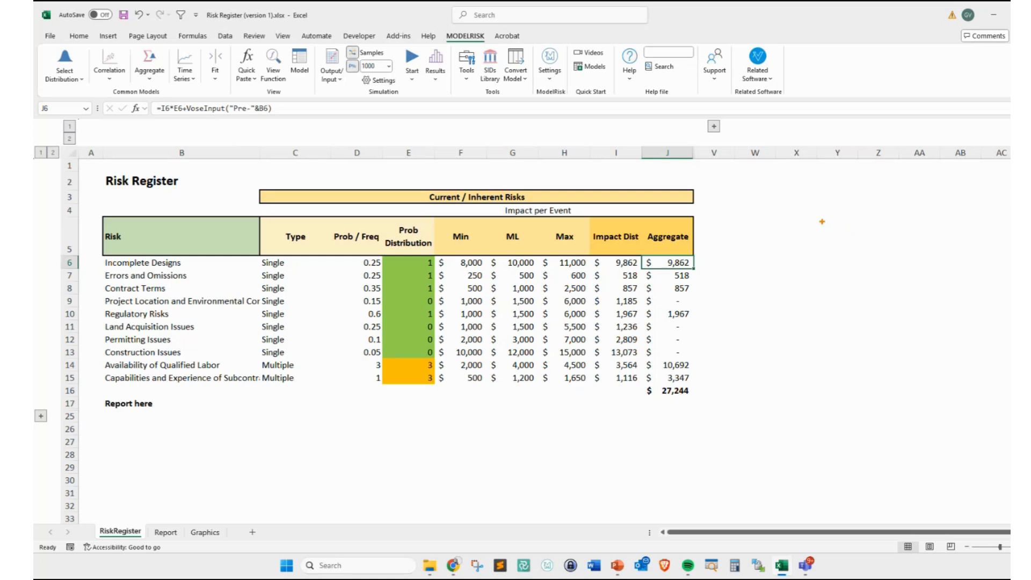
- Sketch a tornado chart beside the register with an arrow linking the J6 aggregate to its longest bar, and clear the sketch
left_click_drag(838, 225, 944, 234)
mouse_move(841, 242)
left_mouse_down()
mouse_move(867, 254)
mouse_move(819, 275)
mouse_move(841, 304)
mouse_move(833, 290)
left_mouse_up()
left_click_drag(841, 308, 865, 323)
left_click_drag(857, 224, 831, 198)
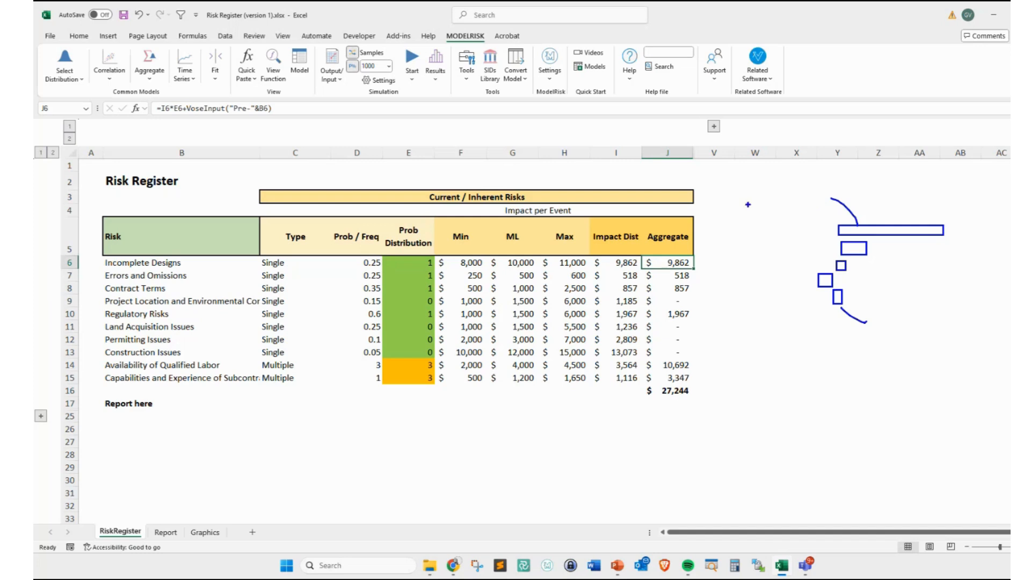
mouse_move(707, 258)
left_mouse_down()
mouse_move(736, 226)
mouse_move(830, 198)
mouse_move(858, 231)
mouse_move(848, 226)
left_mouse_up()
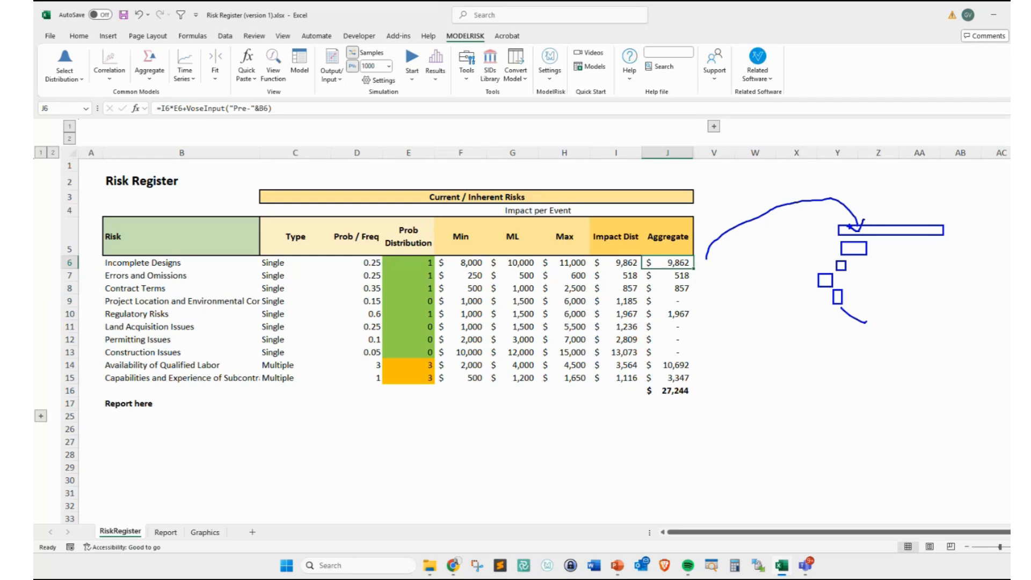
key("Escape")
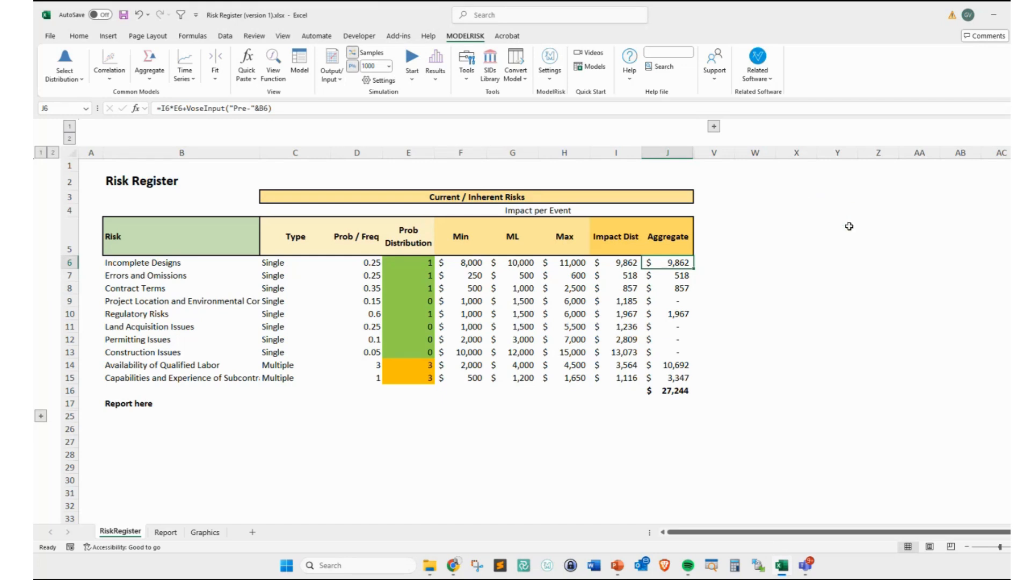
- Run the simulation with 1000 samples and annotate the link from the J16 total to its cumulative plot, clearing the annotation
left_click(671, 392)
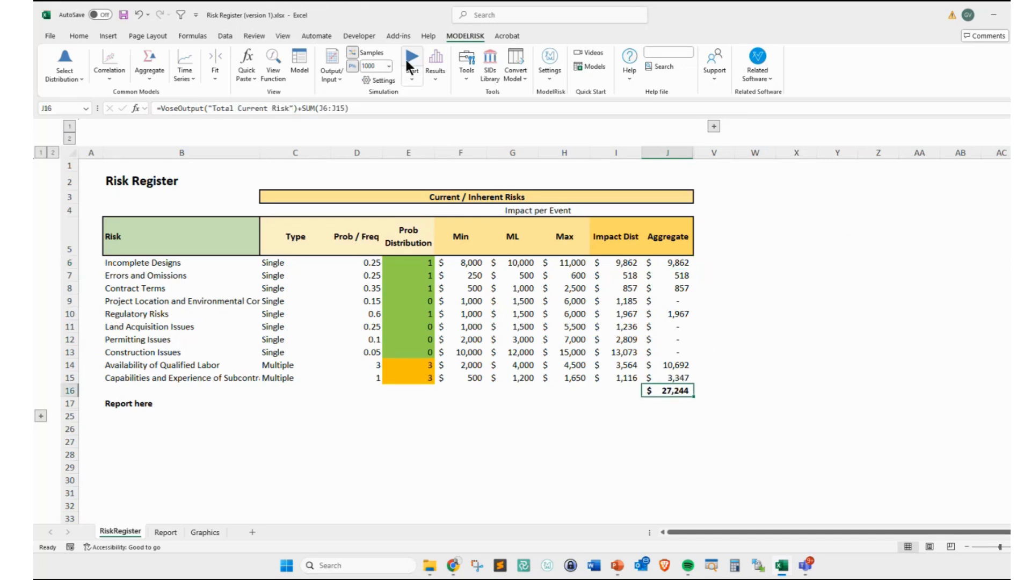
left_click(387, 65)
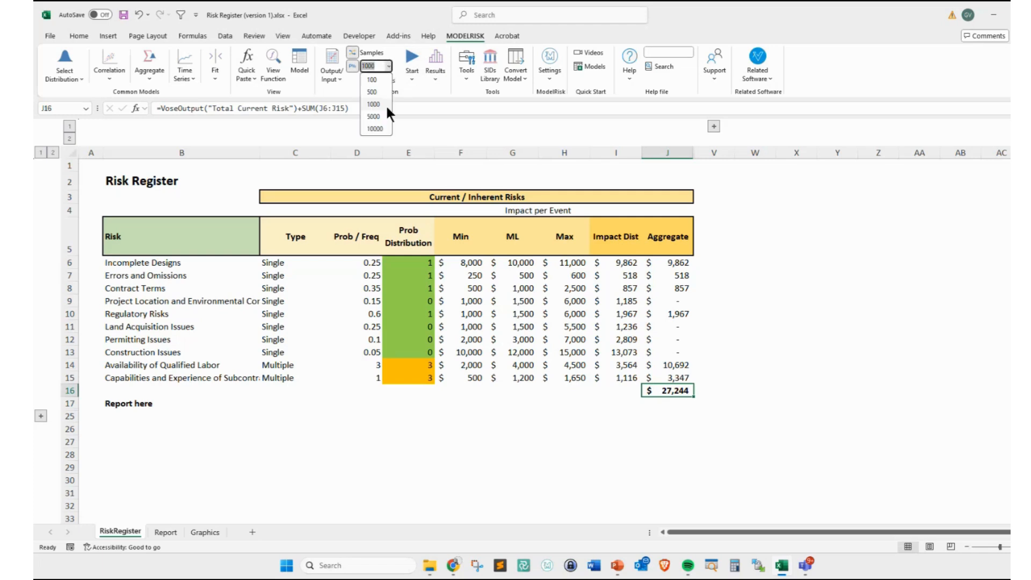
left_click(385, 102)
left_click(411, 57)
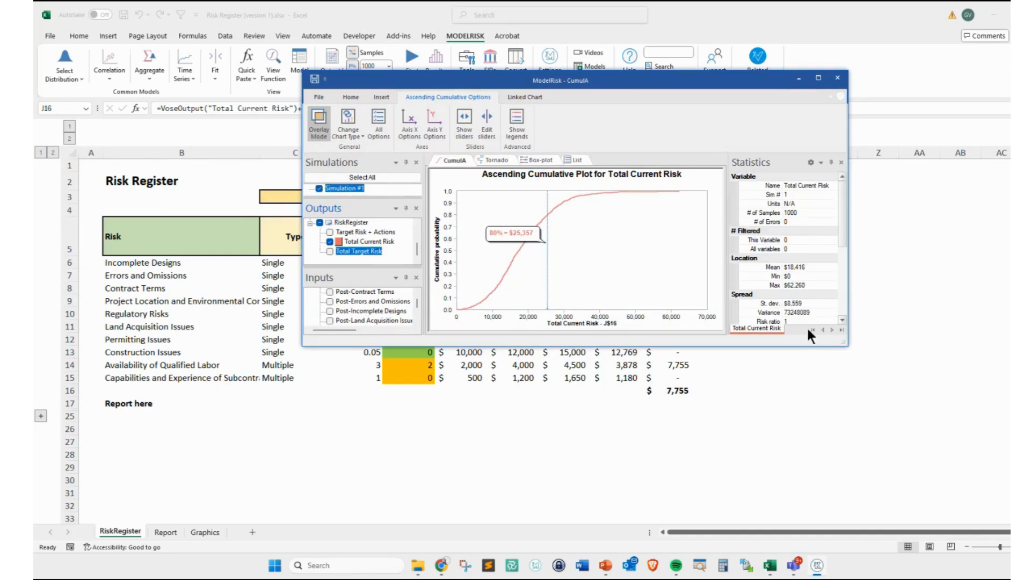
mouse_move(659, 387)
left_mouse_down()
mouse_move(635, 399)
mouse_move(585, 334)
left_mouse_up()
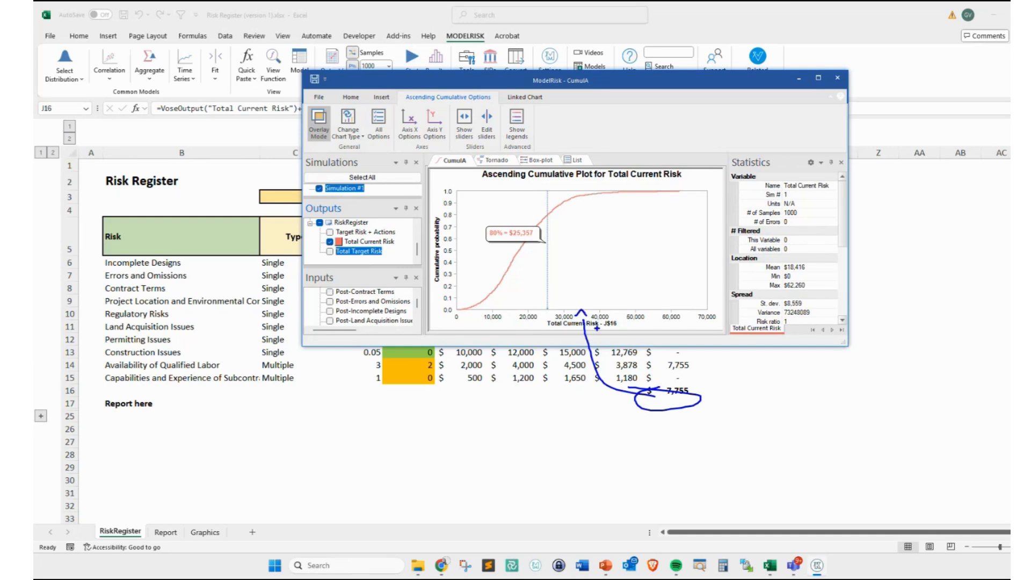
key("Escape")
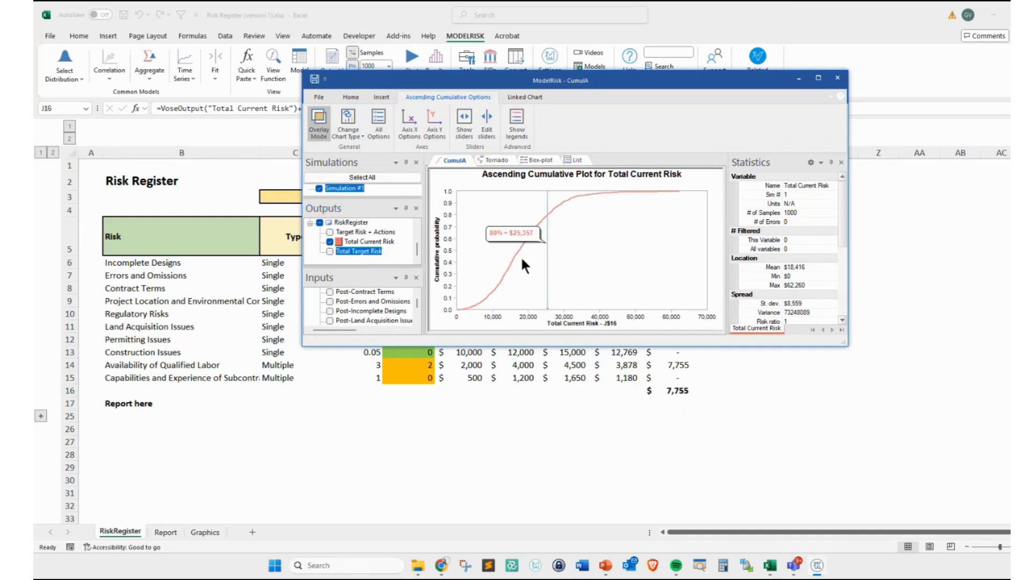
- Enlarge and reposition the results window, and show Total Current Risk as a histogram with the sliders hidden
left_click_drag(850, 343, 999, 548)
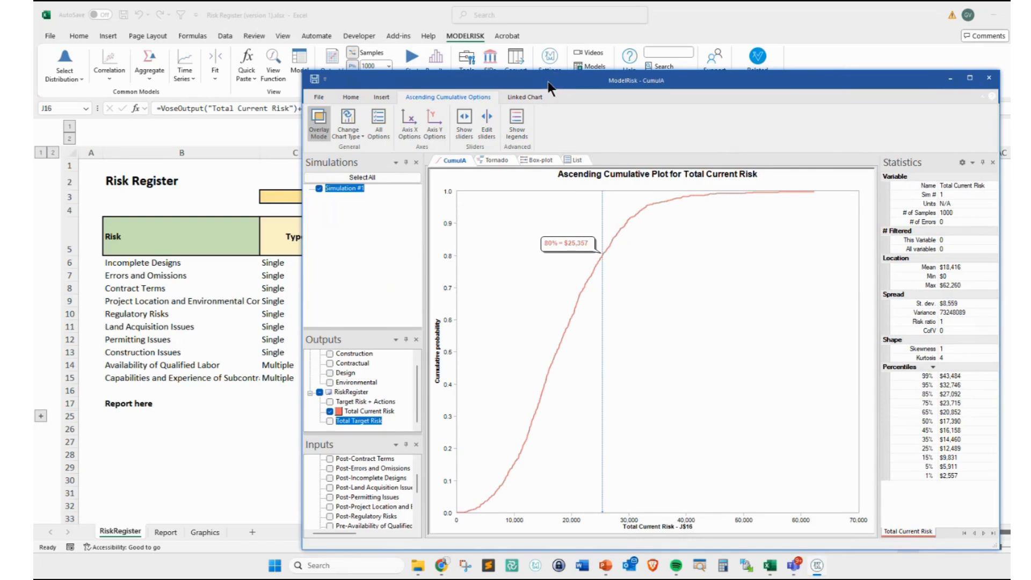
left_click_drag(548, 82, 513, 69)
left_click(301, 122)
left_click(318, 138)
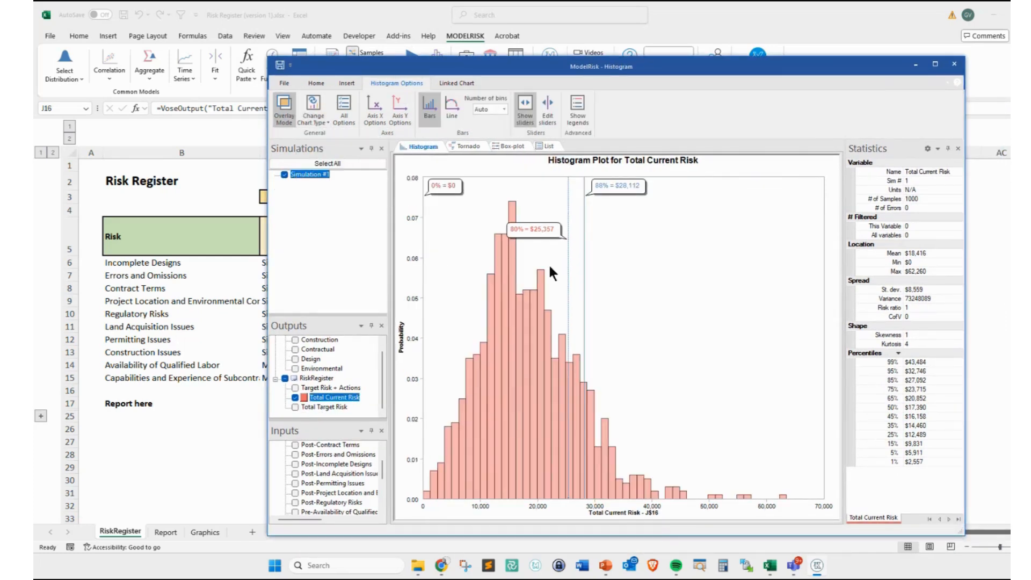
left_click(516, 119)
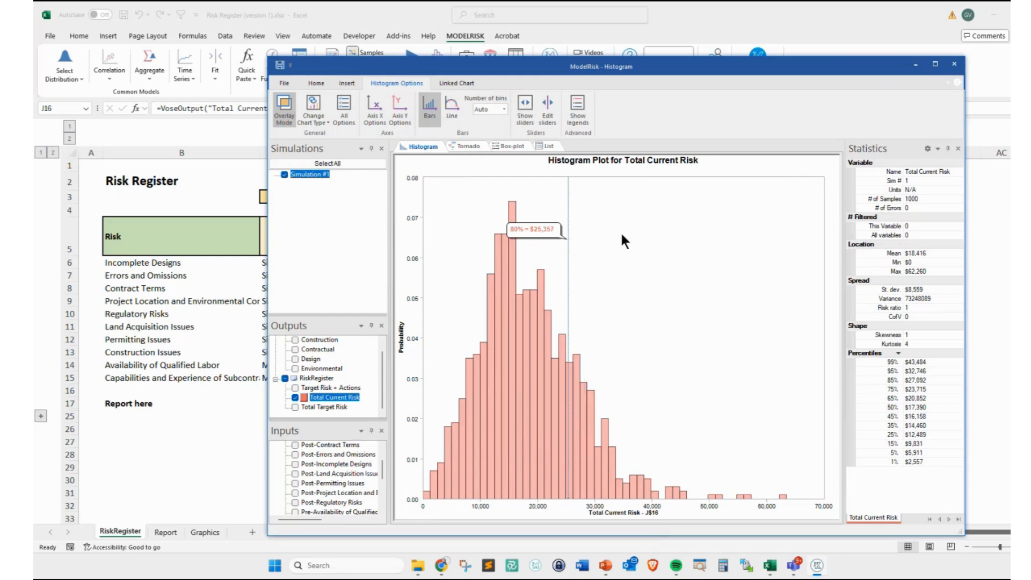
- Remove the 80% marker from the histogram and resize the side panes to show more of the outputs and inputs
left_click(336, 113)
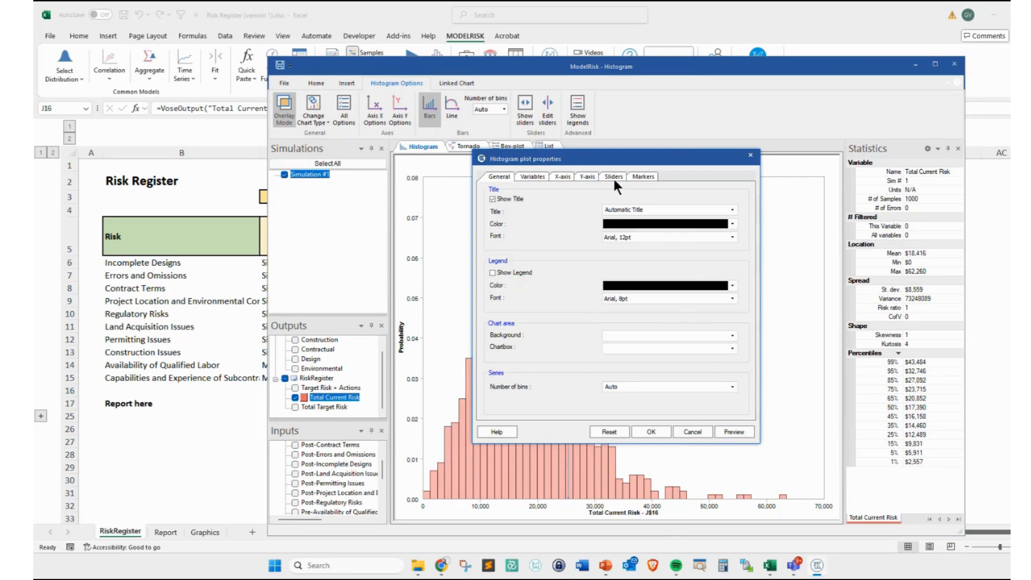
left_click(642, 176)
left_click(495, 267)
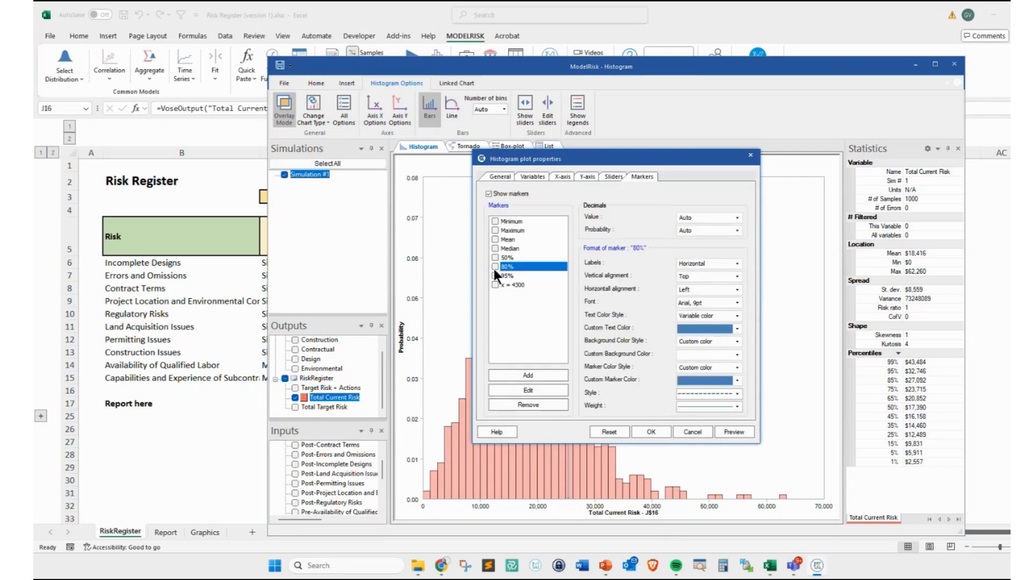
left_click(648, 430)
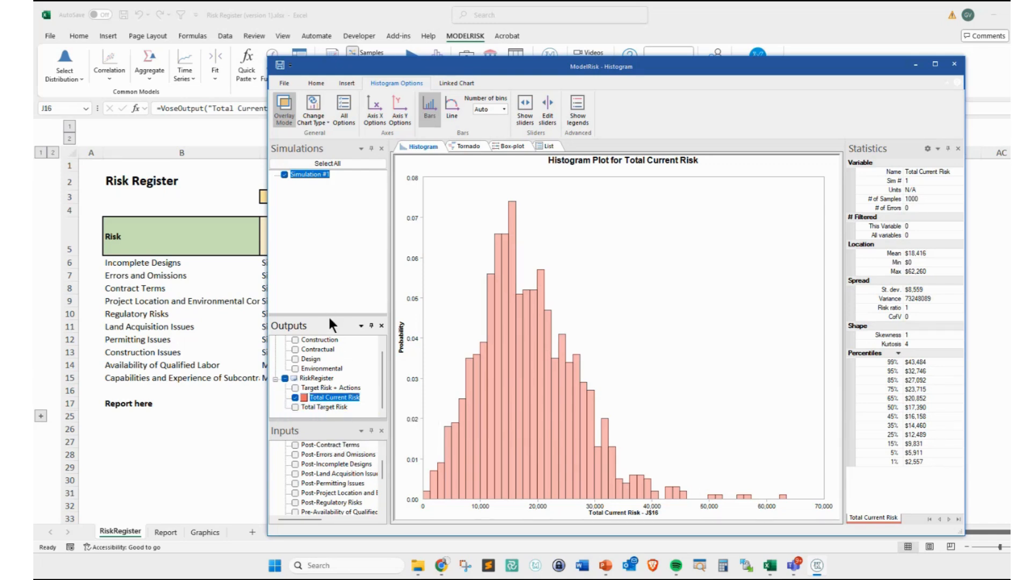
left_click_drag(332, 315, 339, 243)
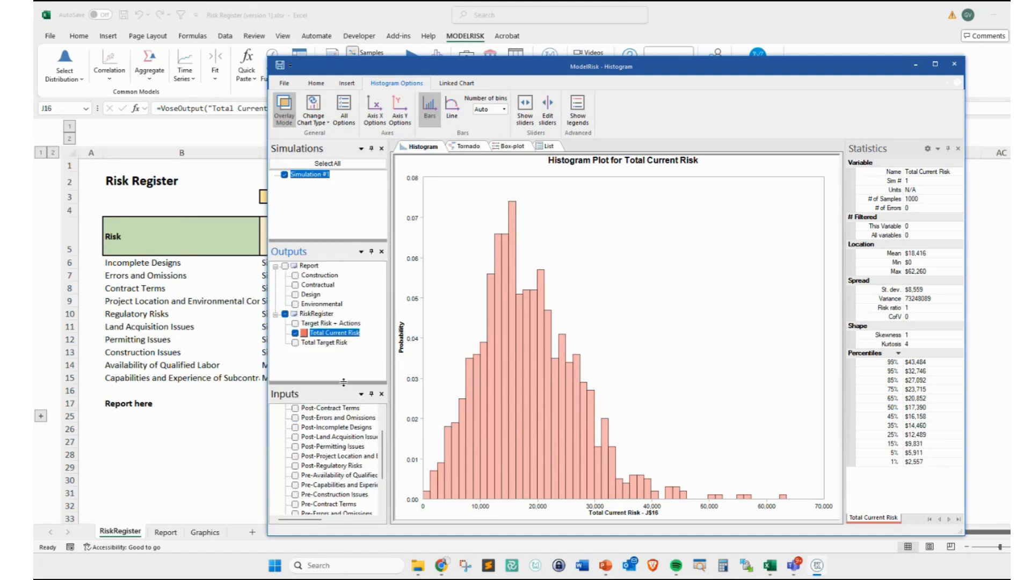
left_click_drag(344, 383, 345, 363)
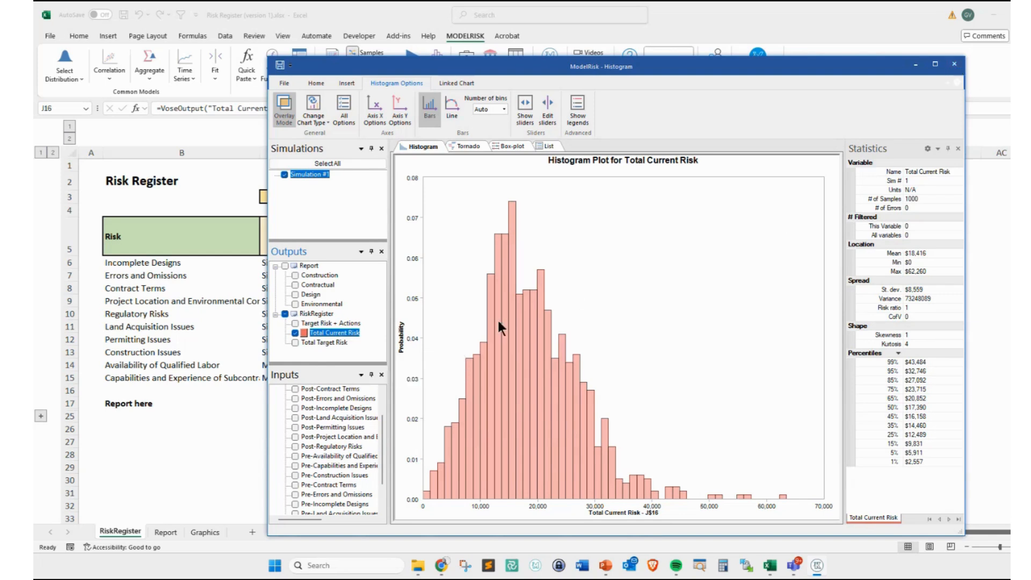
- Change the Total Current Risk chart to Cumulative Ascending and show the sliders, placing the slider at the 80% cumulative probability
left_click(313, 119)
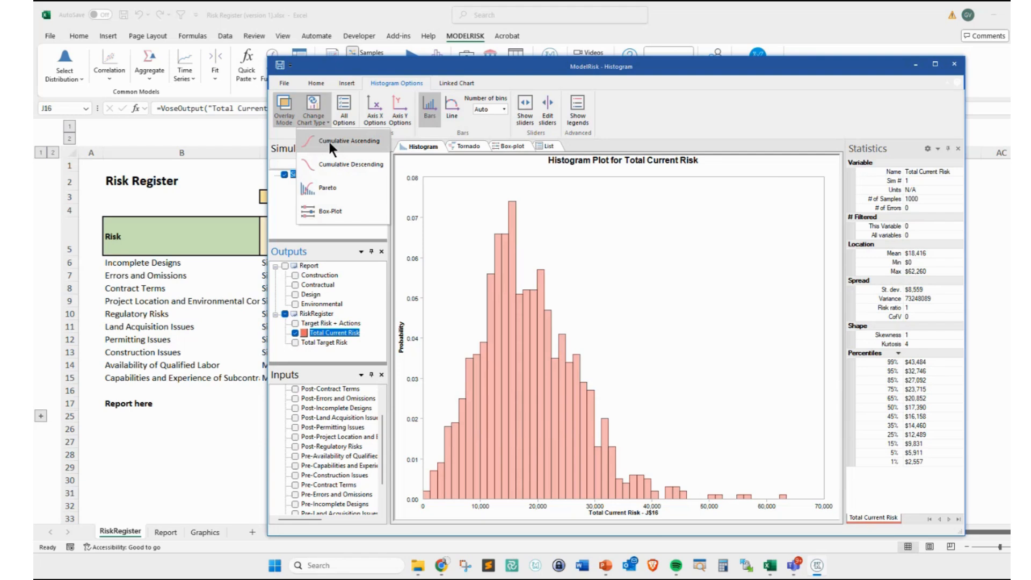
left_click(330, 142)
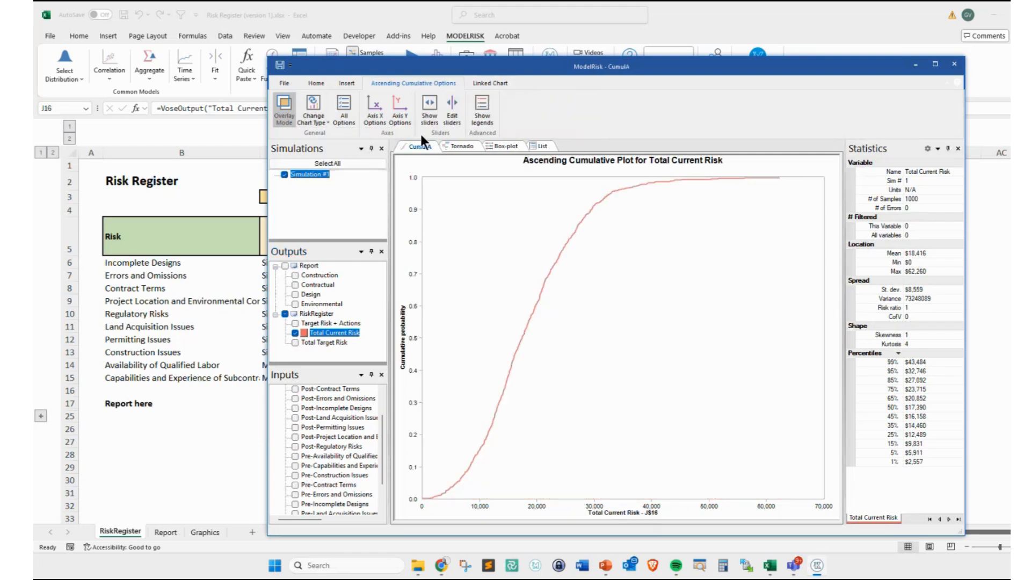
left_click(430, 114)
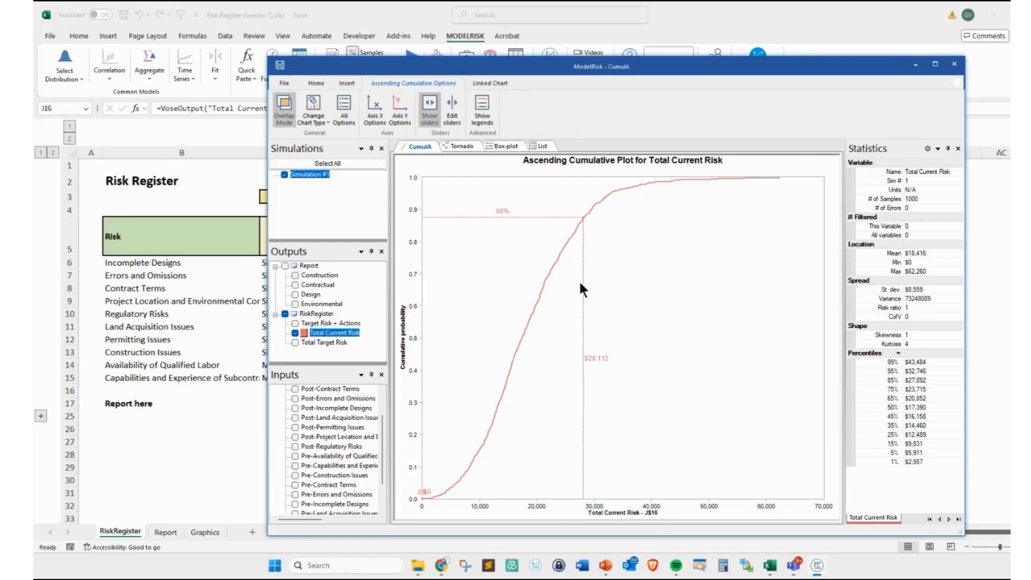
left_click_drag(583, 281, 568, 314)
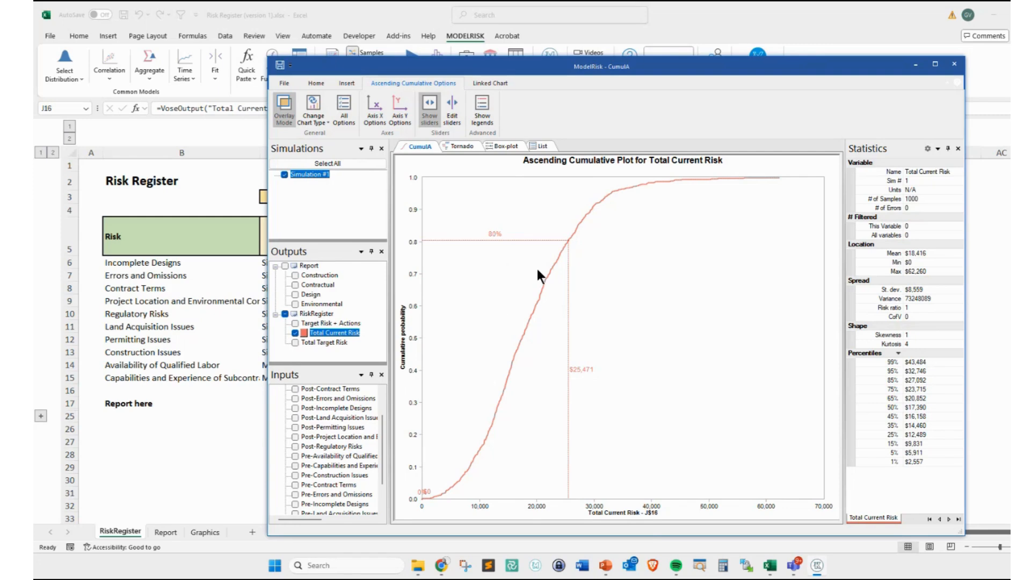
mouse_move(568, 288)
left_click_drag(568, 289, 567, 288)
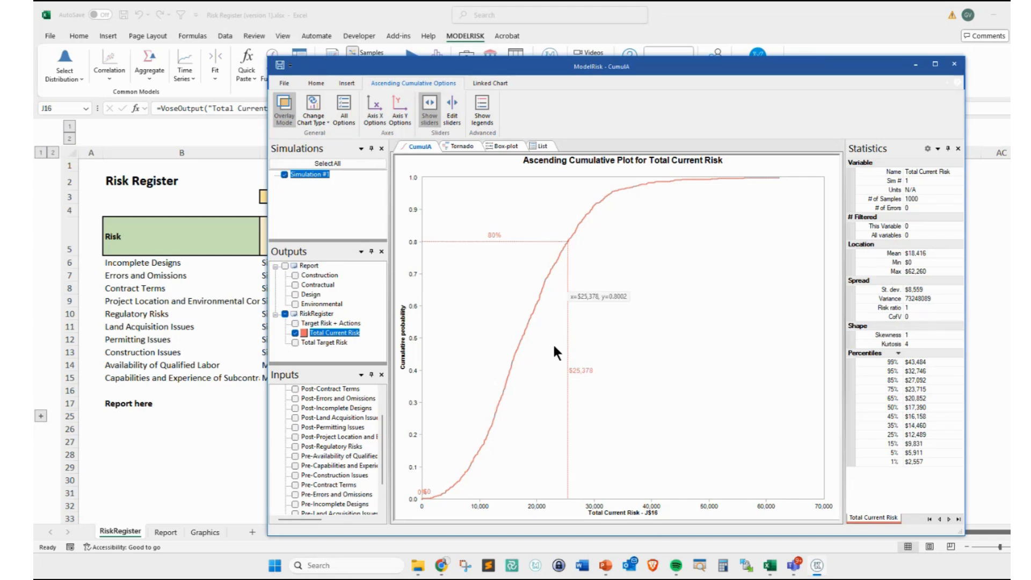
- Circle the cost value at the 80% slider, draw arrows to both sides of its line, and clear the annotations
mouse_move(568, 355)
left_mouse_down()
mouse_move(594, 390)
mouse_move(559, 359)
left_mouse_up()
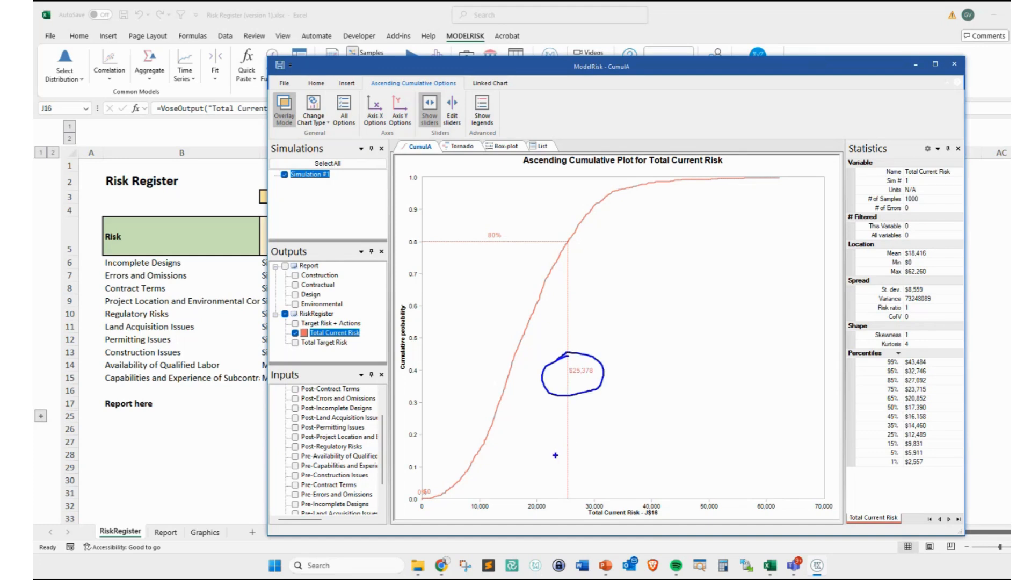
mouse_move(567, 462)
left_mouse_down()
mouse_move(513, 479)
mouse_move(616, 460)
mouse_move(608, 473)
left_mouse_up()
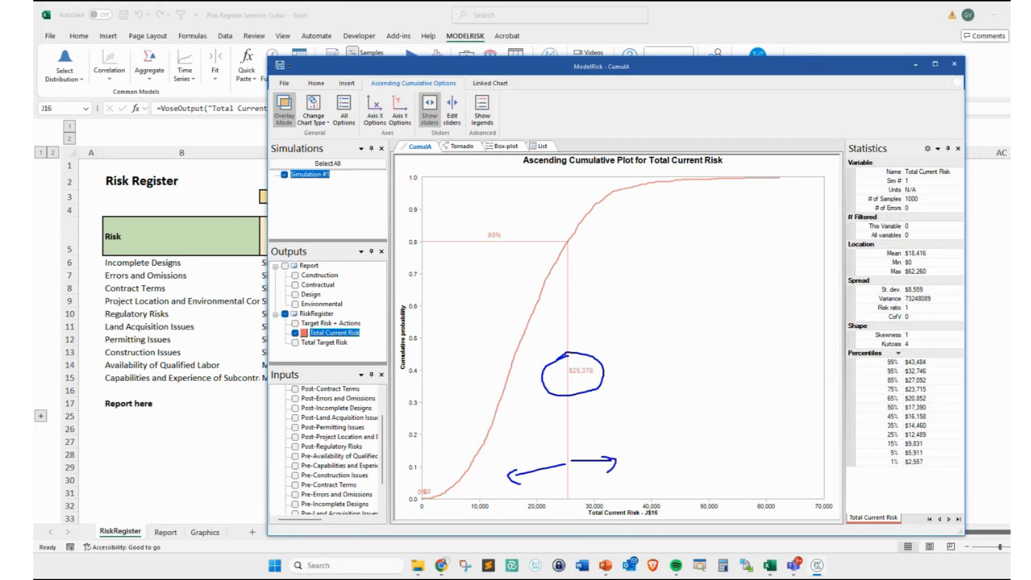
key("Escape")
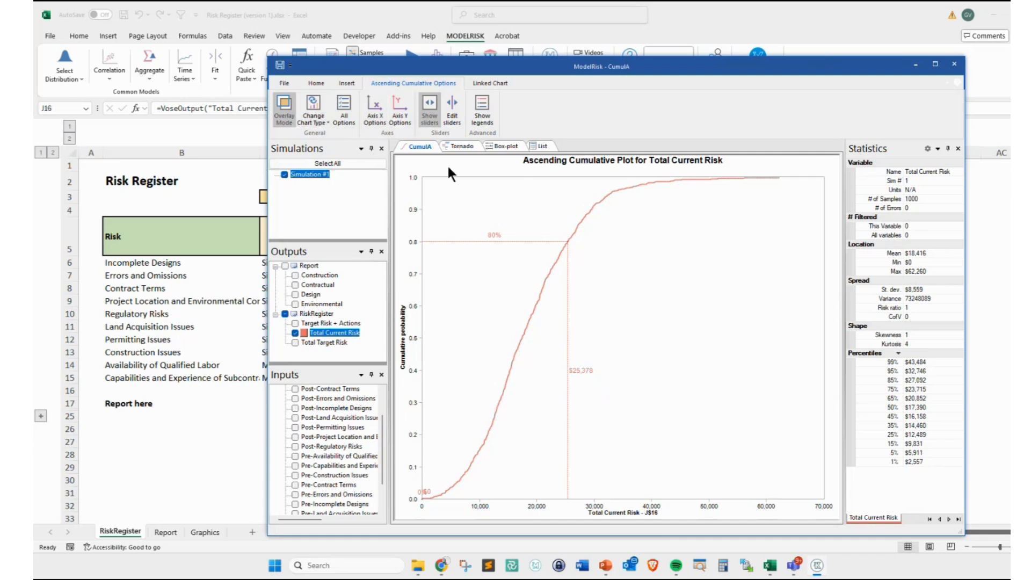
- Close the Box-plot and List views in the results window
right_click(504, 146)
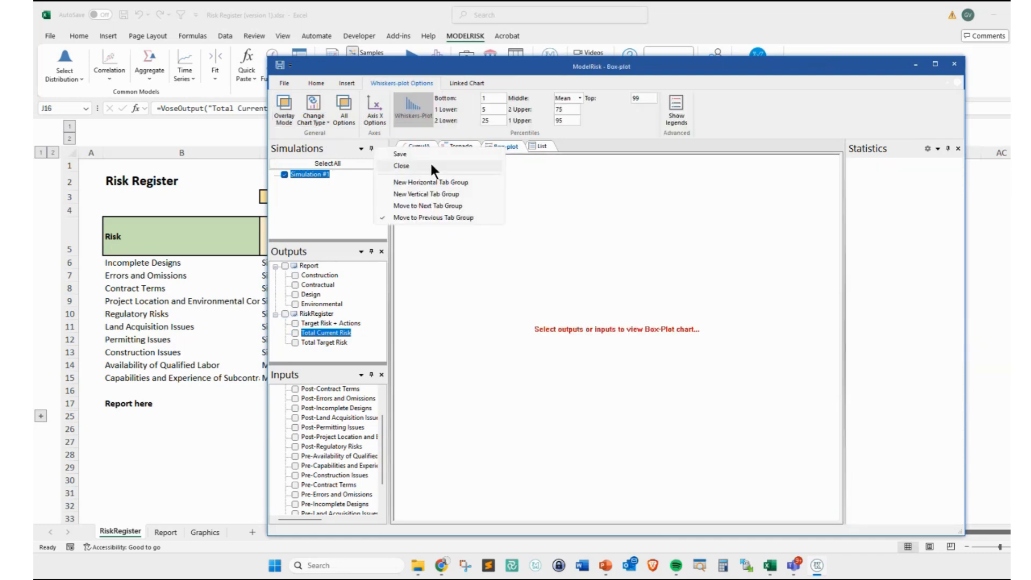
left_click(430, 164)
right_click(491, 143)
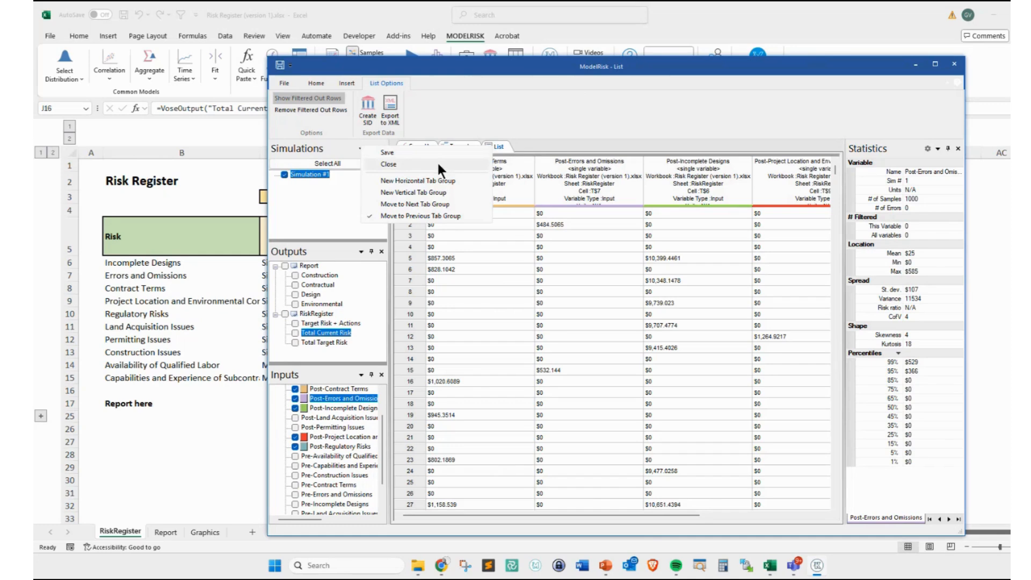
left_click(437, 160)
- Display the Tornado chart for the Total Current Risk output
right_click(466, 147)
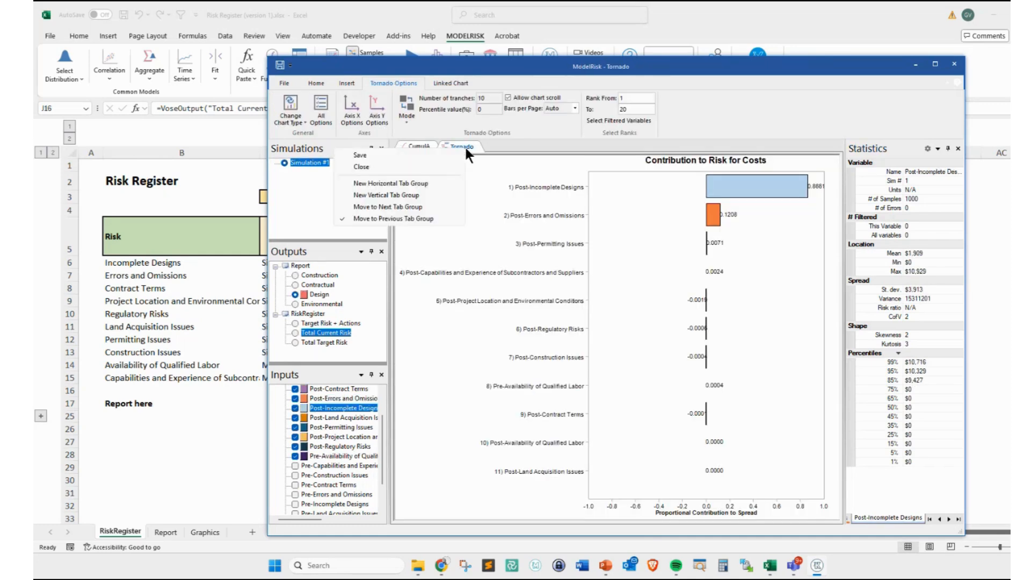
left_click(462, 243)
left_click(295, 333)
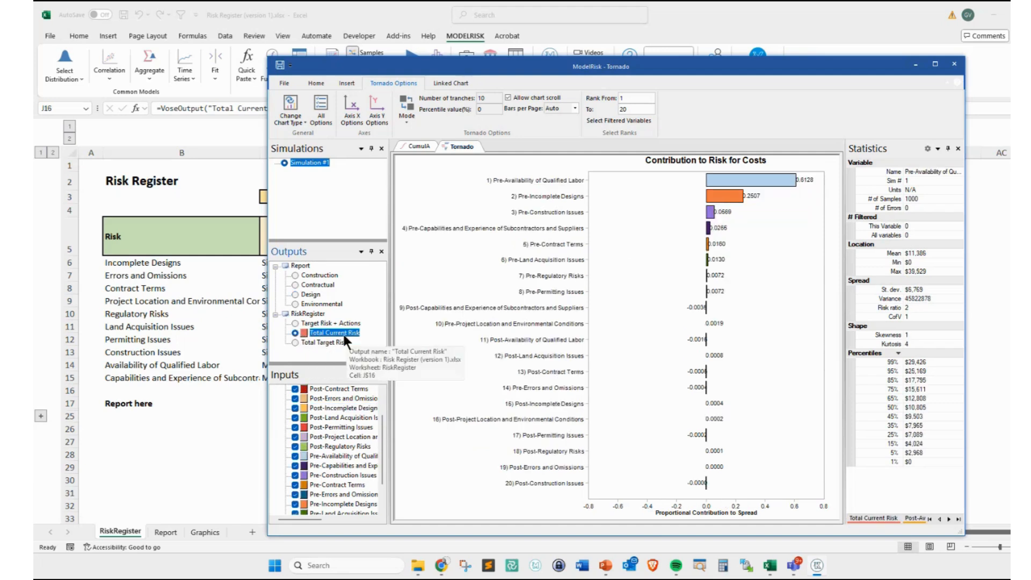
- Exclude all ten Post- inputs of the RiskRegister sheet from the tornado chart, leaving only the Pre- inputs selected
left_click_drag(379, 434, 379, 457)
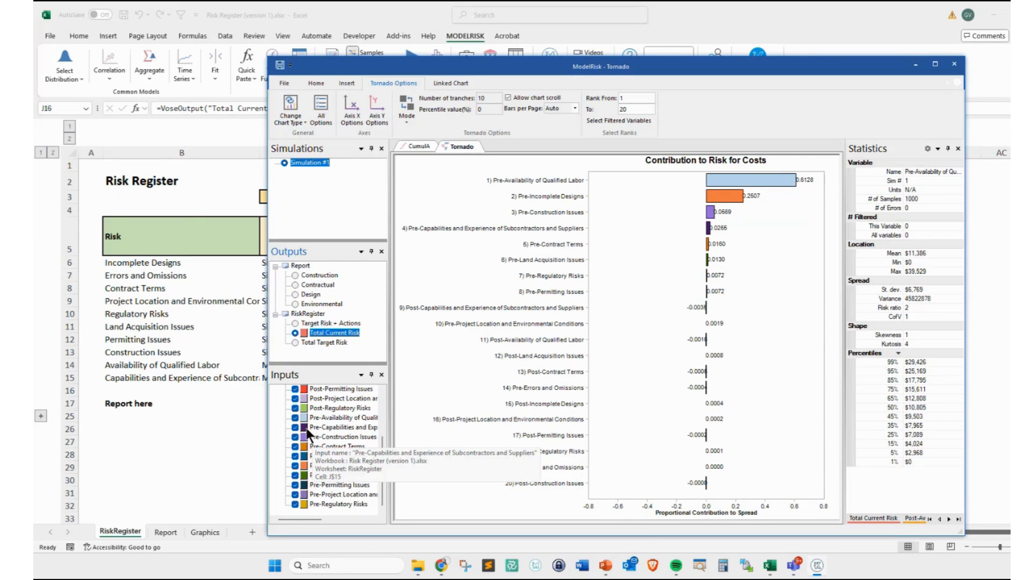
left_click(295, 408)
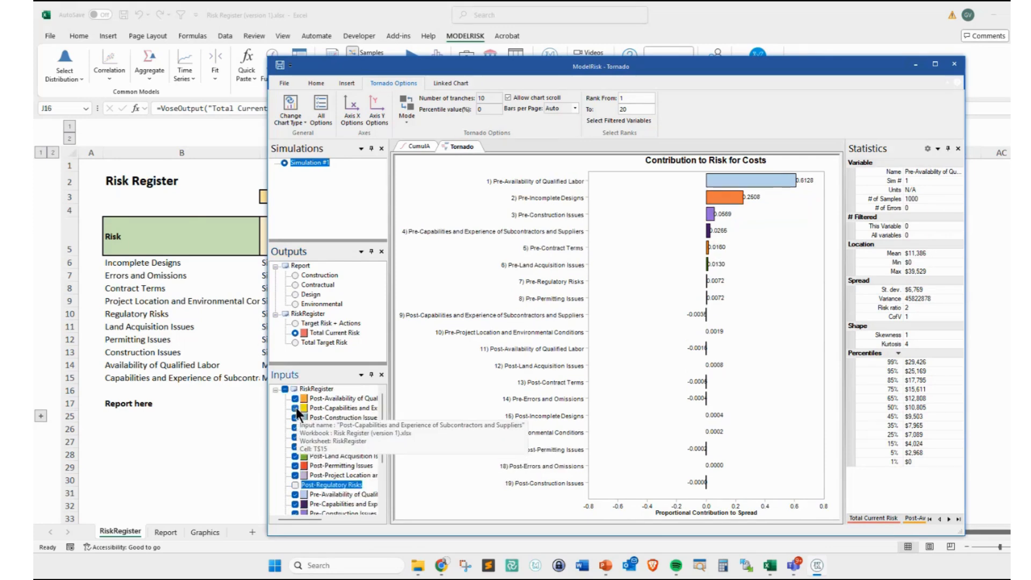
left_click(294, 409)
left_click(295, 417)
left_click(295, 398)
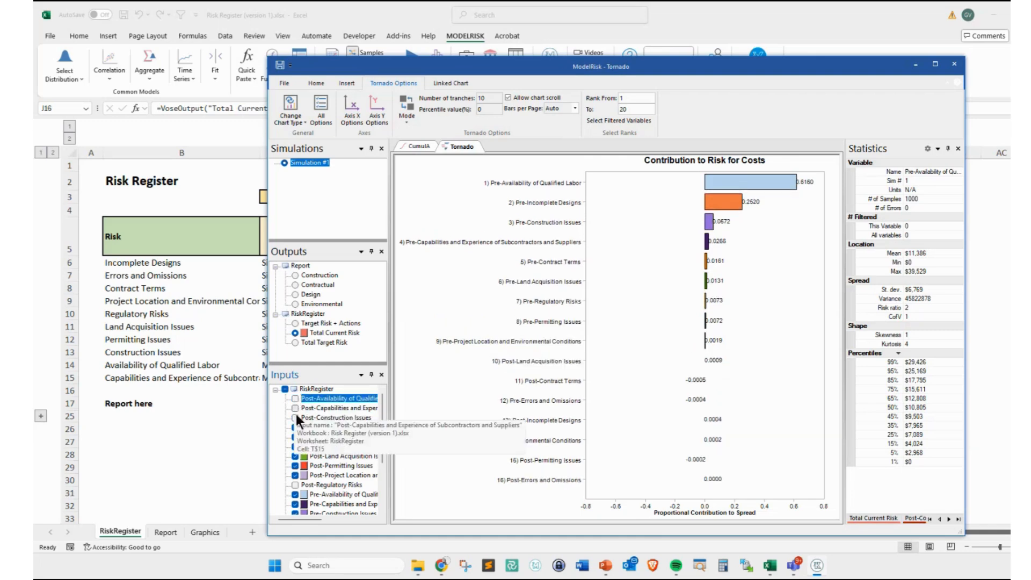
left_click(295, 427)
left_click(295, 436)
left_click(295, 446)
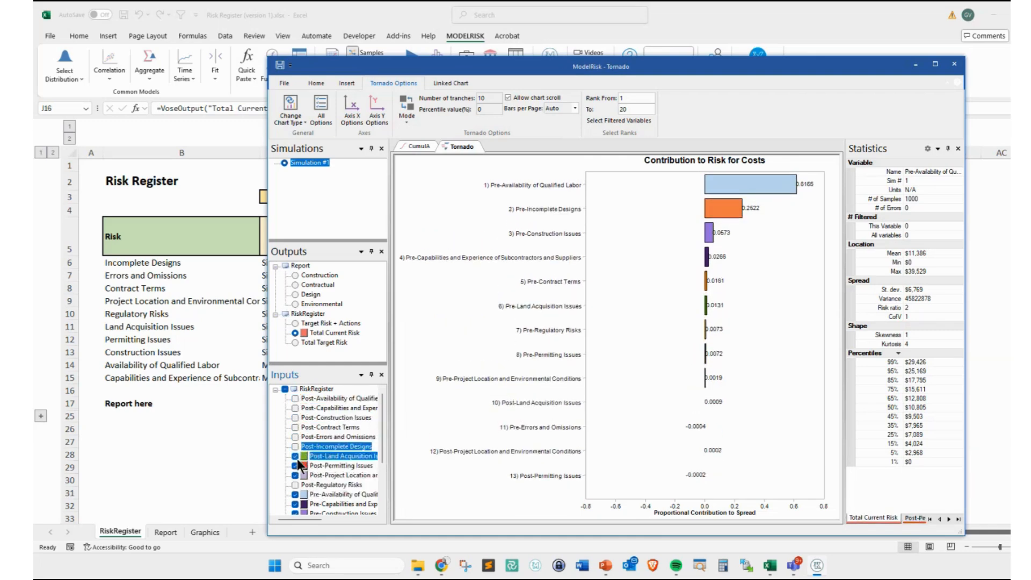
left_click(295, 456)
left_click(294, 466)
left_click(295, 475)
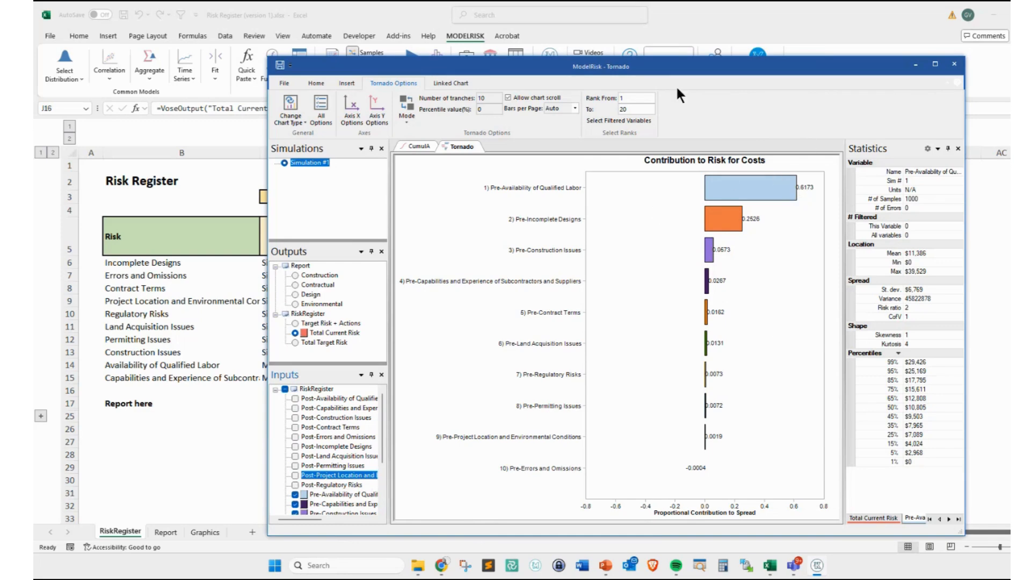
- Move the results window clear of the Risk column, box Availability of Qualified Labor, and link it by a line to its tornado bar
left_click_drag(665, 71, 540, 85)
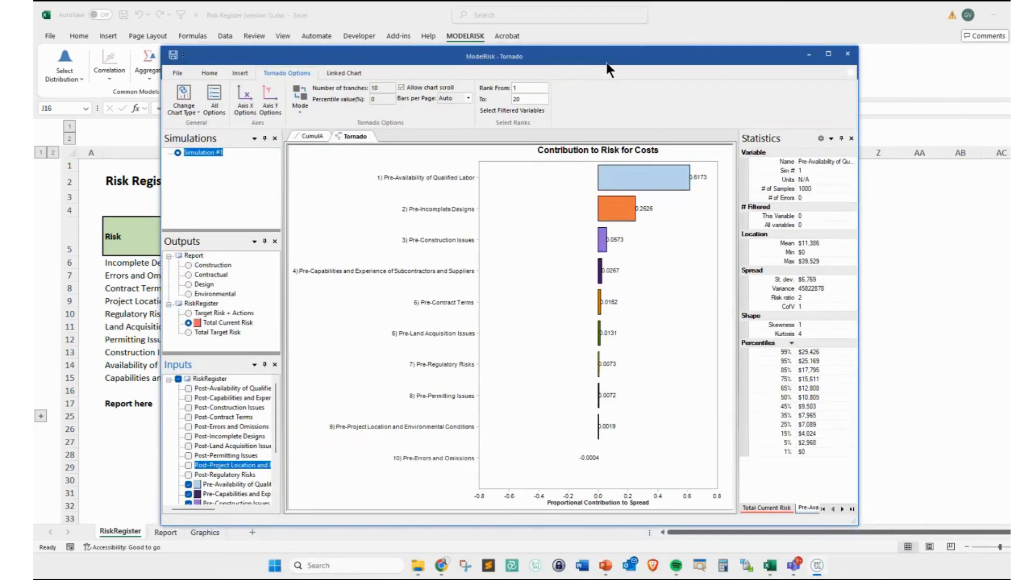
left_click_drag(607, 62, 781, 82)
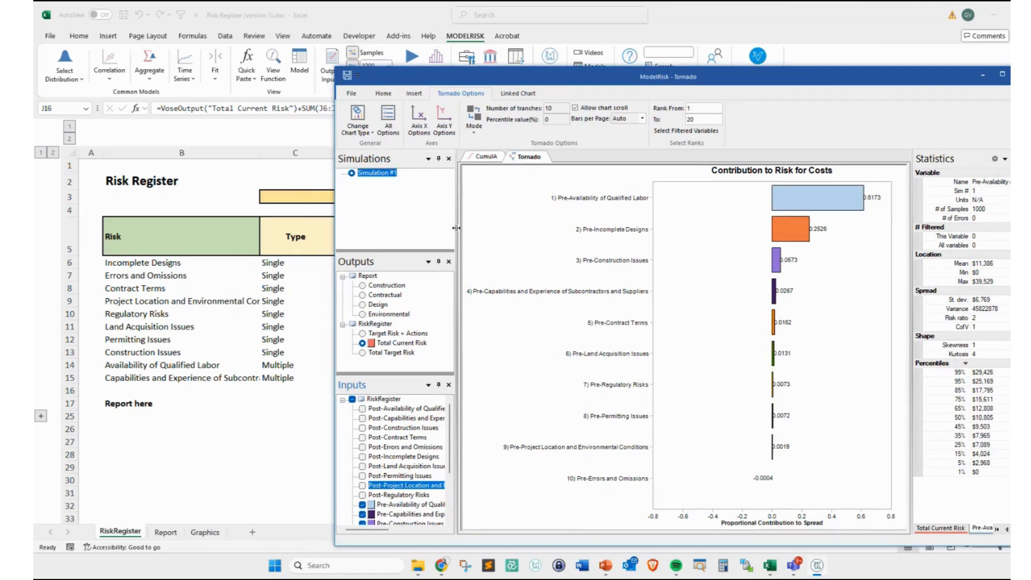
mouse_move(96, 360)
left_mouse_down()
mouse_move(252, 376)
mouse_move(788, 199)
left_mouse_up()
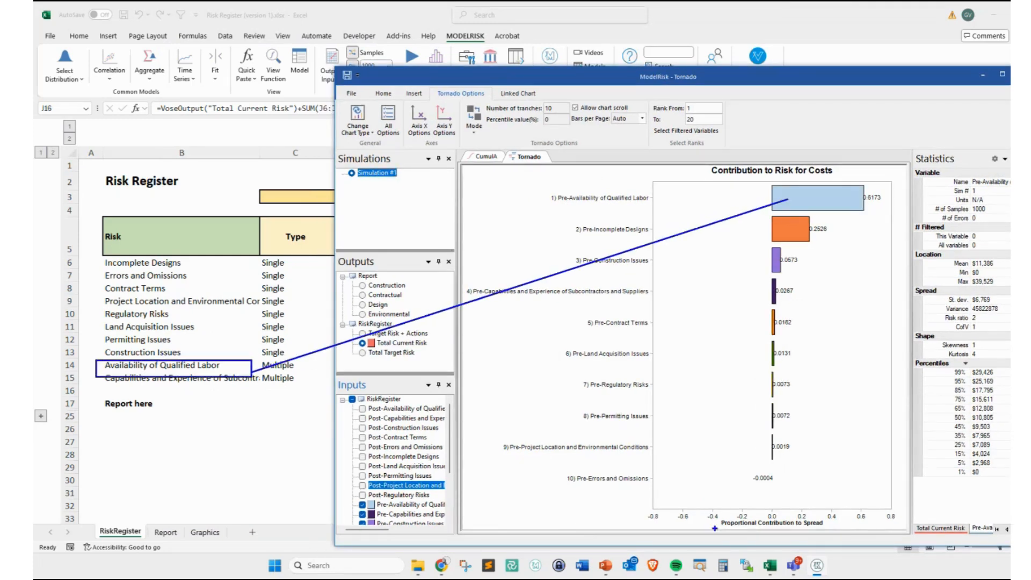
- Box the Proportional Contribution to Spread axis label and annotate the circled contribution of the Availability of Qualified Labor bar as 61%
mouse_move(712, 519)
left_mouse_down()
mouse_move(728, 528)
mouse_move(830, 529)
left_mouse_up()
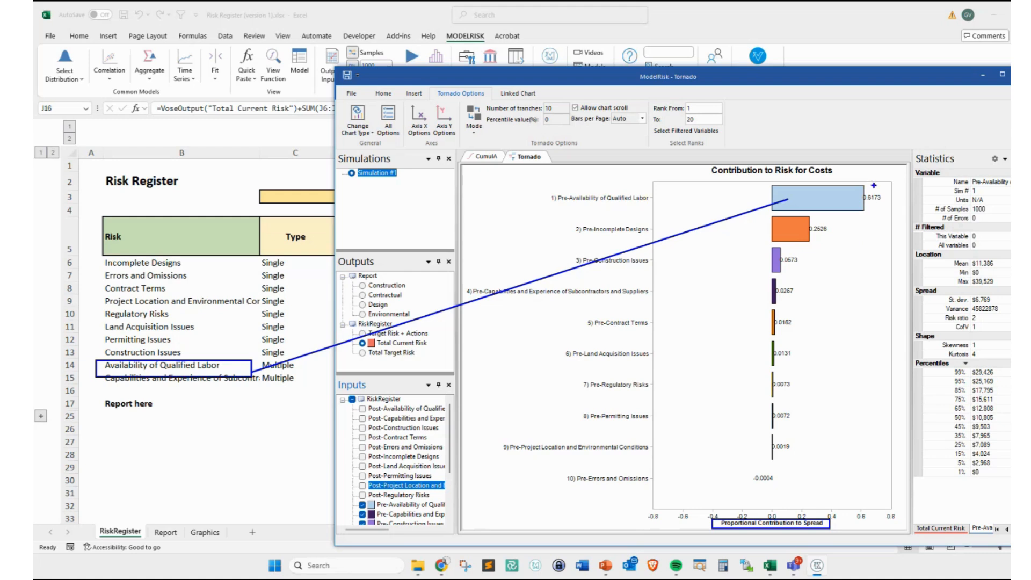
mouse_move(873, 185)
left_mouse_down()
mouse_move(849, 193)
mouse_move(866, 207)
mouse_move(888, 190)
mouse_move(859, 191)
mouse_move(846, 144)
mouse_move(858, 145)
left_mouse_up()
mouse_move(870, 138)
left_mouse_down()
mouse_move(871, 149)
mouse_move(878, 143)
left_mouse_up()
mouse_move(887, 137)
left_mouse_down()
mouse_move(878, 150)
mouse_move(886, 149)
left_mouse_up()
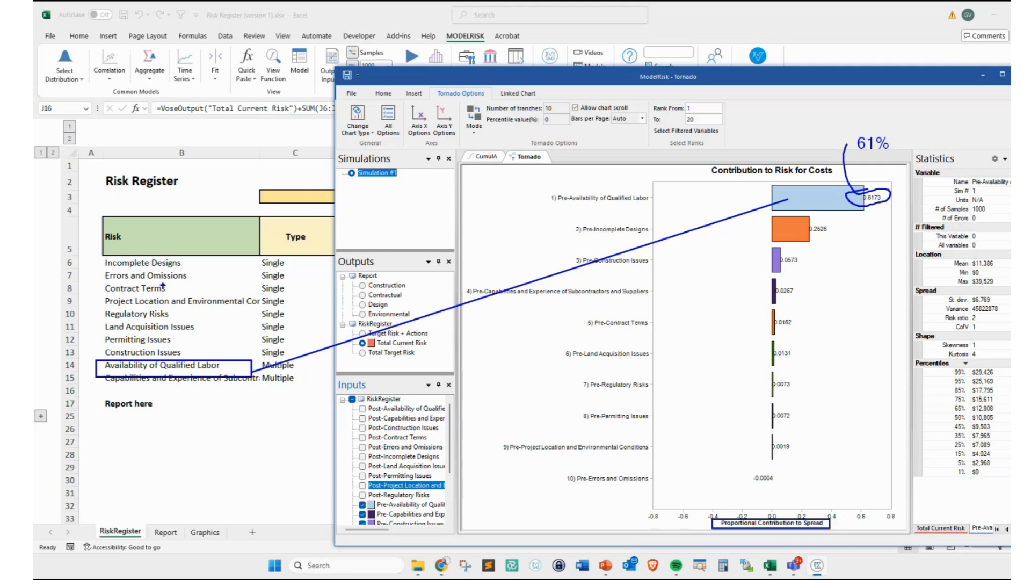
- Draw a line from Incomplete Designs to the tornado chart, write 25% beside its bar, and clear the annotations
mouse_move(195, 263)
left_mouse_down()
mouse_move(504, 256)
mouse_move(763, 231)
mouse_move(776, 263)
left_mouse_up()
mouse_move(846, 224)
left_mouse_down()
mouse_move(858, 236)
mouse_move(873, 220)
left_mouse_up()
left_click_drag(879, 219, 879, 230)
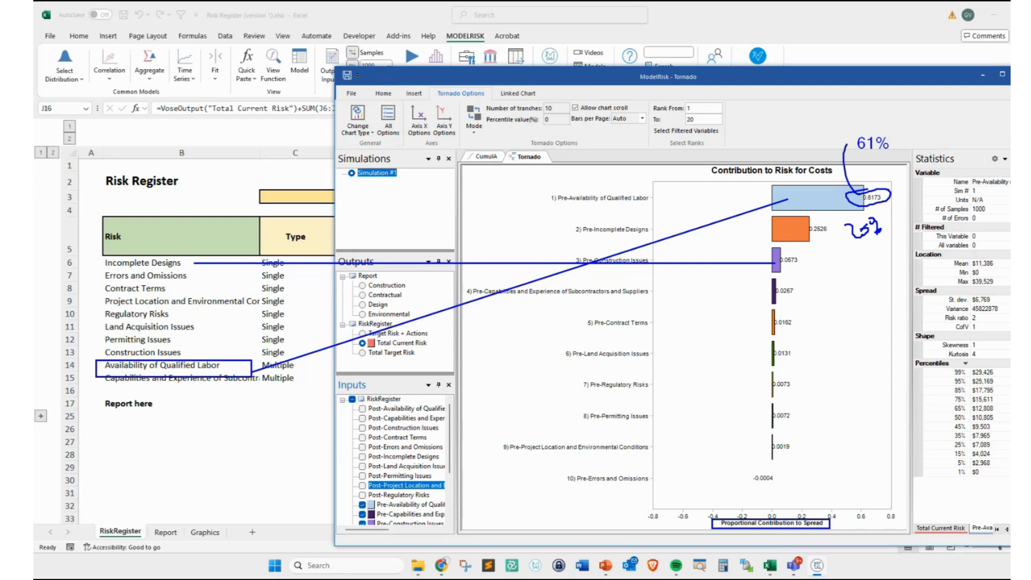
key("Escape")
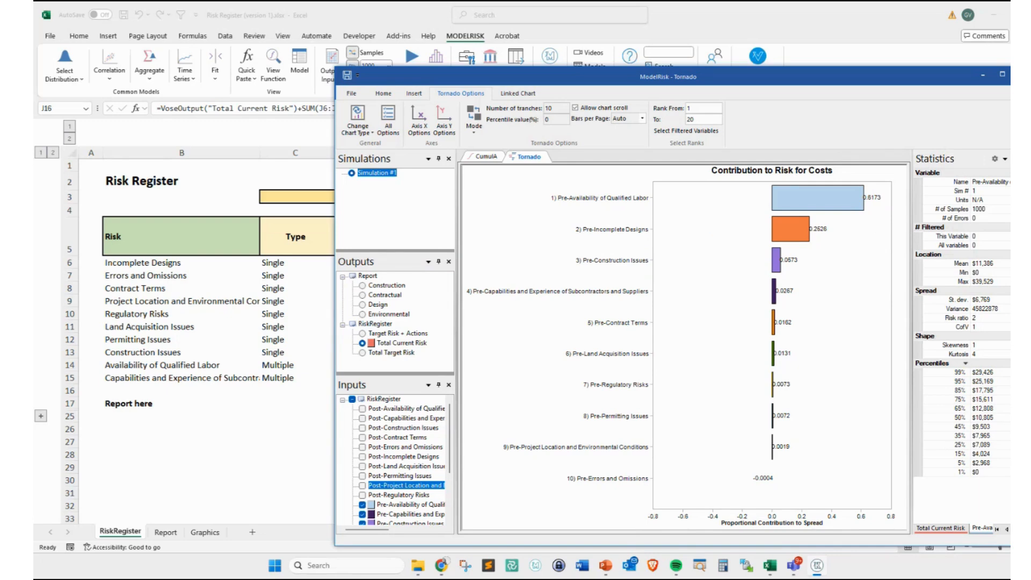
- Return to the Total Current Risk cumulative chart and close the results window
left_click(478, 156)
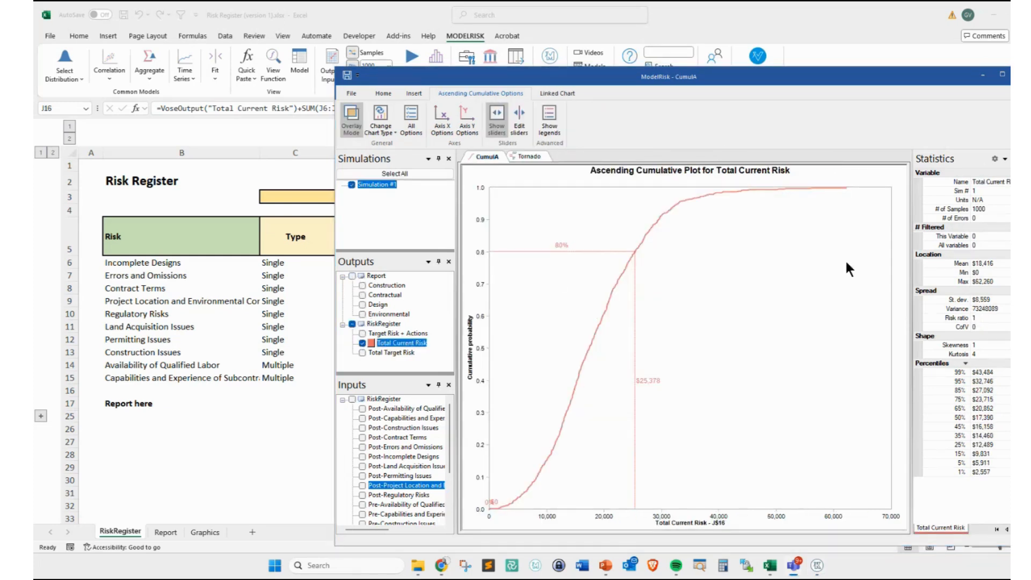
left_click(1022, 74)
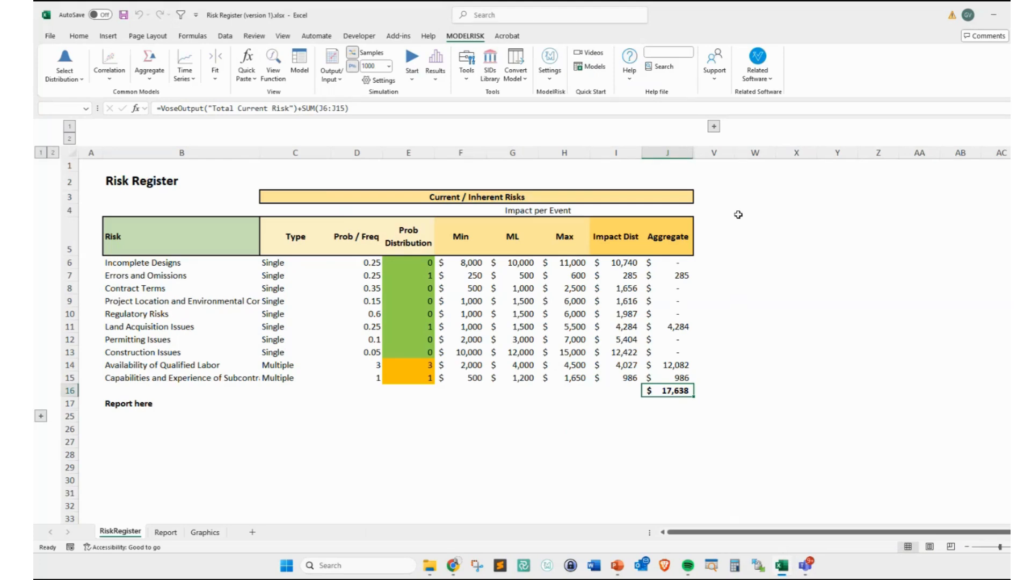
- Expand the collapsed Mitigation Actions and Target / Residual columns, and select the action entries and their total cost cell
left_click(714, 126)
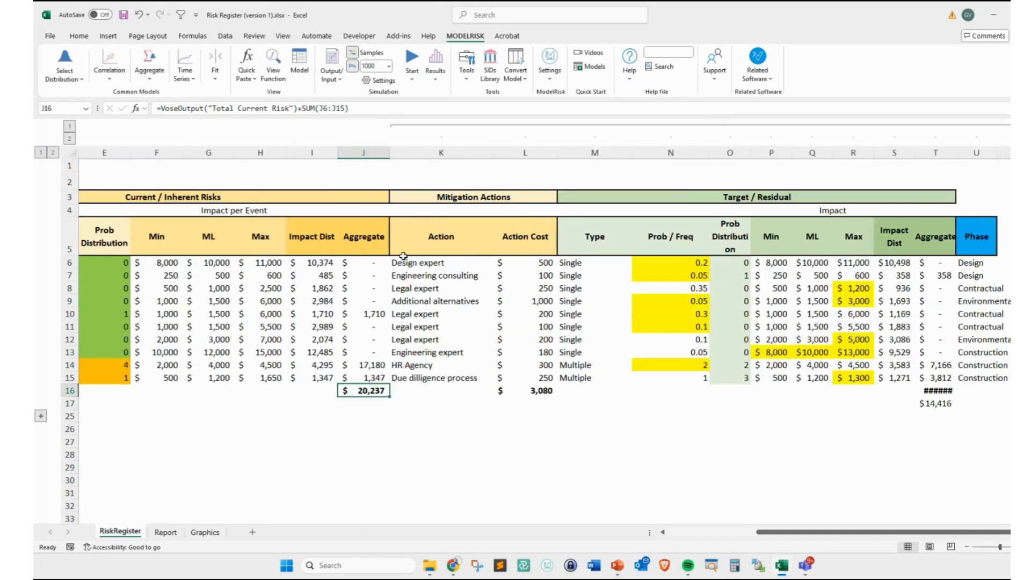
left_click_drag(400, 263, 531, 377)
left_click(510, 392)
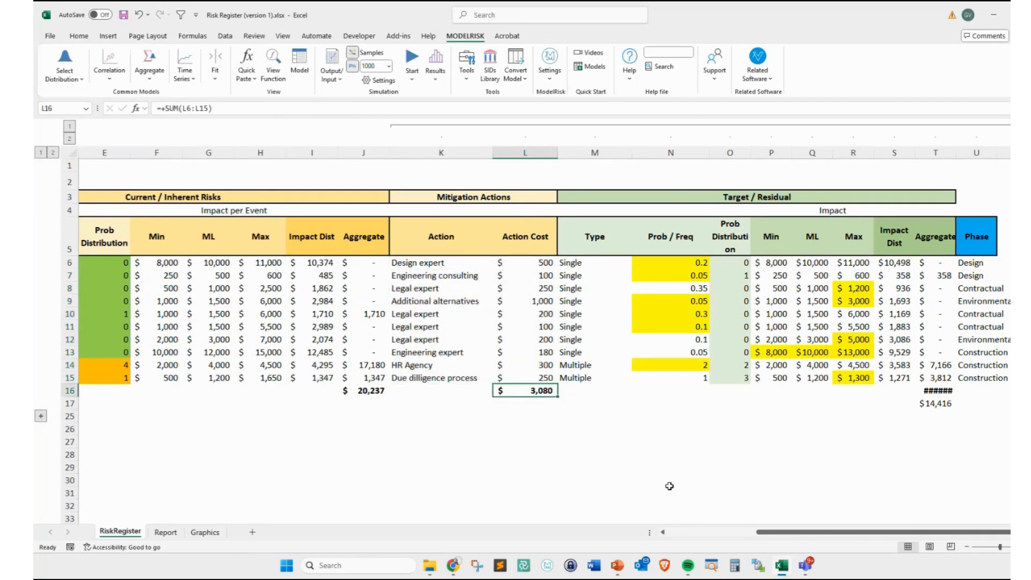
- Inspect the Design expert mitigation action and its action cost for the Incomplete Designs risk
left_click_drag(768, 532, 671, 533)
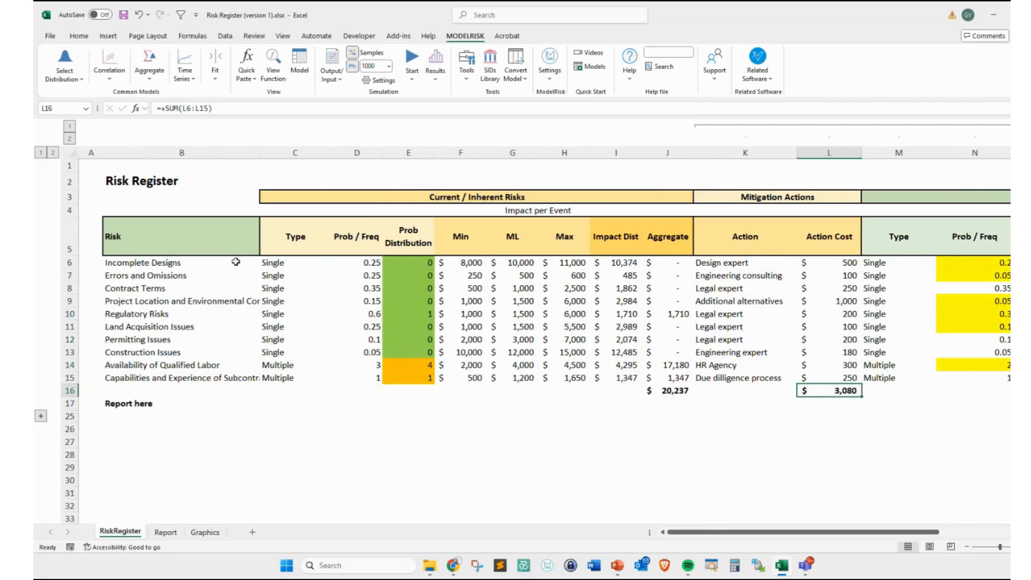
left_click(741, 263)
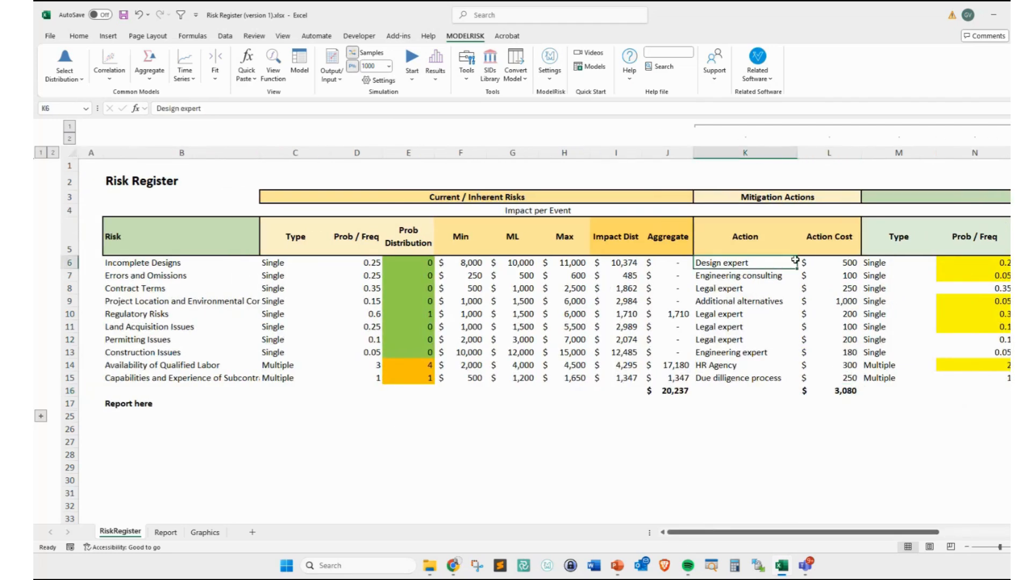
left_click(830, 263)
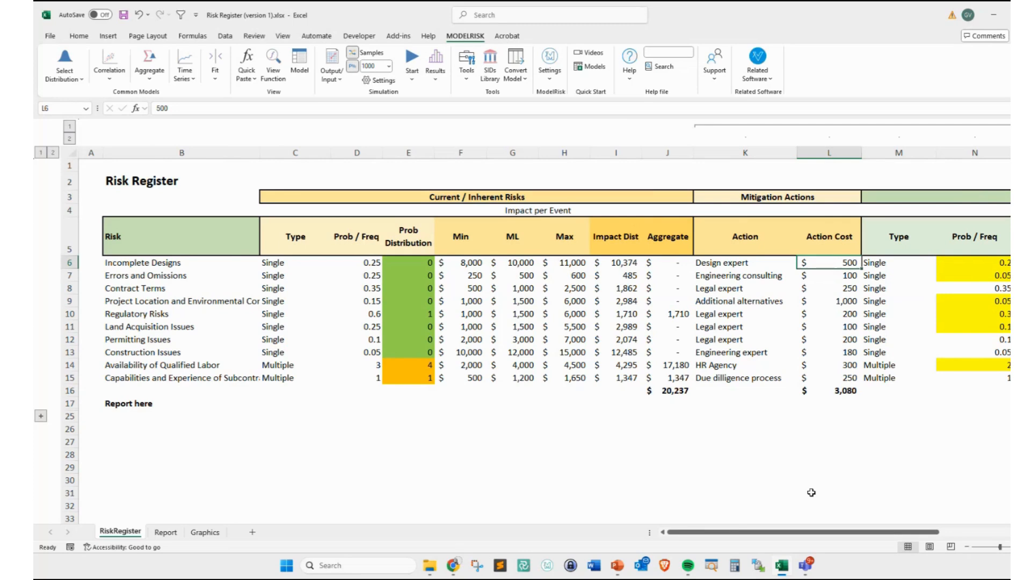
- Annotate how row 6's 0.25 probability maps to its 0.2 target, and how Legal expert maps row 8's 2,500 maximum to its target maximum
left_click_drag(816, 532, 853, 531)
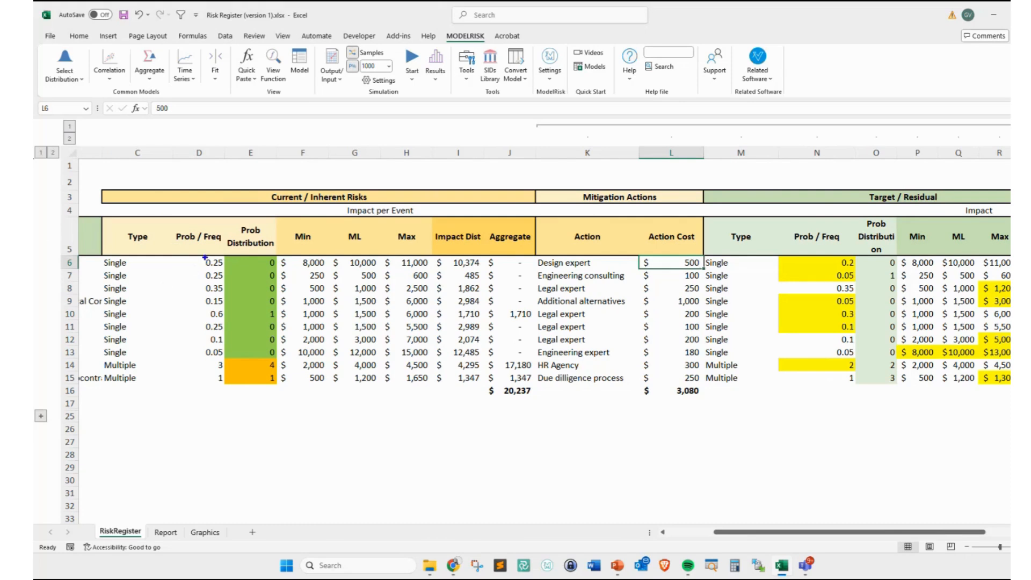
mouse_move(205, 258)
left_mouse_down()
mouse_move(225, 274)
mouse_move(187, 251)
left_mouse_up()
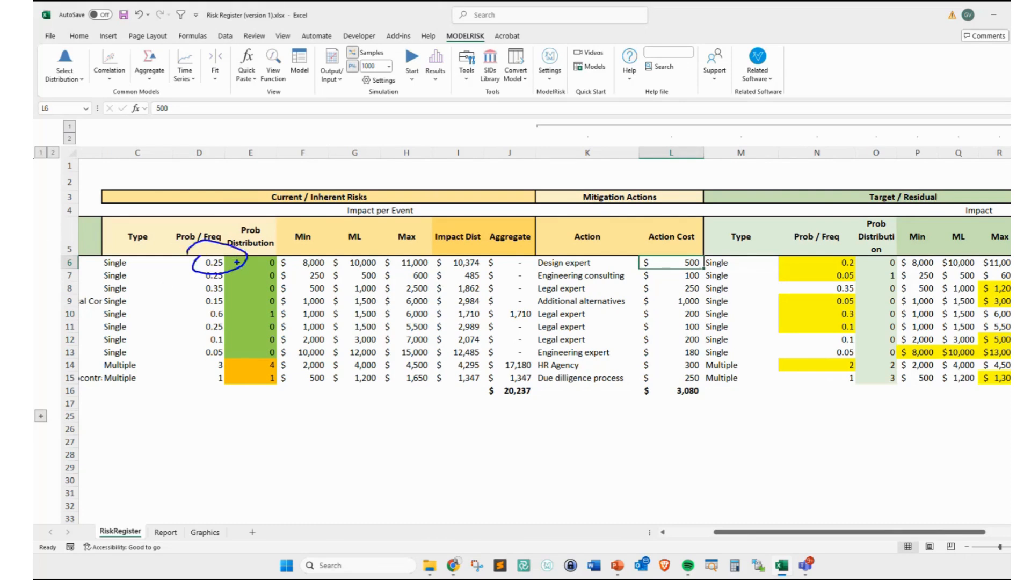
left_click_drag(237, 262, 825, 265)
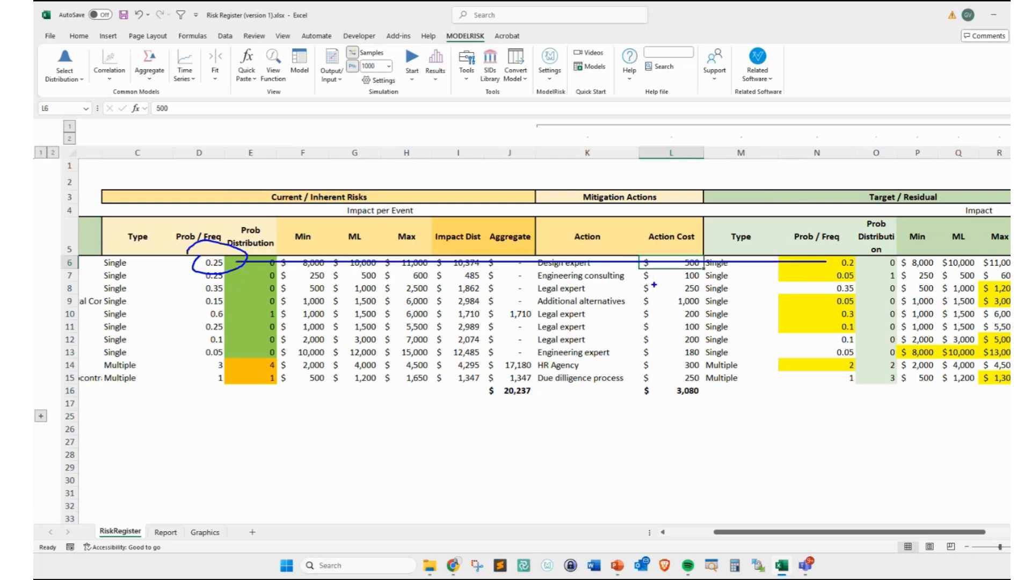
mouse_move(539, 281)
left_mouse_down()
mouse_move(530, 288)
mouse_move(589, 287)
mouse_move(549, 278)
left_mouse_up()
mouse_move(381, 282)
left_mouse_down()
mouse_move(430, 281)
mouse_move(437, 293)
mouse_move(975, 290)
left_mouse_up()
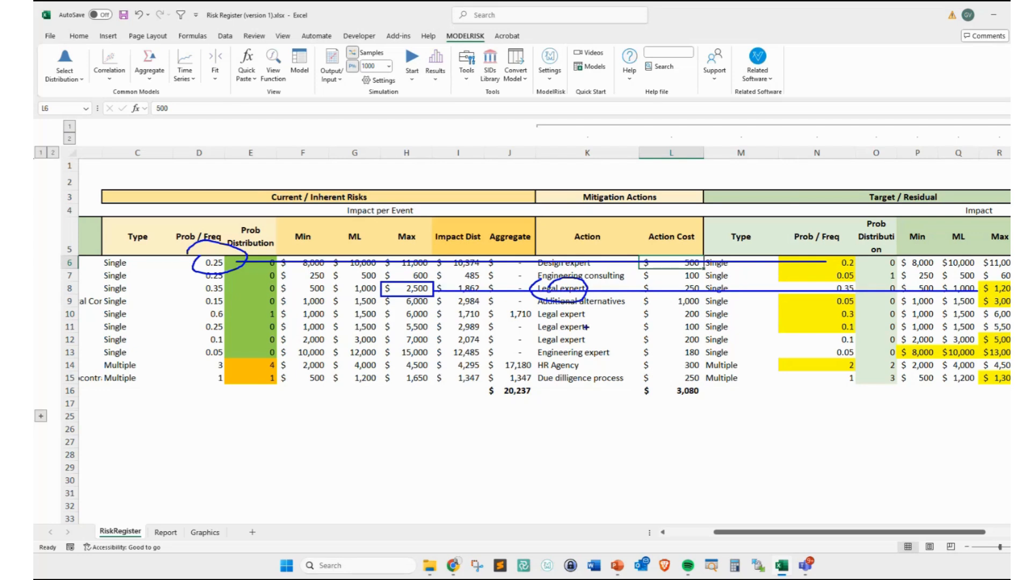
- Box the Legal expert actions in rows 10 and 11, link their 0.6 and 0.25 probabilities to the target values, and clear the annotations
mouse_move(529, 308)
left_mouse_down()
mouse_move(529, 321)
mouse_move(531, 308)
left_mouse_up()
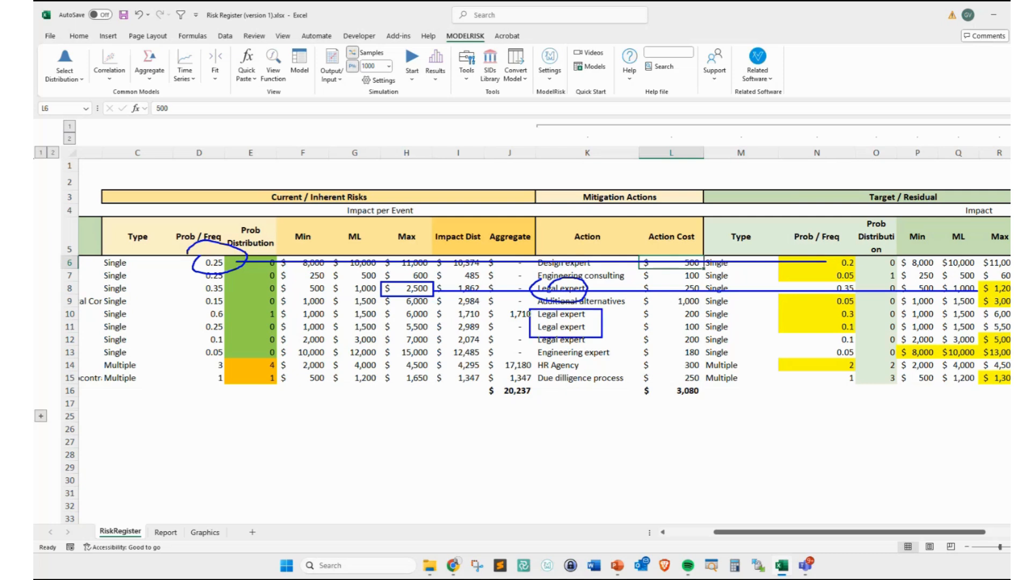
mouse_move(193, 319)
left_mouse_down()
mouse_move(194, 308)
mouse_move(194, 319)
mouse_move(385, 342)
mouse_move(757, 334)
mouse_move(825, 314)
left_mouse_up()
mouse_move(195, 334)
left_mouse_down()
mouse_move(230, 322)
mouse_move(231, 331)
mouse_move(778, 394)
mouse_move(856, 319)
left_mouse_up()
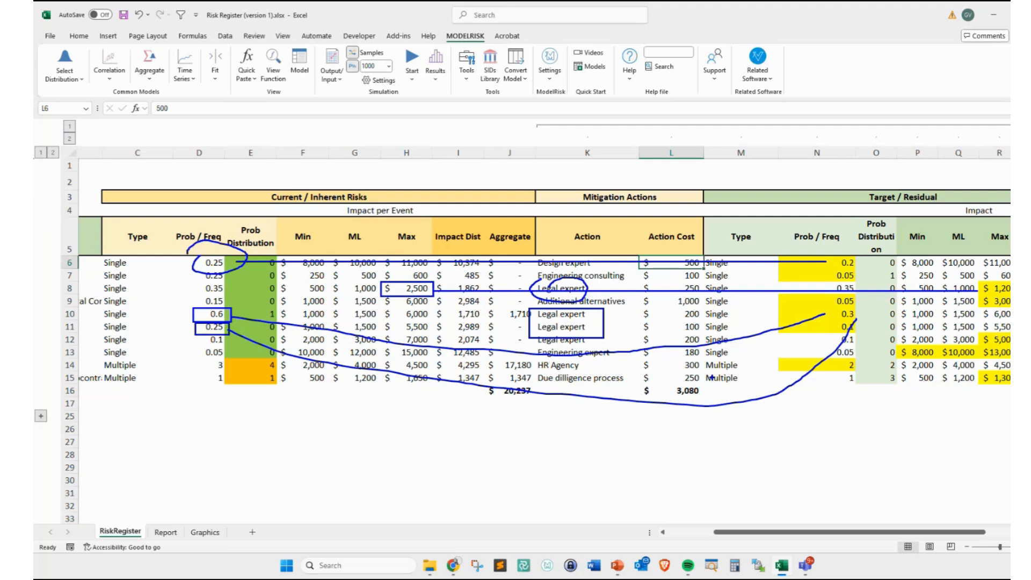
key("Escape")
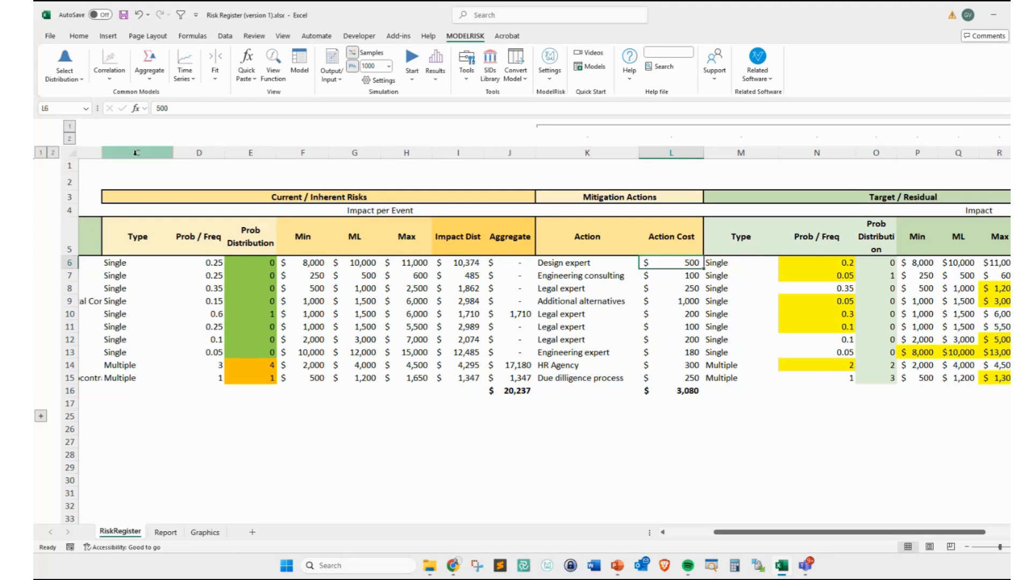
- Select the Current / Inherent Risks, Mitigation Actions and Target / Residual headings in turn
left_click(327, 199)
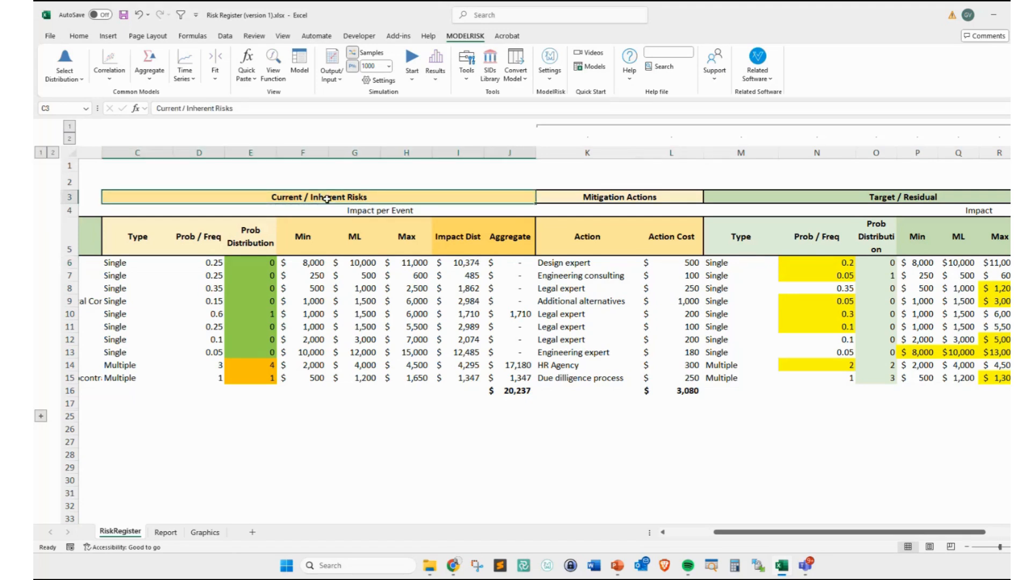
left_click(661, 200)
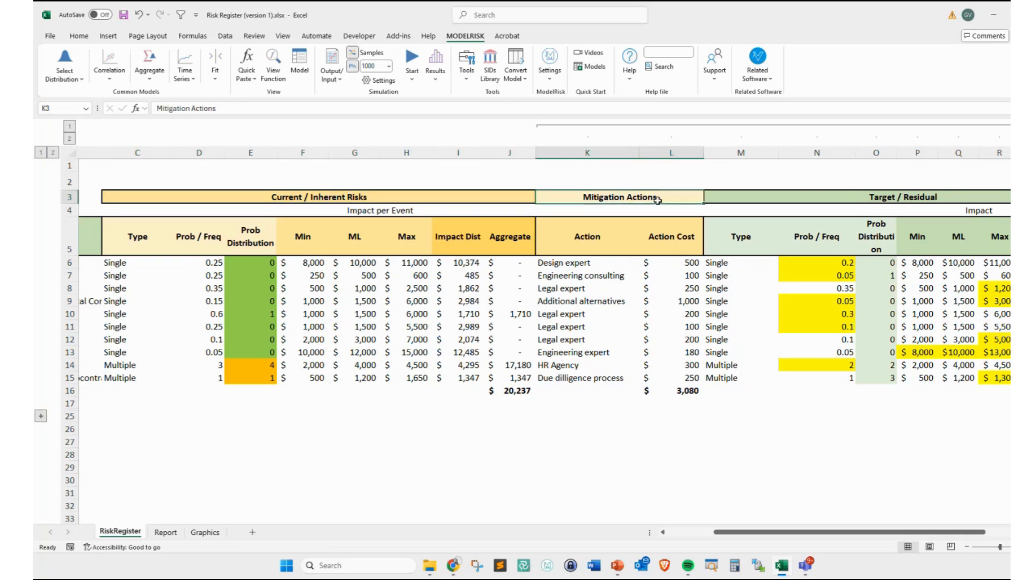
left_click(850, 197)
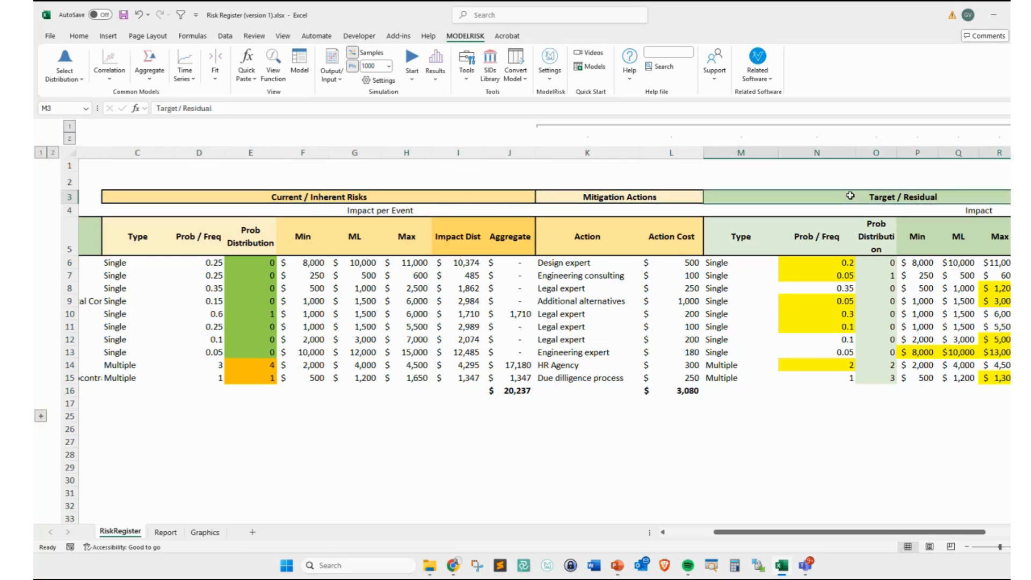
- Box the target and current risk tables and the yellow-highlighted target values, and clear the annotations
mouse_move(699, 221)
left_mouse_down()
mouse_move(942, 375)
mouse_move(1005, 375)
left_mouse_up()
mouse_move(109, 222)
left_mouse_down()
mouse_move(483, 382)
mouse_move(527, 382)
left_mouse_up()
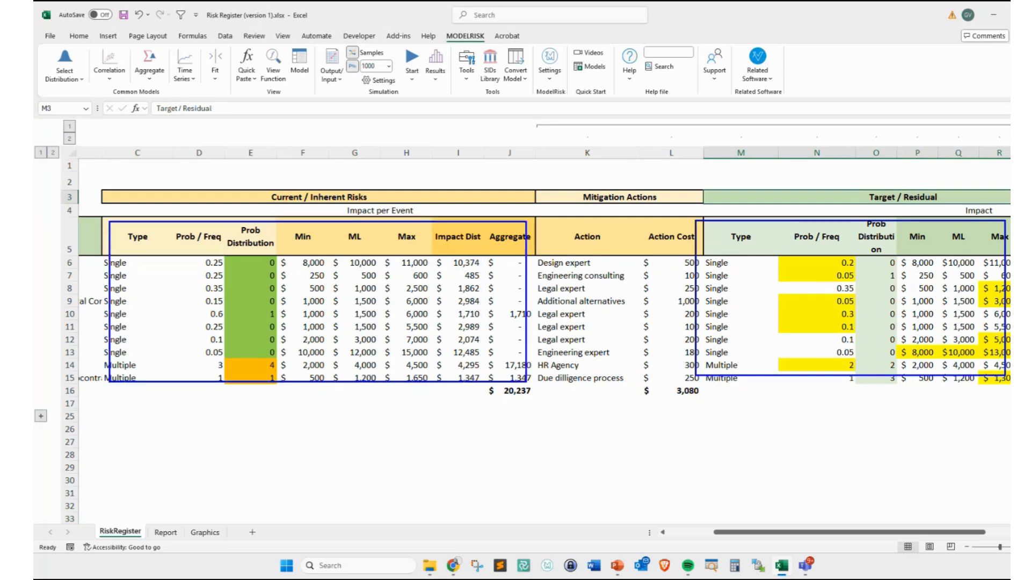
mouse_move(821, 257)
left_mouse_down()
mouse_move(860, 282)
mouse_move(855, 371)
left_mouse_up()
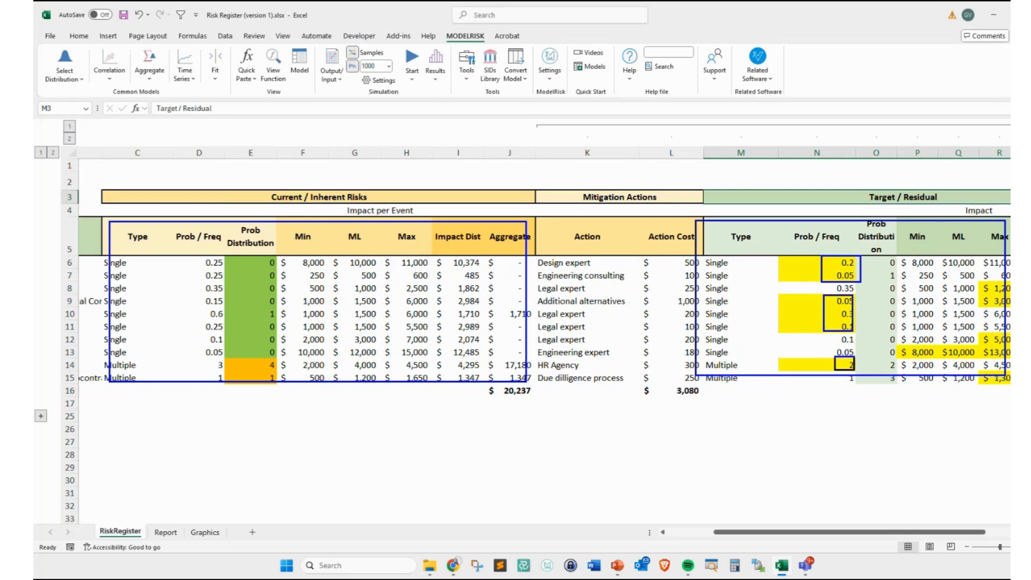
left_click_drag(899, 345, 1015, 356)
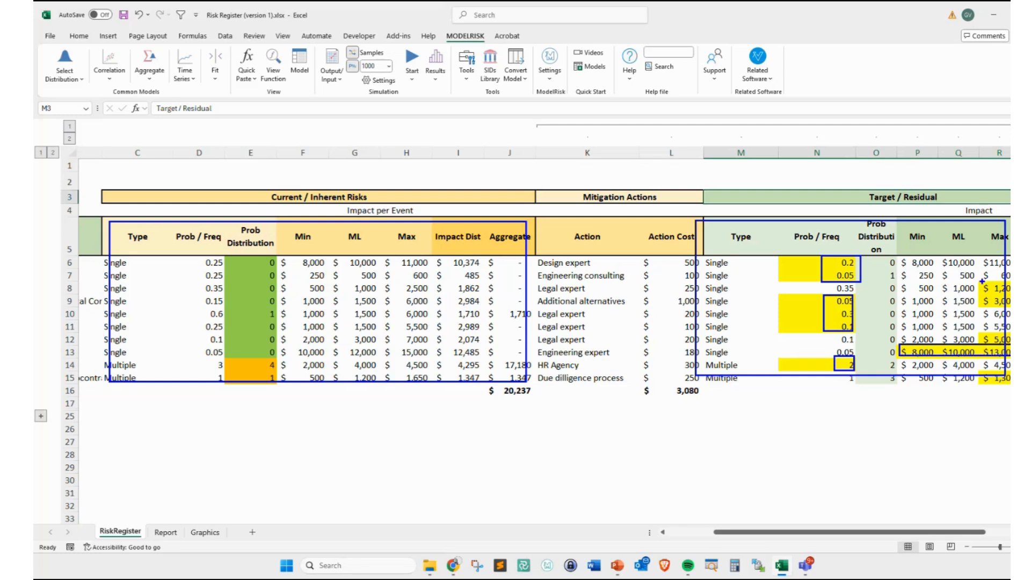
left_click_drag(979, 282, 1011, 309)
key("Escape")
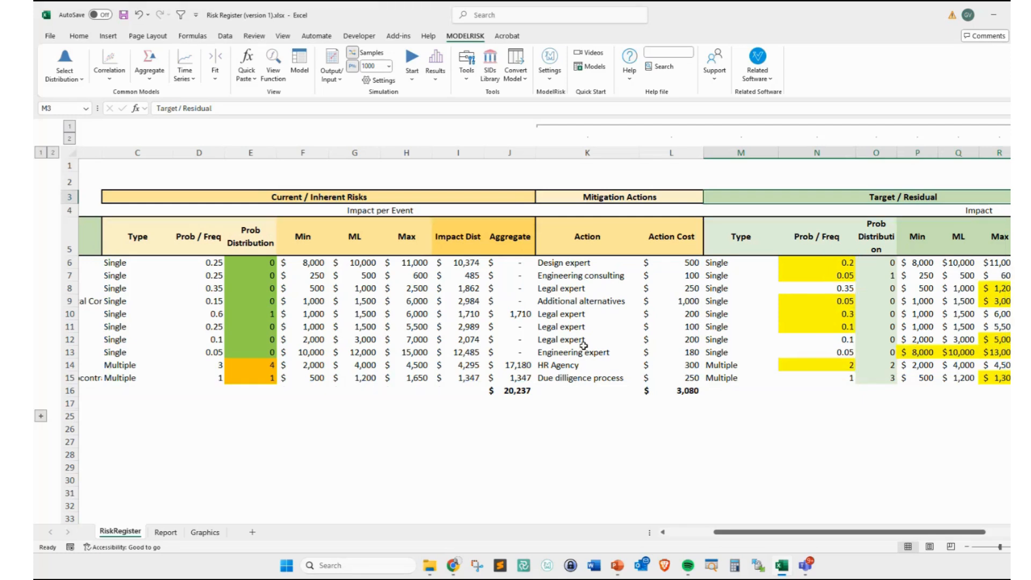
- Select the mitigation actions in K6:K15, and the minimum impact cell of Construction Issues
left_click_drag(583, 264, 581, 378)
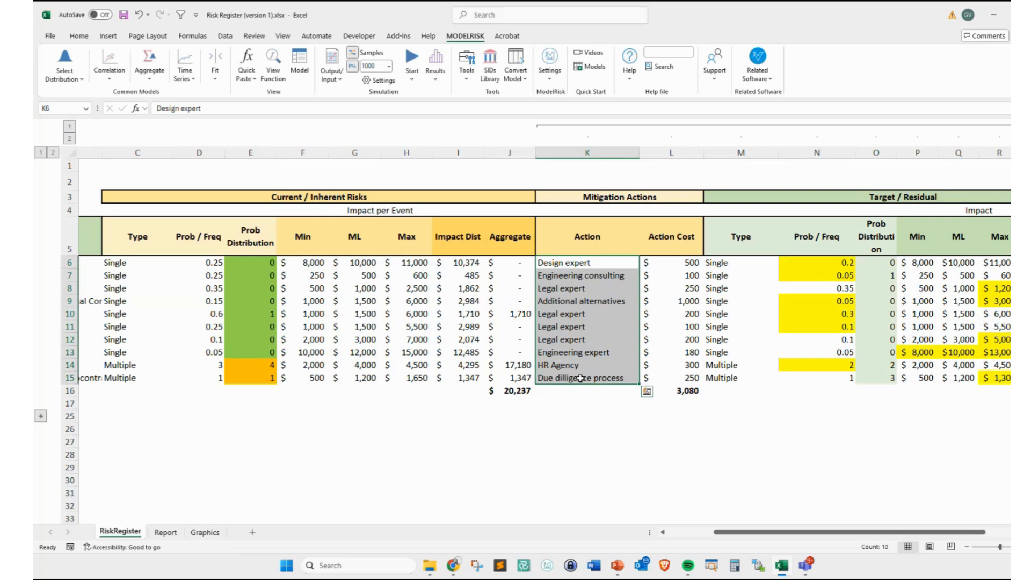
left_click(321, 354)
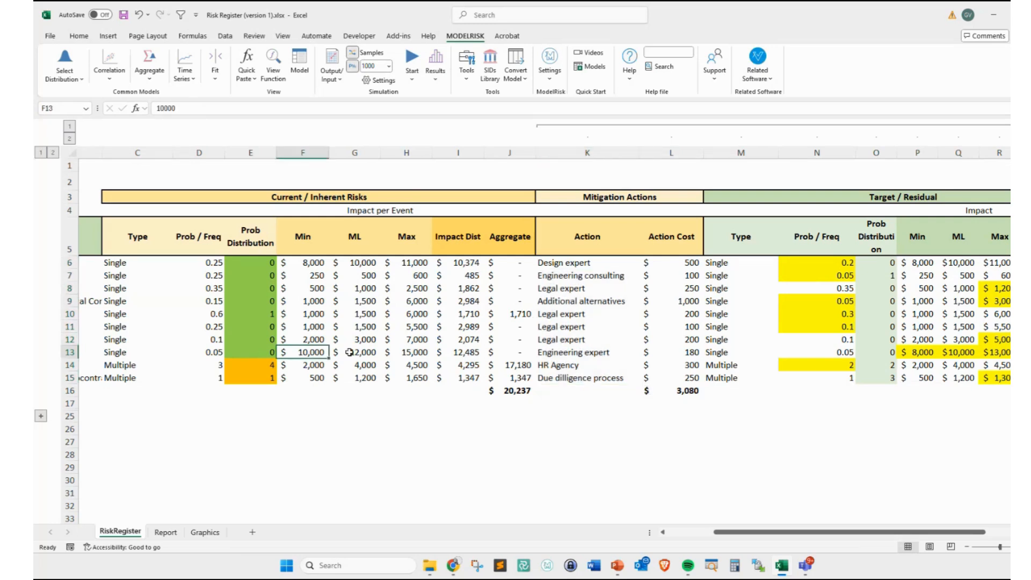
- Box the Min, ML and Max impacts in F13:H13, link them to the row 13 target impacts, circle Engineering expert, and clear the annotations
left_click_drag(349, 353, 424, 347)
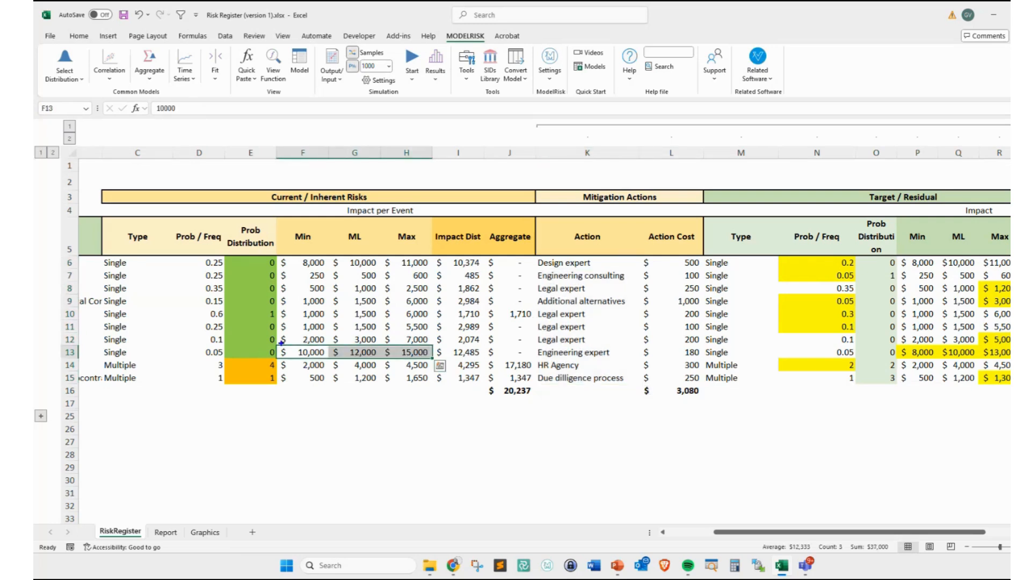
mouse_move(277, 339)
left_mouse_down()
mouse_move(438, 361)
mouse_move(893, 324)
mouse_move(909, 341)
left_mouse_up()
mouse_move(900, 345)
left_mouse_down()
mouse_move(962, 366)
mouse_move(1019, 358)
left_mouse_up()
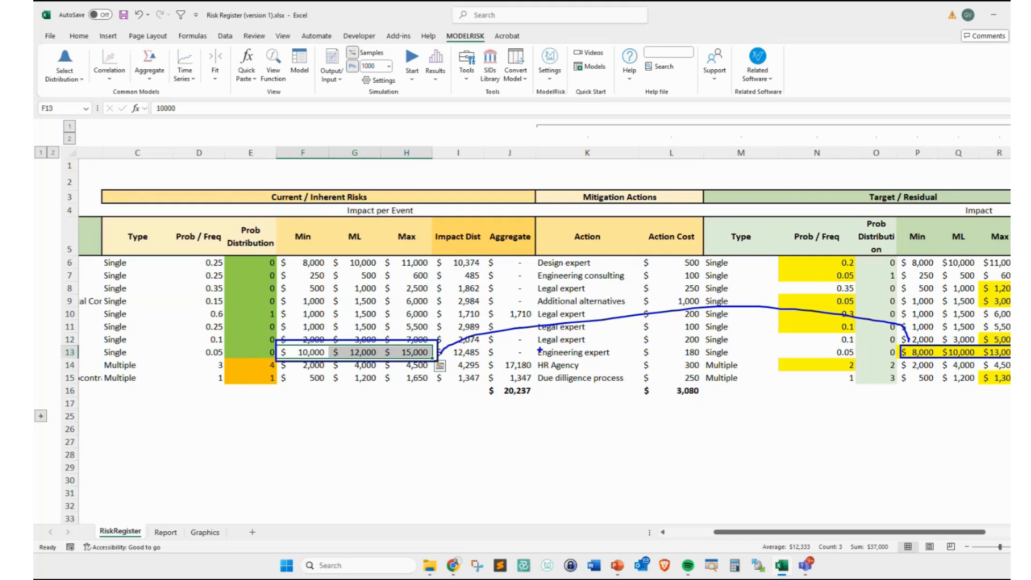
mouse_move(539, 346)
left_mouse_down()
mouse_move(571, 367)
mouse_move(585, 344)
mouse_move(549, 365)
left_mouse_up()
left_click_drag(604, 321, 595, 347)
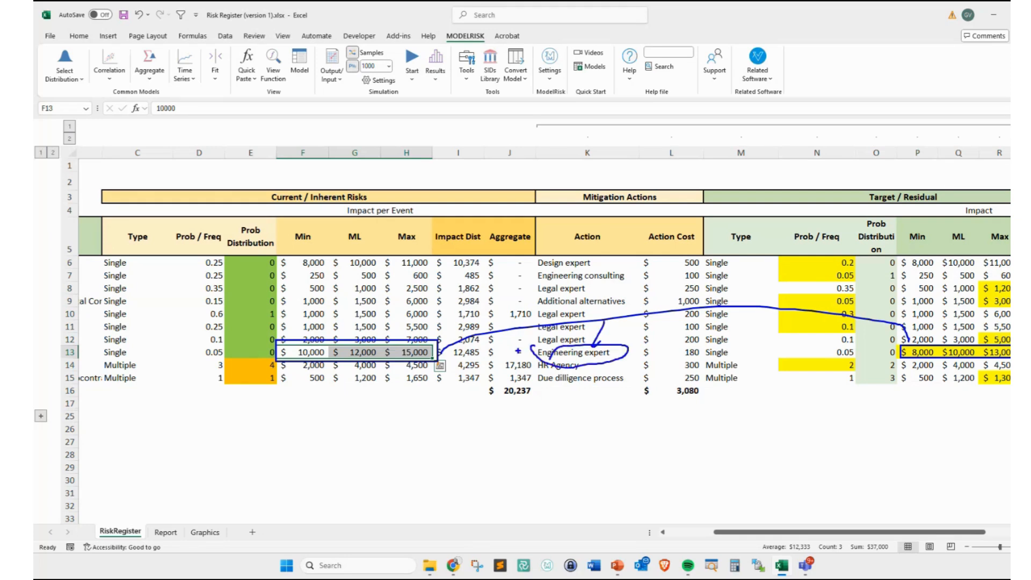
key("Escape")
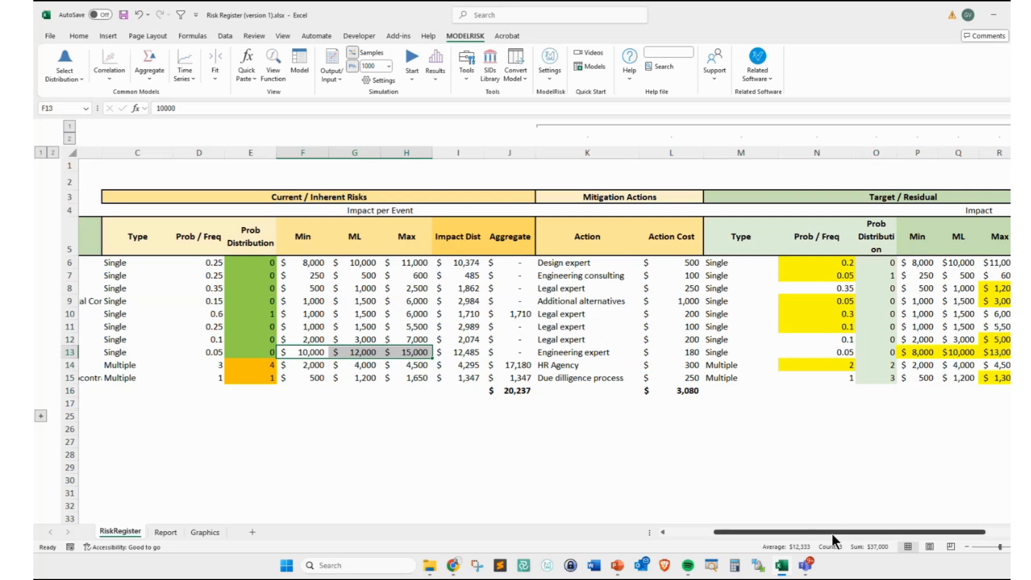
- Open the ModelRisk simulation results, mark the Target Risk + Actions output, and minimize the results window
left_click_drag(832, 534, 864, 532)
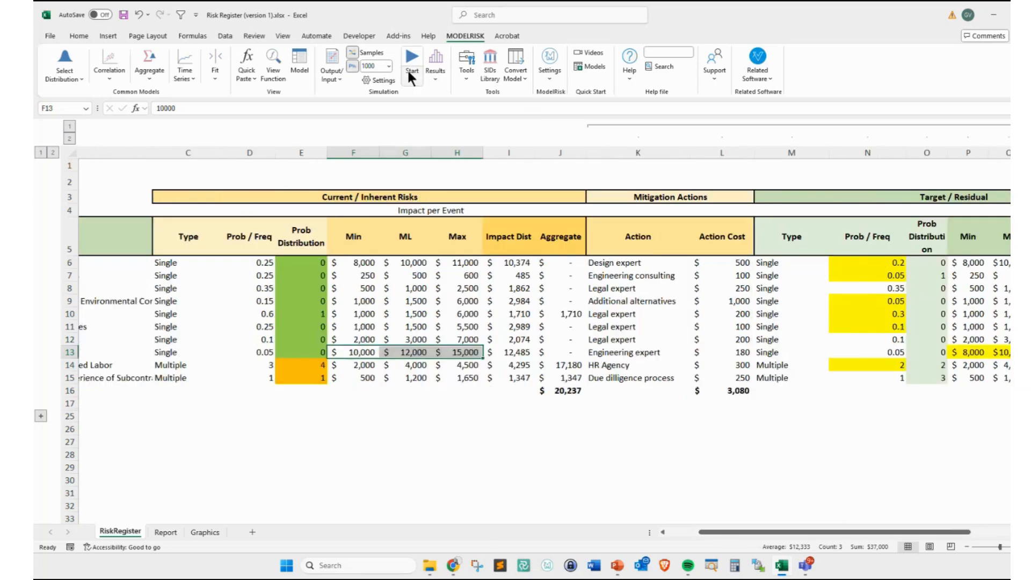
left_click(435, 56)
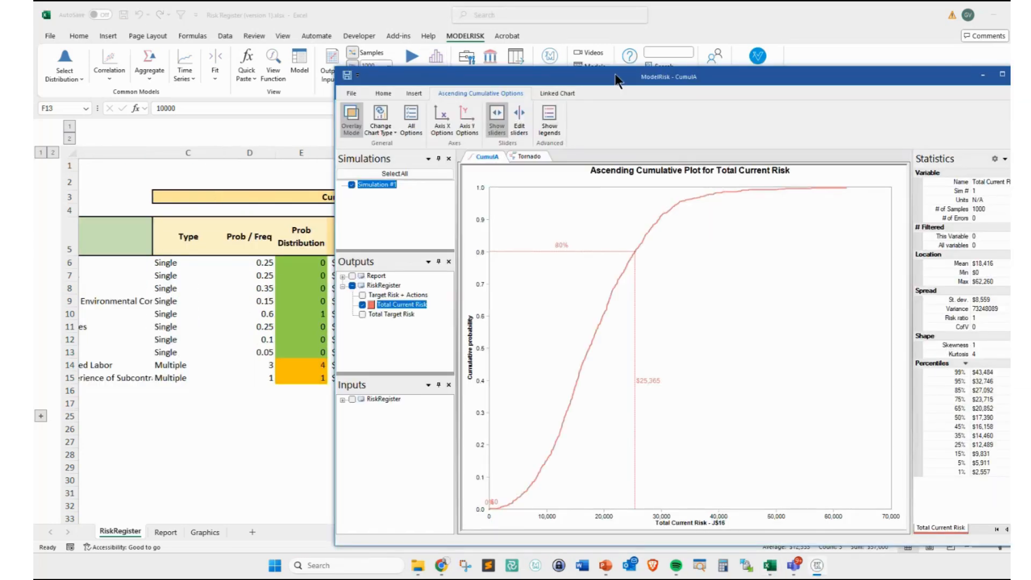
left_click_drag(610, 77, 525, 67)
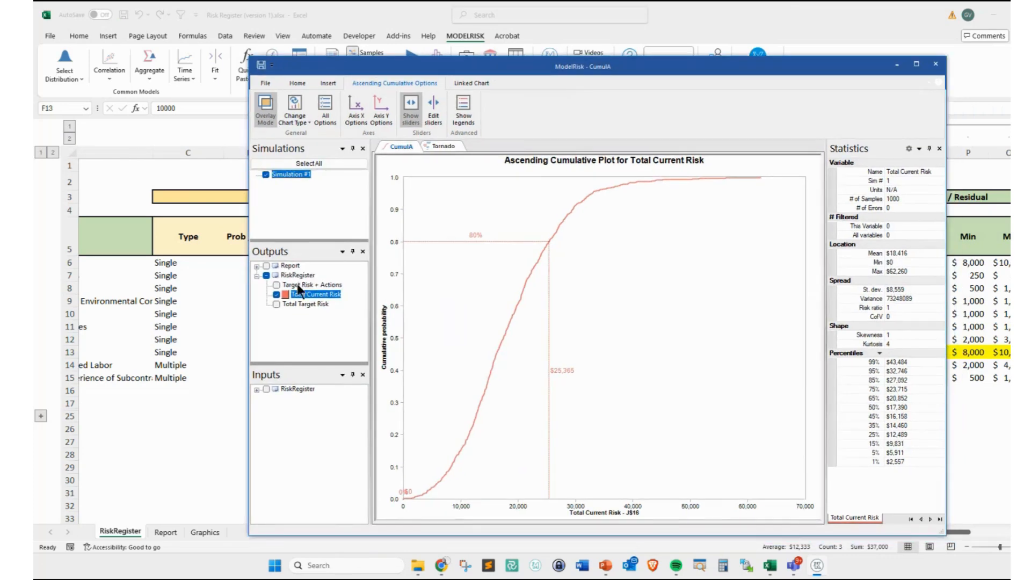
mouse_move(282, 285)
left_mouse_down()
mouse_move(263, 296)
mouse_move(340, 295)
mouse_move(277, 288)
left_mouse_up()
key("Escape")
left_click(897, 64)
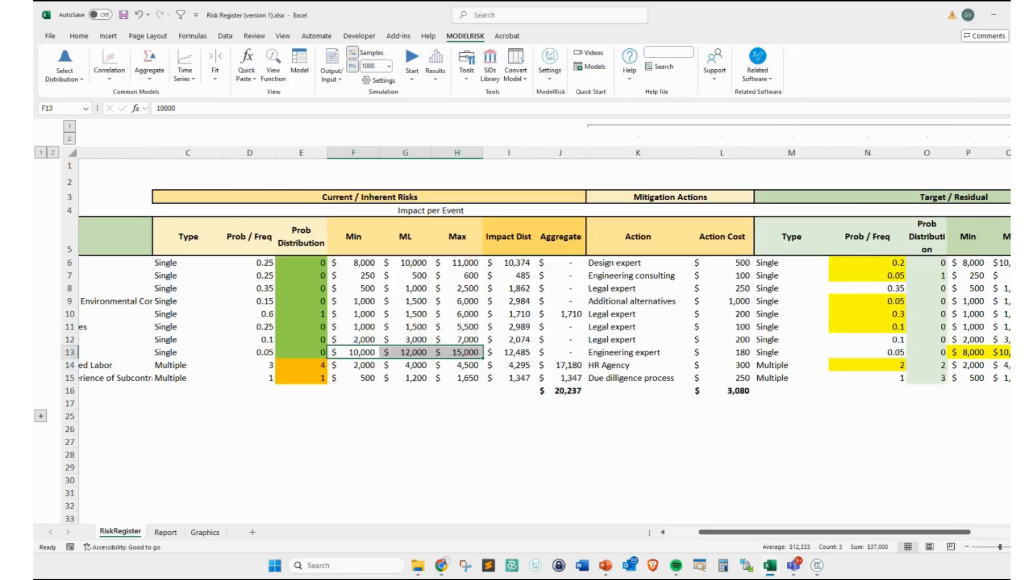
- Widen the target Aggregate column, box the Total Target Risk output name in the formula of T16, and clear the box
left_click_drag(934, 531, 1001, 532)
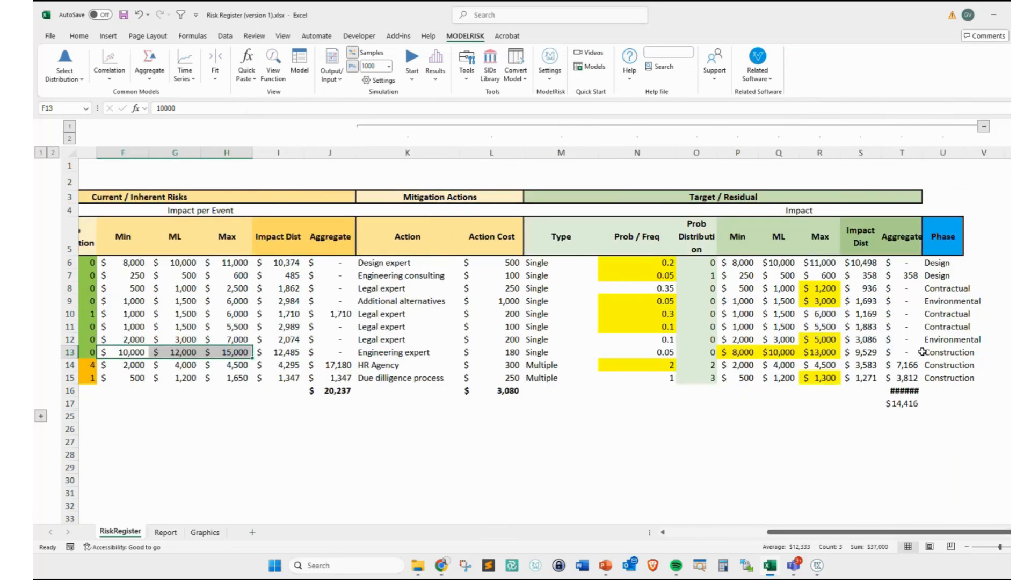
left_click(908, 390)
left_click_drag(923, 152, 945, 153)
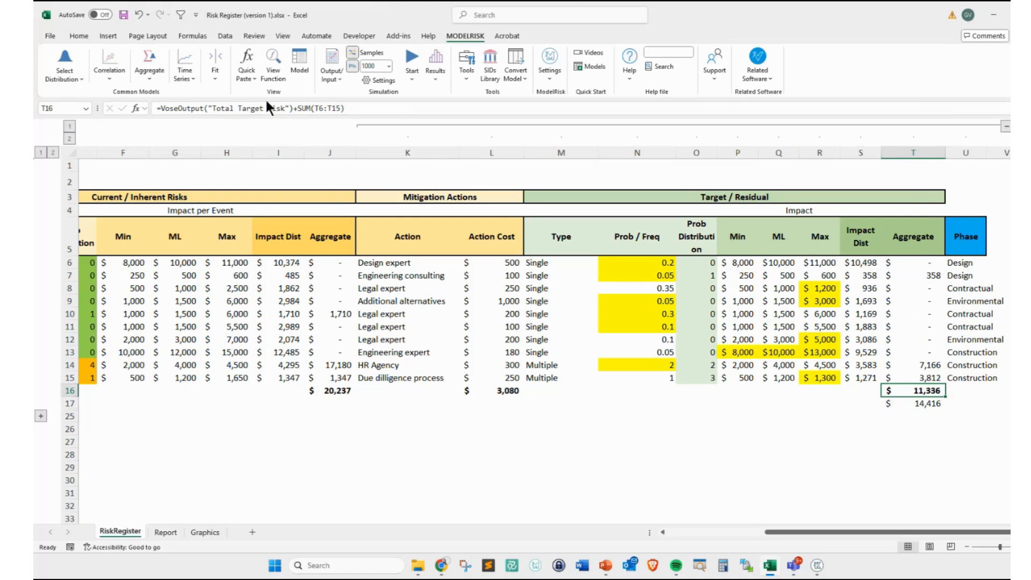
left_click_drag(211, 102, 290, 119)
key("Escape")
- Select T17, box the row 16 totals for target risk, current risk and action cost, and point an arrow at each
left_click(924, 404)
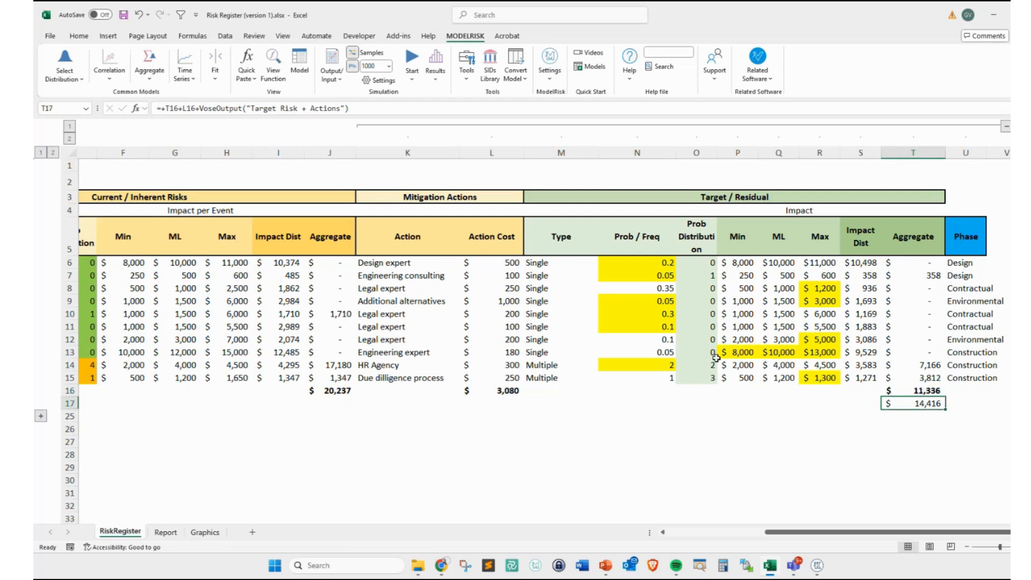
left_click_drag(881, 384, 950, 401)
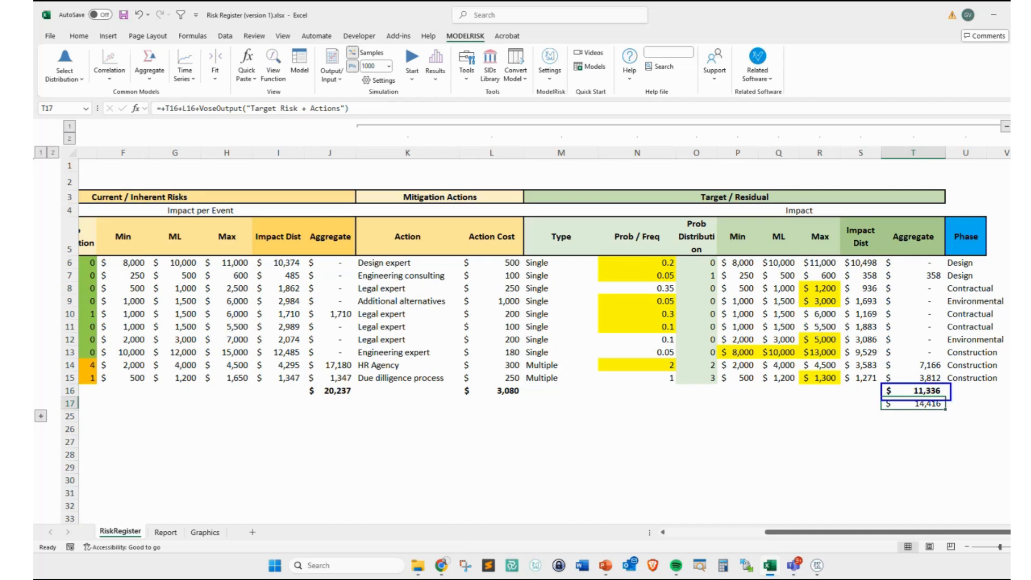
left_click_drag(302, 384, 355, 396)
mouse_move(482, 429)
left_mouse_down()
mouse_move(501, 402)
mouse_move(507, 411)
left_mouse_up()
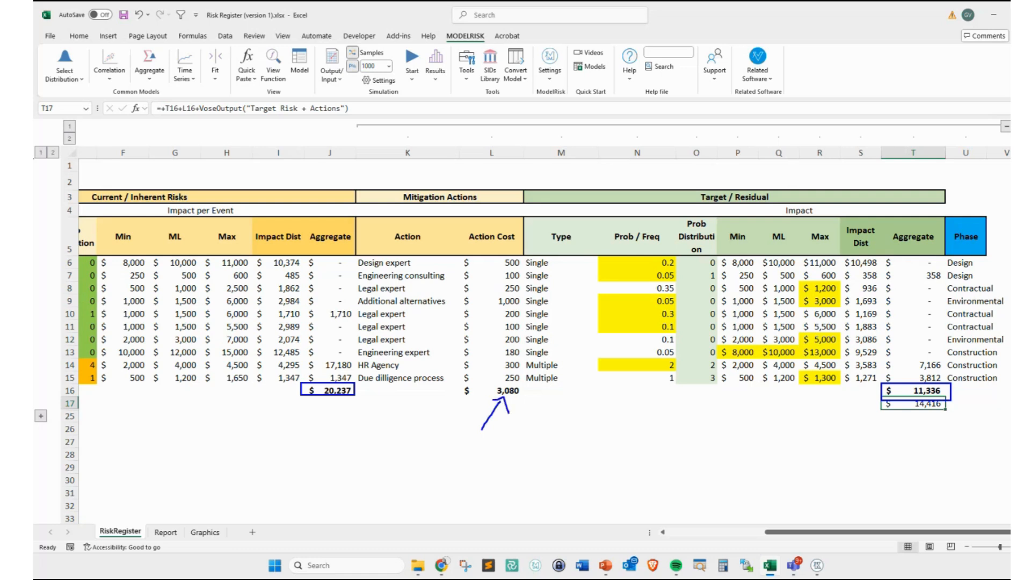
mouse_move(318, 418)
left_mouse_down()
mouse_move(324, 402)
mouse_move(334, 410)
left_mouse_up()
left_click_drag(849, 406, 866, 396)
left_click_drag(860, 396, 870, 401)
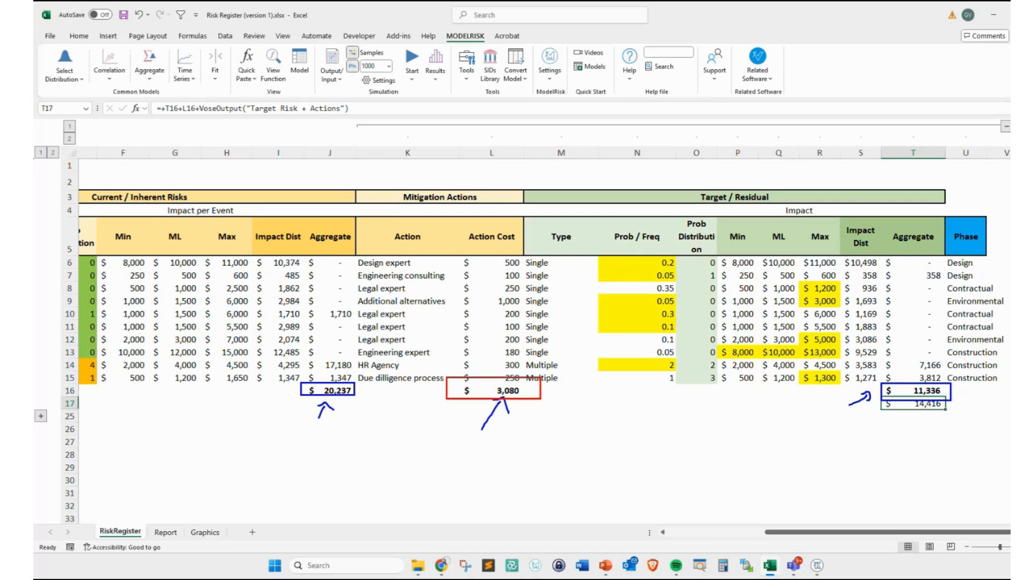
- Make the combined target risk and action cost total in T17 bold, and mark its Target Risk + Actions output name
left_click(505, 390)
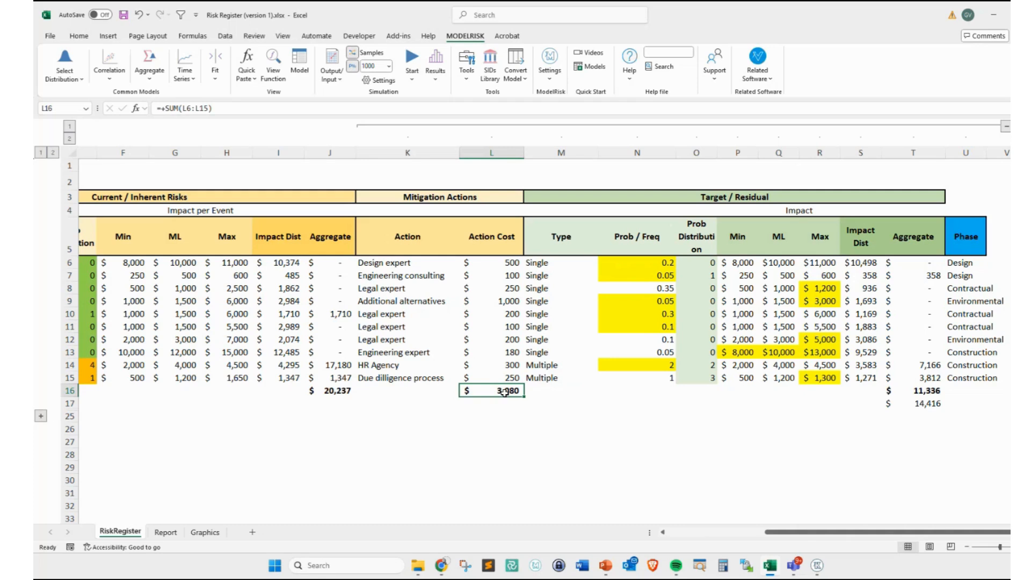
left_click(917, 405)
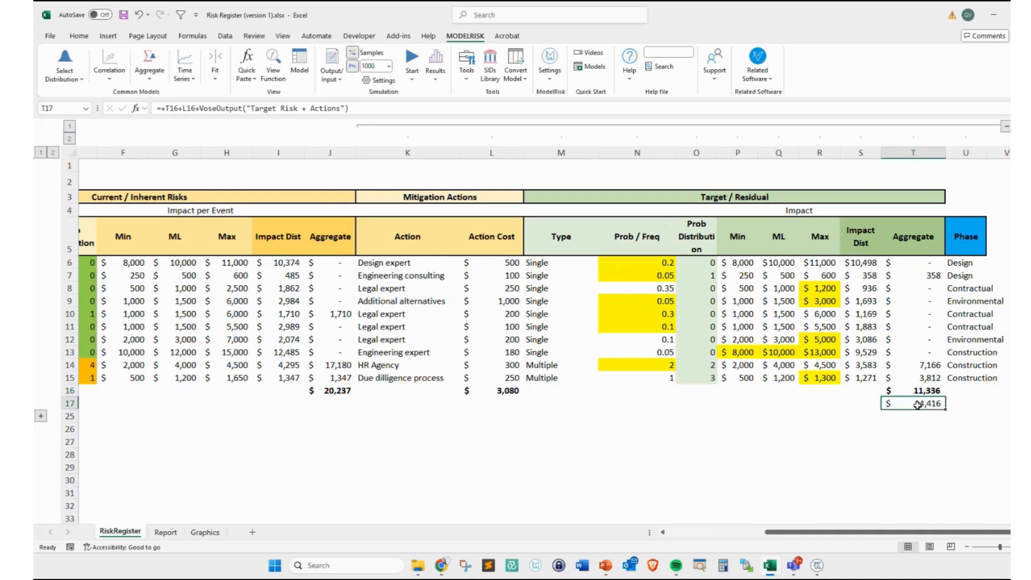
key("ctrl+b")
left_click_drag(251, 108, 342, 108)
key("Escape")
left_click(637, 428)
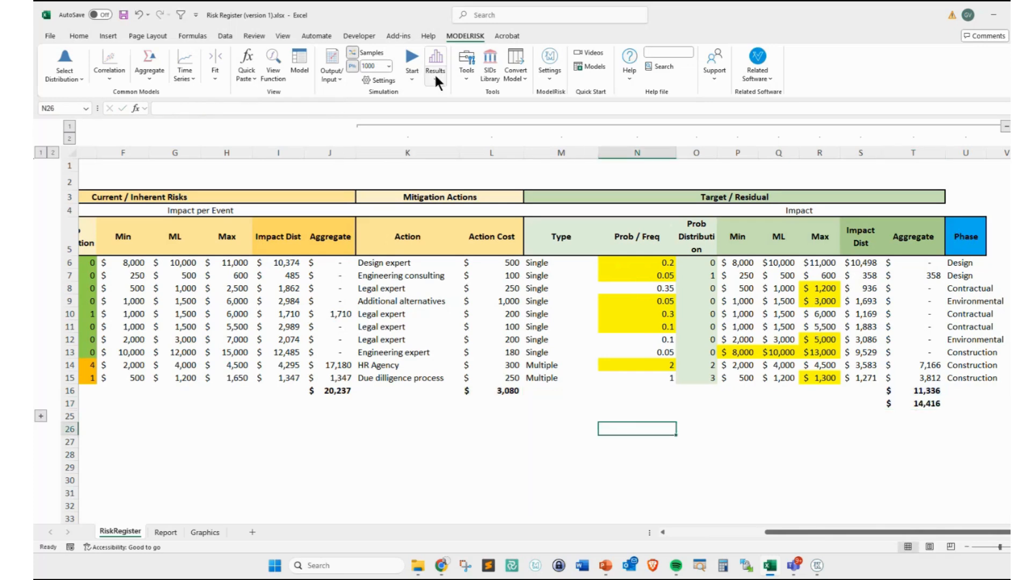
- Reopen the simulation results, overlay Total Target Risk on the current risk curve, and sketch the shift between the curves before clearing it
left_click(436, 59)
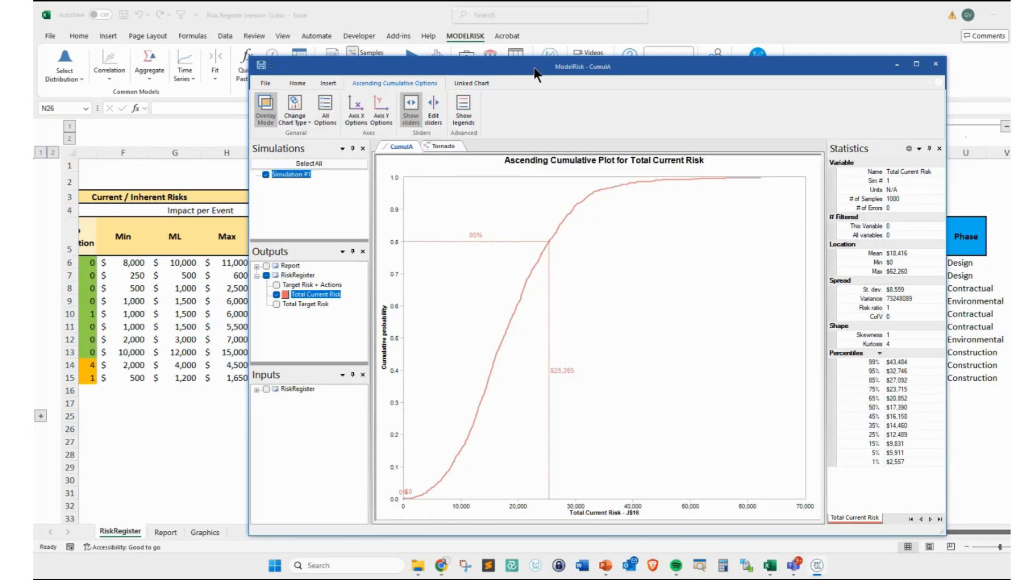
left_click_drag(534, 67, 417, 53)
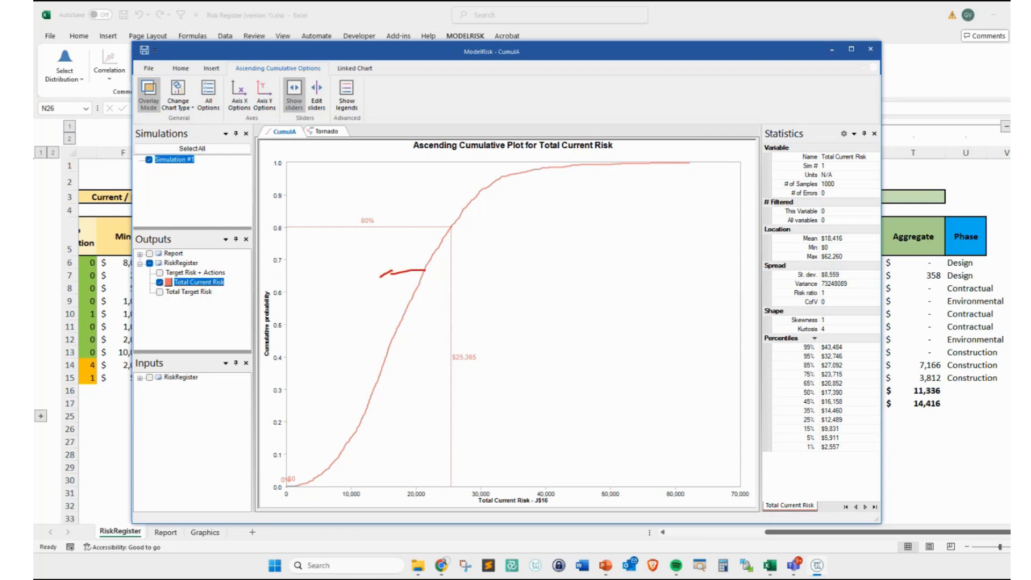
left_click_drag(380, 277, 398, 287)
left_click(159, 291)
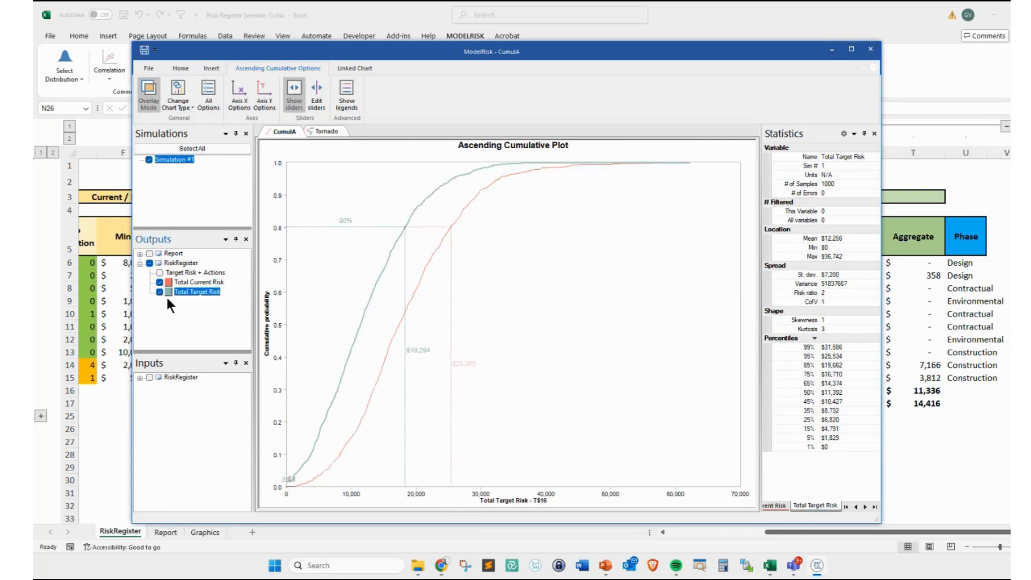
mouse_move(434, 253)
left_mouse_down()
mouse_move(395, 248)
mouse_move(396, 259)
left_mouse_up()
key("Escape")
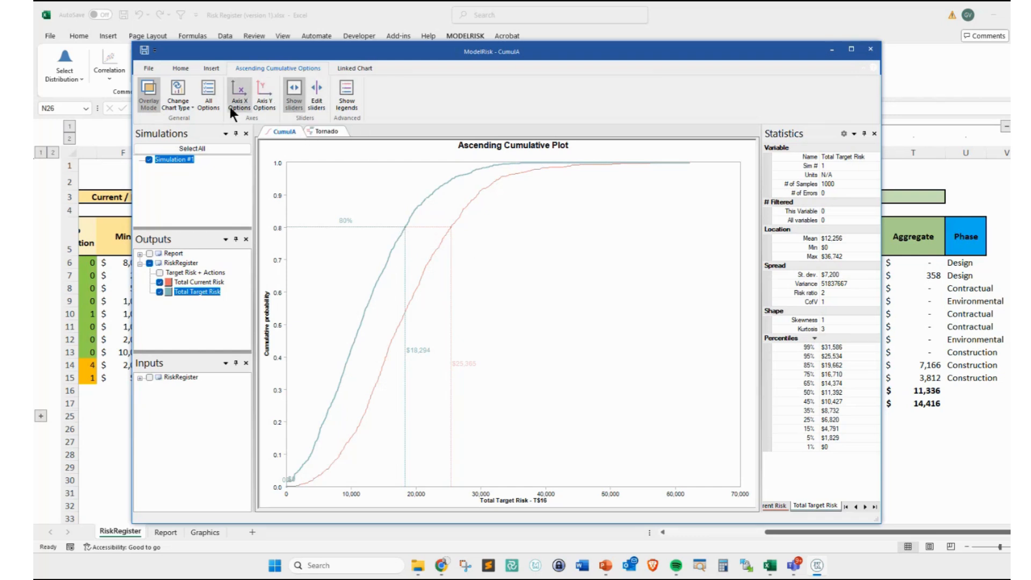
- Enable the 80% marker in the cumulative plot's properties
double_click(472, 171)
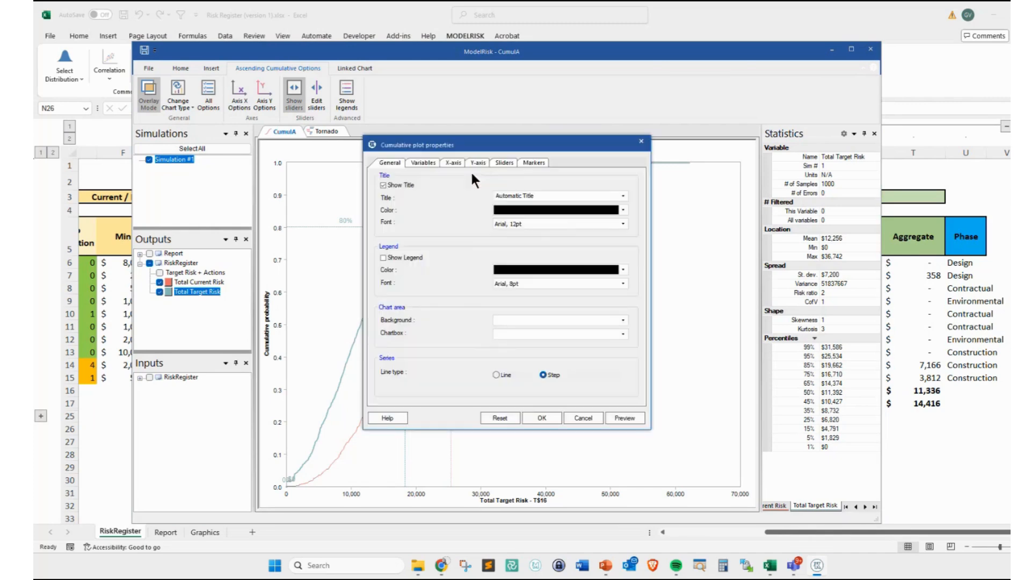
left_click(531, 162)
left_click(386, 252)
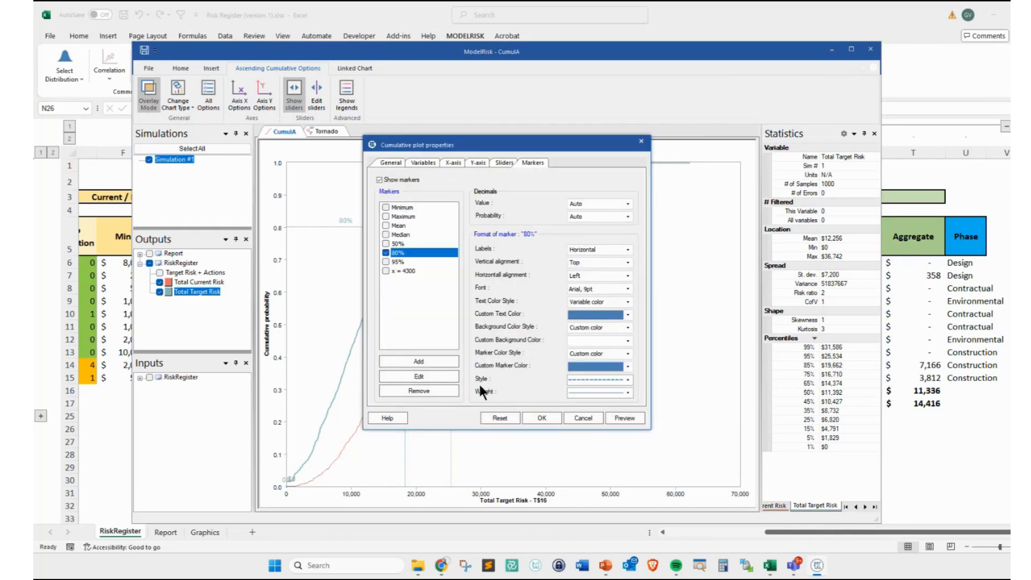
left_click(541, 417)
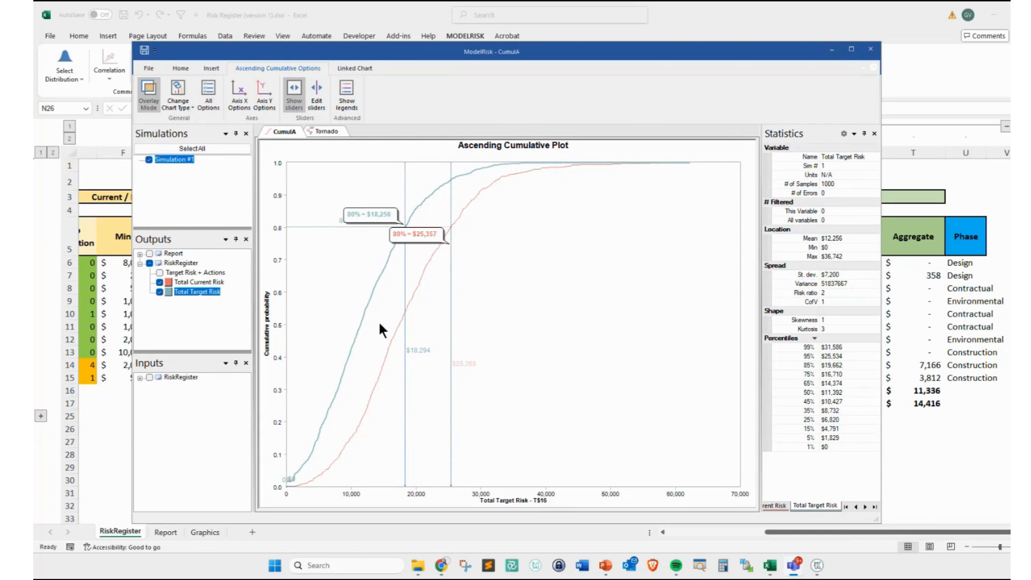
- Circle the gap between the two curves, clear it, and add the Target Risk + Actions curve with the chart legend shown
mouse_move(351, 353)
left_mouse_down()
mouse_move(365, 310)
mouse_move(386, 308)
mouse_move(357, 309)
mouse_move(397, 299)
mouse_move(378, 293)
left_mouse_up()
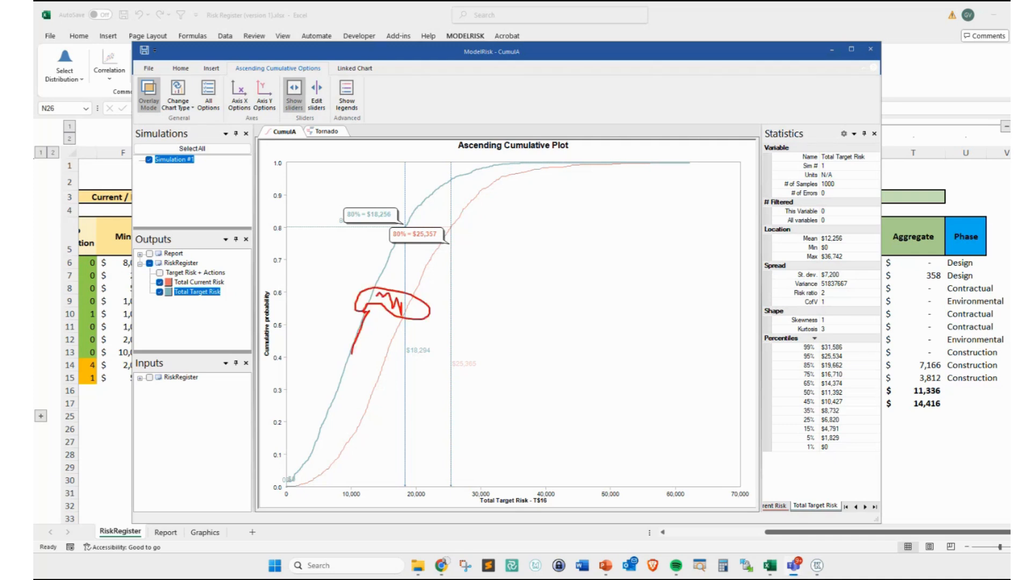
key("Escape")
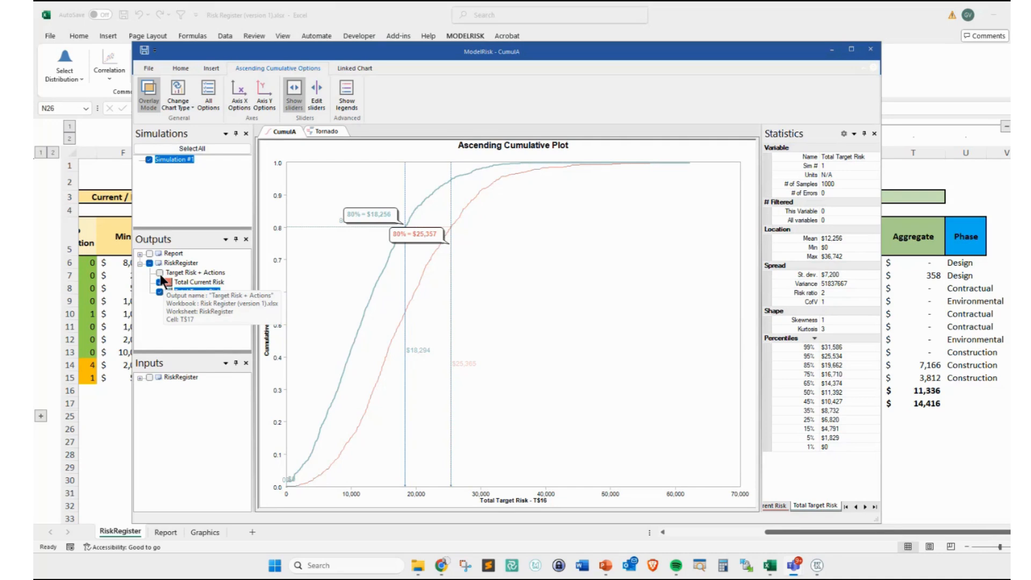
left_click(160, 272)
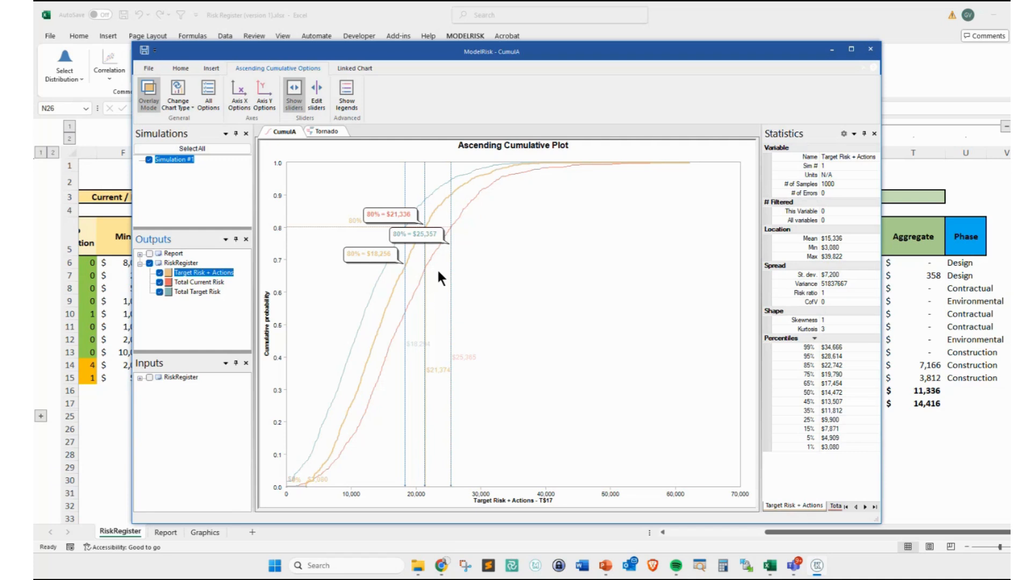
left_click(346, 101)
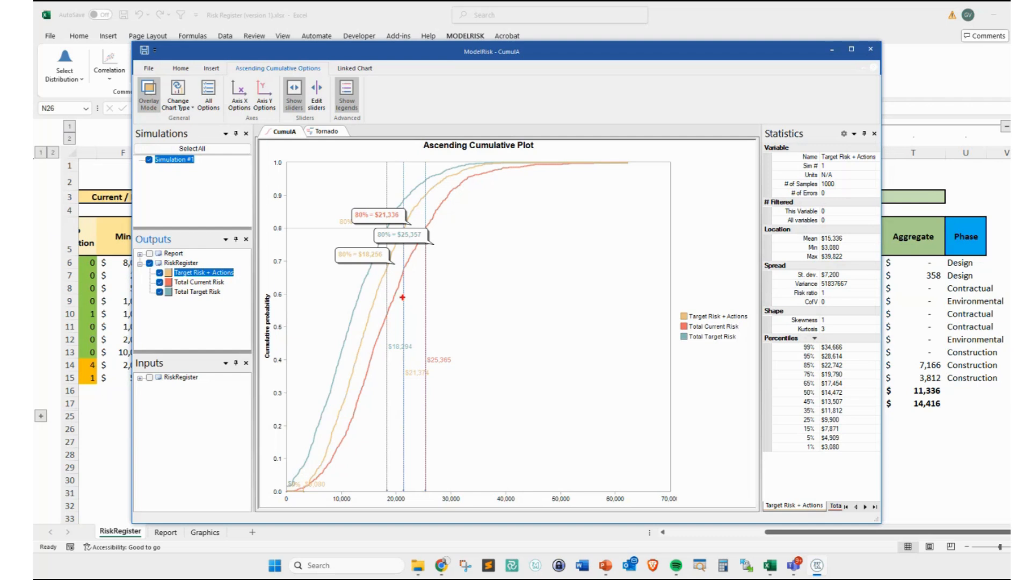
- Draw arrows from the current risk curve to the target curve and on to Target Risk + Actions, and circle that legend entry
left_click_drag(418, 312, 402, 288)
mouse_move(396, 287)
left_mouse_down()
mouse_move(361, 287)
mouse_move(370, 292)
left_mouse_up()
mouse_move(357, 296)
left_mouse_down()
mouse_move(373, 312)
mouse_move(367, 320)
left_mouse_up()
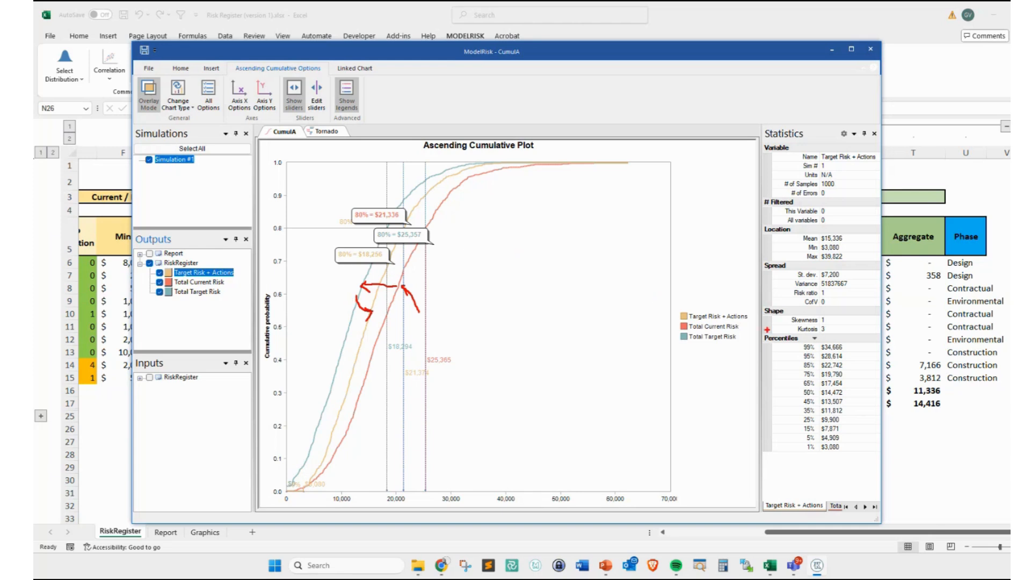
mouse_move(669, 310)
left_mouse_down()
mouse_move(714, 334)
mouse_move(720, 304)
mouse_move(666, 321)
left_mouse_up()
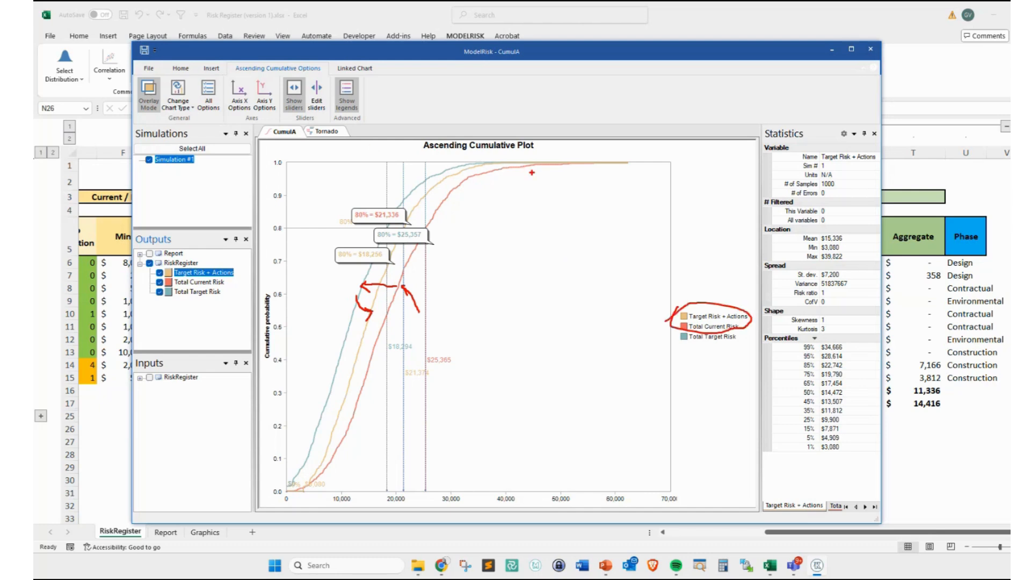
- Sketch a hypothetical orange curve beyond current risk, label it "p80 after expensive actions 27 mill" with an arrow, and clear all annotations
mouse_move(595, 163)
left_mouse_down()
mouse_move(494, 217)
mouse_move(435, 342)
mouse_move(363, 446)
mouse_move(334, 475)
mouse_move(312, 480)
left_mouse_up()
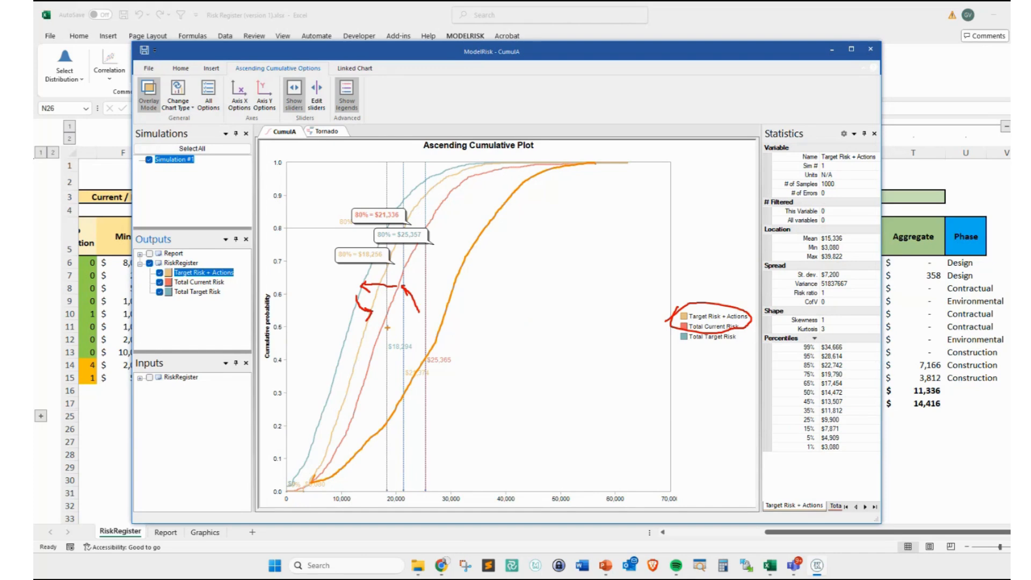
left_click_drag(450, 294, 453, 325)
type("tp80")
type(" after ")
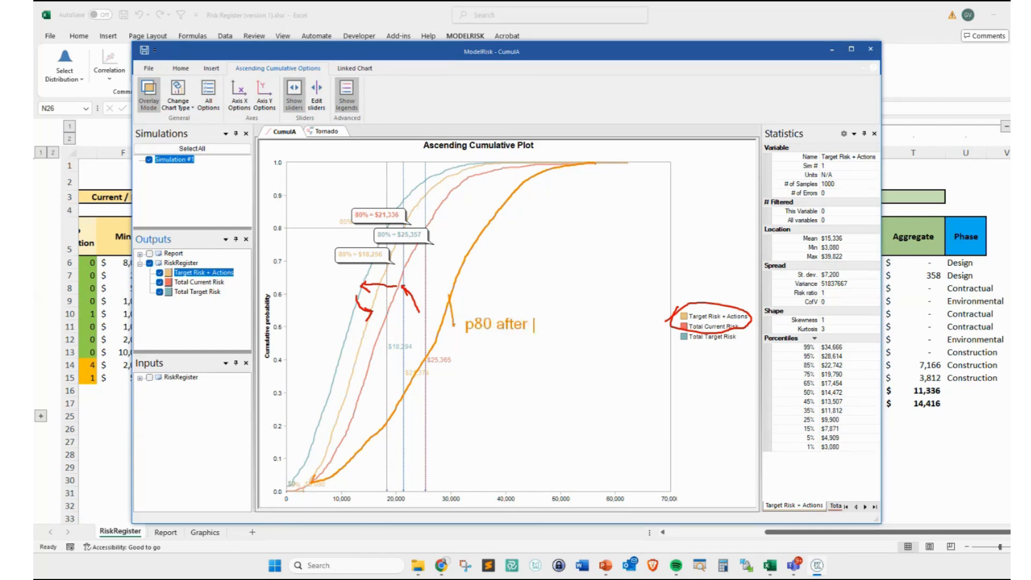
type("expensive actions")
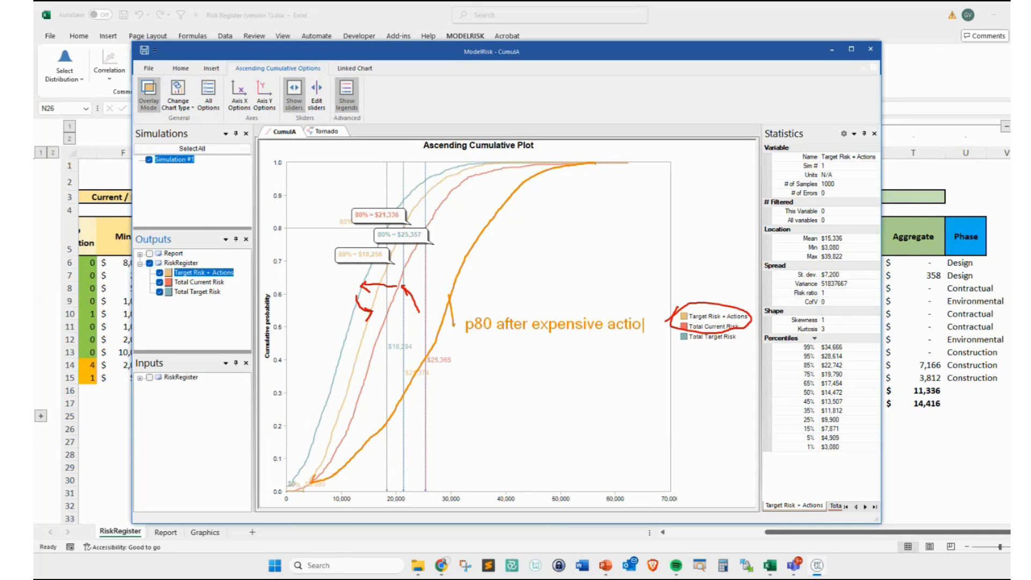
key("Return")
type("27 mill")
mouse_move(460, 317)
left_mouse_down()
mouse_move(452, 329)
mouse_move(444, 322)
left_mouse_up()
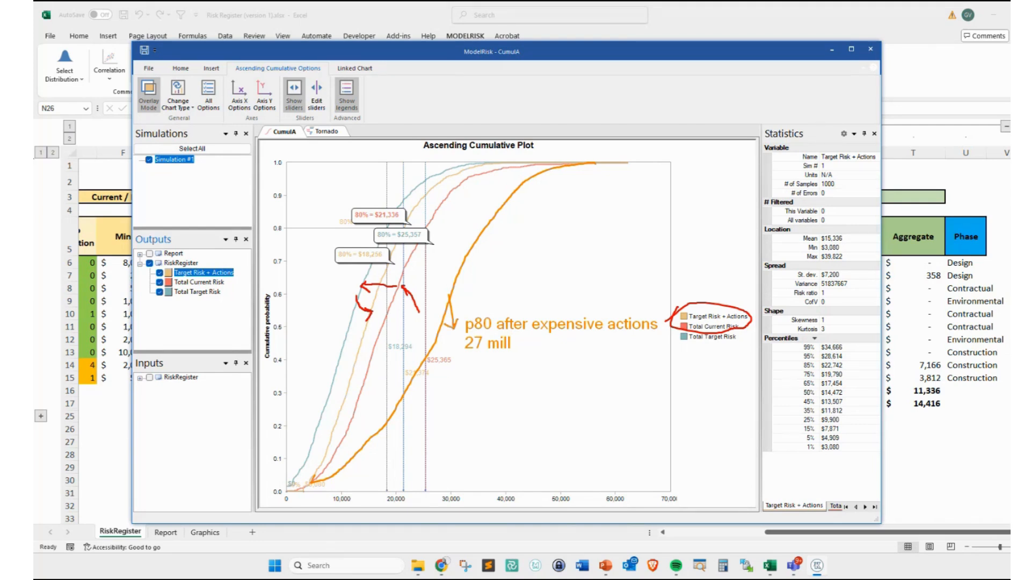
key("Escape")
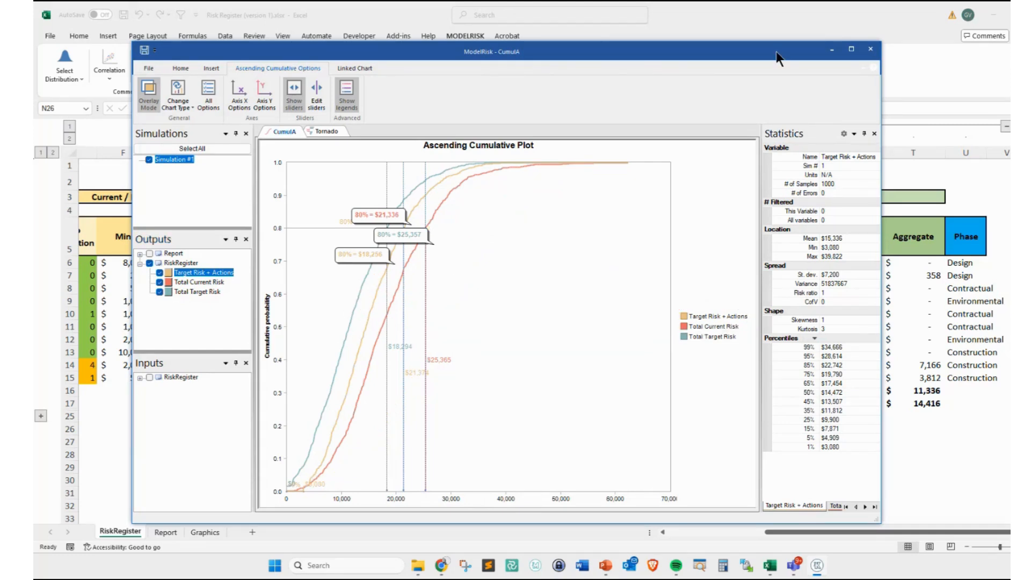
- Move the results window off the register, circle the Action Cost total, then clear the mark and bring the window back
left_click_drag(775, 51, 782, 438)
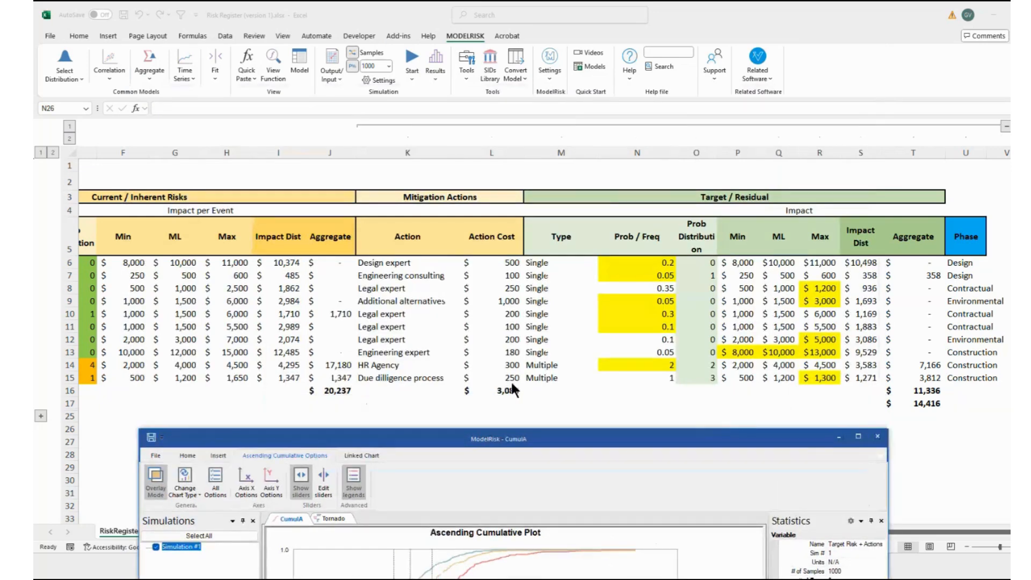
mouse_move(510, 380)
left_mouse_down()
mouse_move(457, 380)
mouse_move(558, 403)
mouse_move(532, 388)
left_mouse_up()
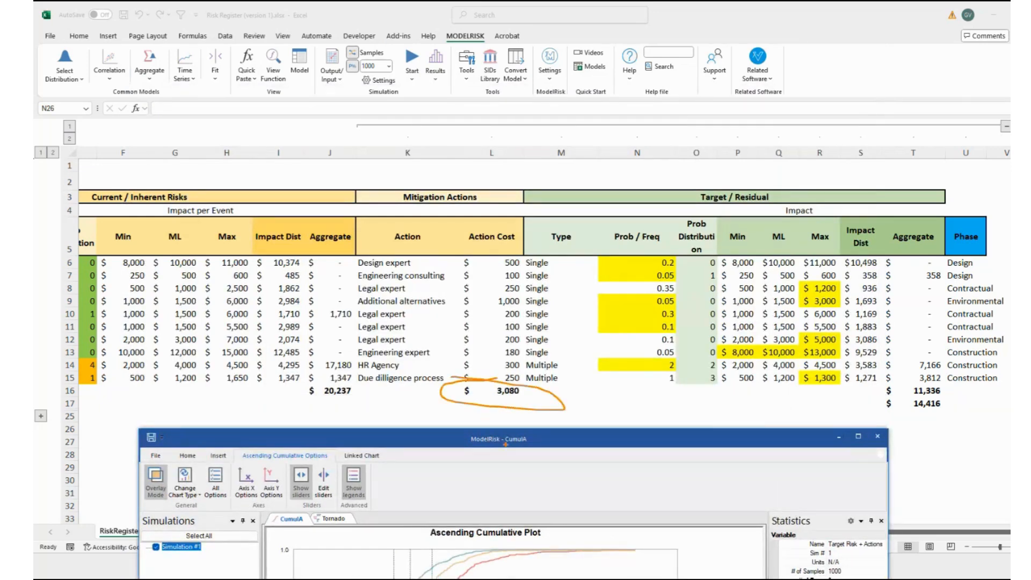
key("Escape")
mouse_move(521, 442)
left_mouse_down()
mouse_move(496, 189)
mouse_move(512, 63)
left_mouse_up()
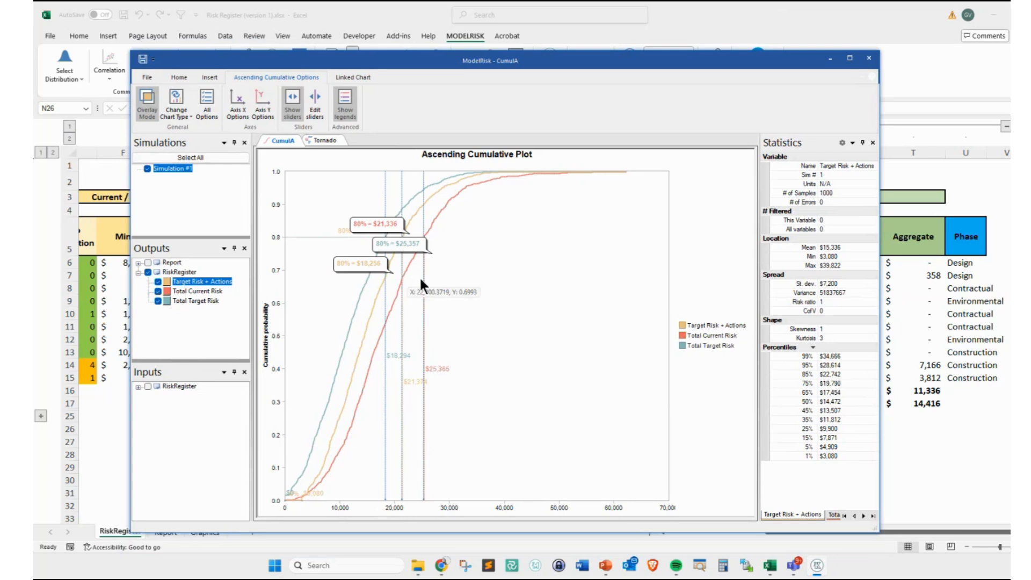
- Draw a short arrow to the 80% point on the current risk curve and clear it
key("ctrl+2")
mouse_move(454, 248)
left_mouse_down()
mouse_move(428, 240)
mouse_move(433, 248)
left_mouse_up()
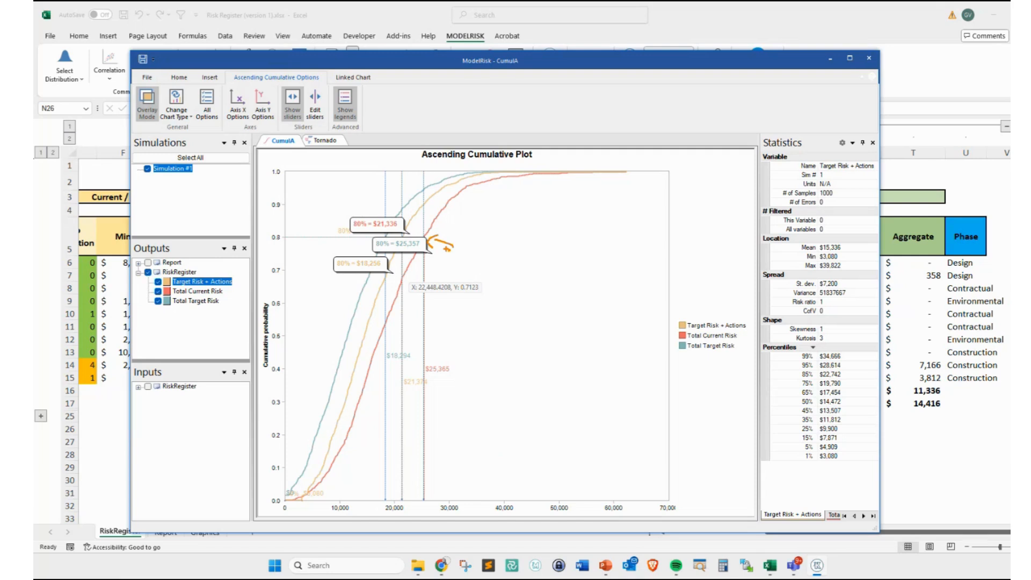
key("Escape")
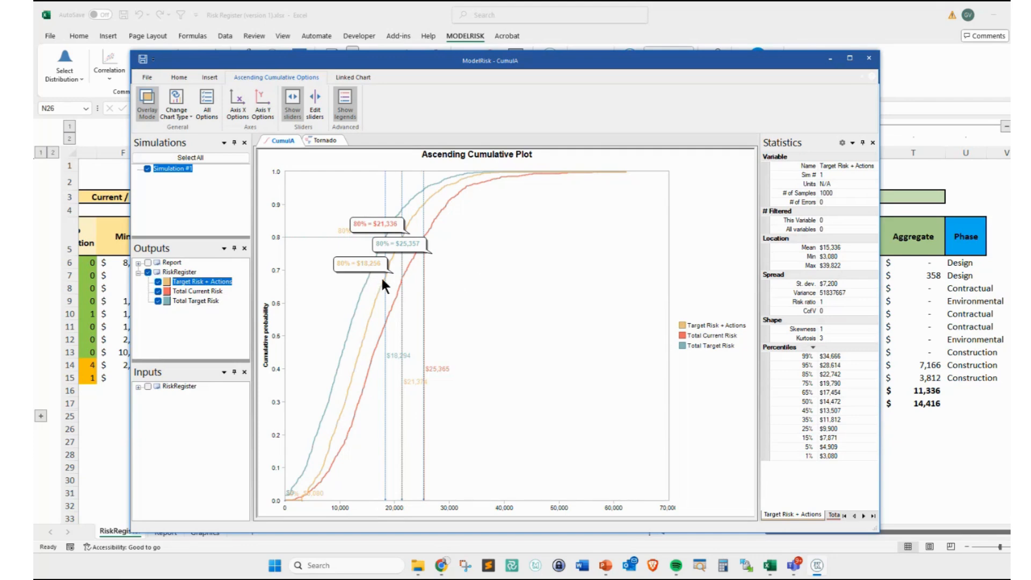
- Draw arrows around the 80% labels with a line to the note "investing 3 MM P80 was reduced from 25 MM to 21 MM"
mouse_move(401, 253)
left_mouse_down()
mouse_move(367, 250)
mouse_move(363, 267)
mouse_move(341, 241)
mouse_move(355, 225)
left_mouse_up()
left_click_drag(403, 225, 480, 246)
type("t")
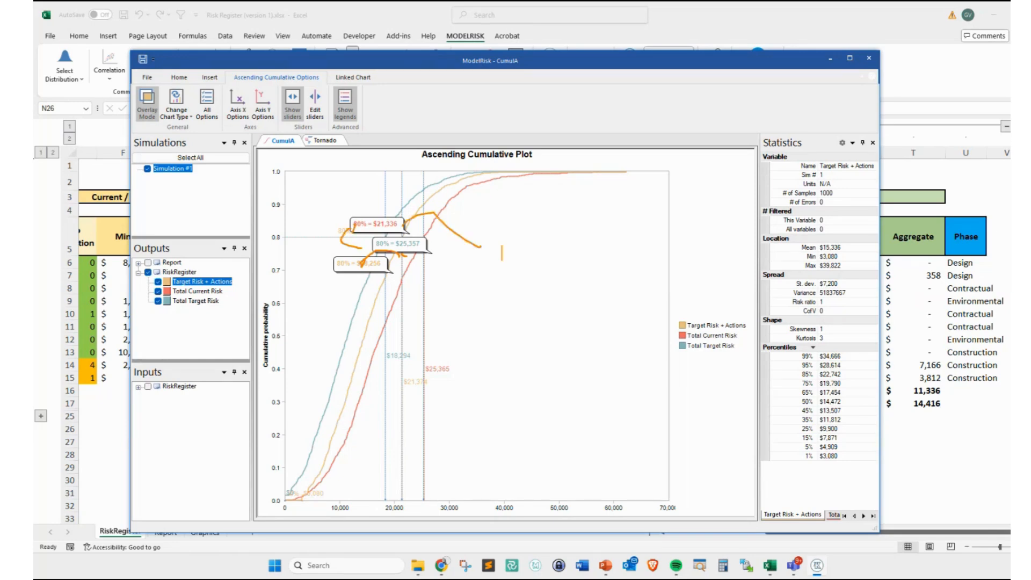
type("investing 3 MM")
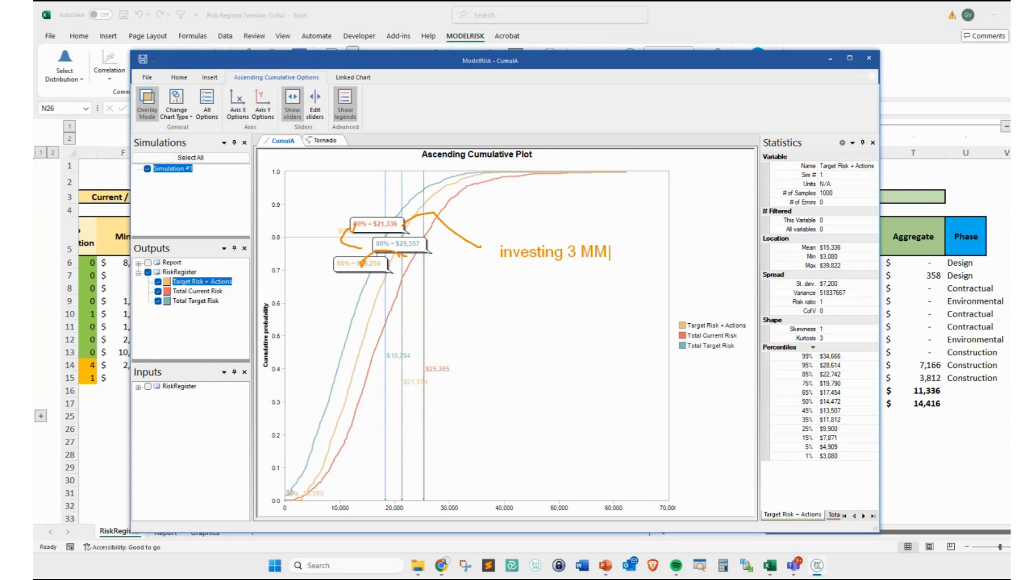
key("Return")
type("P80 was reduced")
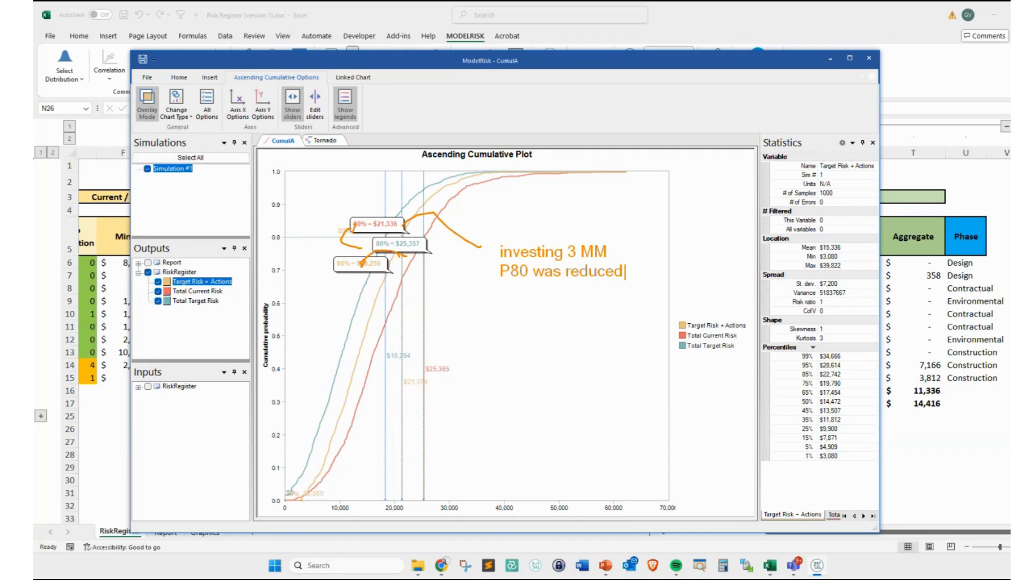
key("Return")
type("from 25 MM")
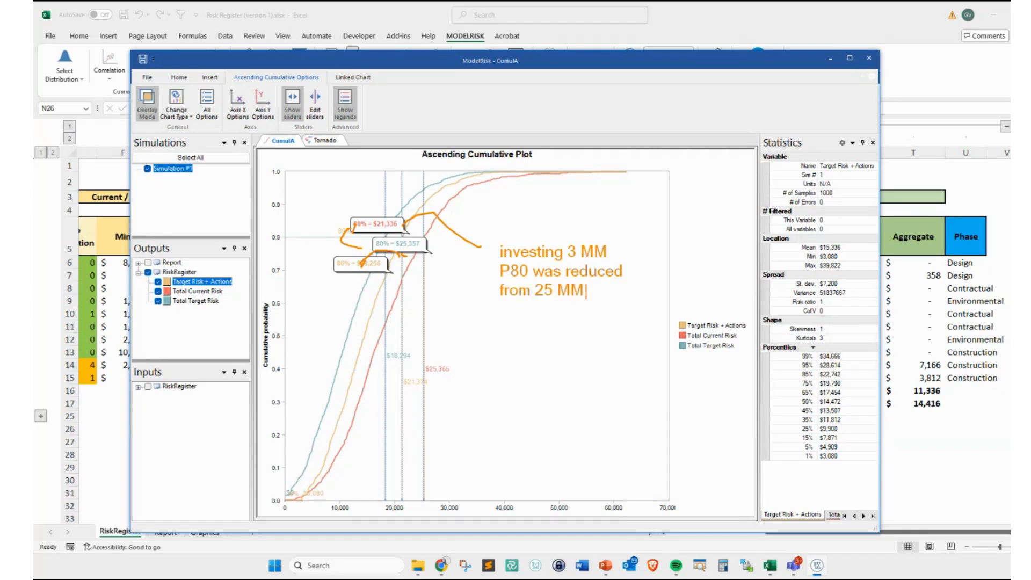
key("Return")
type("to 21 MM")
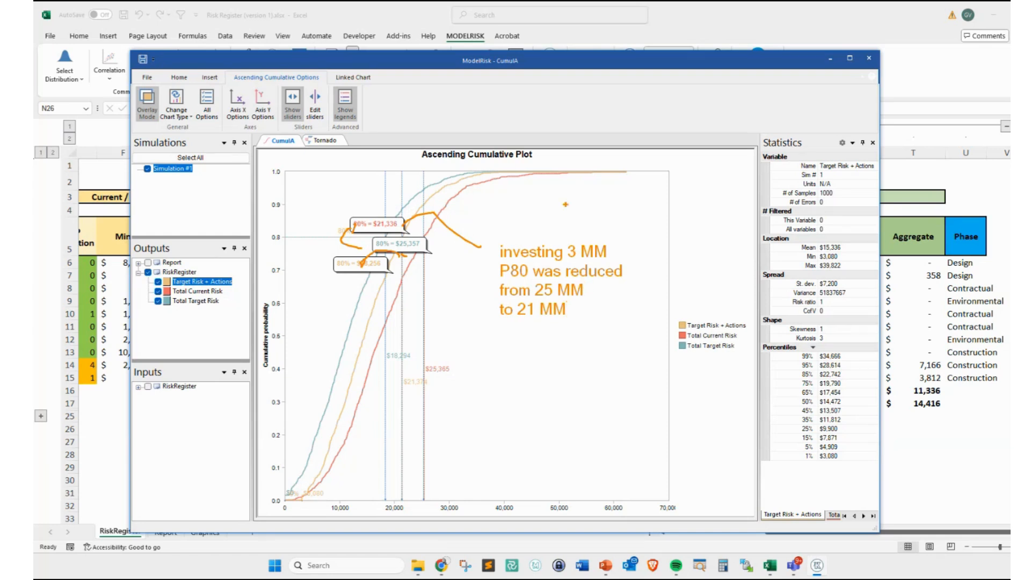
- Draw arrows pointing to the "3 MM" and "21 MM" figures in the note, and clear all annotations
mouse_move(565, 205)
left_mouse_down()
mouse_move(576, 237)
mouse_move(581, 229)
left_mouse_up()
left_click_drag(511, 365, 524, 350)
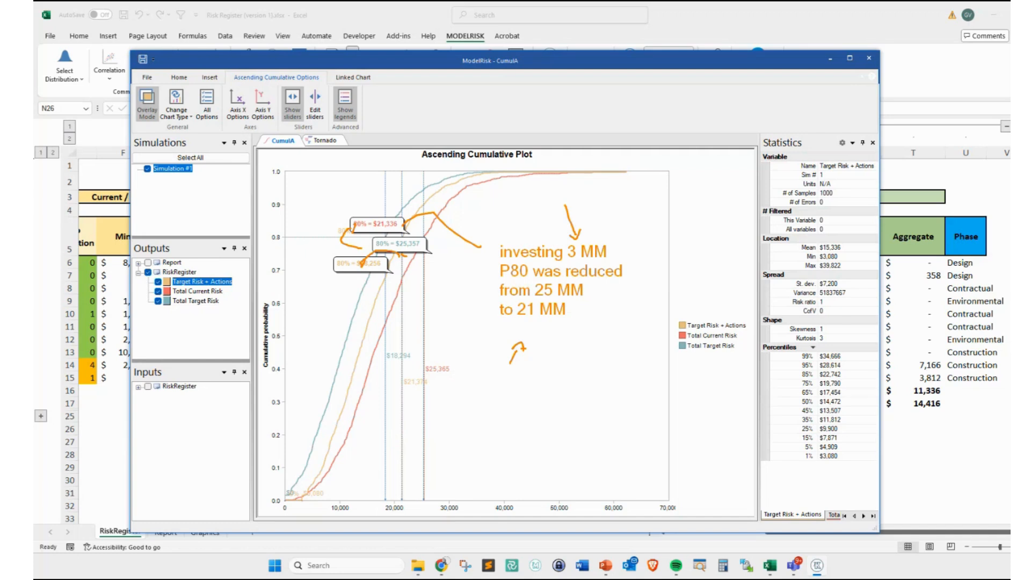
key("Escape")
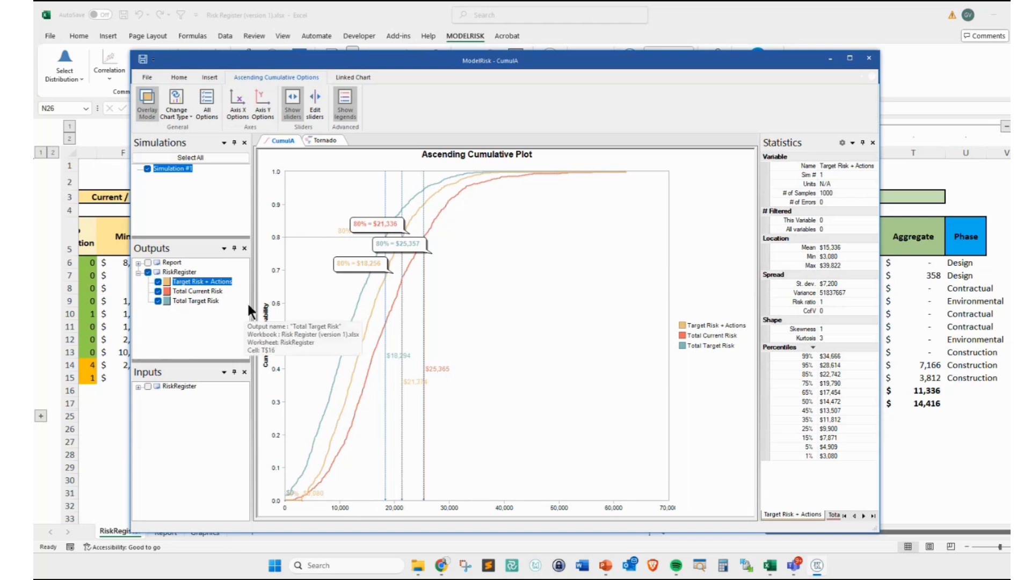
- Show the tornado chart for Total Current Risk and temporarily mark Pre-Availability of Qualified Labor and Pre-Incomplete Designs
left_click(320, 141)
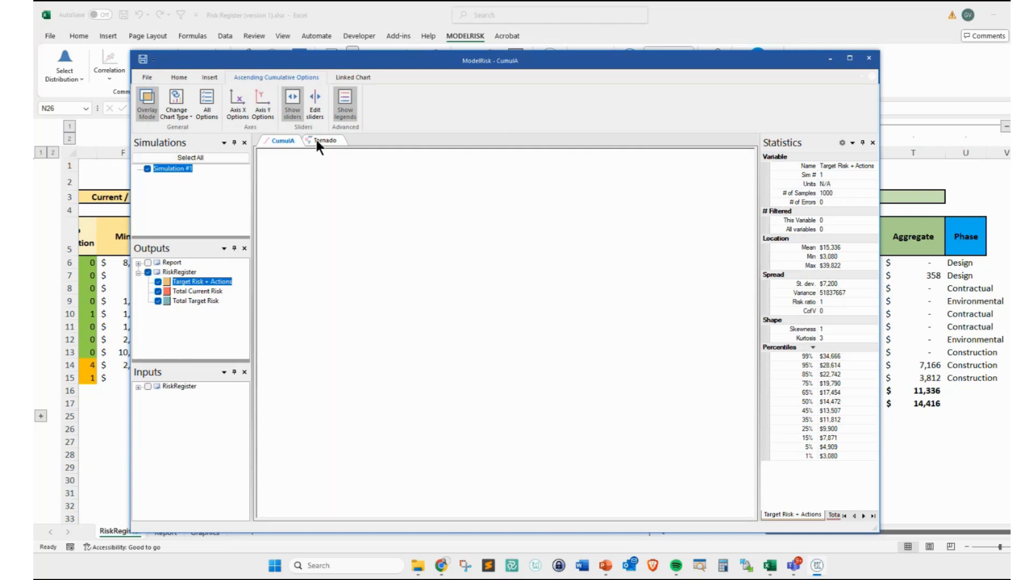
left_click(175, 290)
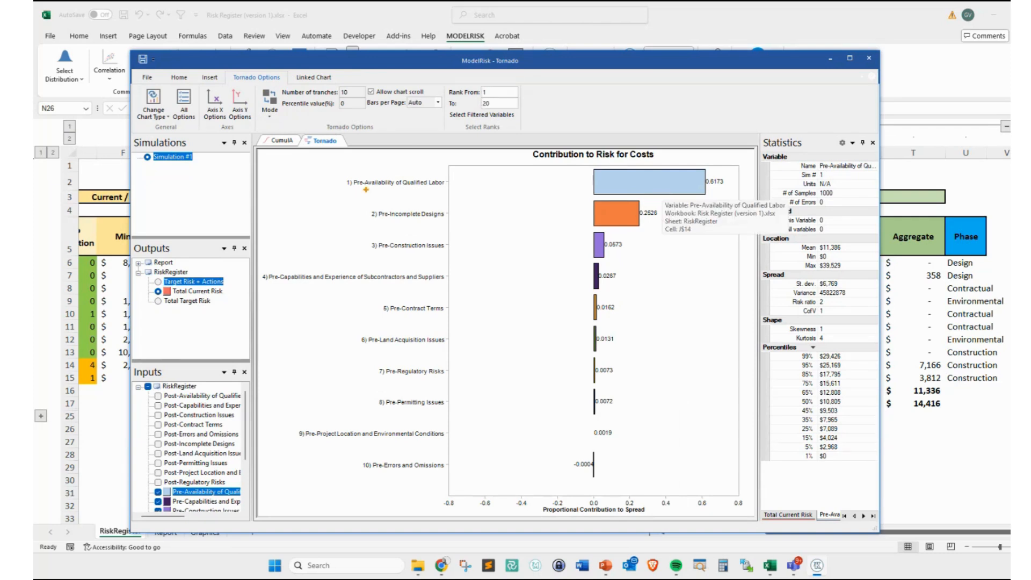
left_click_drag(361, 192, 428, 188)
left_click_drag(378, 227, 446, 224)
left_click_drag(536, 216, 615, 198)
key("Escape")
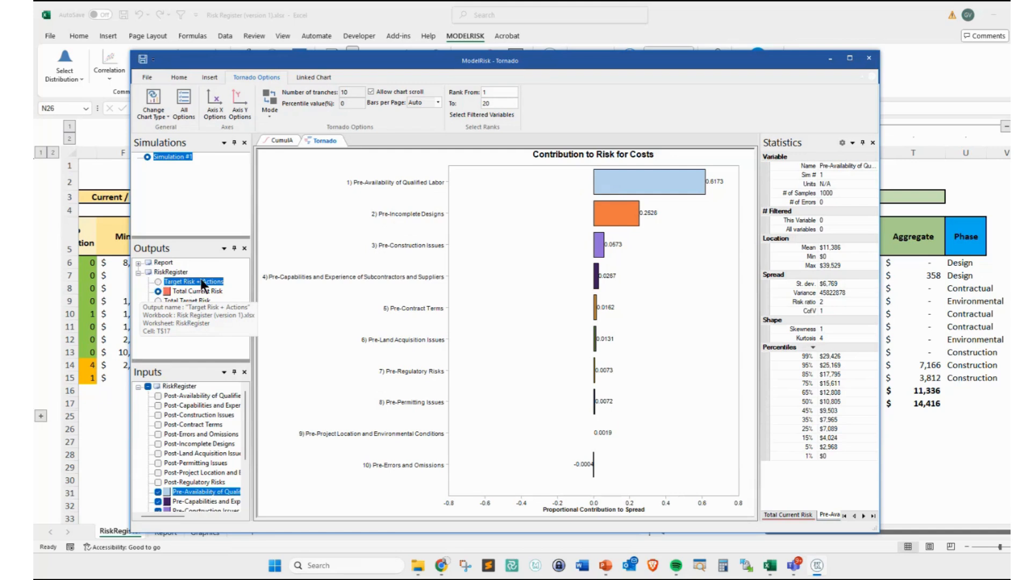
- Switch the tornado chart to the Target Risk + Actions output and move the results window aside
left_click(158, 282)
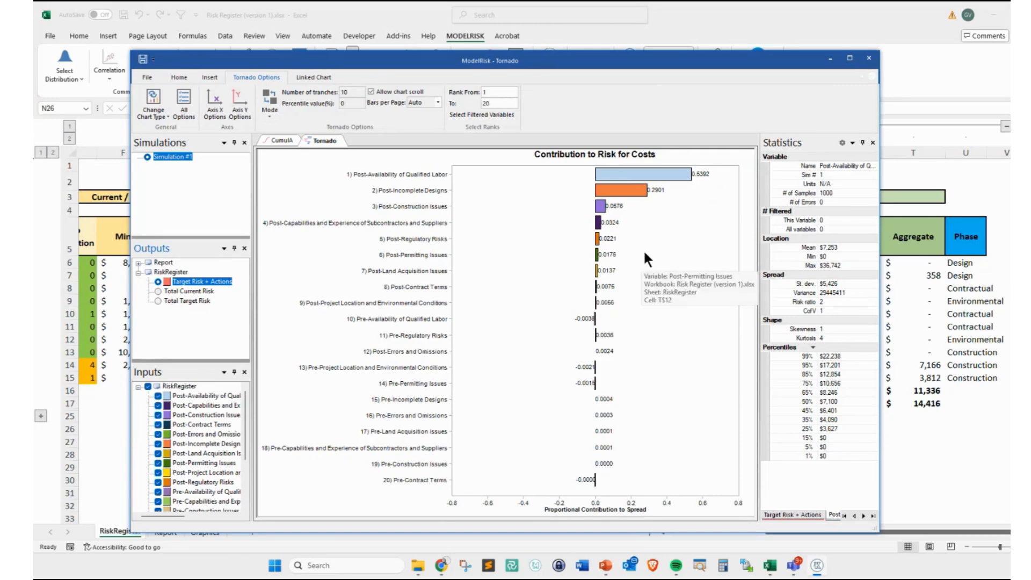
left_click_drag(536, 60, 687, 66)
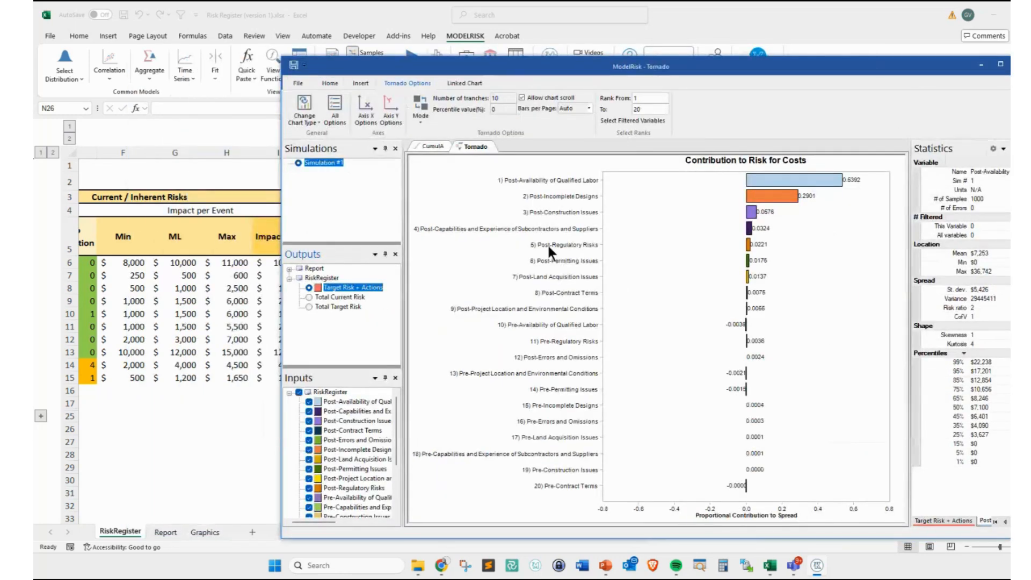
mouse_move(490, 173)
left_mouse_down()
mouse_move(524, 211)
mouse_move(632, 193)
mouse_move(493, 174)
left_mouse_up()
mouse_move(486, 232)
left_mouse_down()
mouse_move(507, 189)
mouse_move(510, 199)
left_mouse_up()
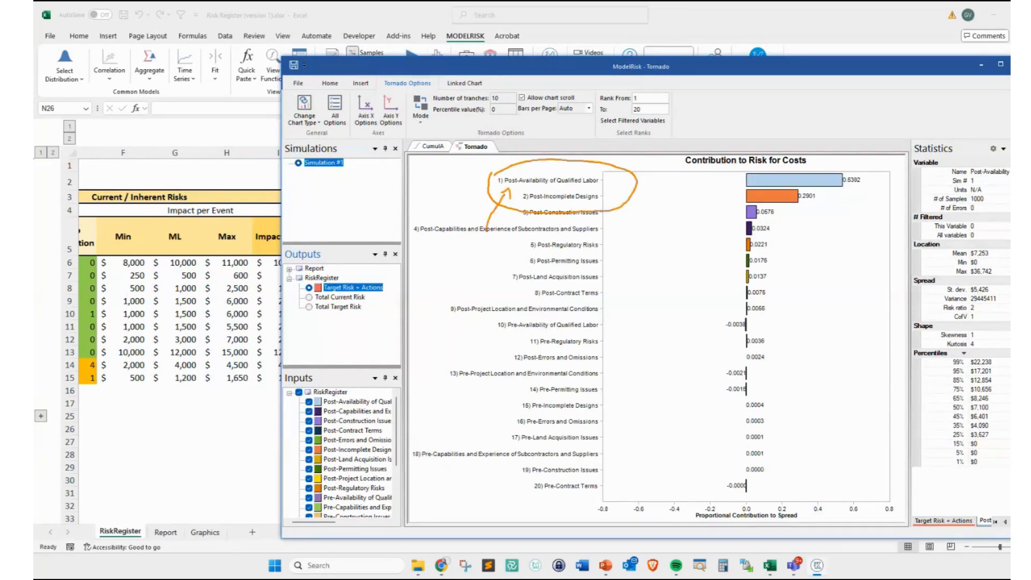
key("Escape")
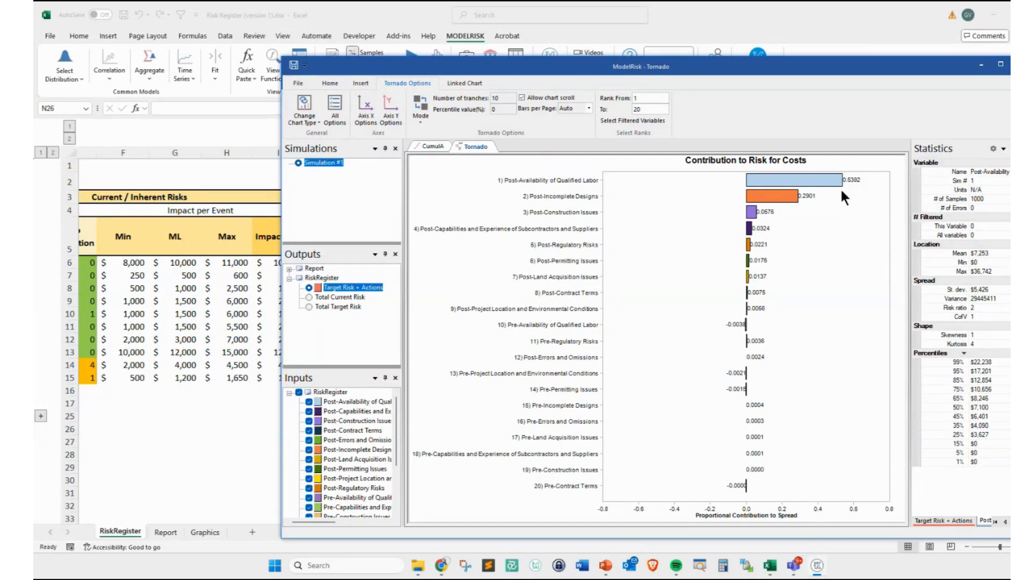
mouse_move(821, 197)
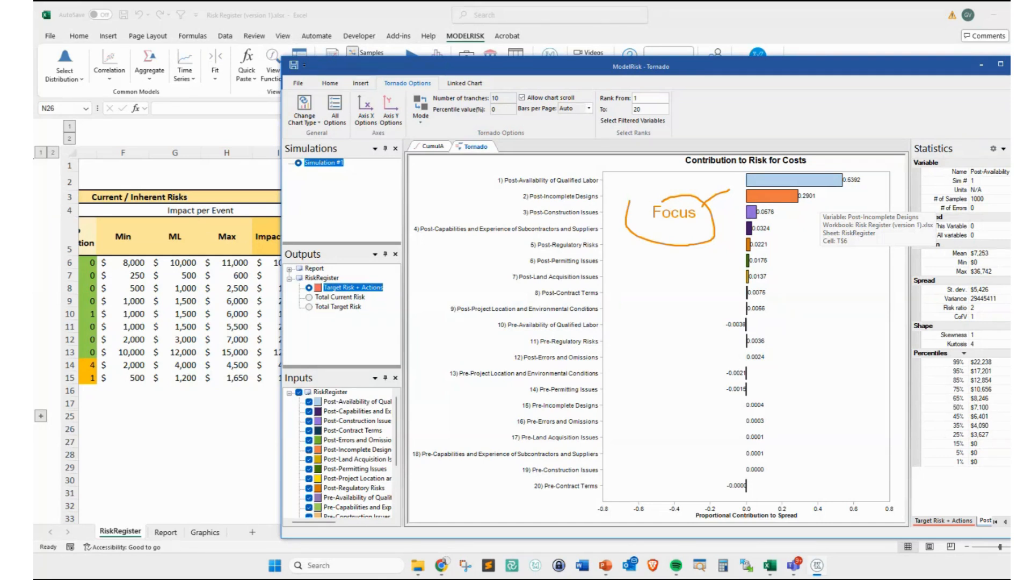
key("Escape")
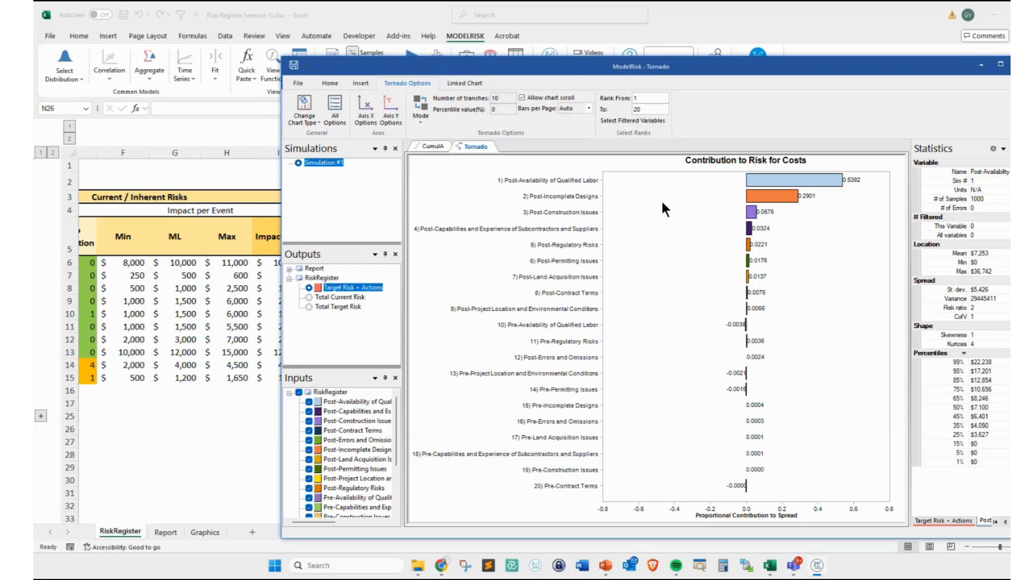
- Change the tornado chart's mode to Rank Correlation
left_click(416, 117)
mouse_move(475, 137)
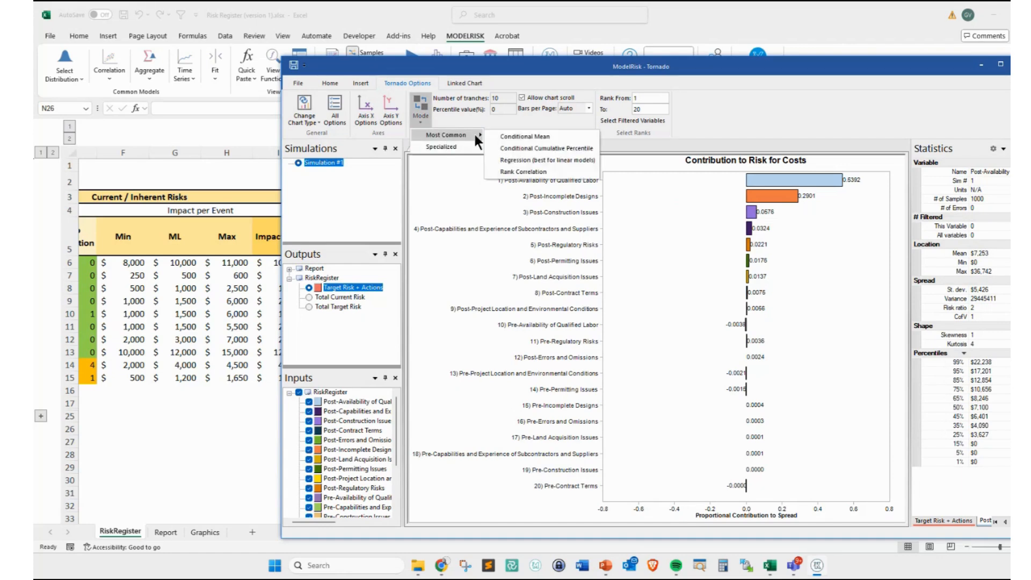
left_click(519, 172)
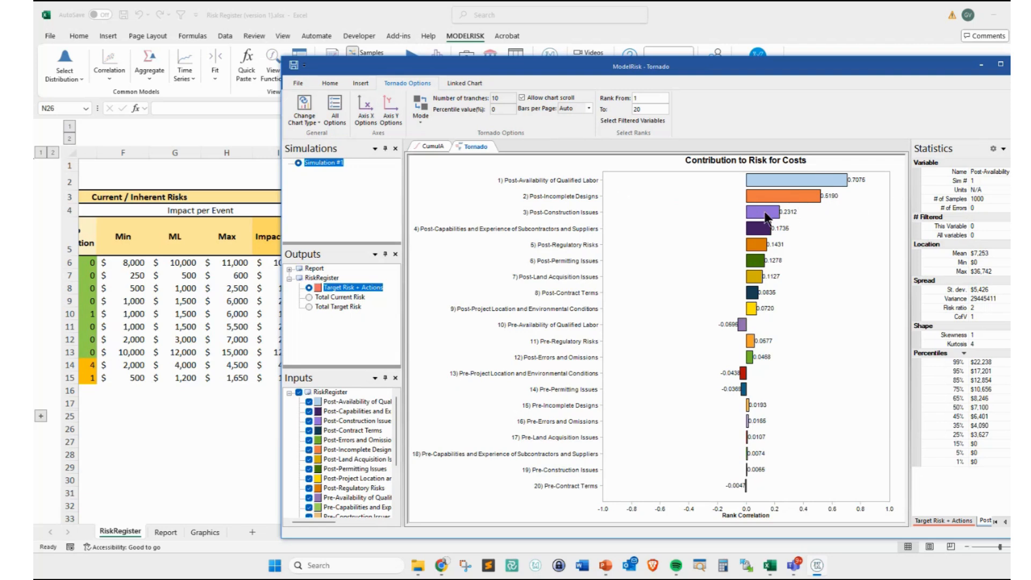
- Change the tornado chart's mode to Conditional Mean
left_click(414, 119)
mouse_move(418, 127)
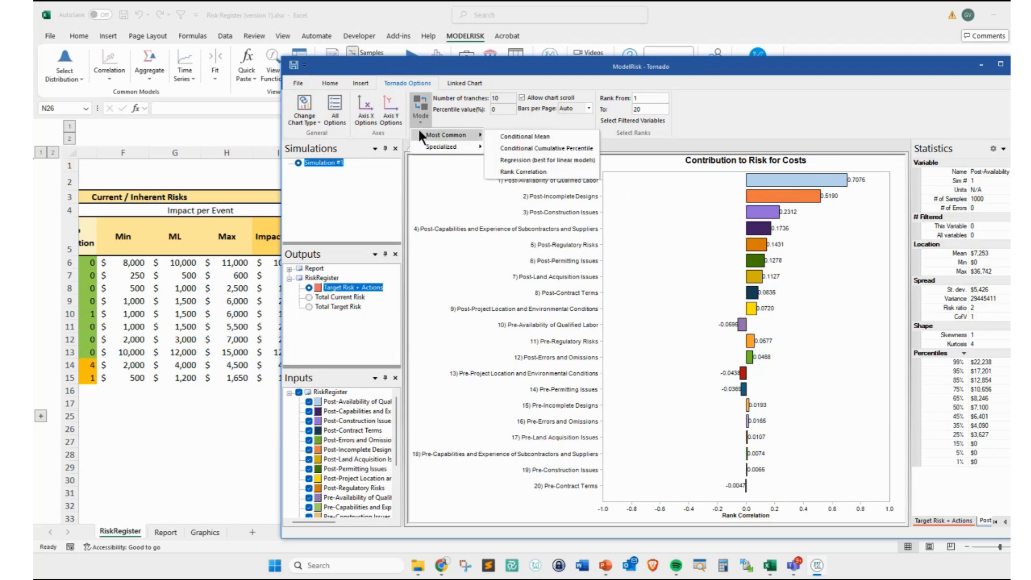
left_click(556, 152)
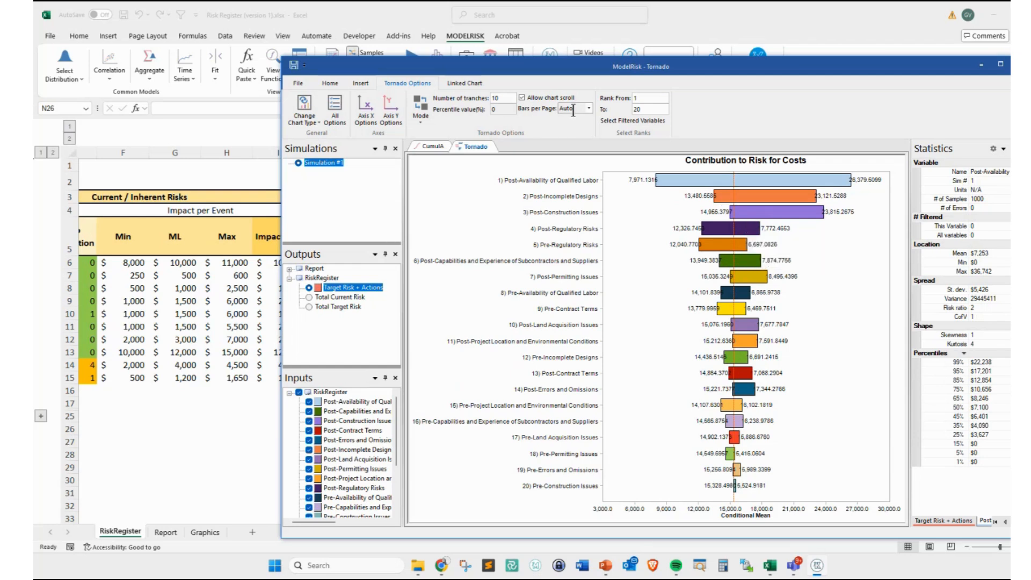
- Return the tornado chart to the specialized mode showing proportional contribution to spread
left_click(415, 117)
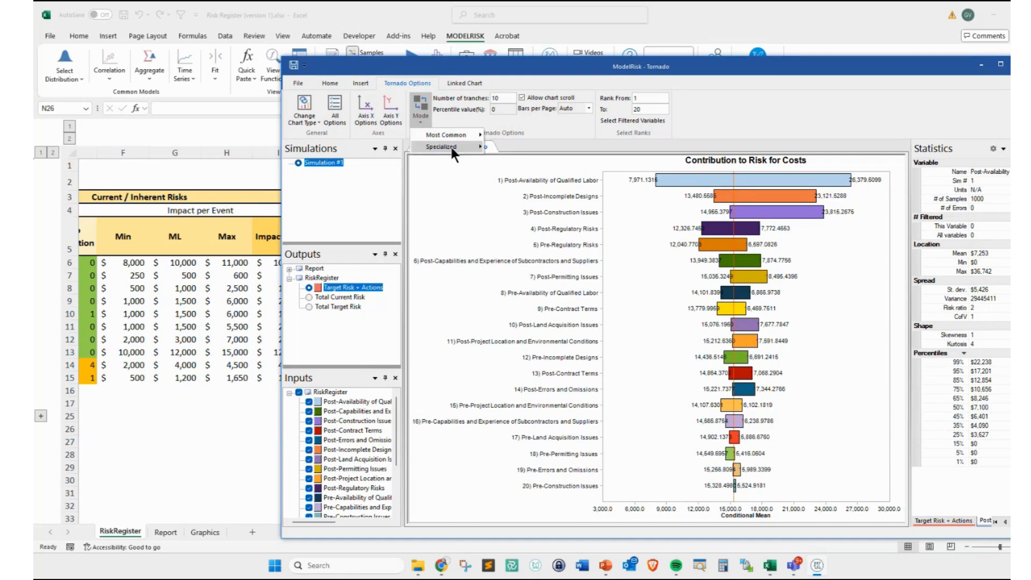
mouse_move(451, 147)
left_click(579, 161)
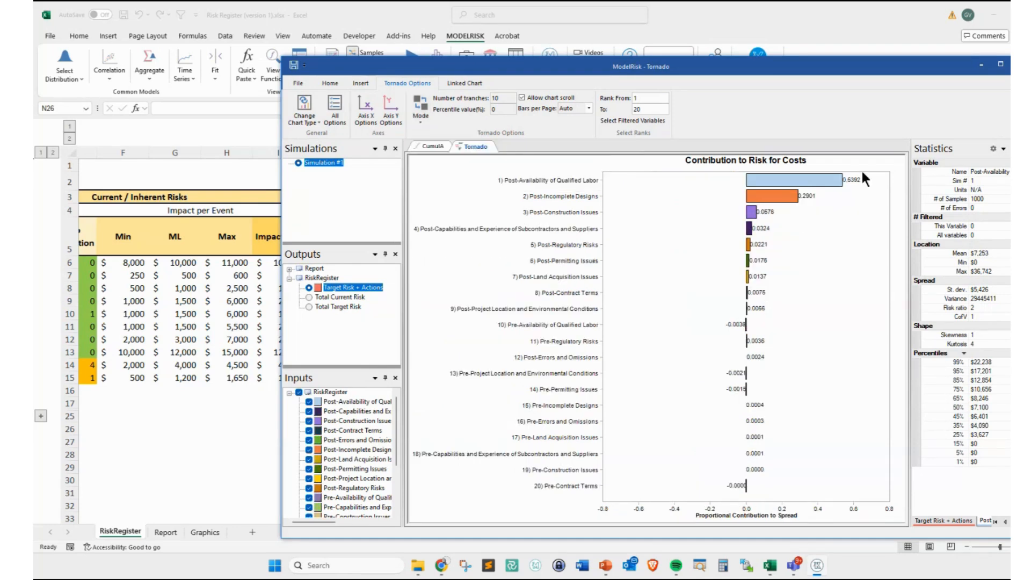
mouse_move(756, 192)
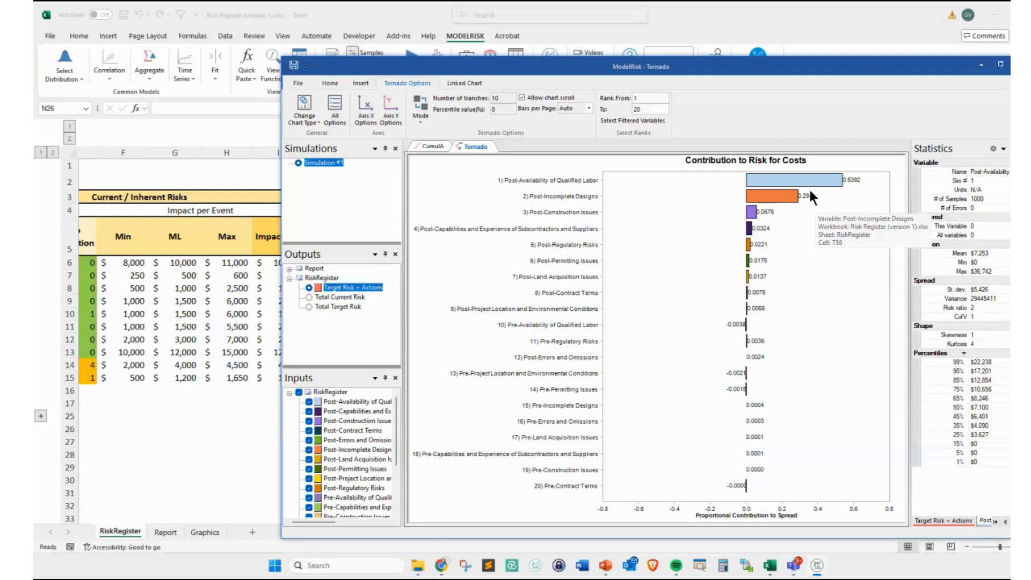
mouse_move(832, 165)
left_mouse_down()
mouse_move(765, 185)
mouse_move(846, 204)
mouse_move(820, 154)
left_mouse_up()
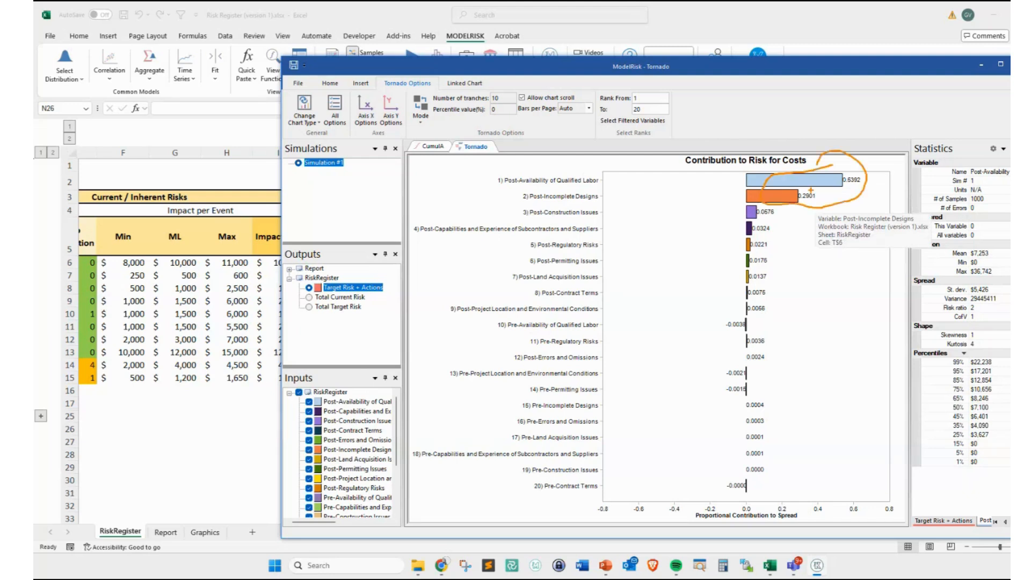
mouse_move(803, 215)
left_mouse_down()
mouse_move(804, 324)
mouse_move(841, 317)
mouse_move(843, 336)
left_mouse_up()
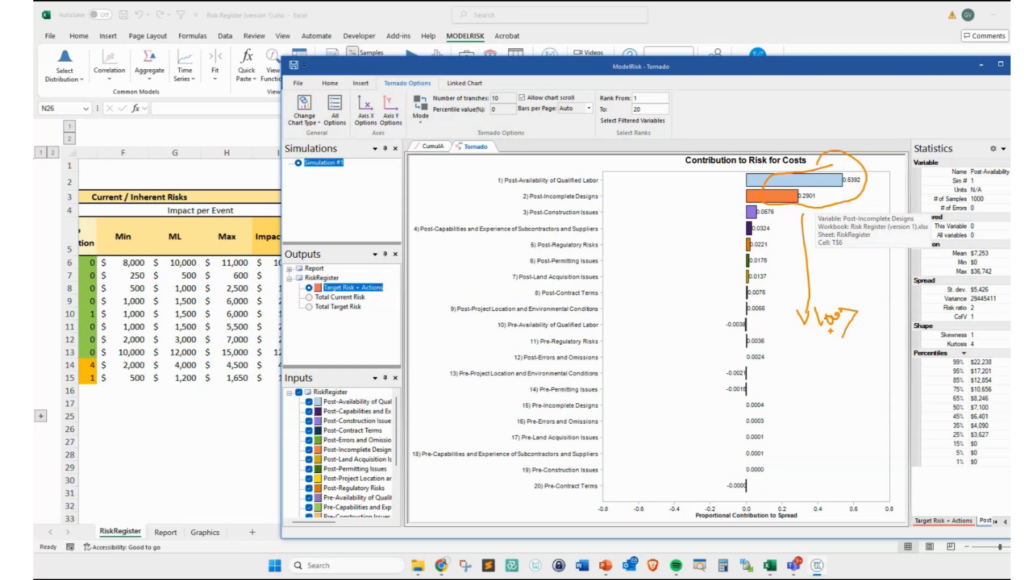
key("Escape")
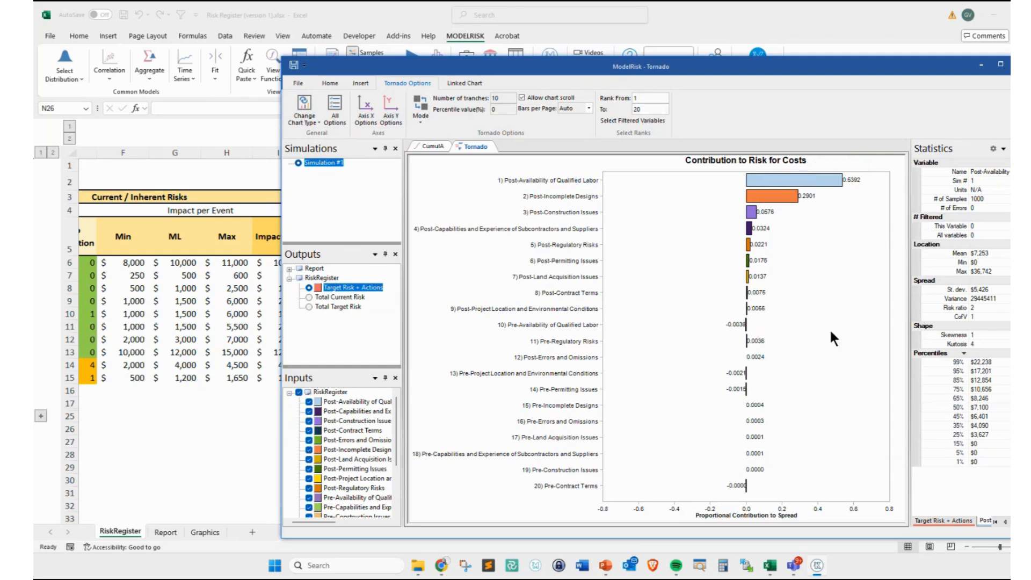
- Insert a box plot comparing Total Current Risk, Total Target Risk and Target Risk + Actions, without the Construction output
left_click(364, 85)
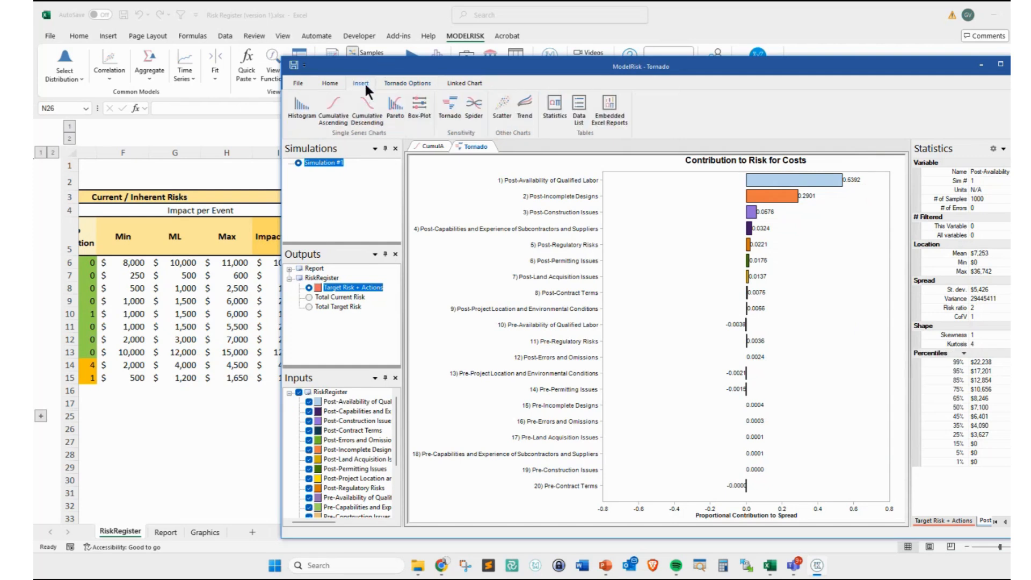
left_click(419, 119)
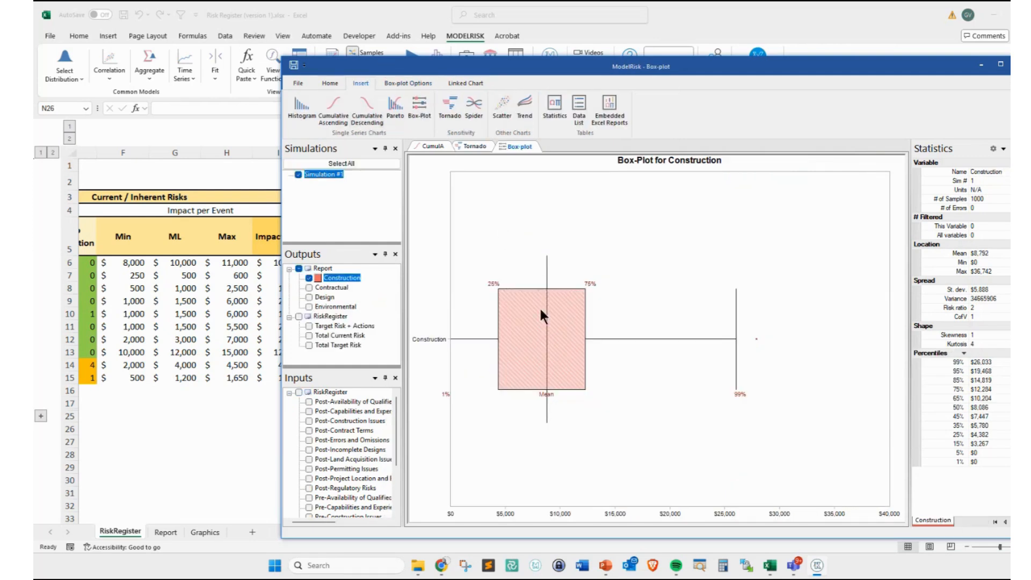
left_click(309, 278)
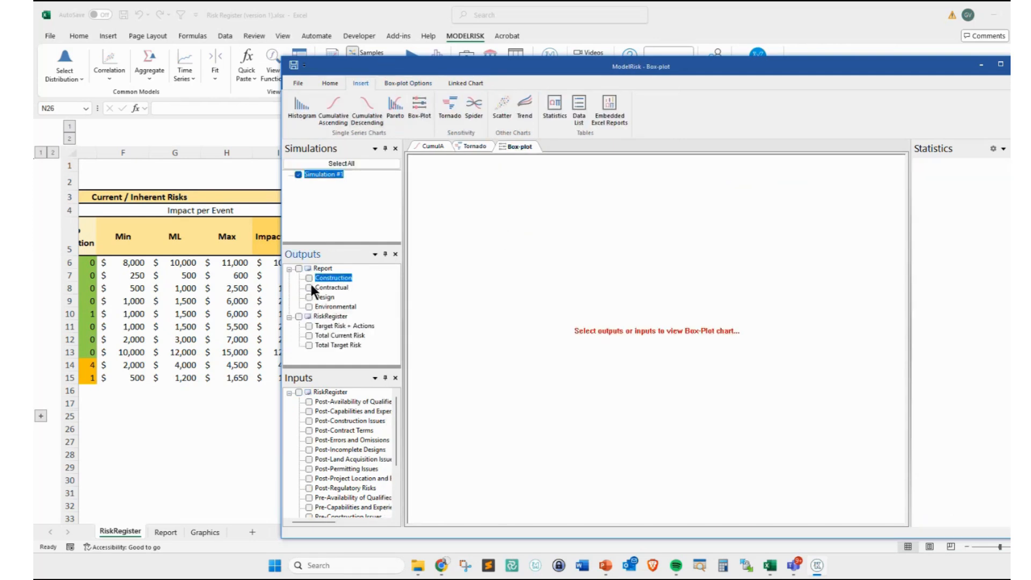
left_click(309, 335)
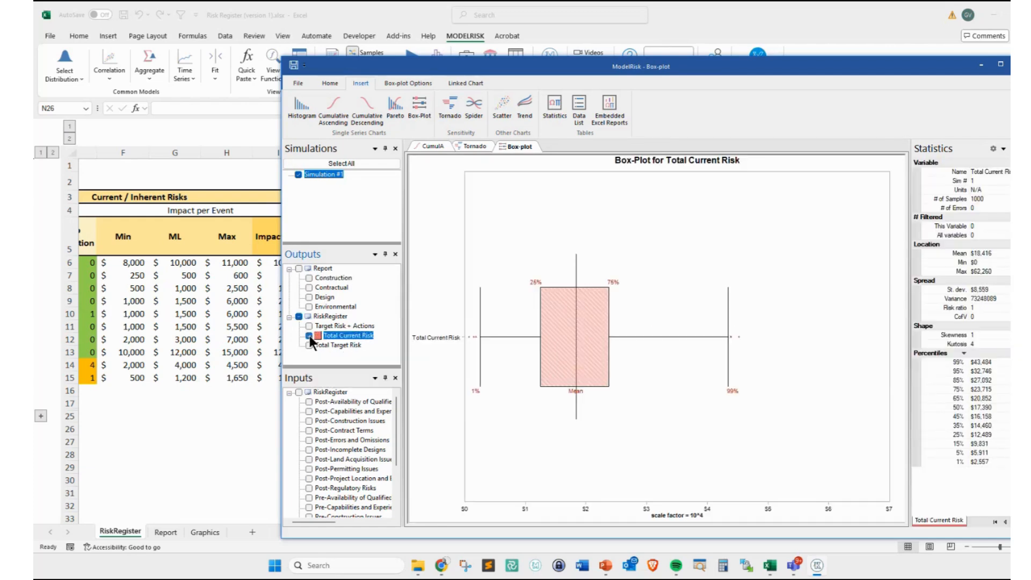
left_click(308, 344)
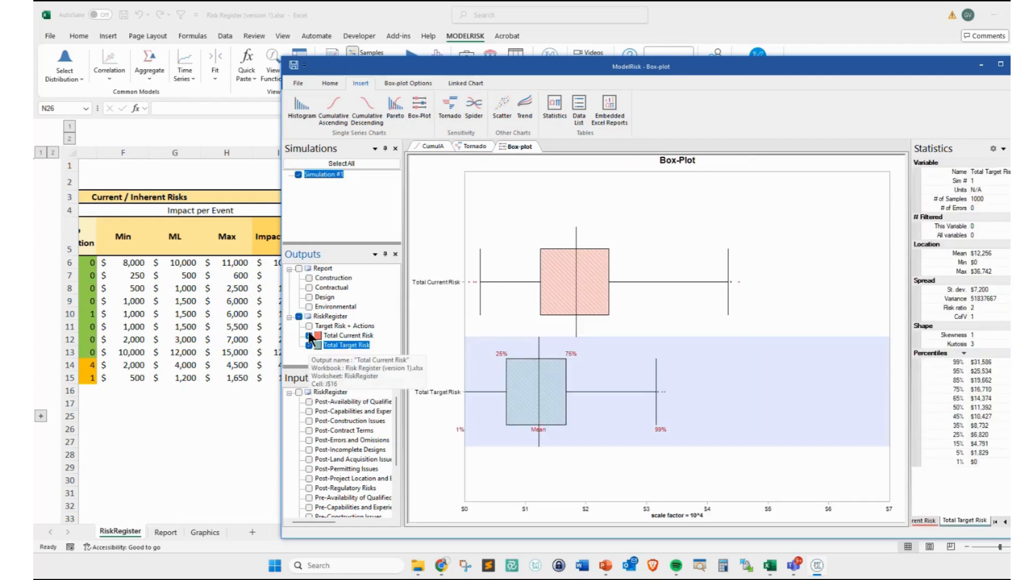
left_click(309, 326)
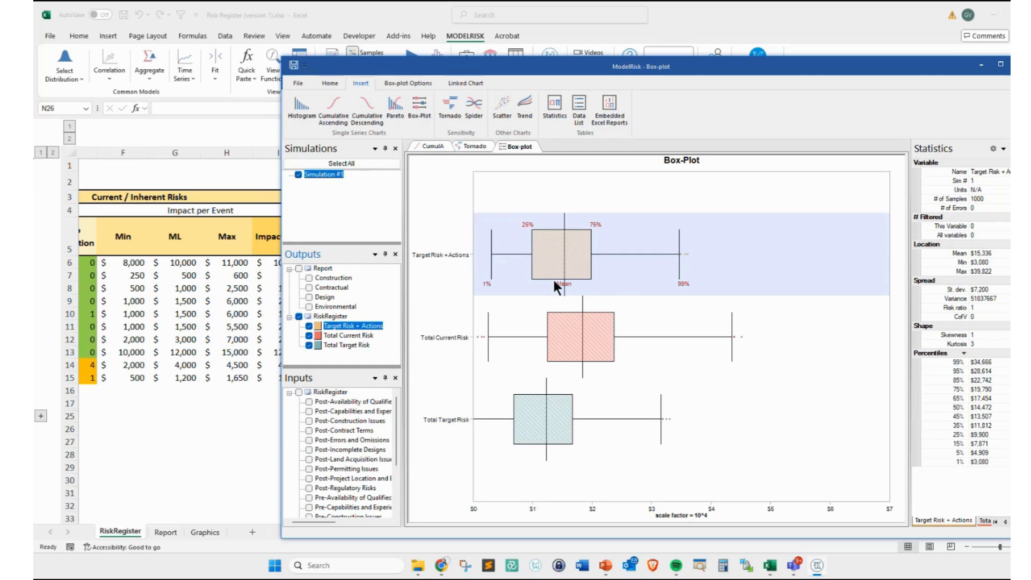
- Clear all RiskRegister outputs from the box plot and enlarge the list of inputs
left_click(299, 316)
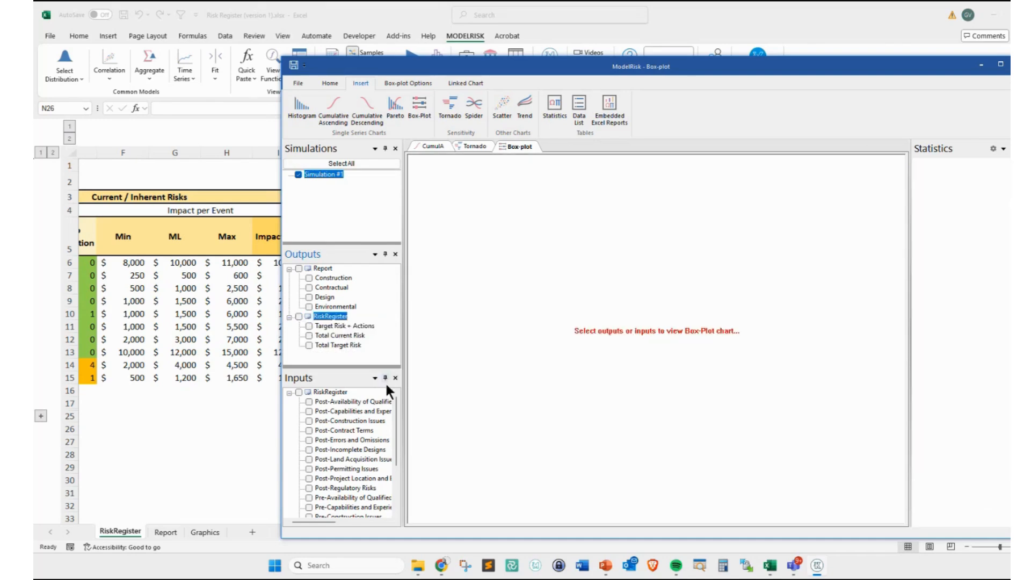
mouse_move(394, 426)
left_mouse_down()
mouse_move(389, 472)
mouse_move(391, 416)
left_mouse_up()
left_click_drag(317, 368, 317, 358)
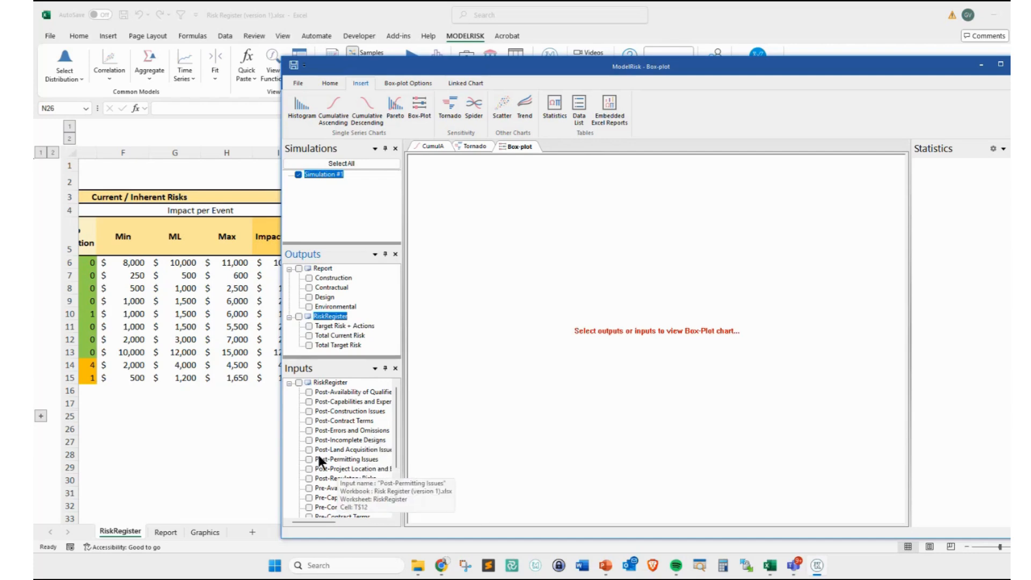
- Plot the inputs Post-Incomplete Designs, Pre-Land Acquisition Issues, Pre-Incomplete Designs and Pre-Errors and Omissions in the box plot
left_click(325, 440)
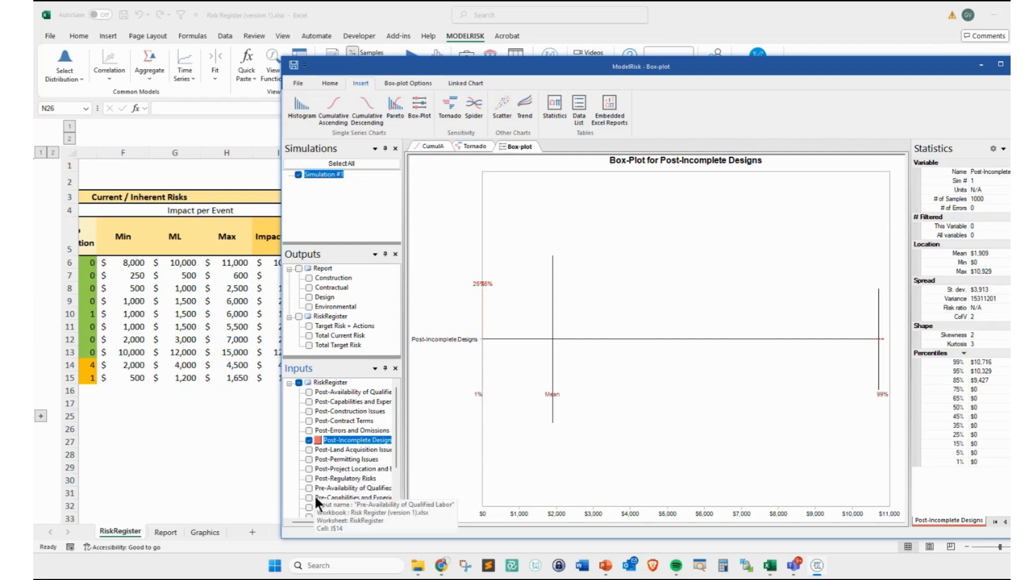
scroll(317, 489, "down", 3)
left_click(309, 477)
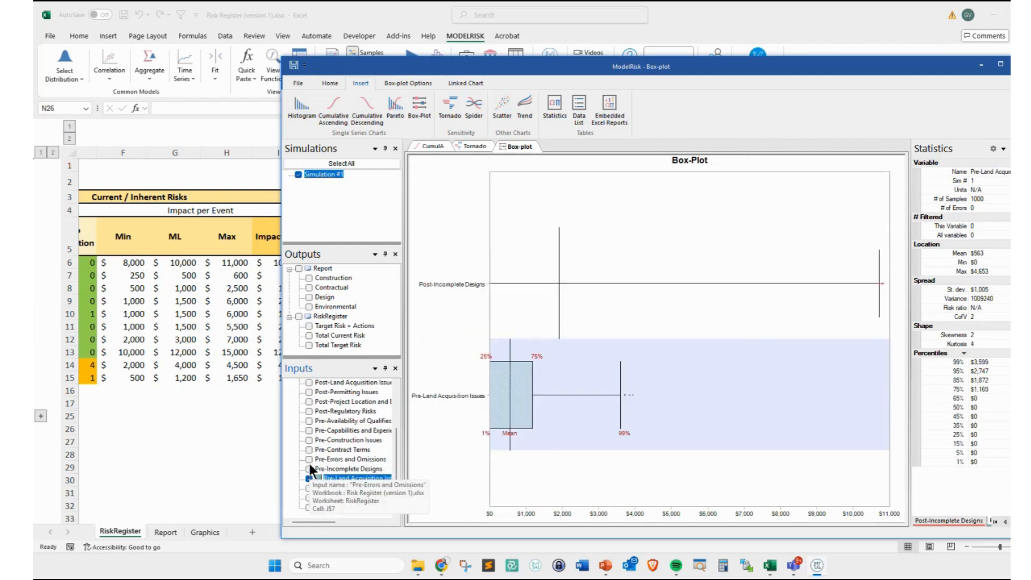
left_click(309, 468)
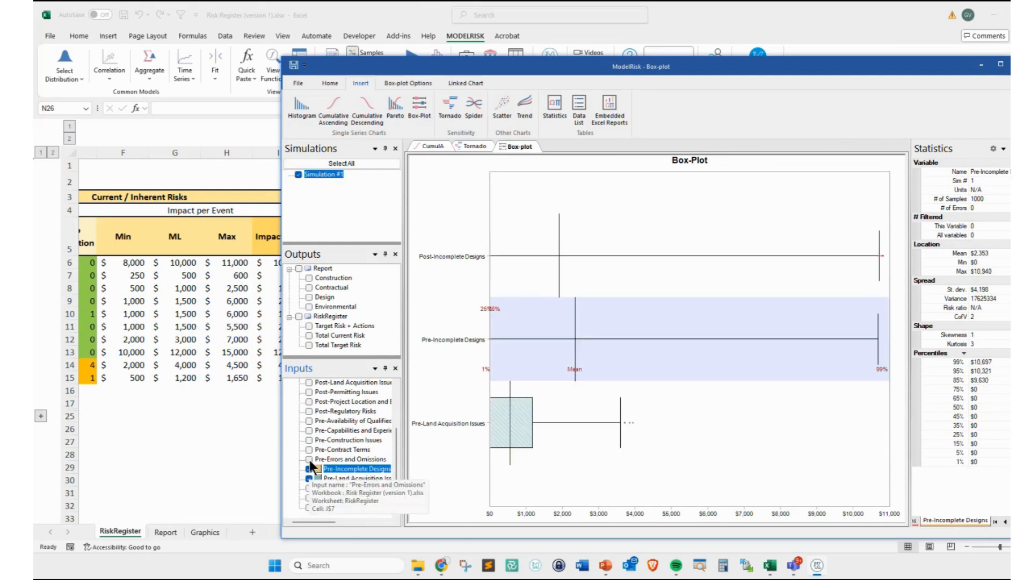
left_click(310, 461)
- Remove the Pre-Land Acquisition Issues, Pre-Incomplete Designs, Pre-Errors and Omissions and Post-Incomplete Designs inputs from the box plot
left_click(310, 477)
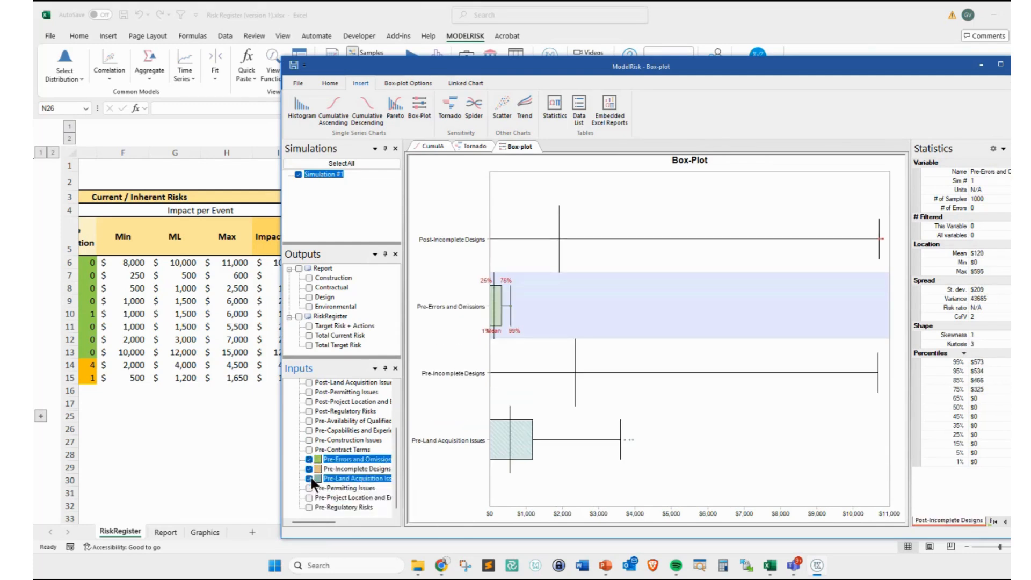
left_click(310, 467)
left_click(309, 459)
scroll(312, 454, "up", 3)
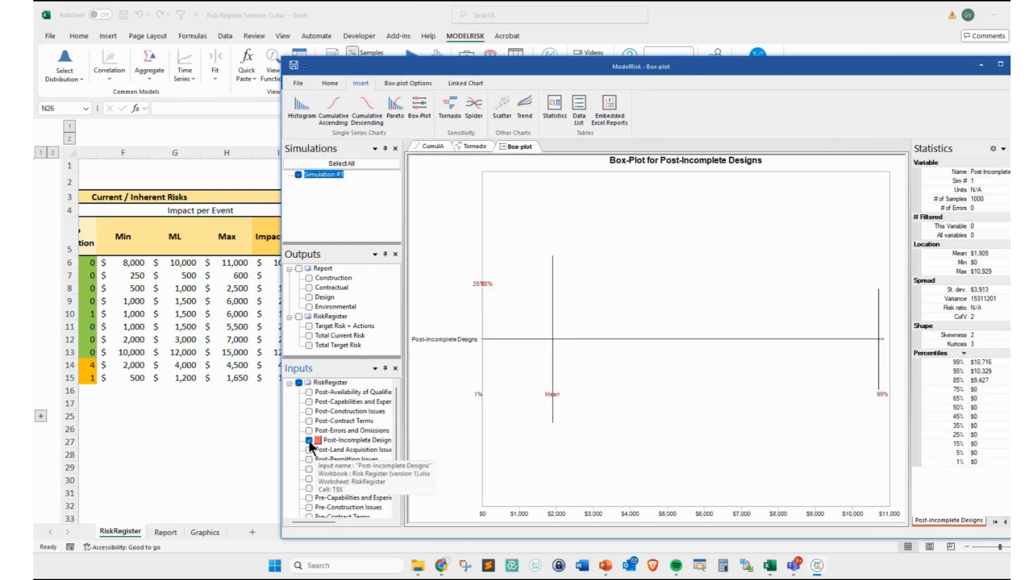
left_click(310, 440)
- Plot Post-Permitting Issues alongside the Target Risk + Actions output, then clear both from the box plot
left_click(311, 458)
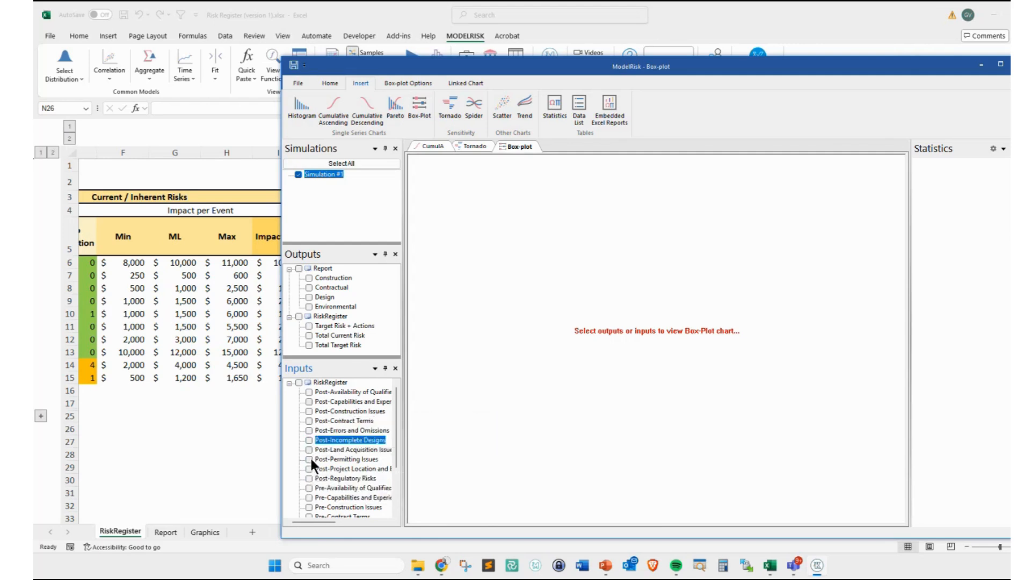
left_click(308, 325)
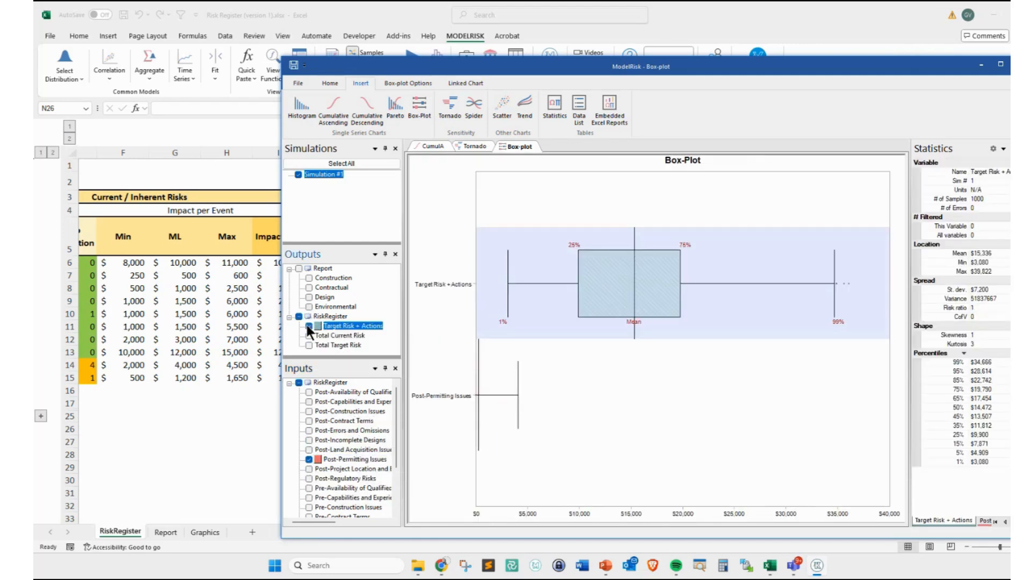
left_click(307, 324)
left_click(310, 460)
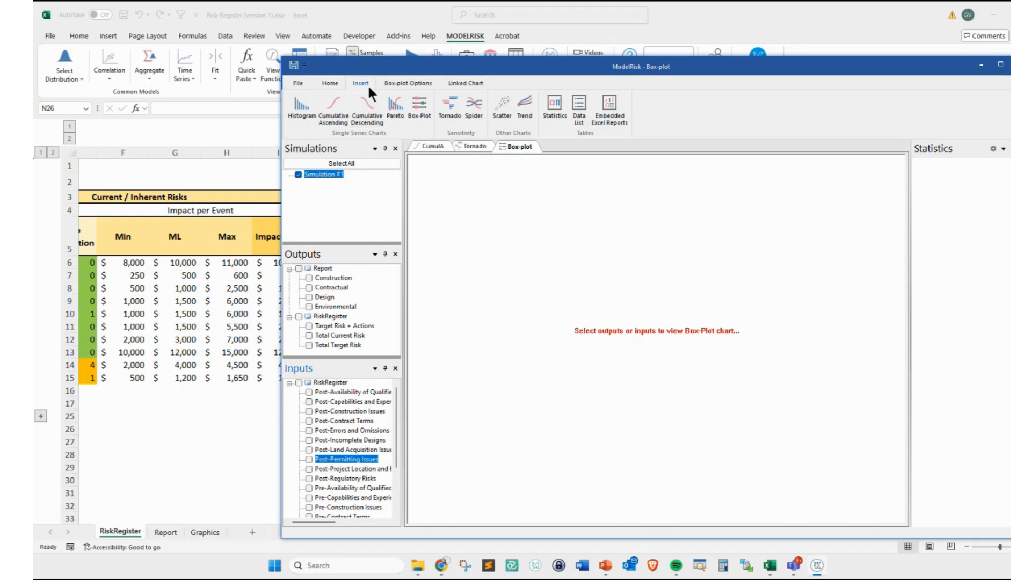
- Insert a data list of the simulation's outputs and inputs and review its samples from first to last
left_click(575, 111)
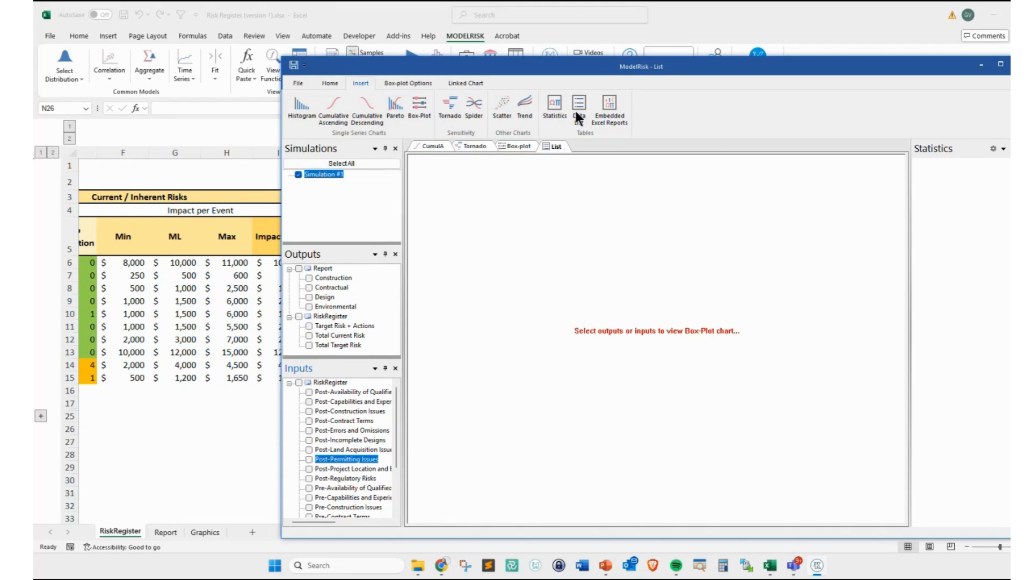
left_click_drag(899, 169, 824, 501)
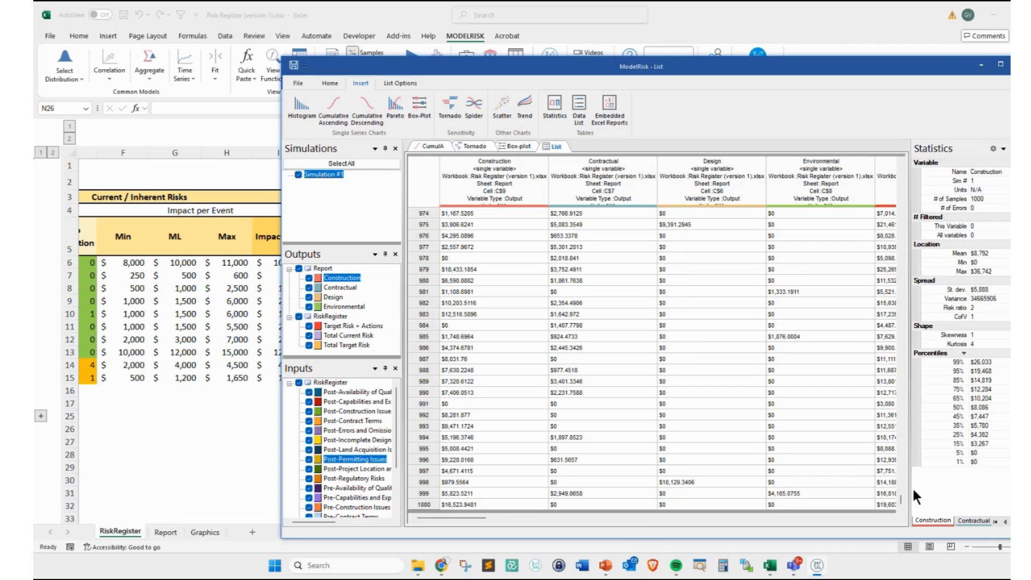
left_click_drag(900, 497, 913, 161)
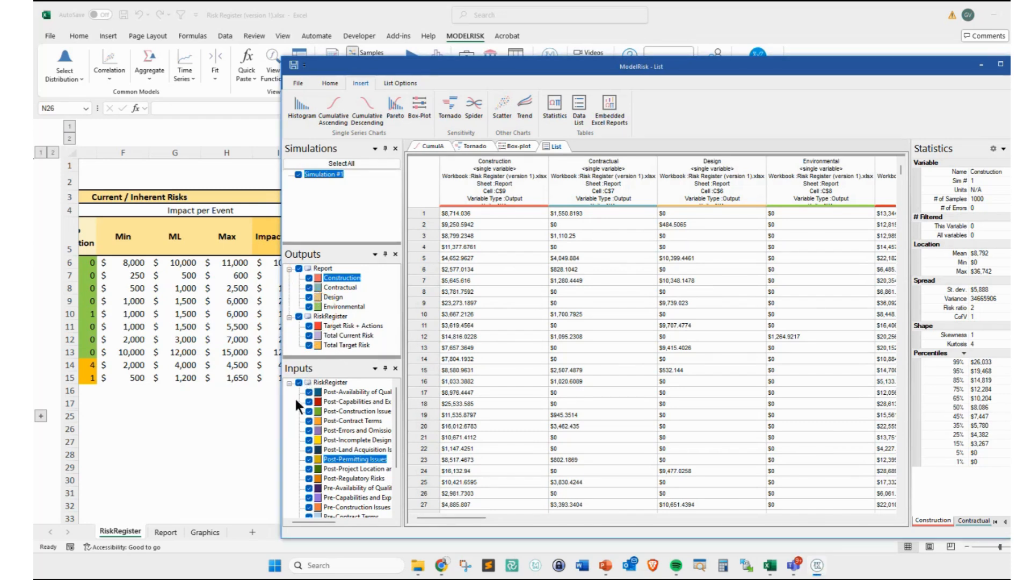
- Reduce the data list to the Target Risk + Actions and Total Current Risk outputs by deselecting all other variables
left_click(298, 382)
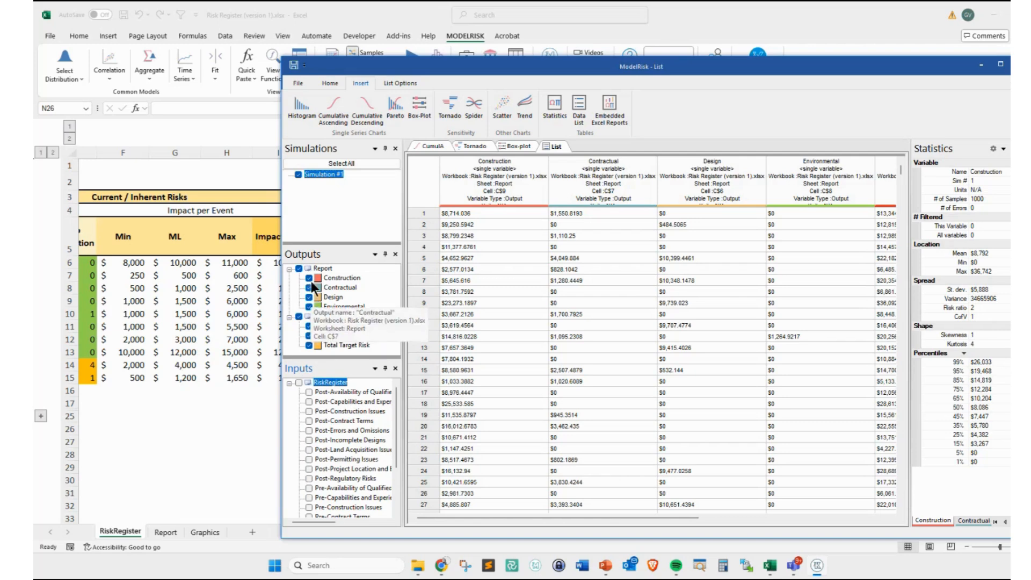
left_click(298, 268)
left_click(308, 345)
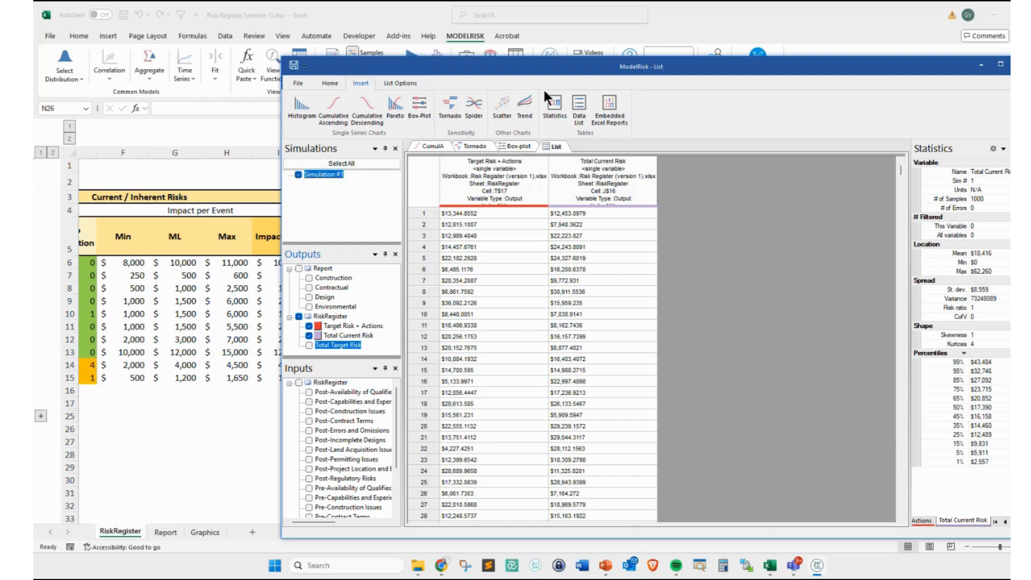
- Insert a scatter chart and replace its default variables with the Total Target Risk and Total Current Risk outputs
left_click(503, 109)
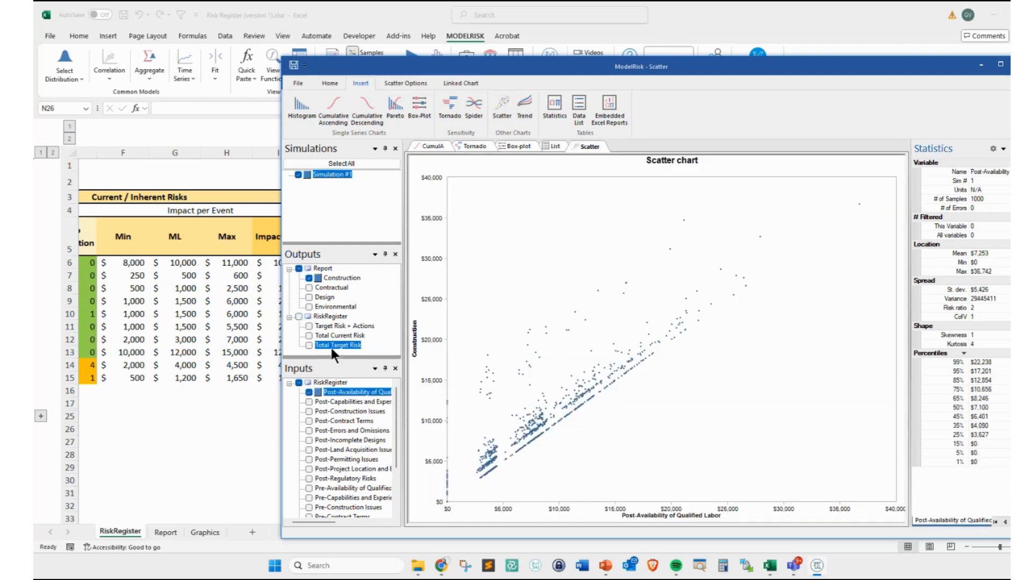
left_click(309, 391)
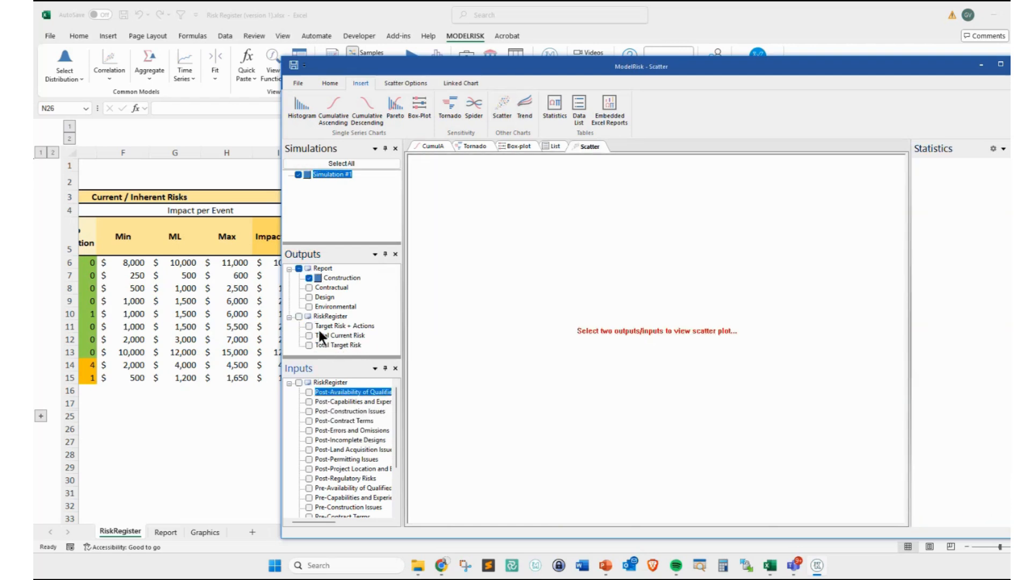
left_click(308, 278)
left_click(309, 344)
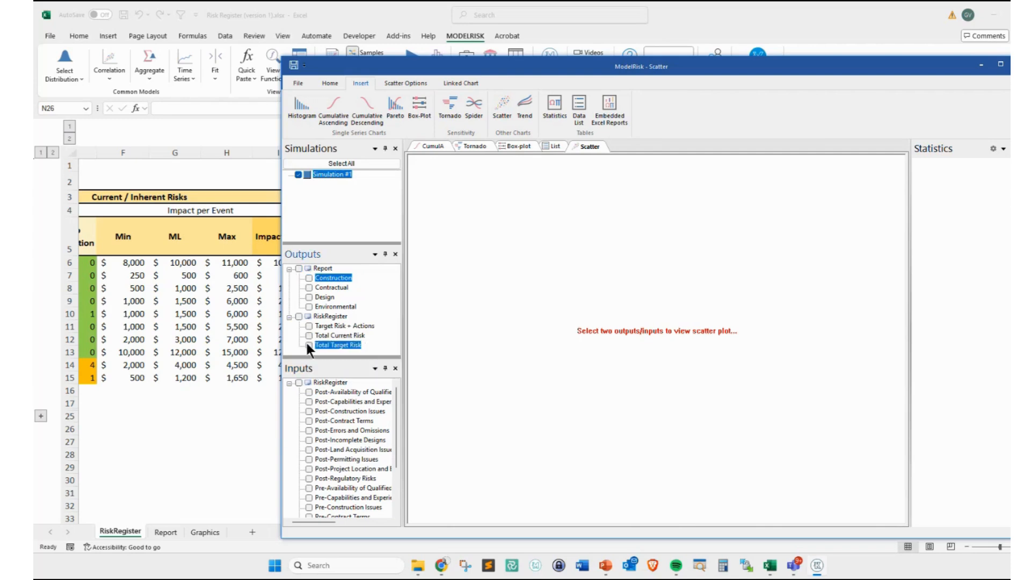
left_click(309, 337)
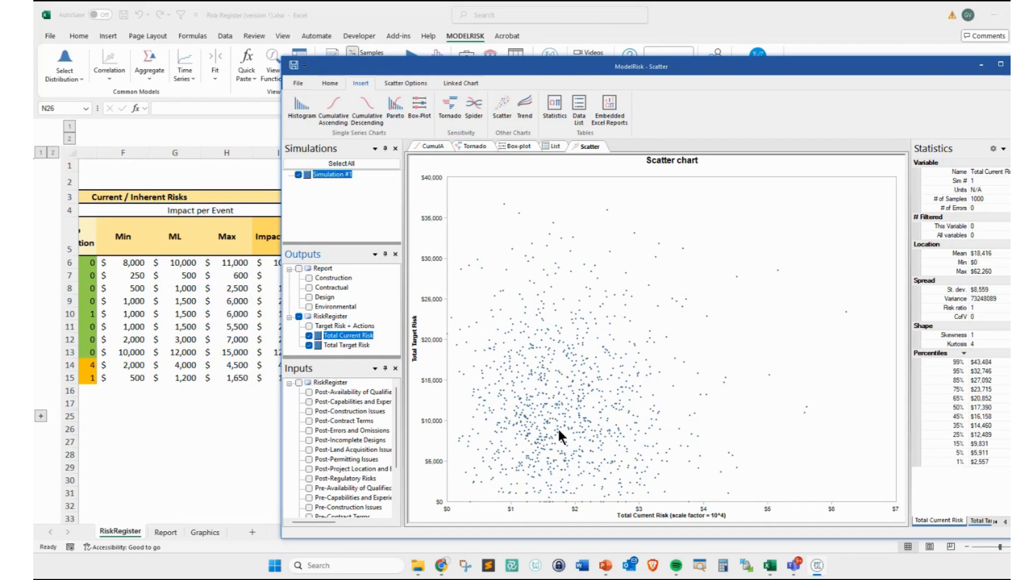
- Close the simulation results window and expand the collapsed Report rows beneath the risk register
left_click(330, 85)
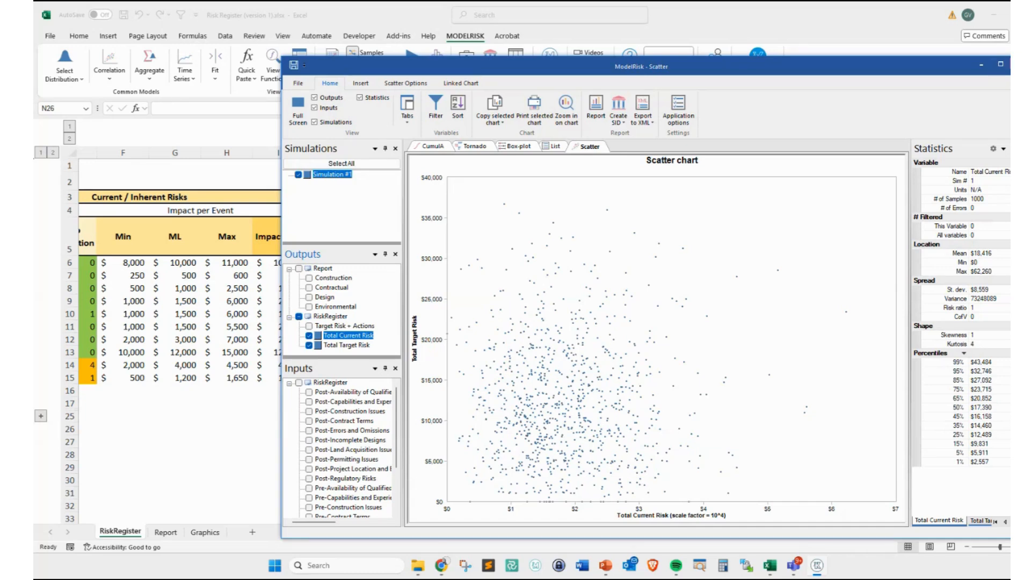
left_click(1019, 64)
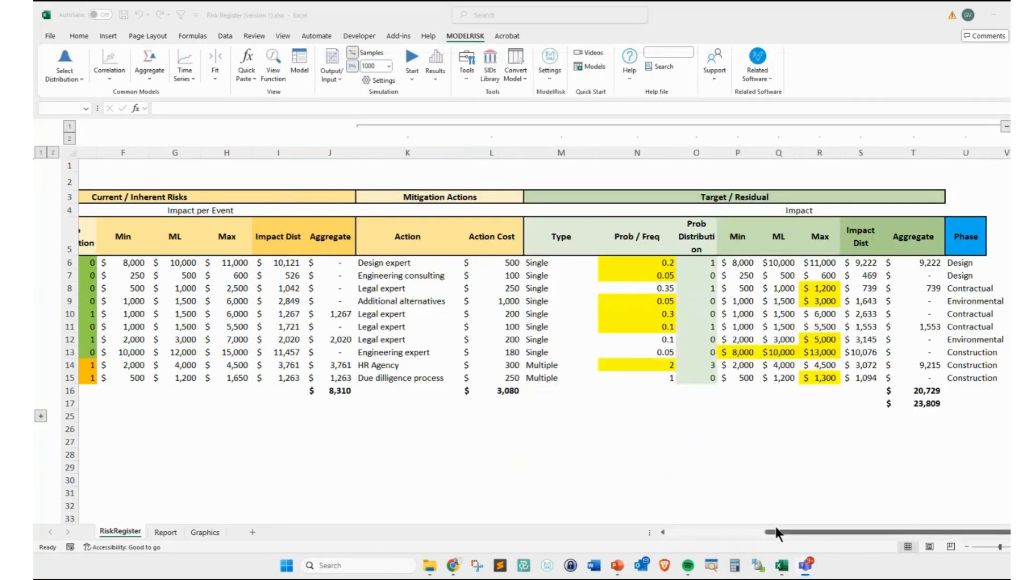
left_click_drag(778, 531, 631, 529)
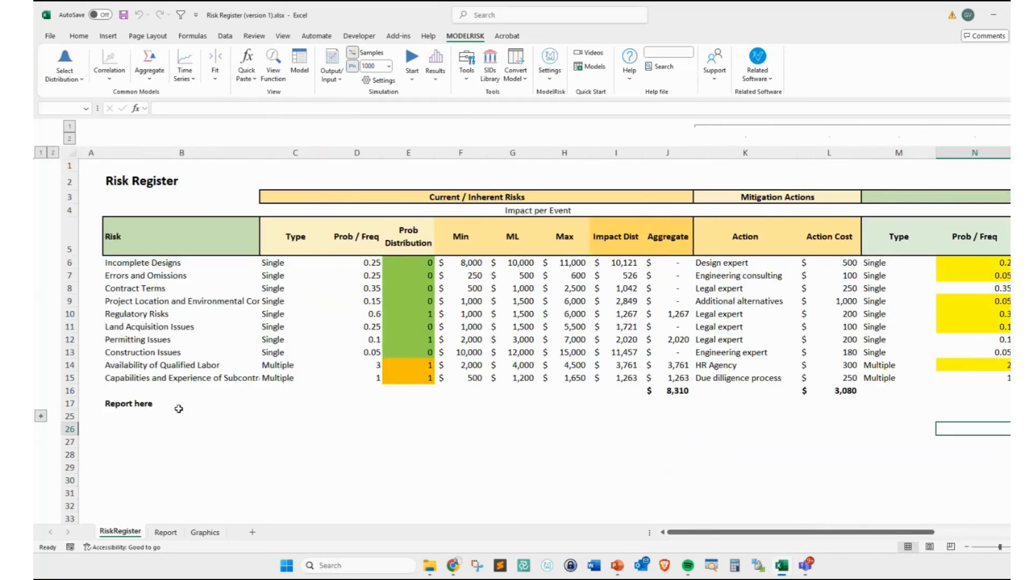
left_click(40, 416)
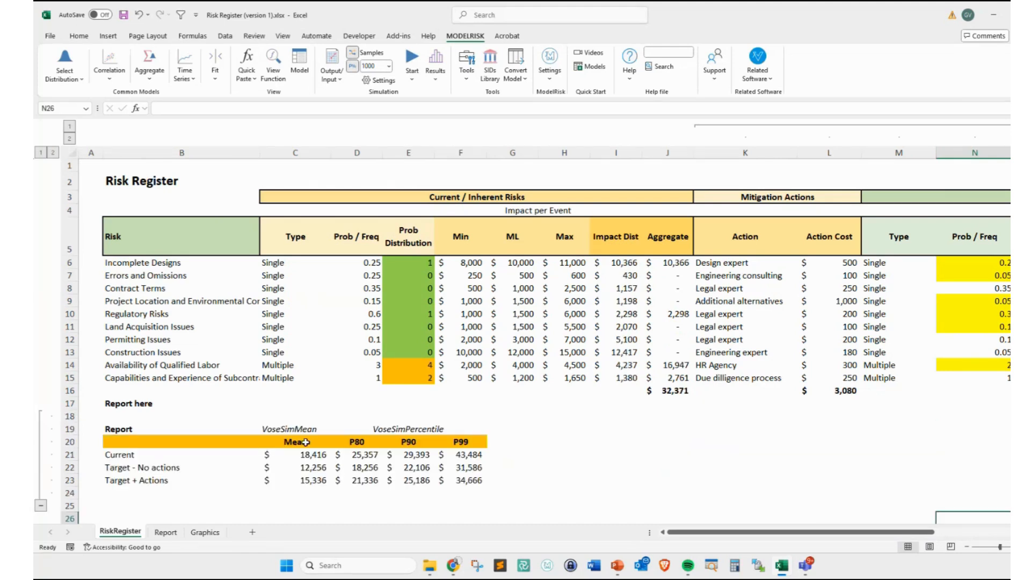
left_click_drag(301, 430, 430, 480)
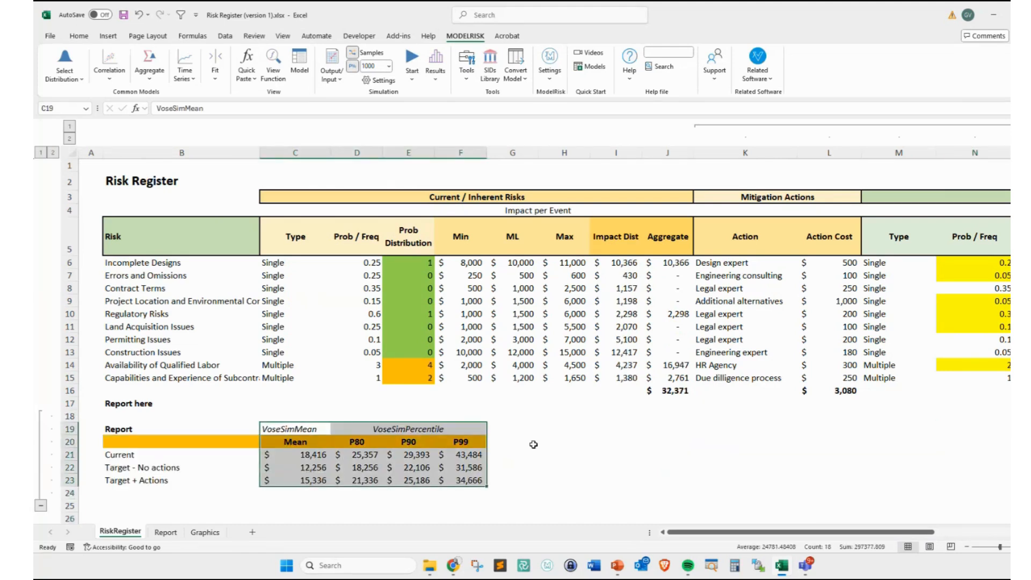
left_click(533, 444)
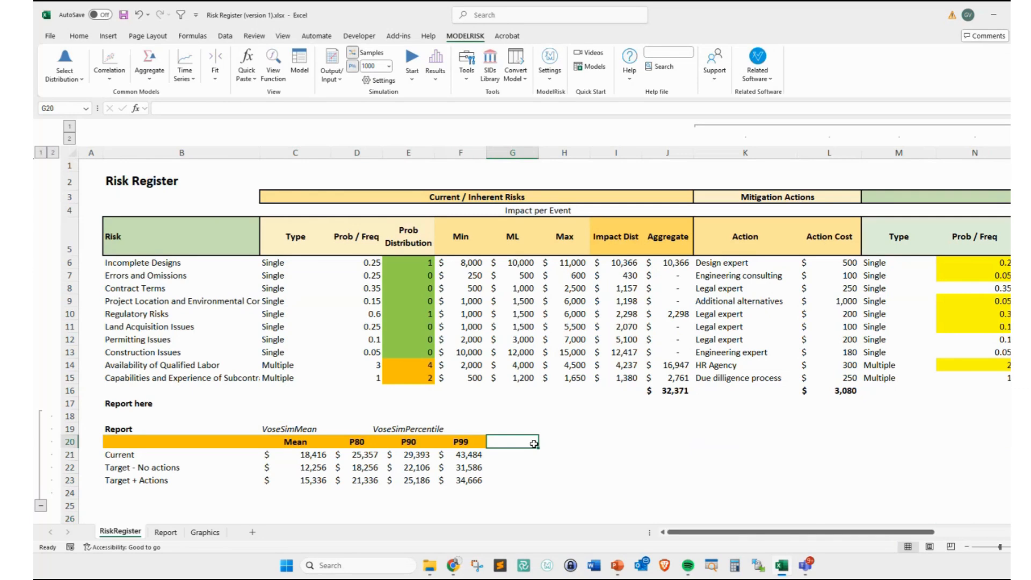
- Inspect the VoseSimMean and P80 VoseSimPercentile formulas in the report's Current row without changing them
left_click(435, 59)
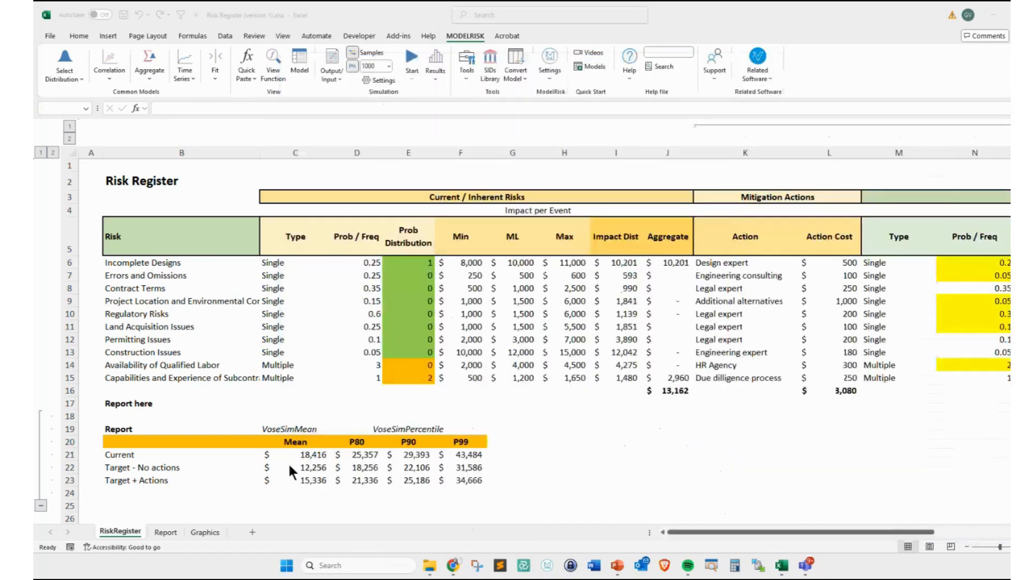
left_click(295, 451)
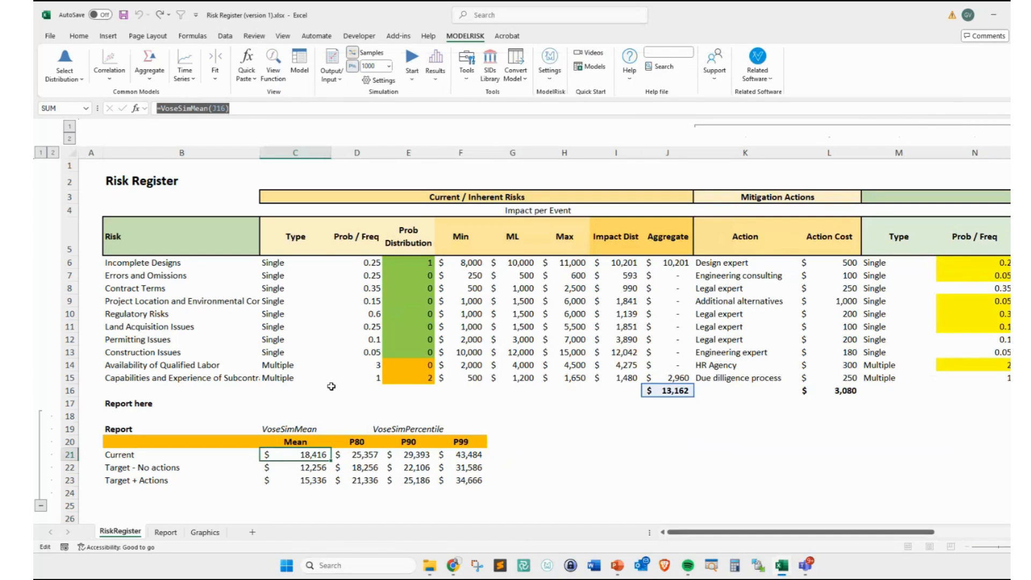
left_click(357, 454)
left_click(271, 108)
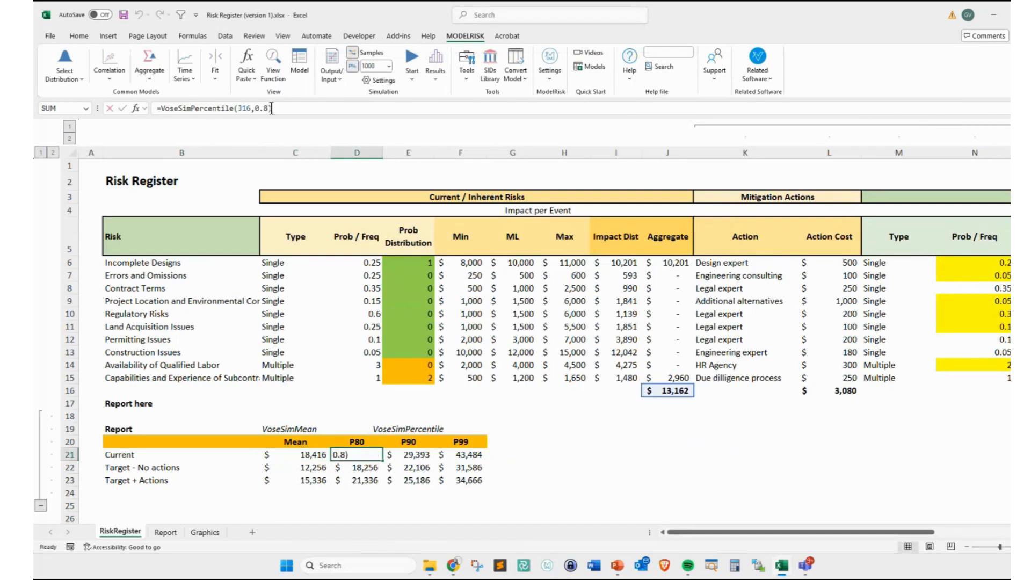
key("Escape")
left_click(521, 459)
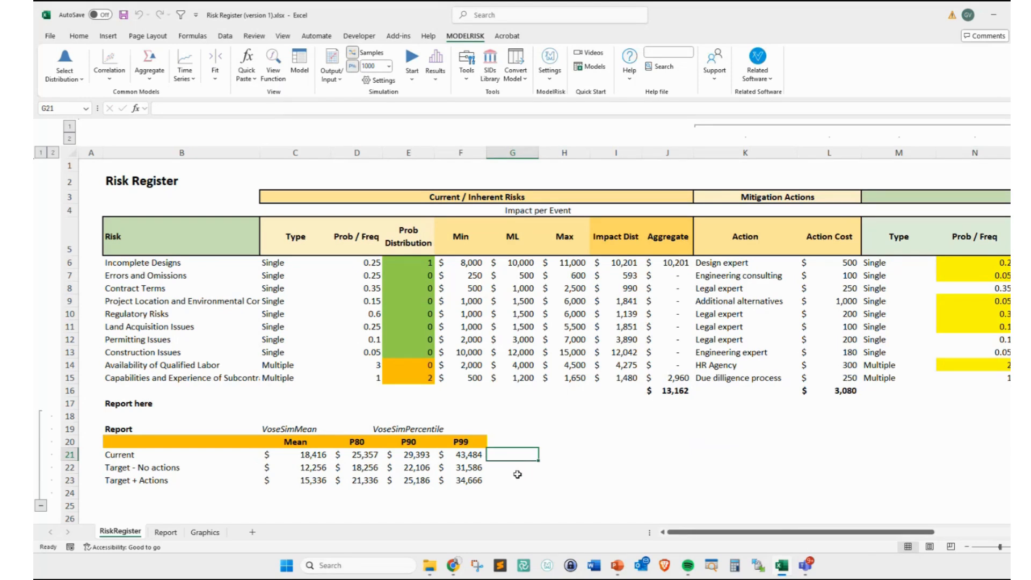
- Review the P80 percentile formulas for the Current, Target - No actions and Target + Actions rows
scroll(517, 474, "down", 2)
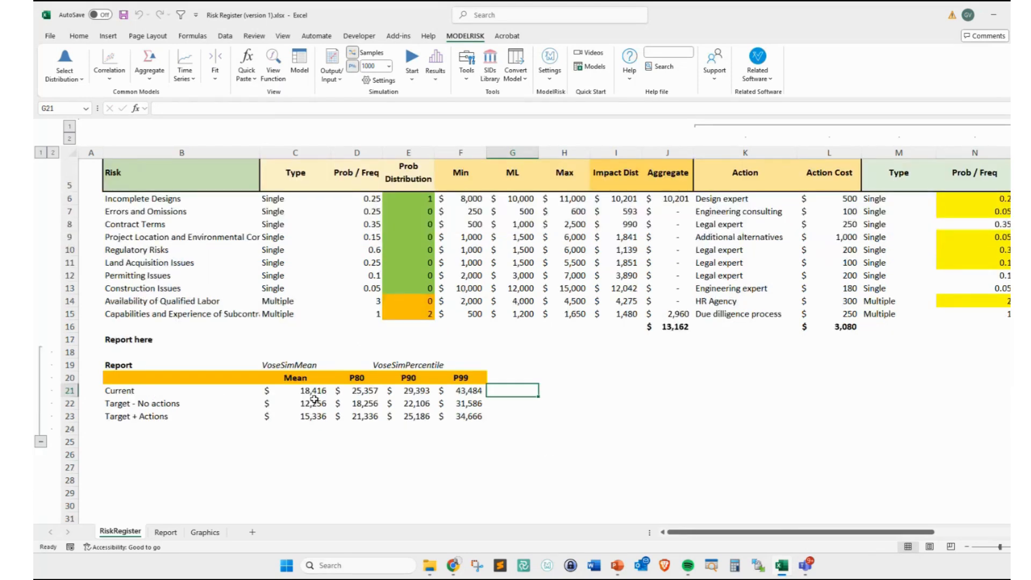
left_click(368, 392)
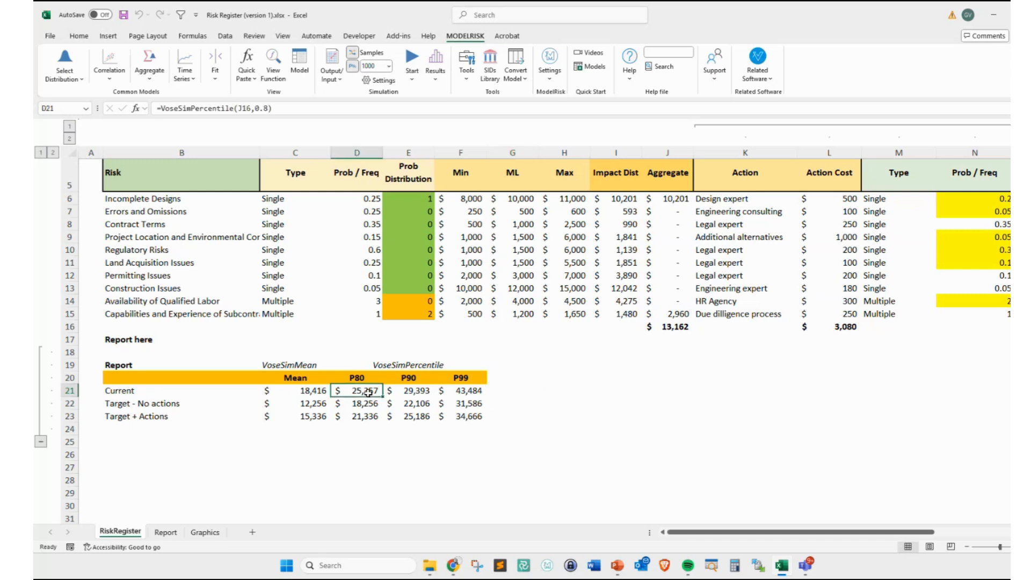
key("Down")
key("Down")
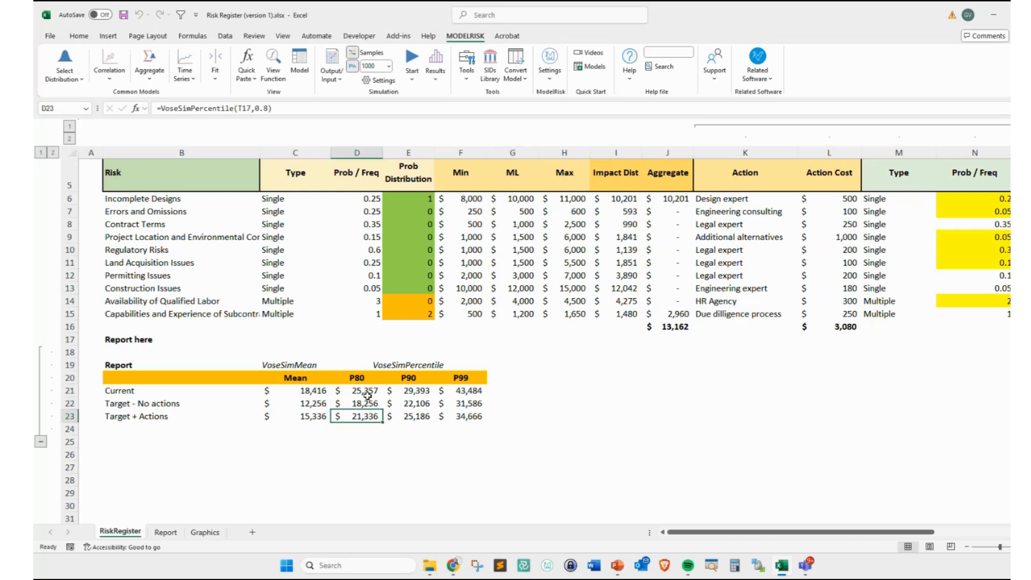
left_click_drag(367, 396, 360, 420)
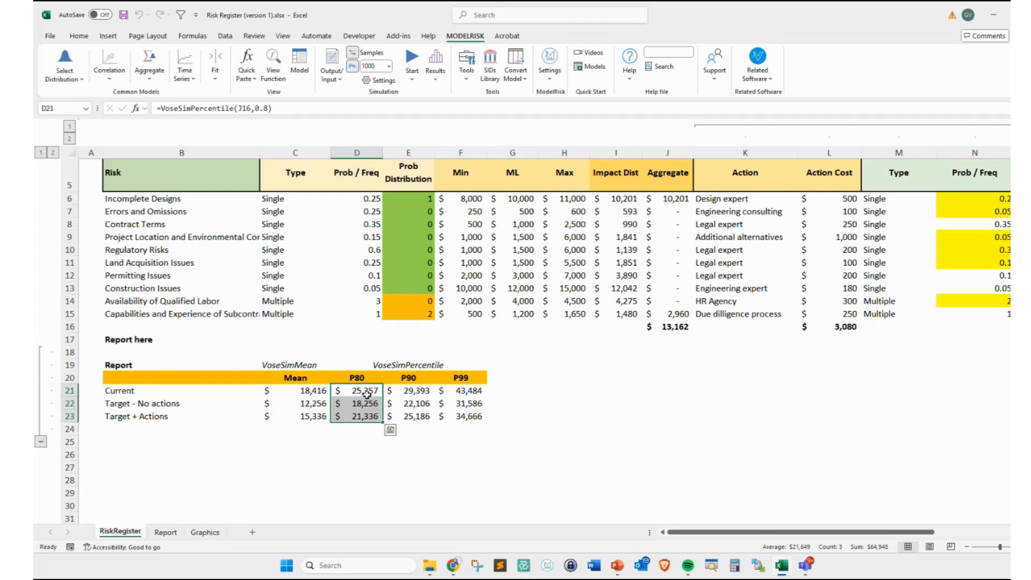
left_click(364, 409)
left_click(368, 390)
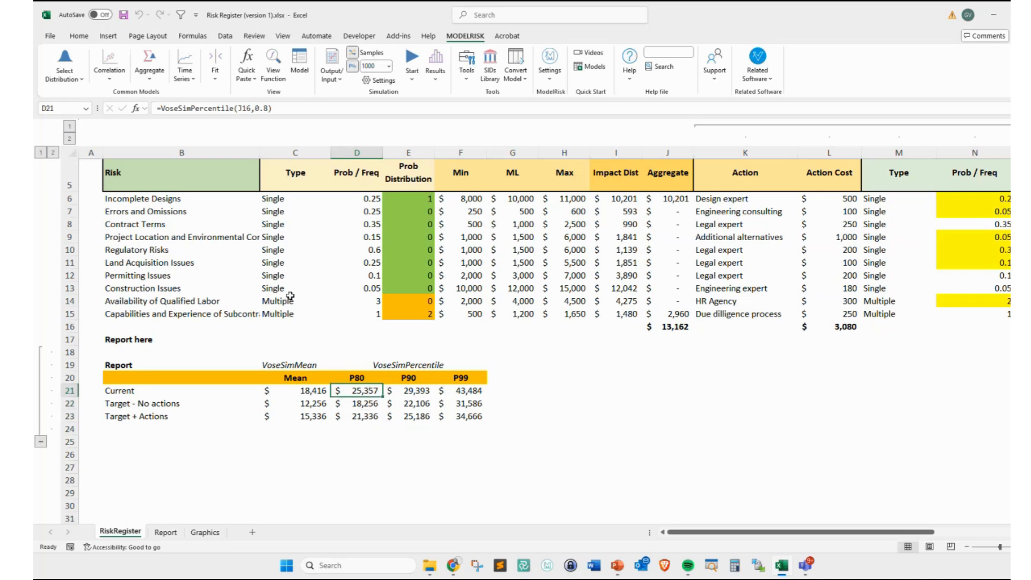
- Trace the Current row's P80 formula to its source total J16, then check the P90 formula for Target - No actions
key("F2")
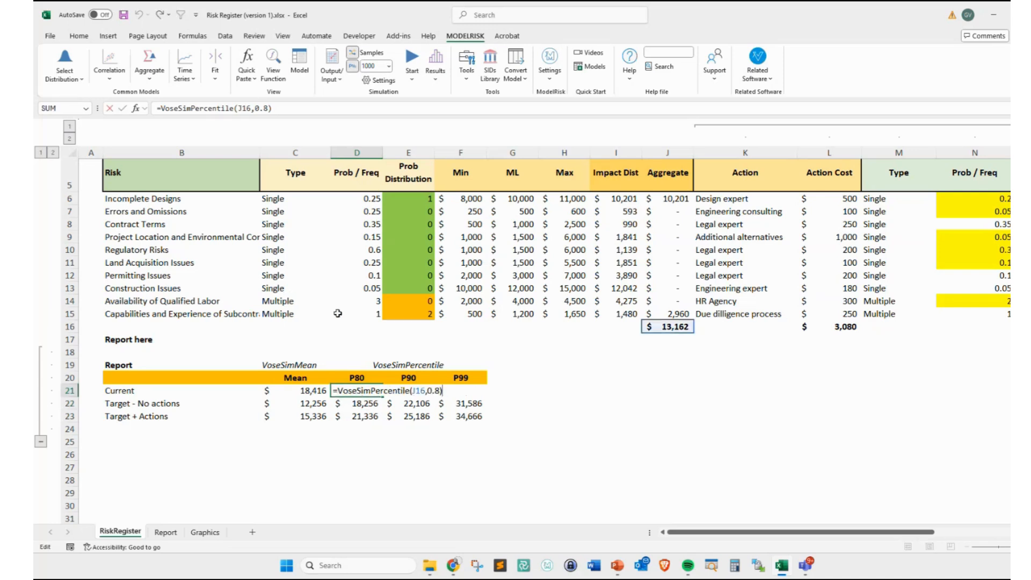
mouse_move(650, 311)
left_mouse_down()
mouse_move(671, 312)
mouse_move(614, 319)
mouse_move(469, 433)
mouse_move(388, 411)
mouse_move(405, 420)
left_mouse_up()
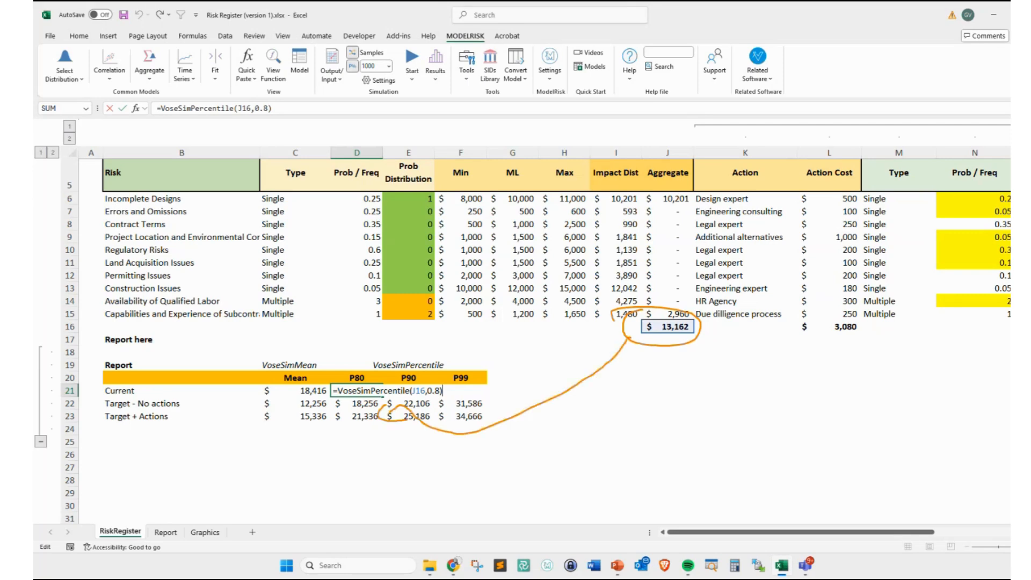
key("Escape")
left_click(412, 401)
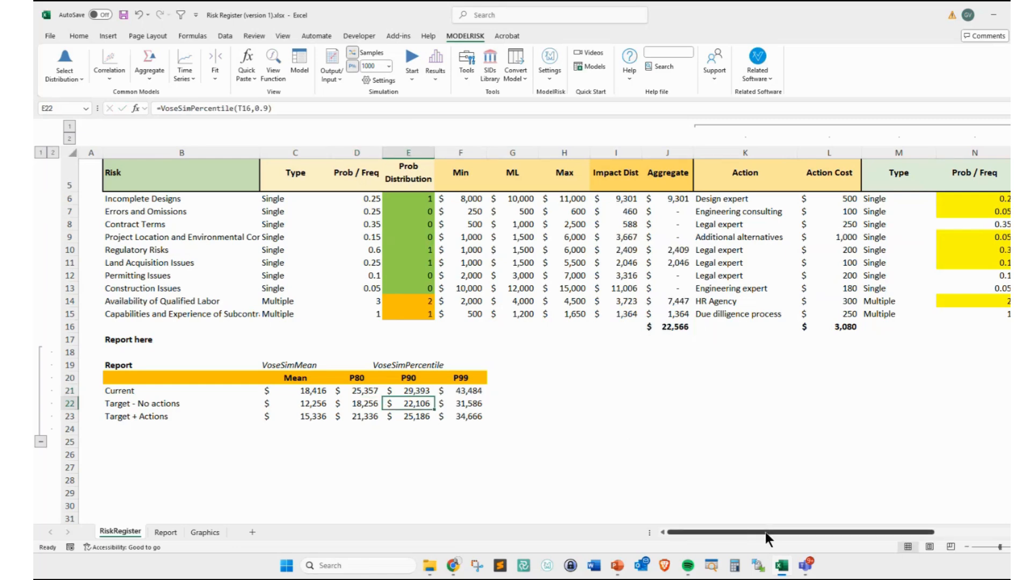
mouse_move(765, 532)
left_mouse_down()
mouse_move(846, 541)
mouse_move(754, 546)
left_mouse_up()
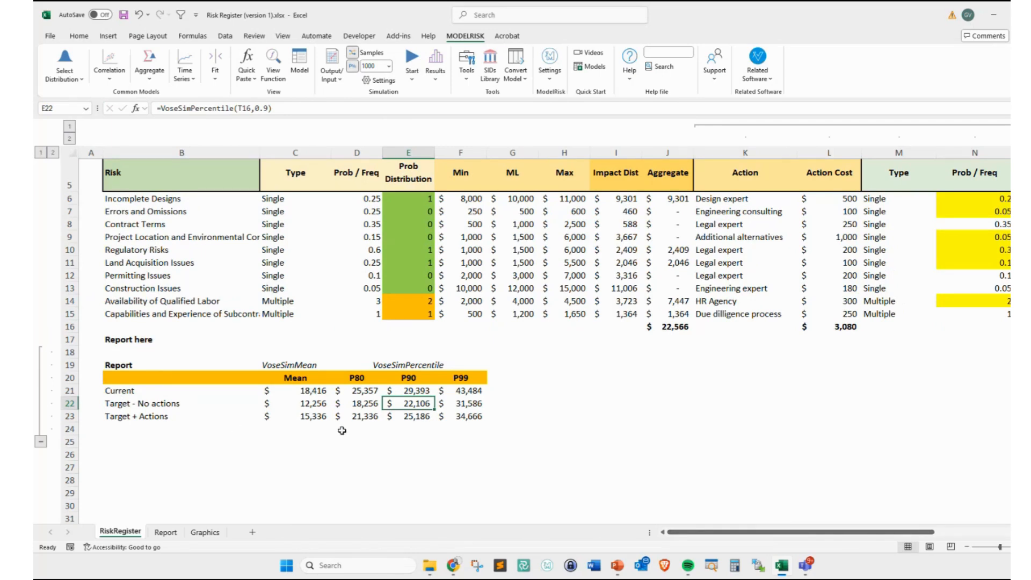
left_click(540, 358)
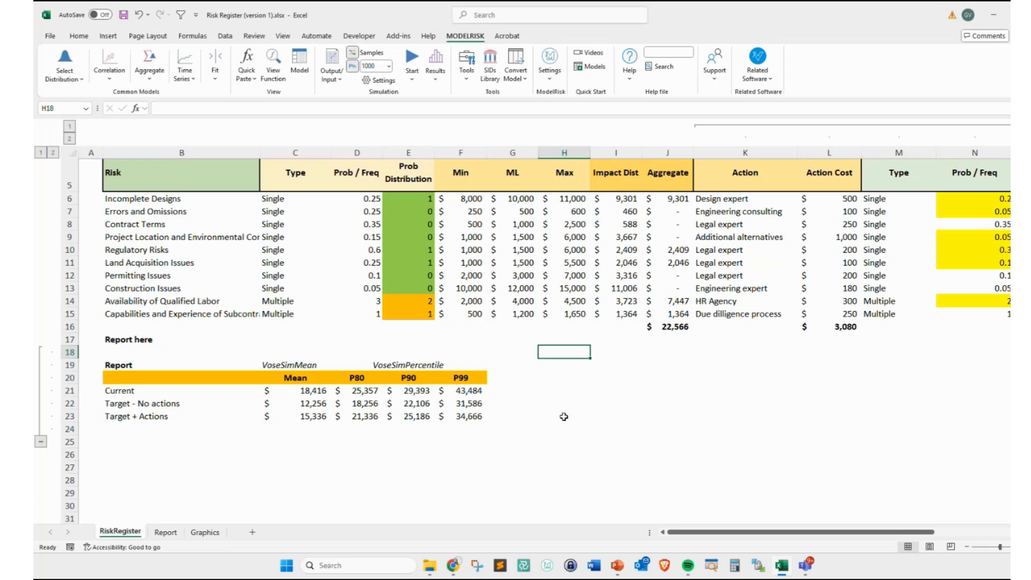
- Examine the Prob Distribution formula of the Incomplete Designs risk, focusing on the Vose prefix of VoseBernoulli, without changing it
left_click(294, 364)
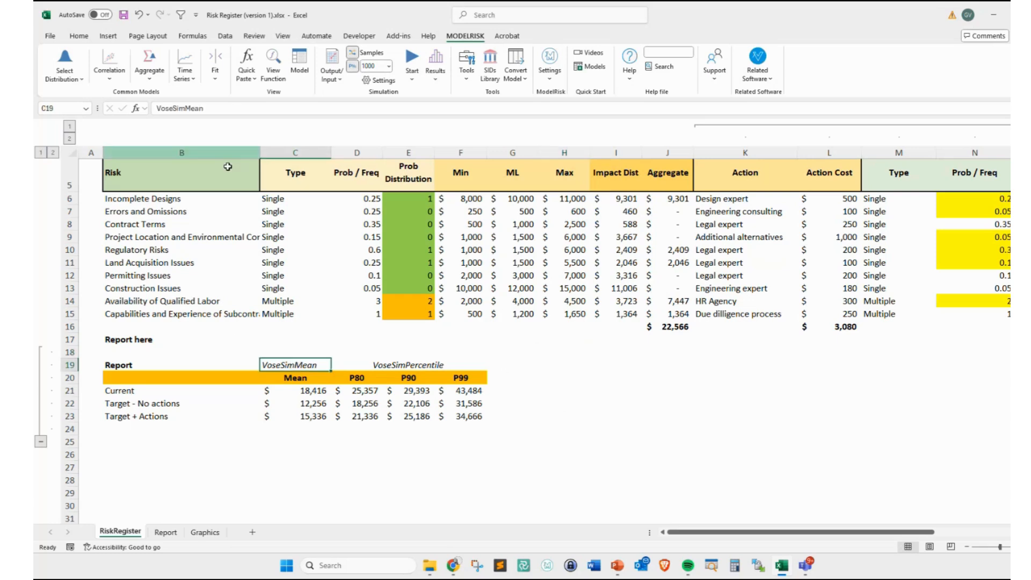
scroll(228, 167, "up", 2)
left_click(358, 261)
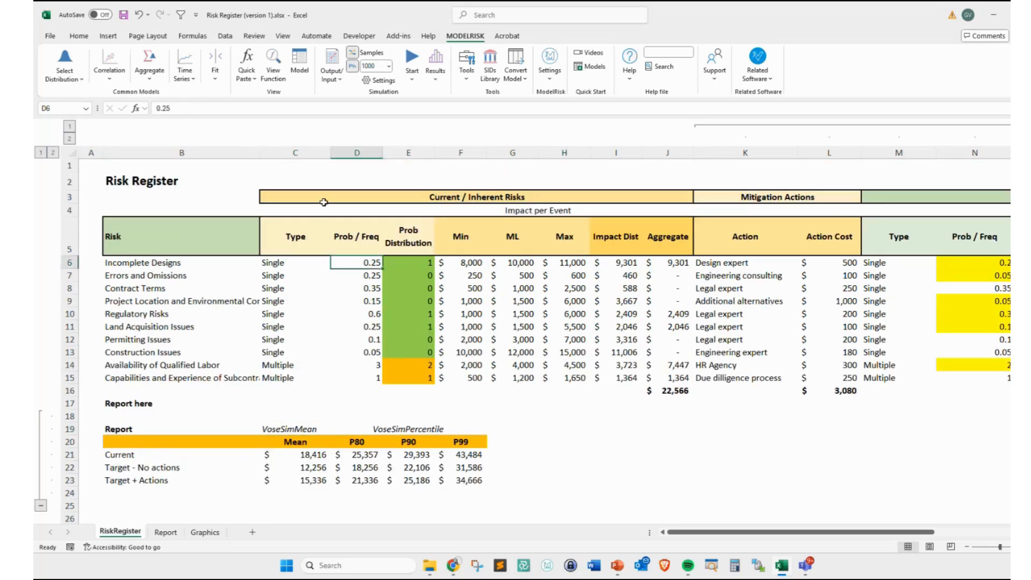
left_click(434, 264)
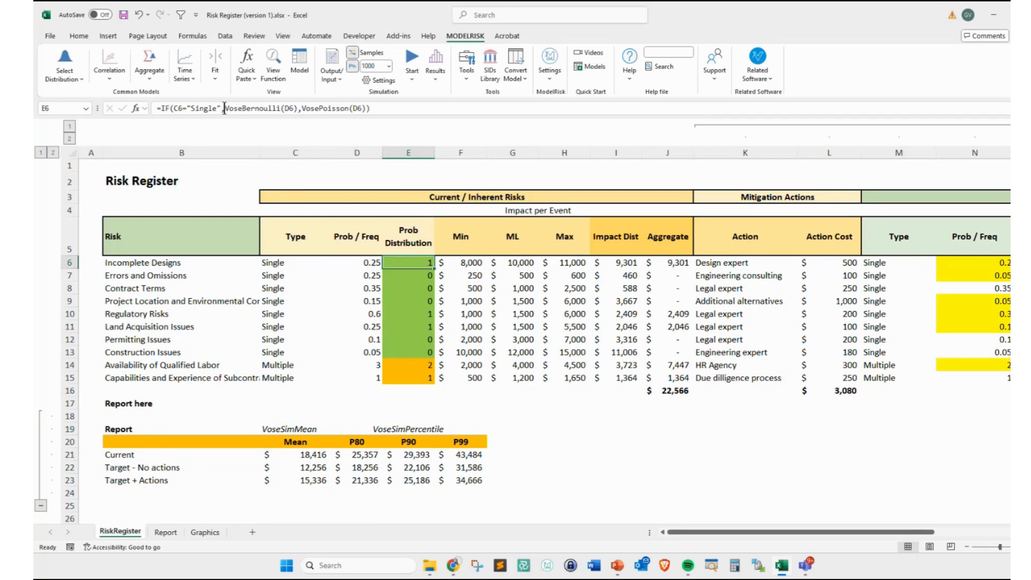
left_click_drag(225, 108, 243, 108)
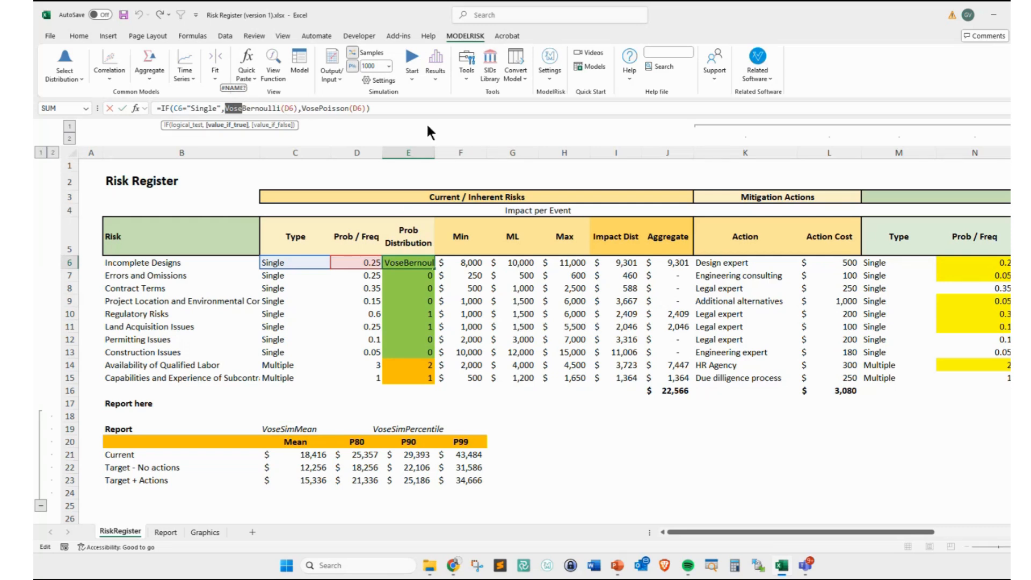
key("Escape")
left_click(616, 441)
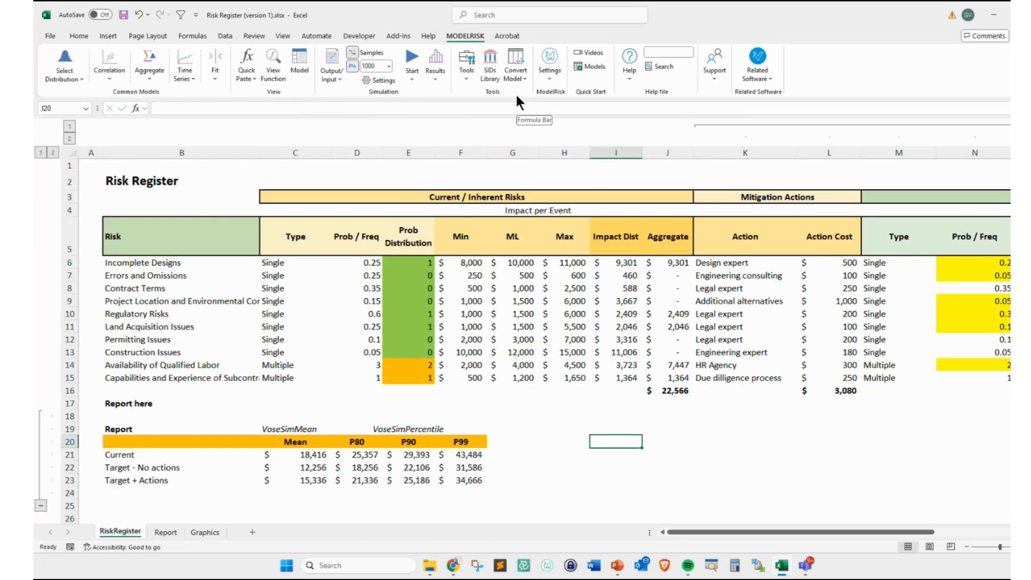
left_click(516, 75)
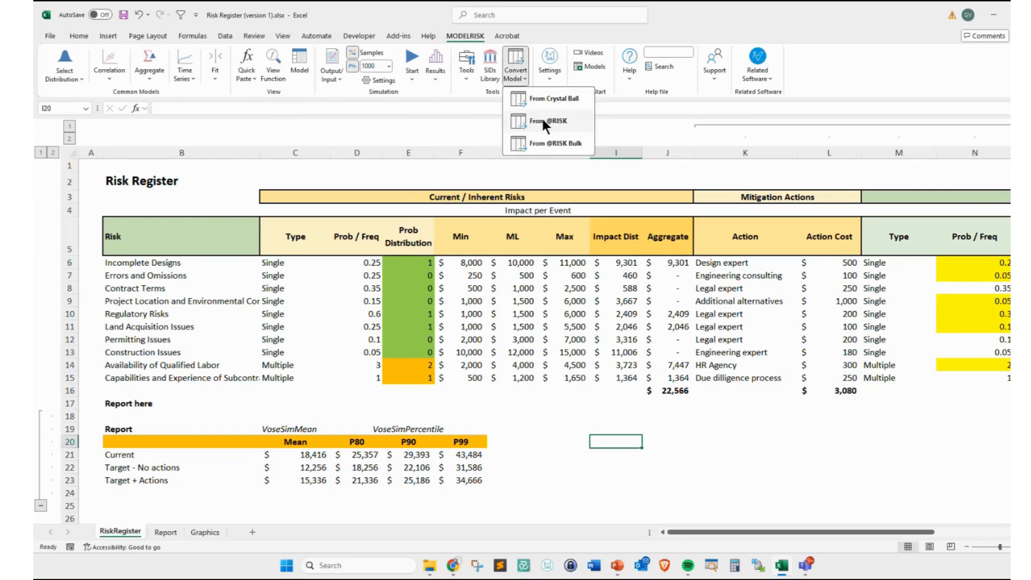
mouse_move(508, 110)
left_mouse_down()
mouse_move(521, 140)
mouse_move(583, 116)
mouse_move(507, 106)
left_mouse_up()
key("Escape")
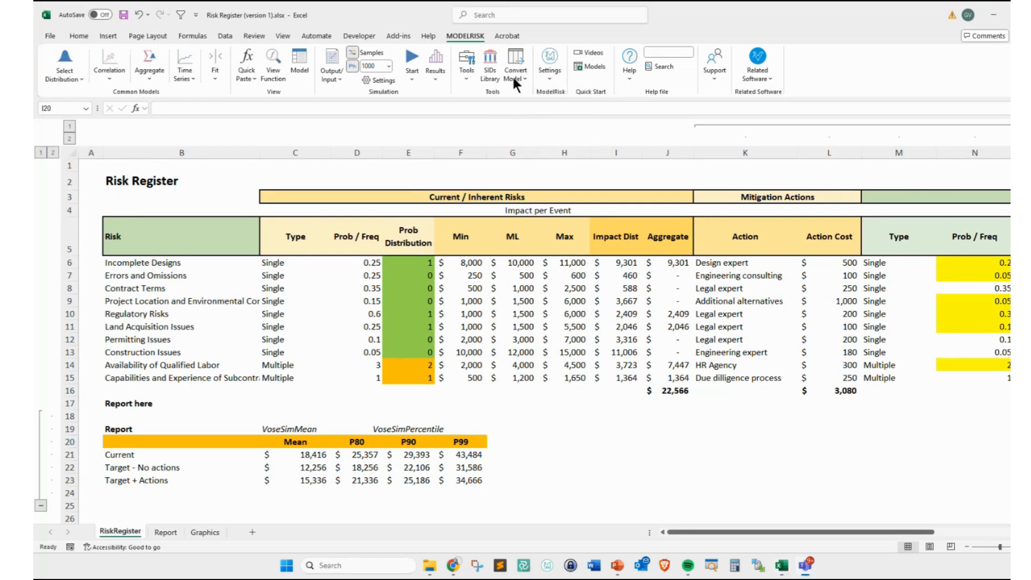
left_click(514, 76)
left_click(514, 247)
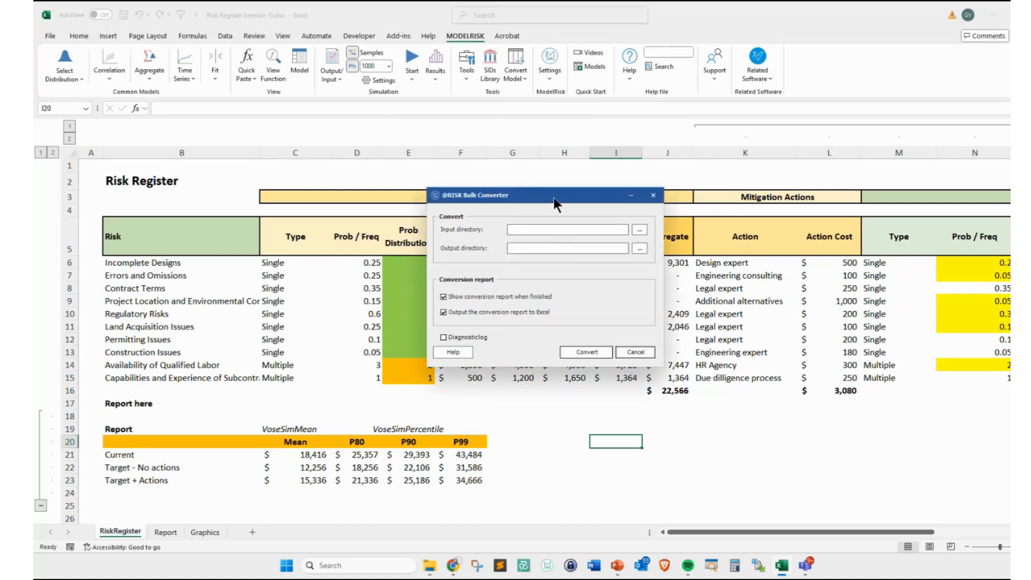
left_click_drag(553, 198, 491, 185)
left_click(465, 218)
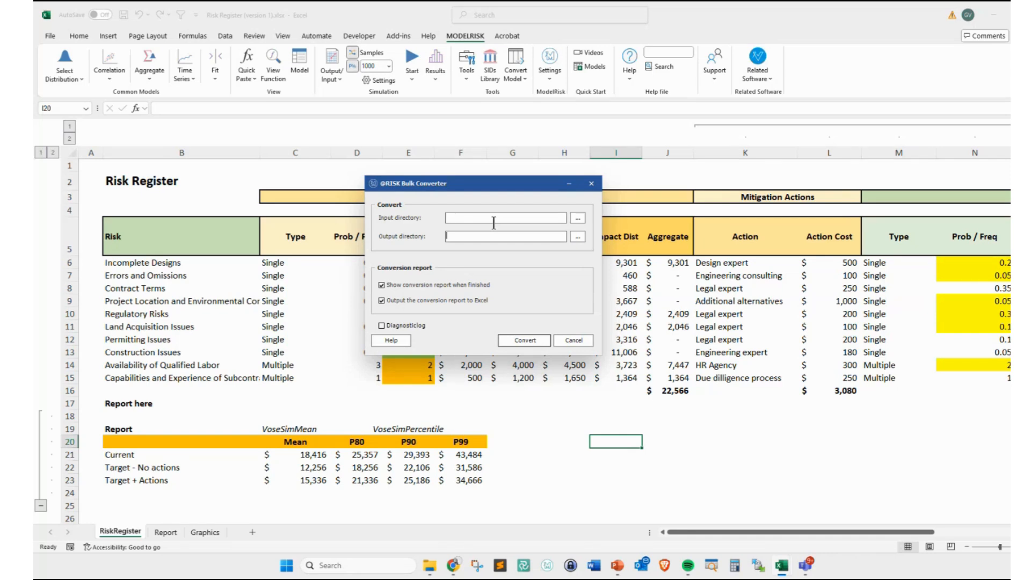
left_click(573, 338)
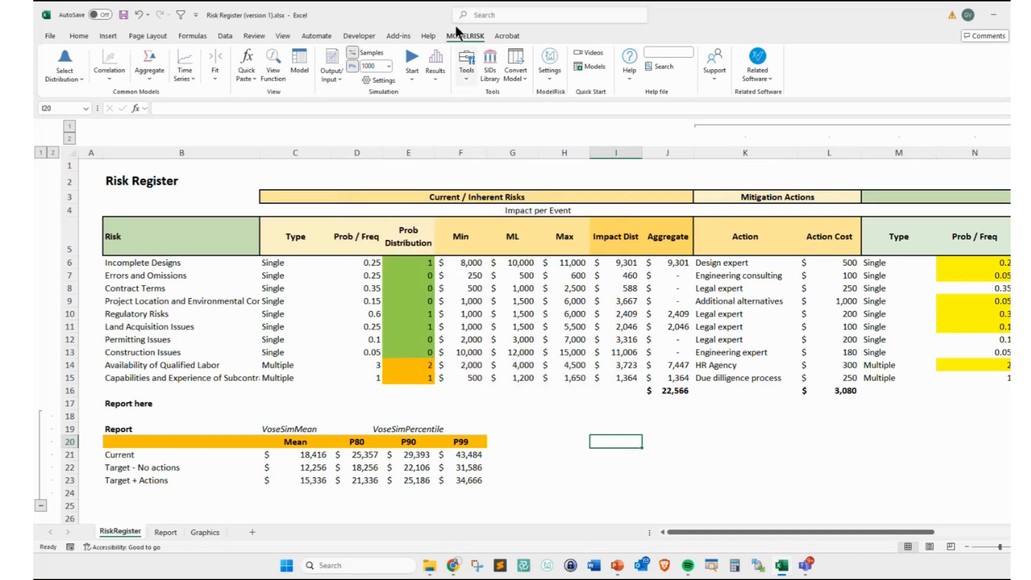
left_click(465, 80)
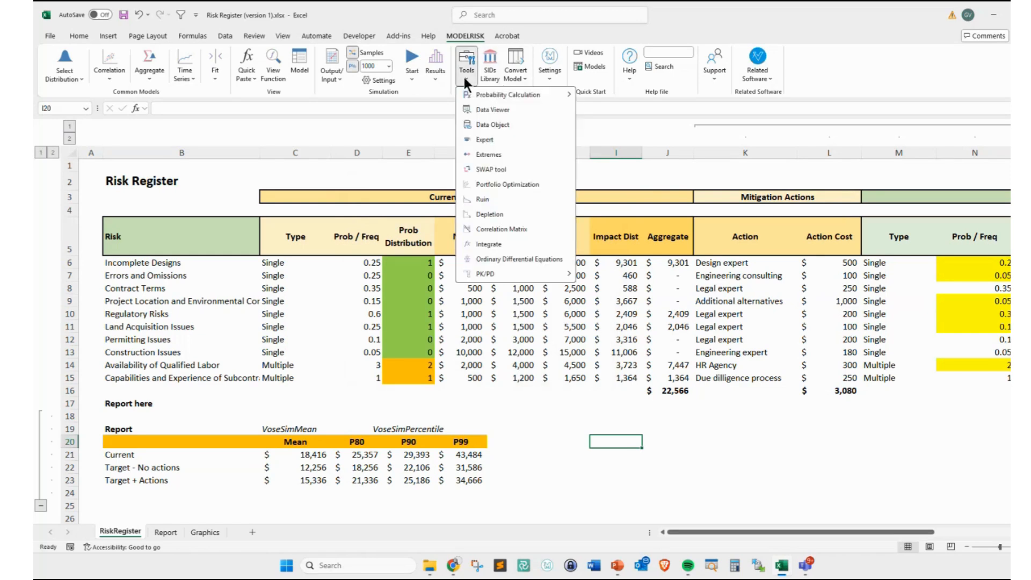
left_click(547, 77)
mouse_move(575, 119)
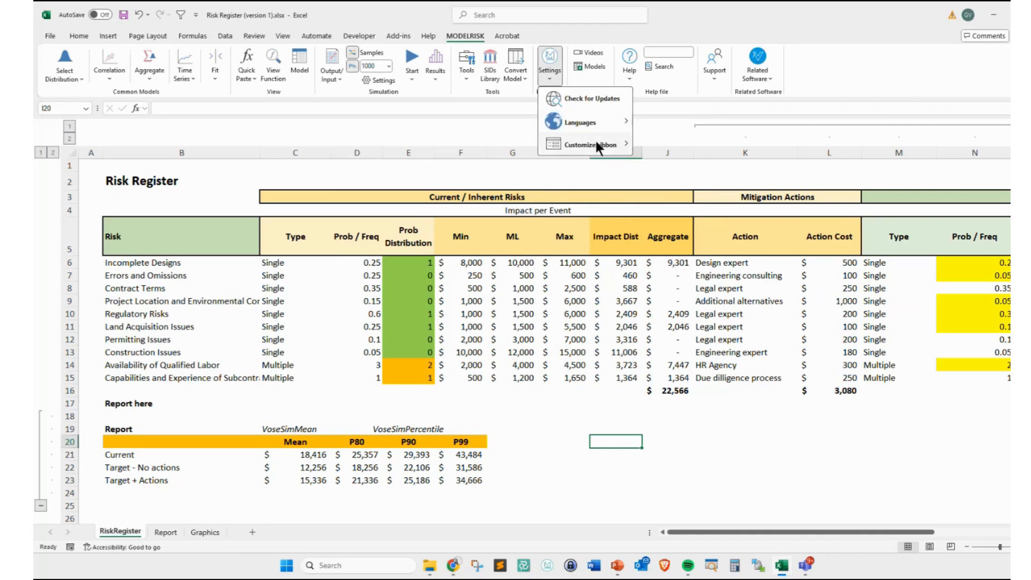
mouse_move(605, 148)
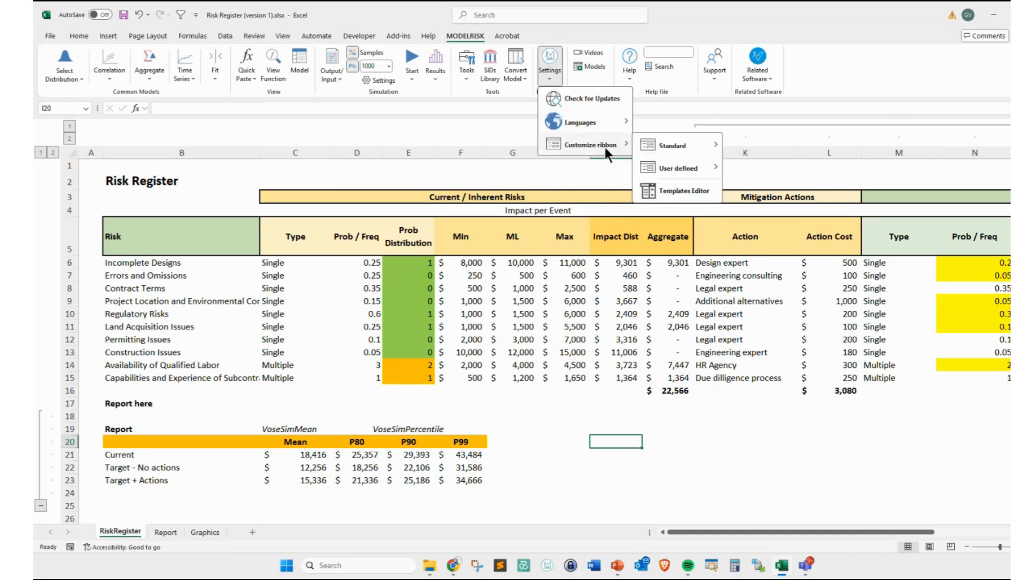
left_click(498, 450)
left_click(512, 453)
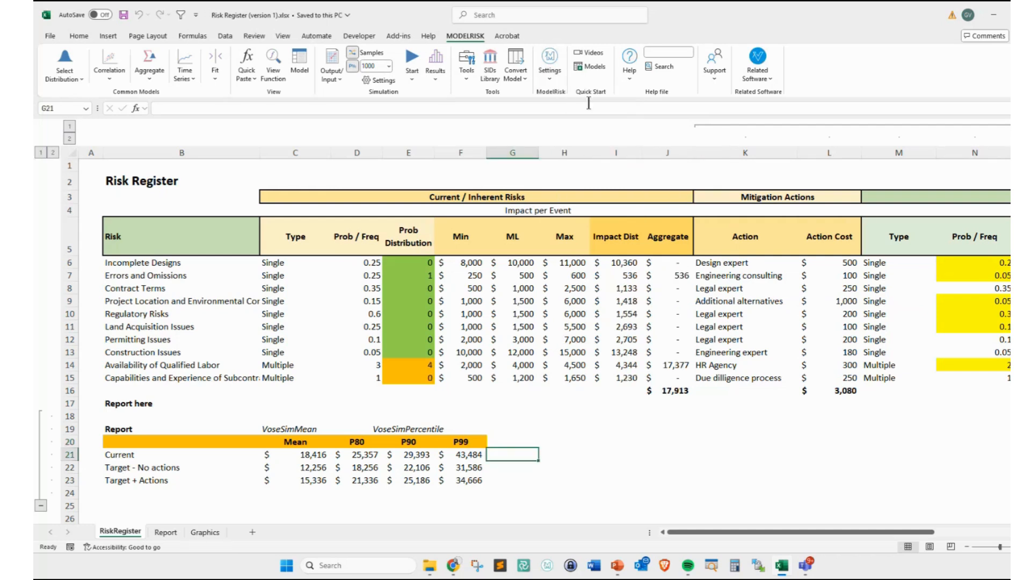
- Open the ribbon Templates Editor and compare the Insurance, Corporate finance, Engineering and Epidemiology templates, leaving it without applying changes
left_click(553, 74)
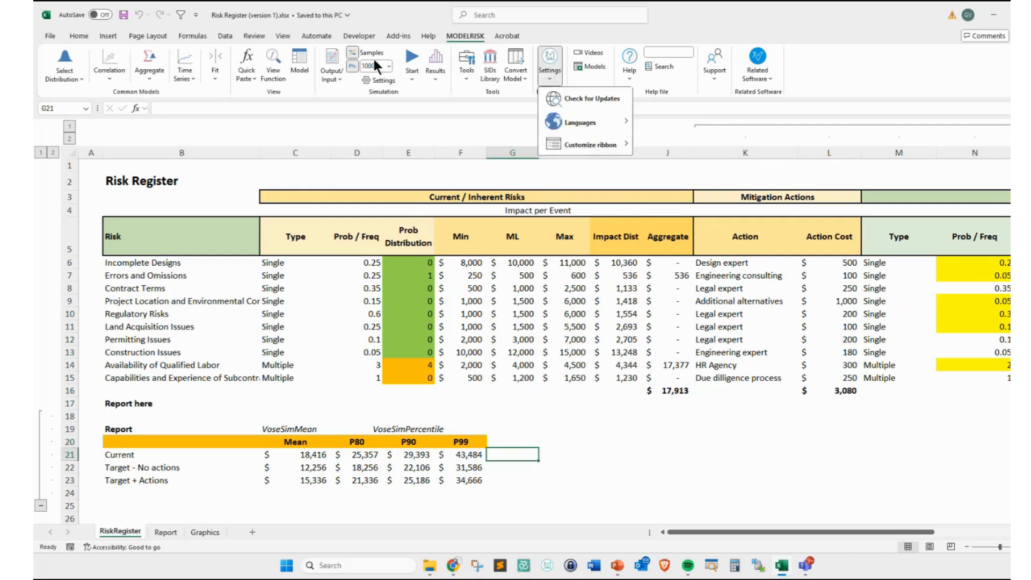
mouse_move(609, 141)
mouse_move(670, 143)
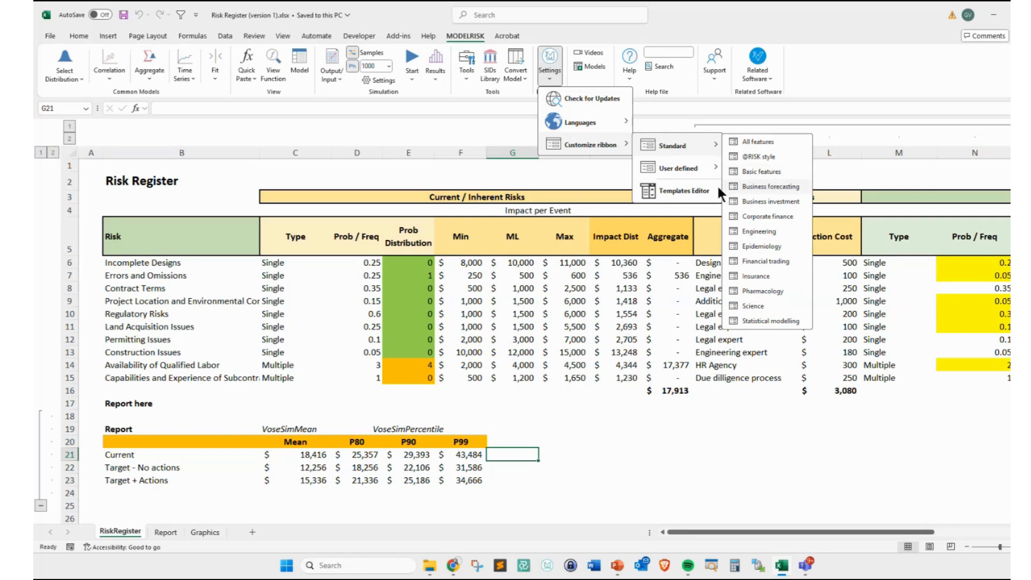
left_click(685, 191)
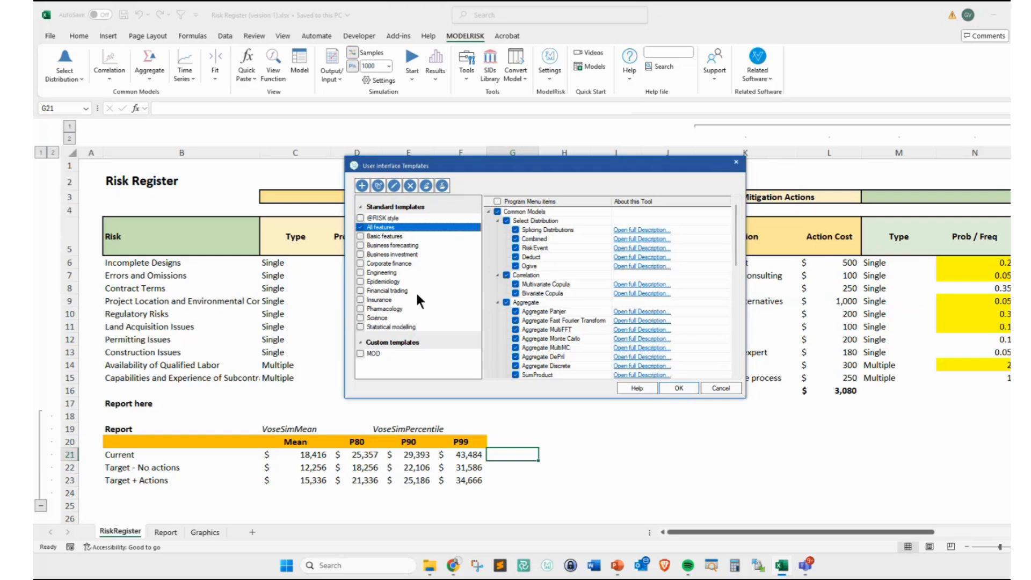
left_click(377, 300)
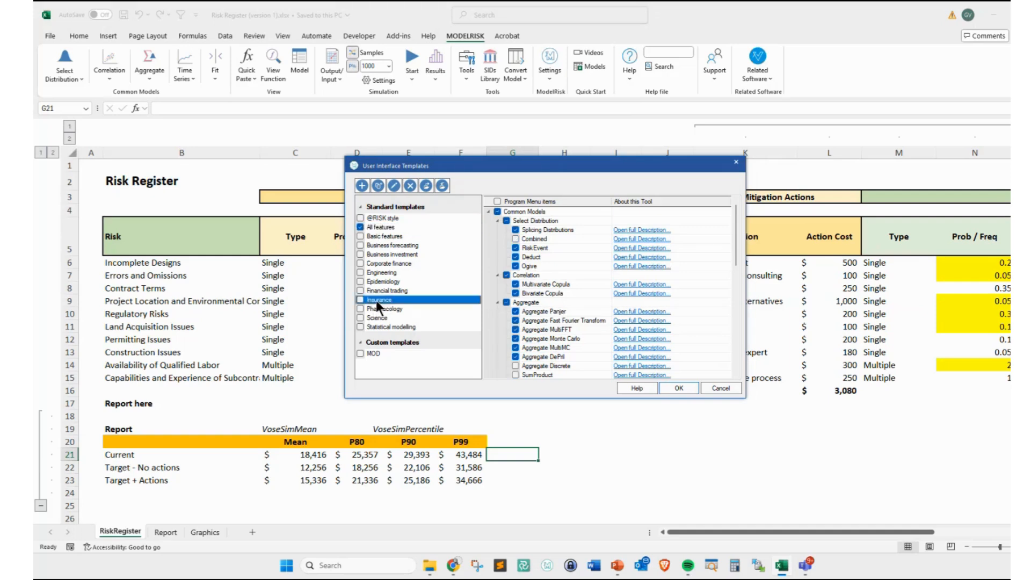
left_click(401, 263)
left_click(384, 272)
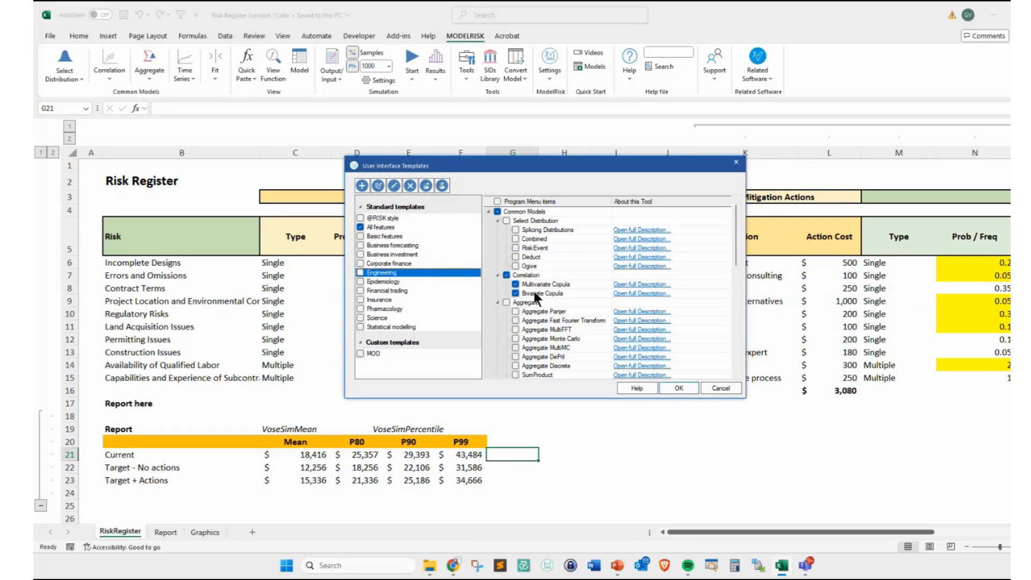
left_click(395, 264)
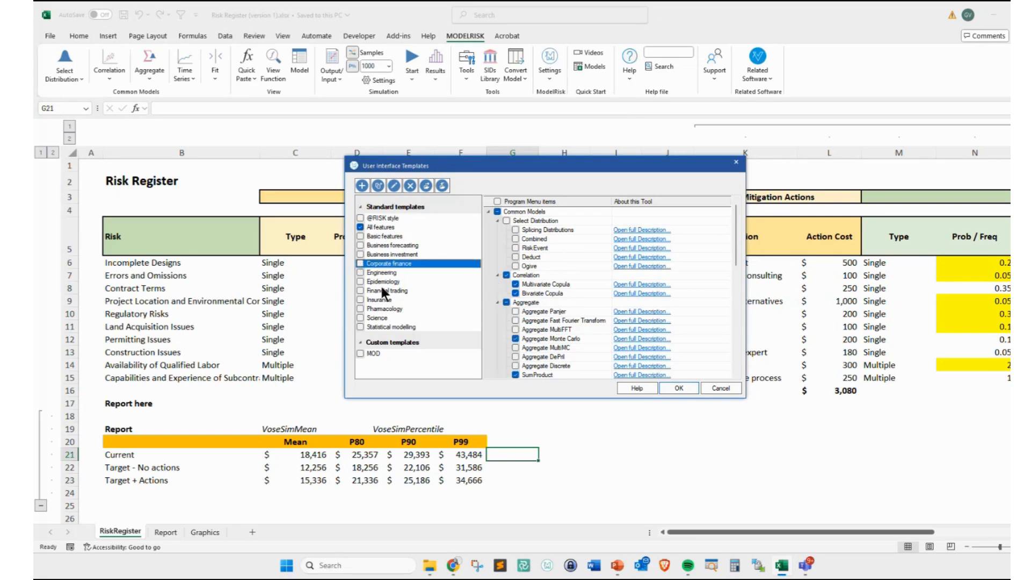
left_click(382, 284)
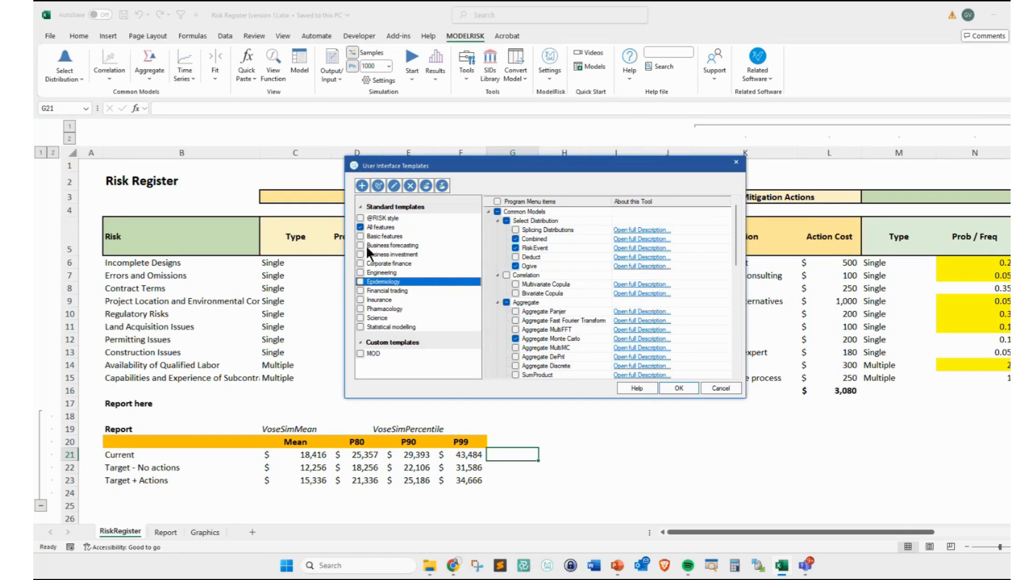
left_click(723, 387)
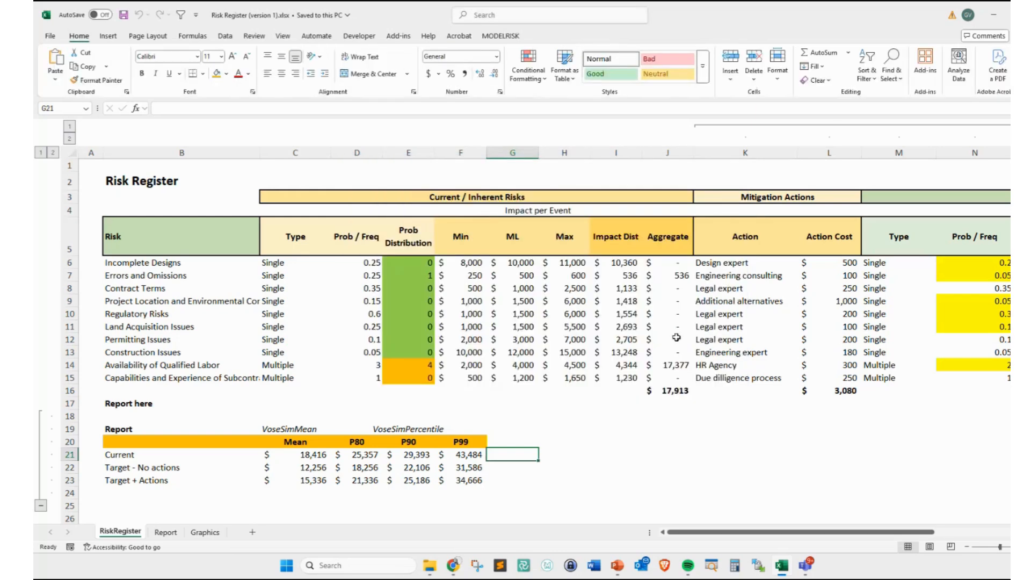
left_click(500, 35)
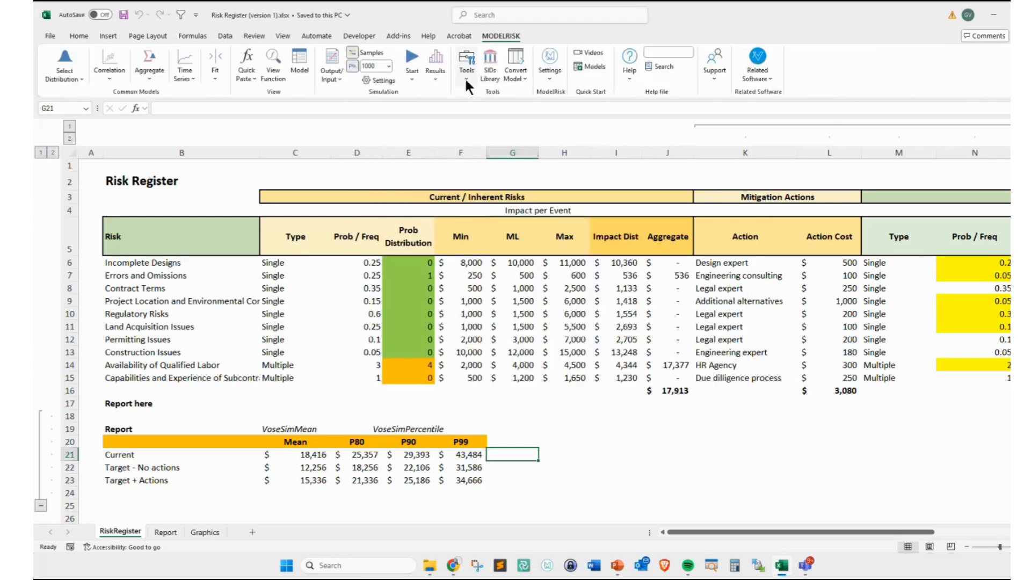
left_click(549, 80)
mouse_move(588, 120)
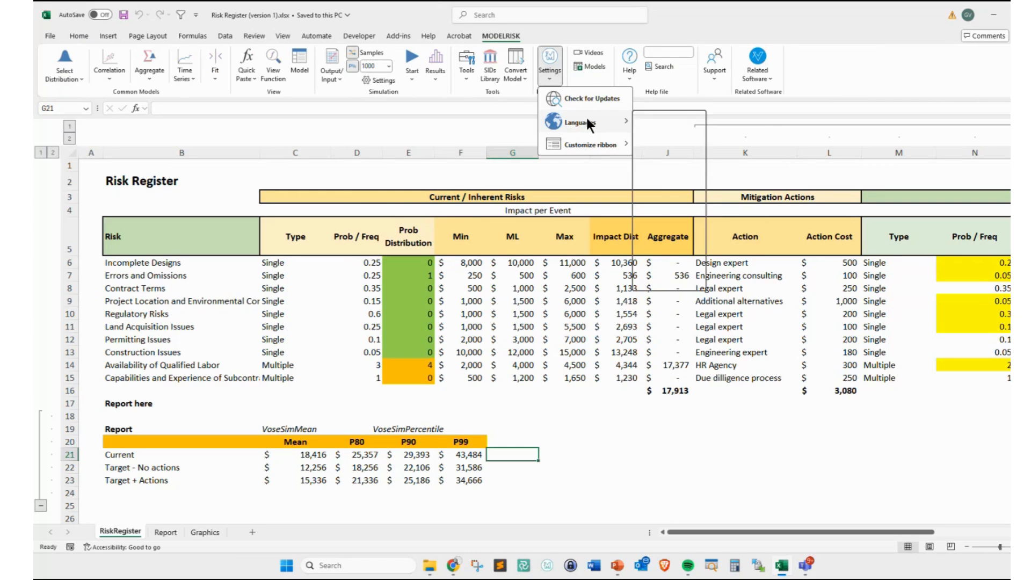
mouse_move(606, 146)
mouse_move(690, 146)
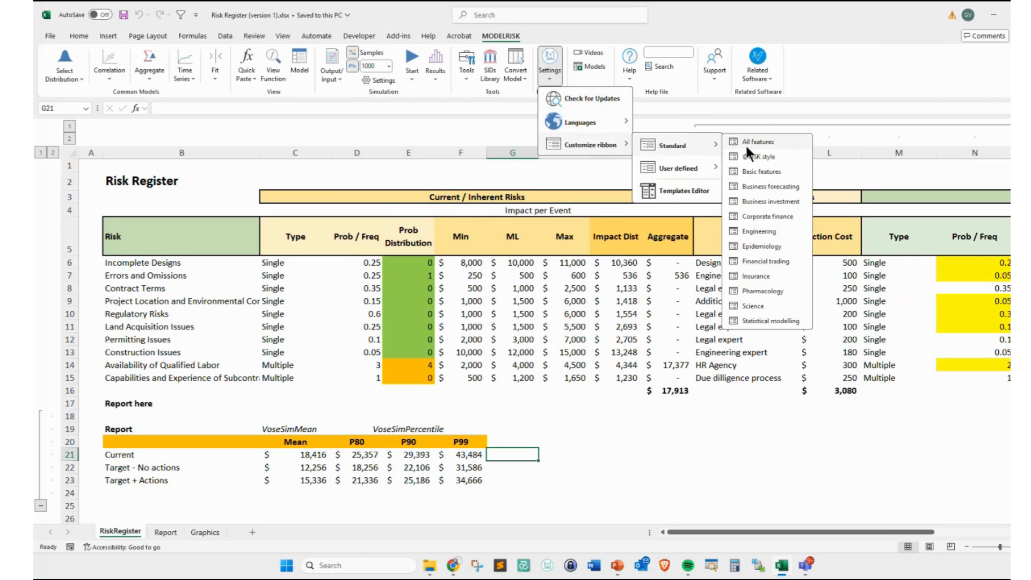
left_click(746, 153)
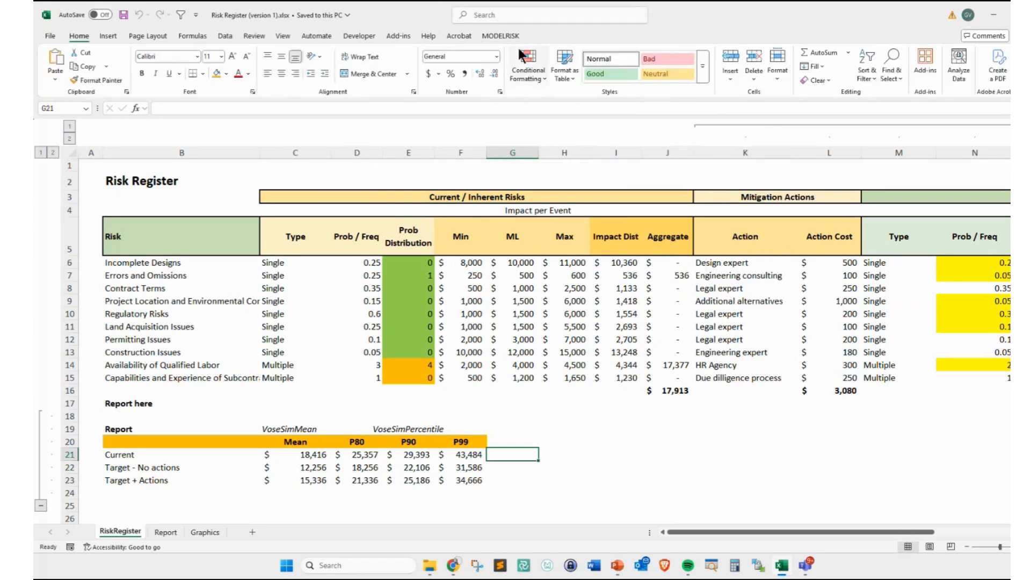
left_click(507, 37)
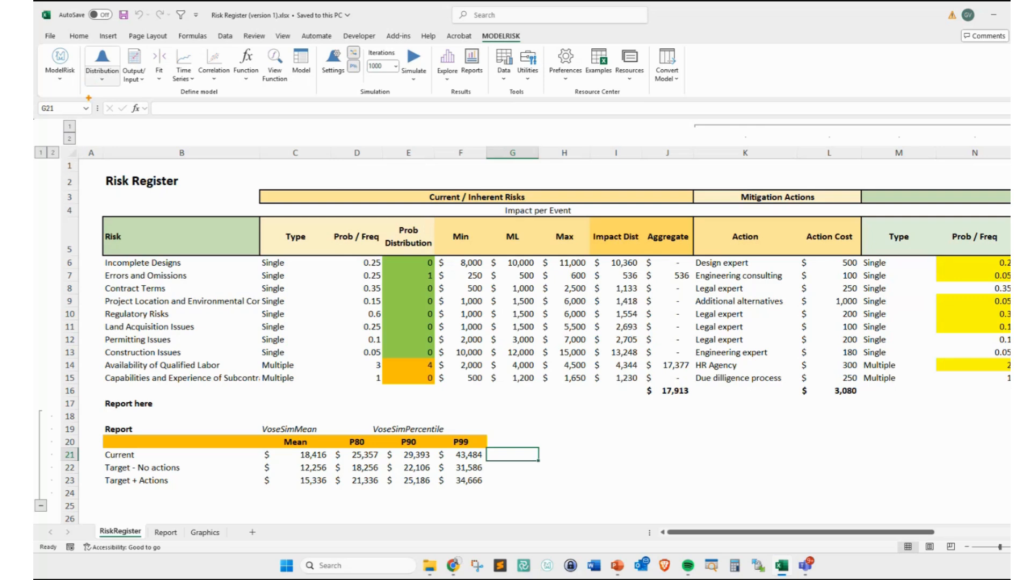
left_click_drag(89, 98, 61, 78)
mouse_move(63, 88)
left_mouse_down()
mouse_move(70, 80)
mouse_move(111, 95)
mouse_move(116, 84)
left_mouse_up()
mouse_move(106, 86)
left_mouse_down()
mouse_move(125, 80)
mouse_move(124, 97)
mouse_move(136, 93)
left_mouse_up()
mouse_move(139, 85)
left_mouse_down()
mouse_move(132, 103)
mouse_move(141, 82)
mouse_move(217, 85)
left_mouse_up()
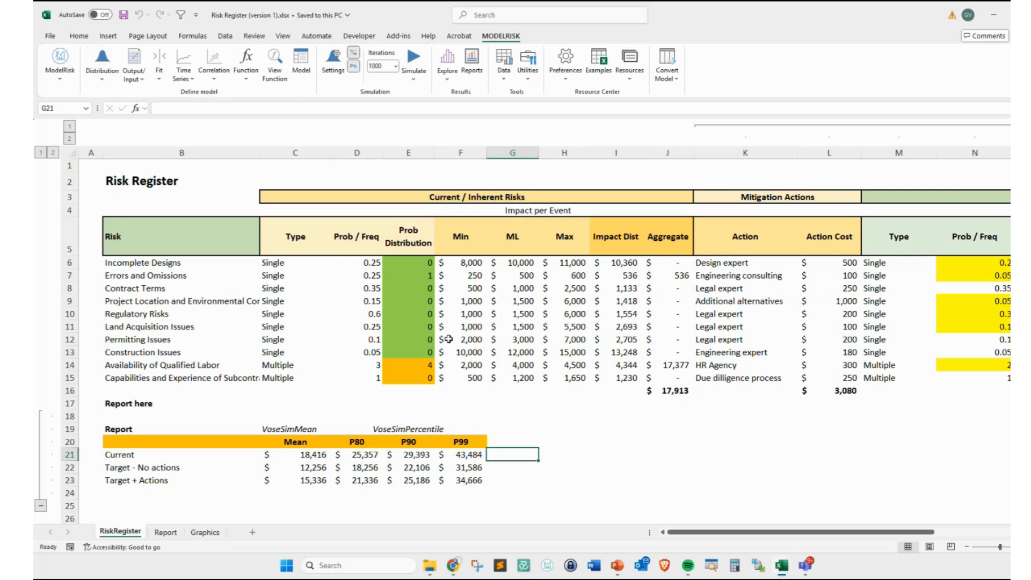
left_click(549, 436)
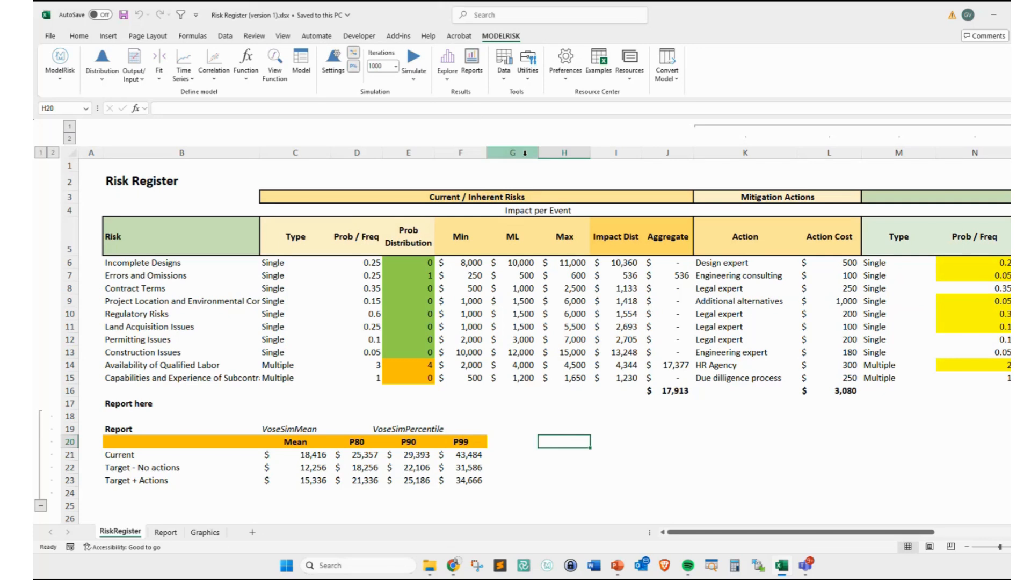
left_click(504, 79)
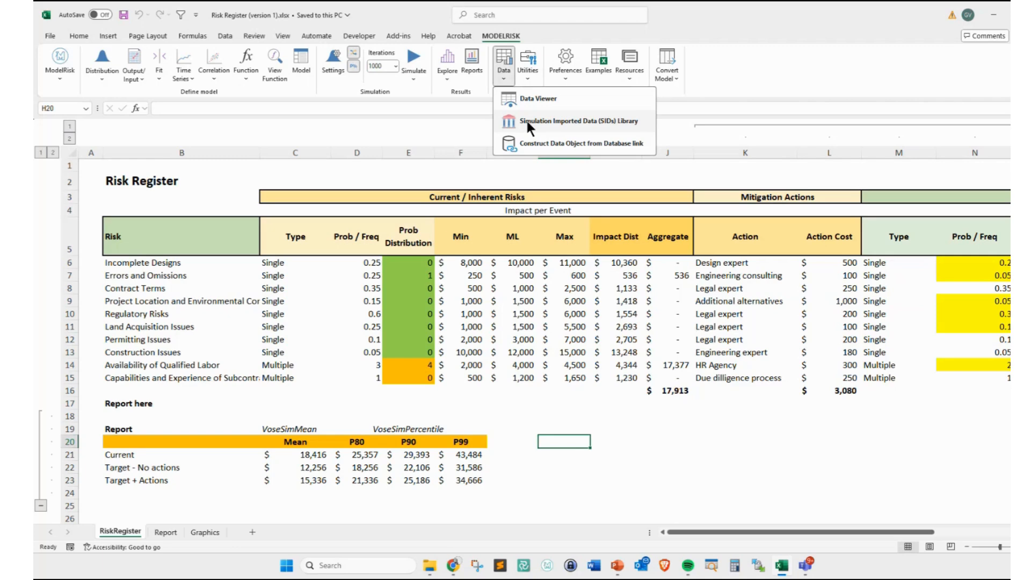
left_click(539, 467)
left_click(541, 468)
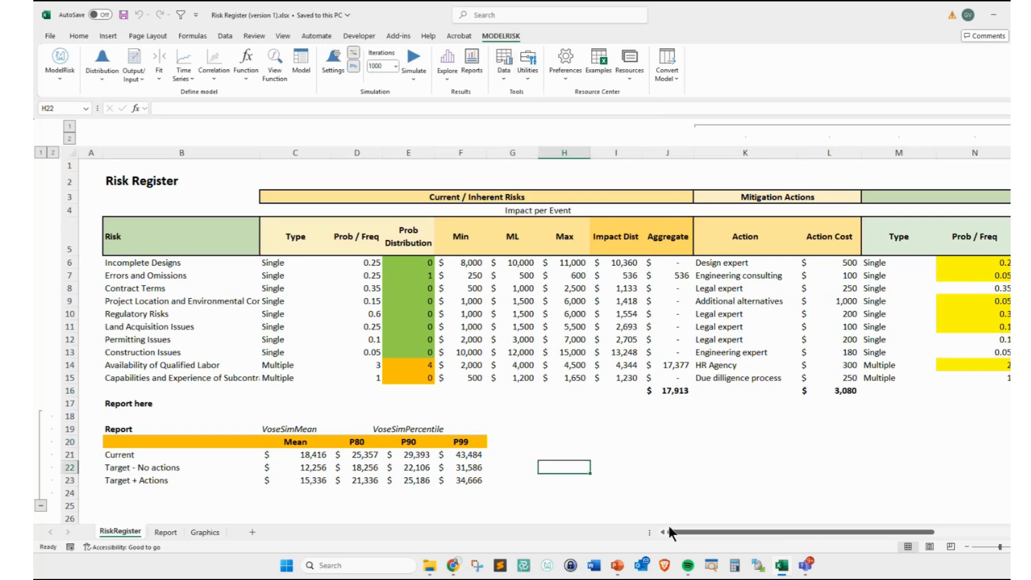
mouse_move(669, 530)
left_mouse_down()
mouse_move(768, 530)
mouse_move(682, 531)
left_mouse_up()
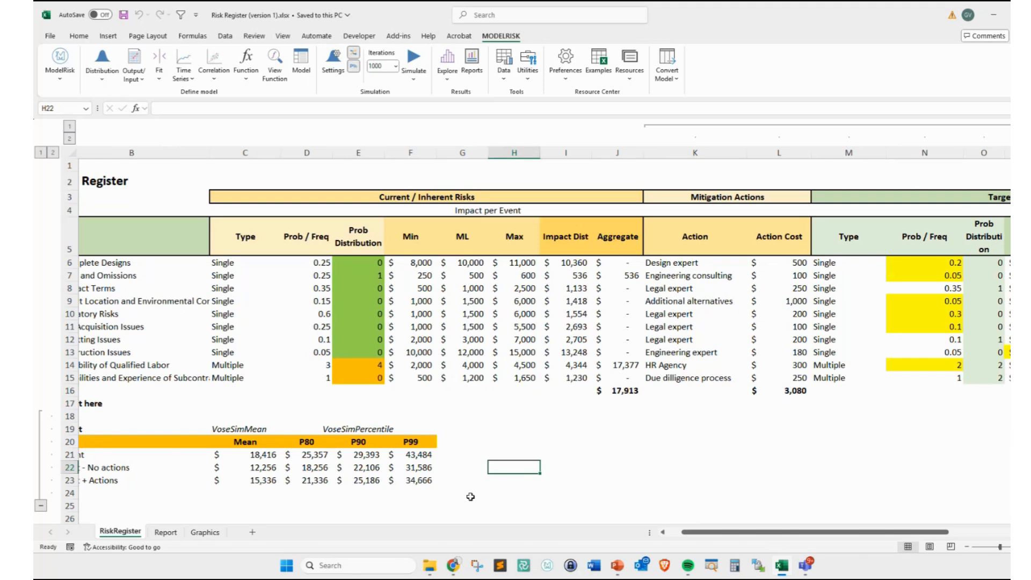
left_click_drag(756, 532, 509, 518)
left_click_drag(136, 428, 427, 482)
left_click(610, 450)
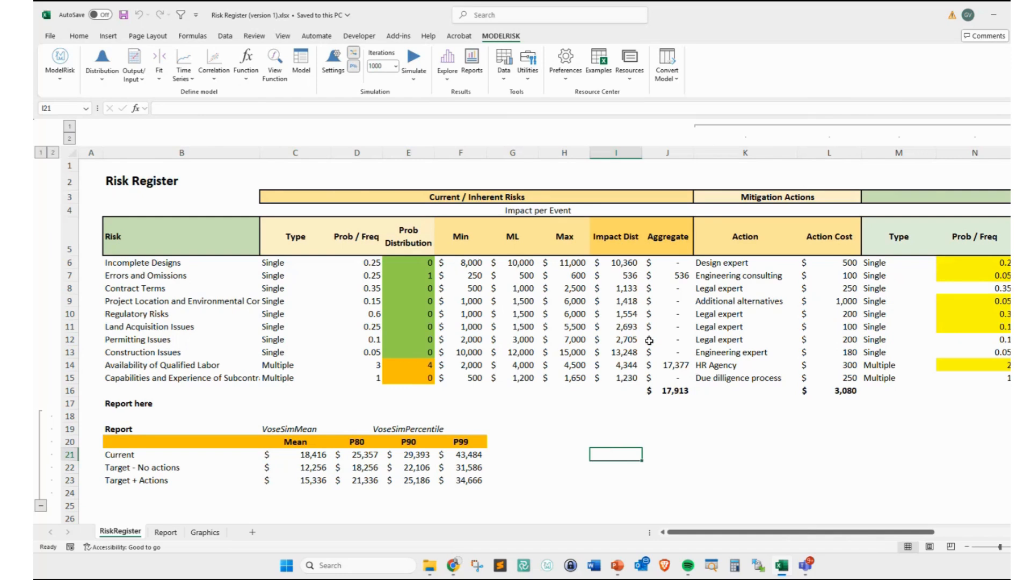
- Explore the simulation results as a tornado chart limited to ranks 1 to 5, and close the results window
left_click(669, 392)
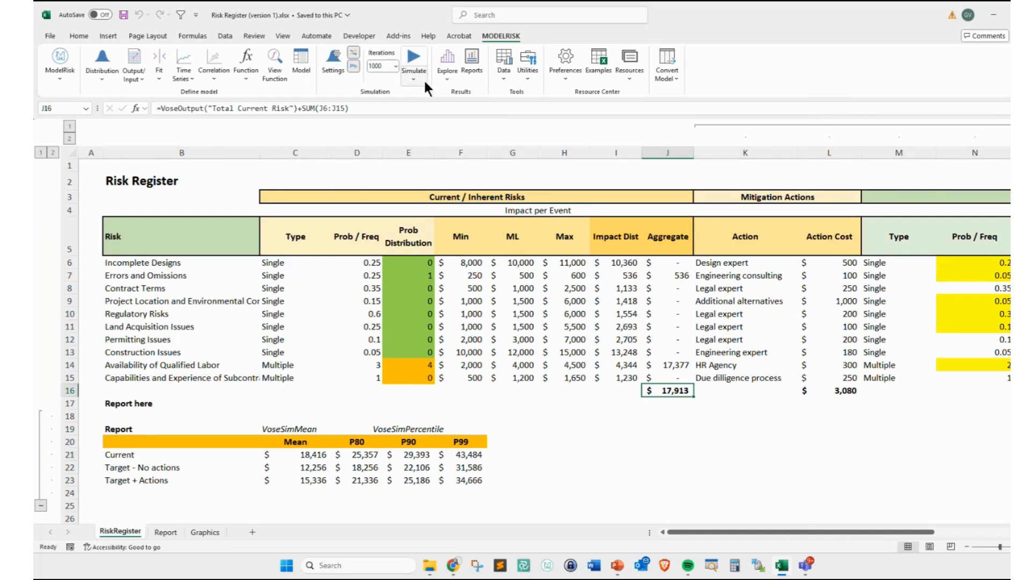
left_click(447, 64)
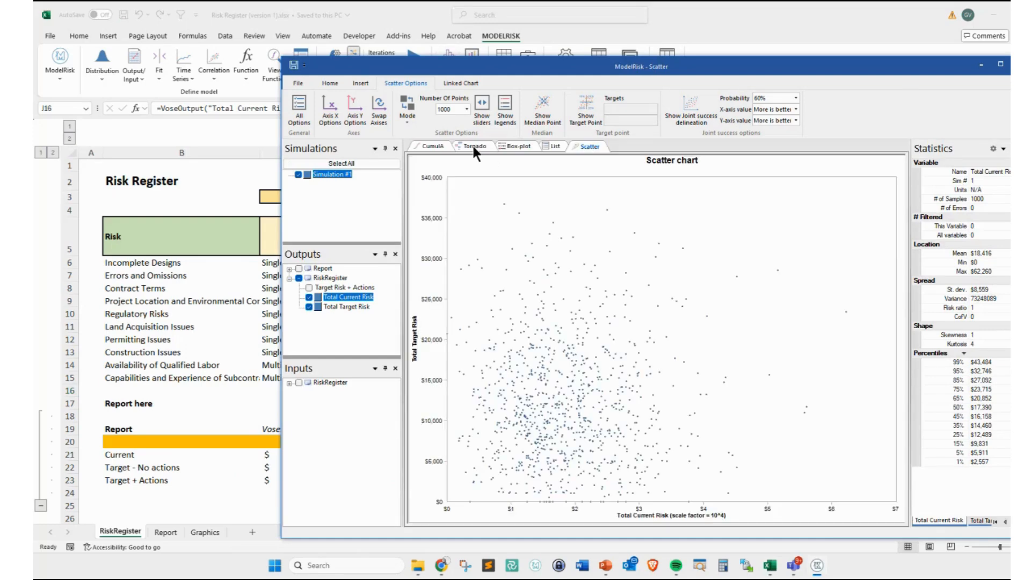
left_click(473, 145)
double_click(635, 109)
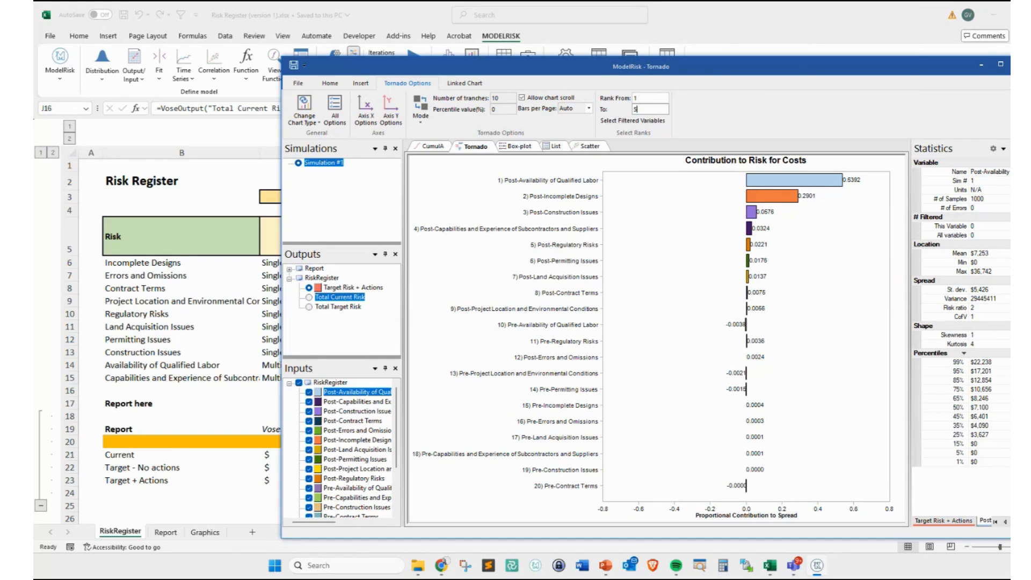
key("Return")
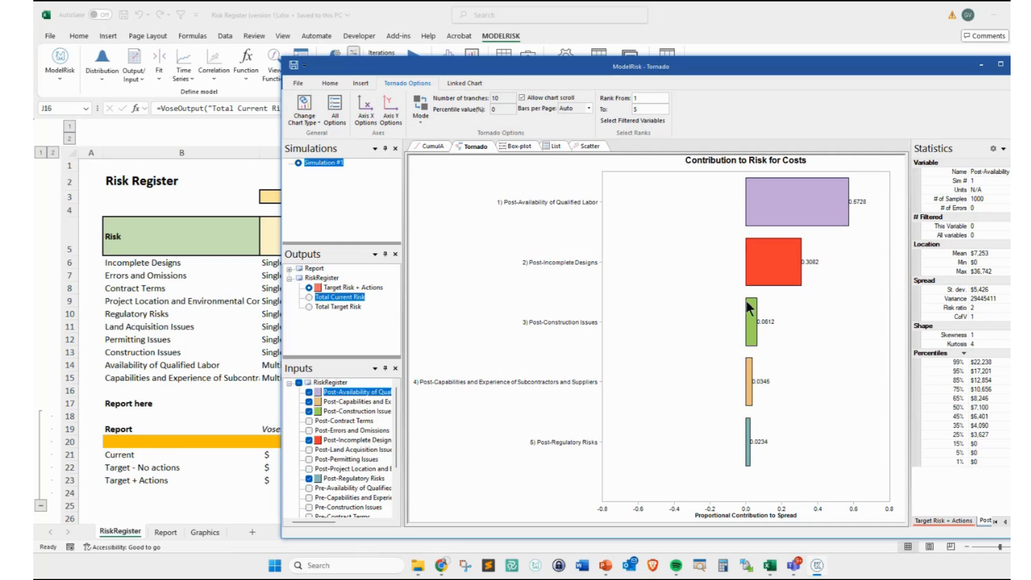
left_click(1020, 65)
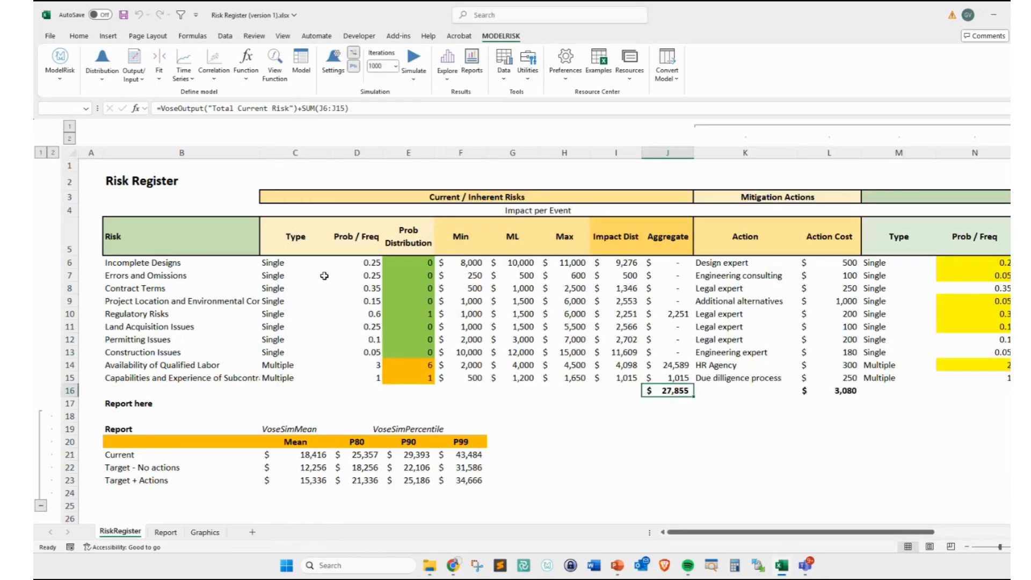
- Auto-fit the width of the Phase column (U) at the end of the Target / Residual section
left_click(169, 308)
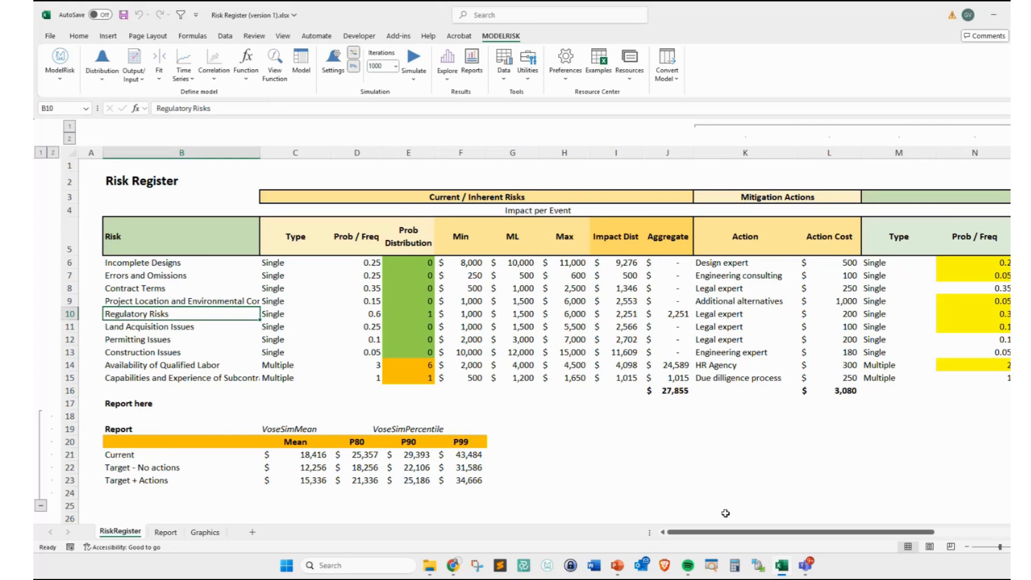
left_click_drag(753, 533, 862, 532)
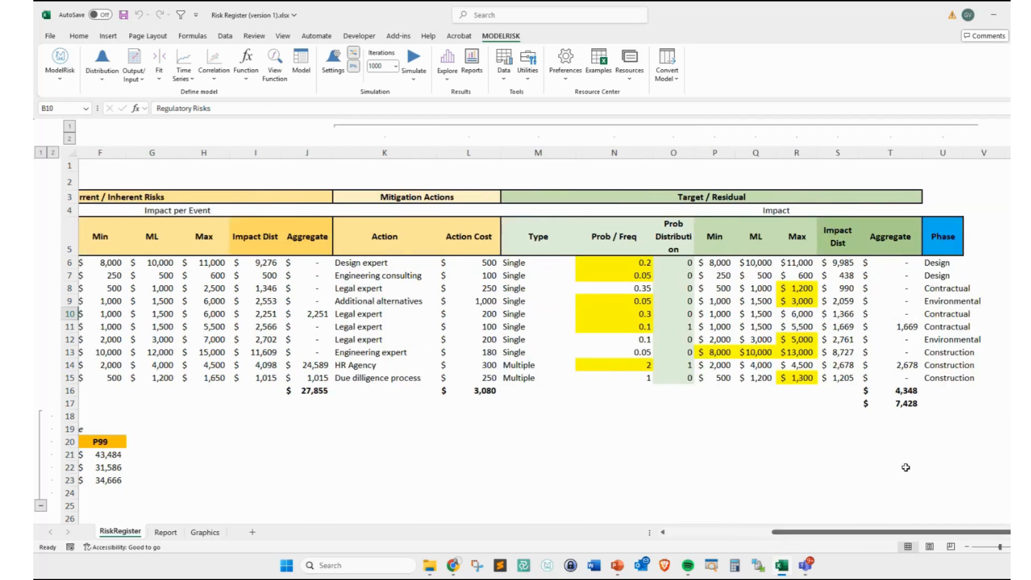
left_click_drag(937, 263, 944, 380)
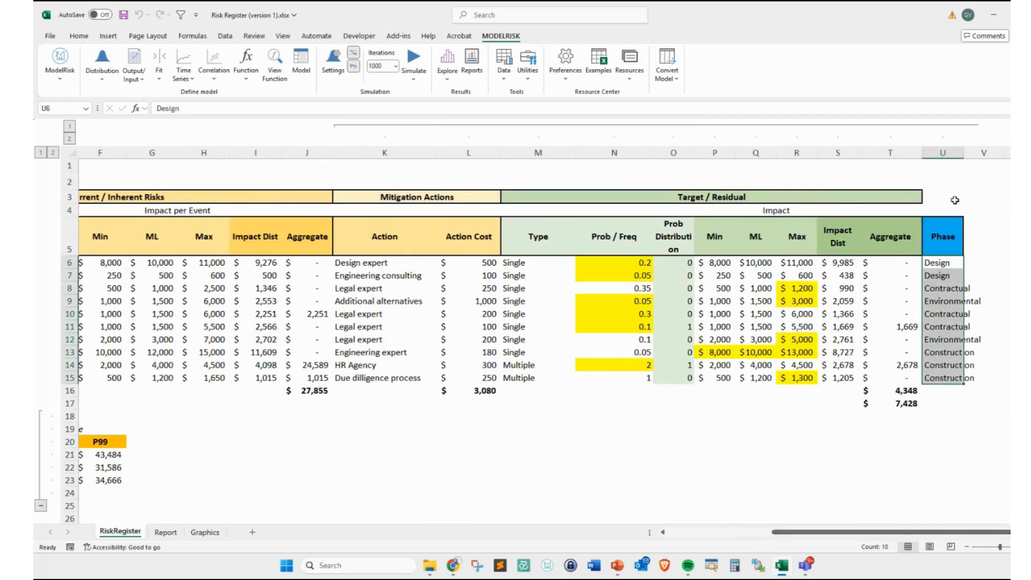
double_click(964, 153)
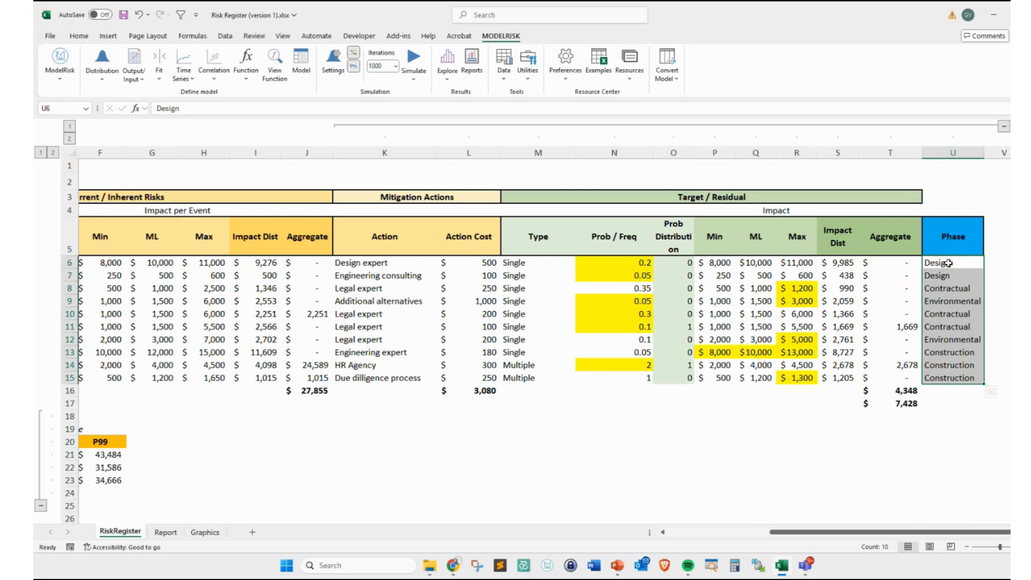
- Review which risks are assigned to the Design, Contractual, Environmental and Construction phases in the Phase column
left_click_drag(948, 263, 946, 276)
left_click(945, 300)
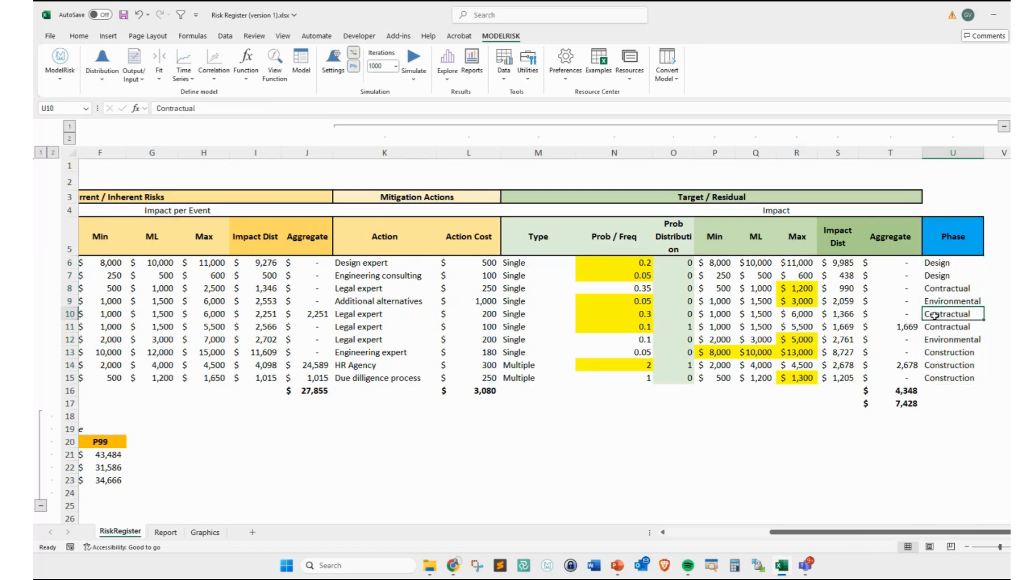
left_click_drag(938, 351, 937, 376)
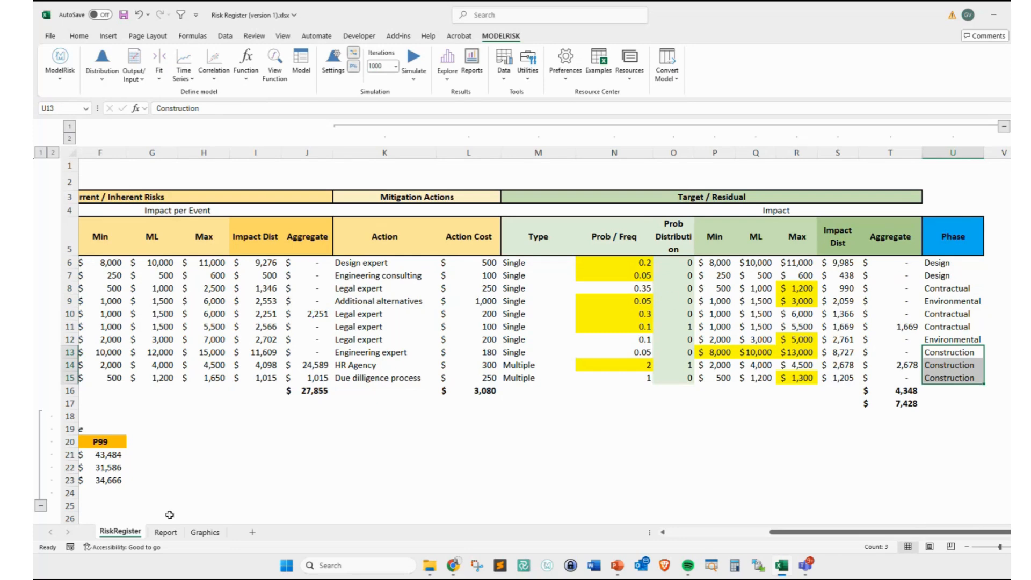
- Add the label "From distributions" in cell C4, above the Sample header of the Report sheet's Risk Impact by Phase table
left_click(166, 531)
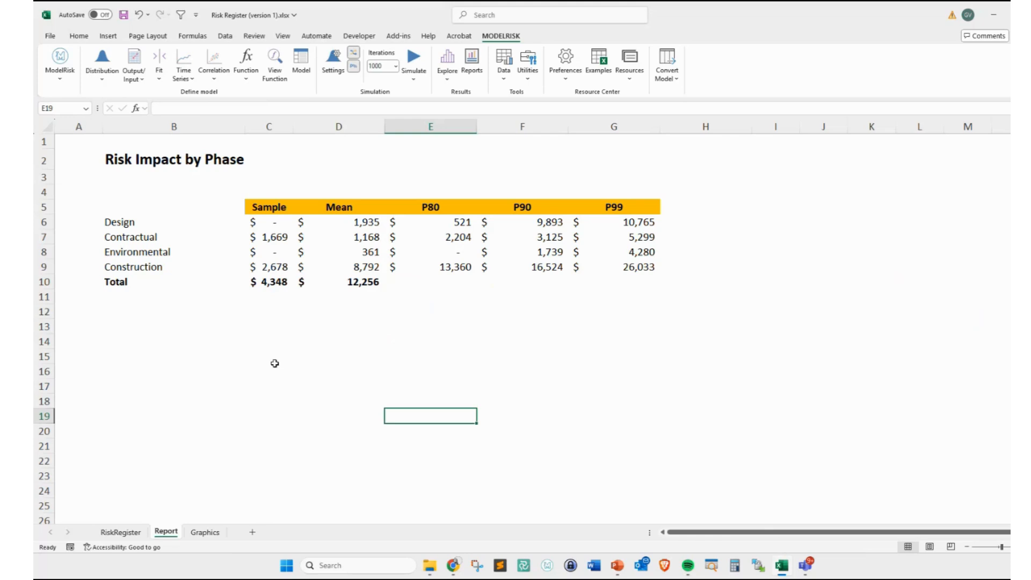
left_click(153, 222)
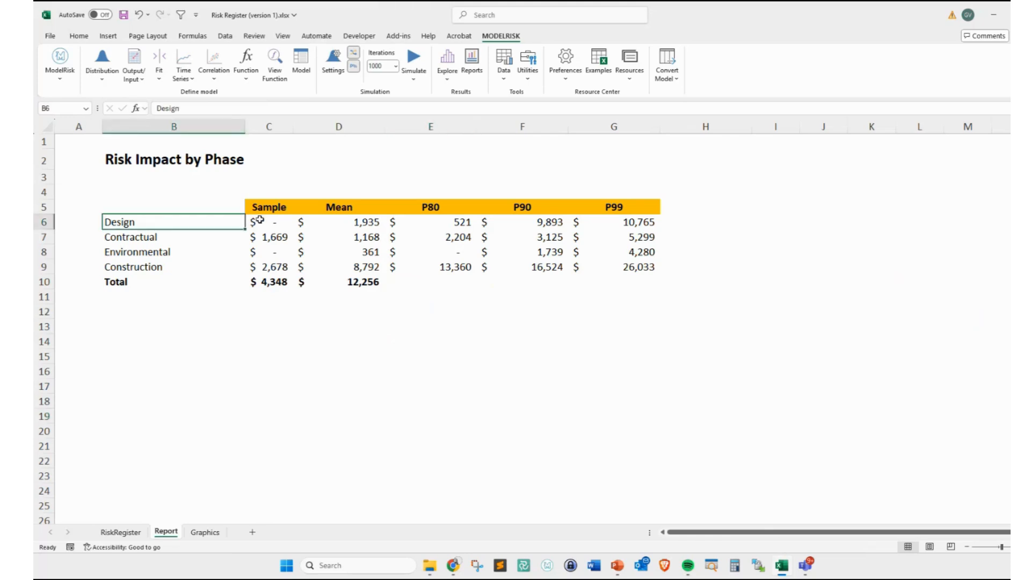
left_click(260, 220)
left_click(264, 208)
left_click(272, 191)
type("F")
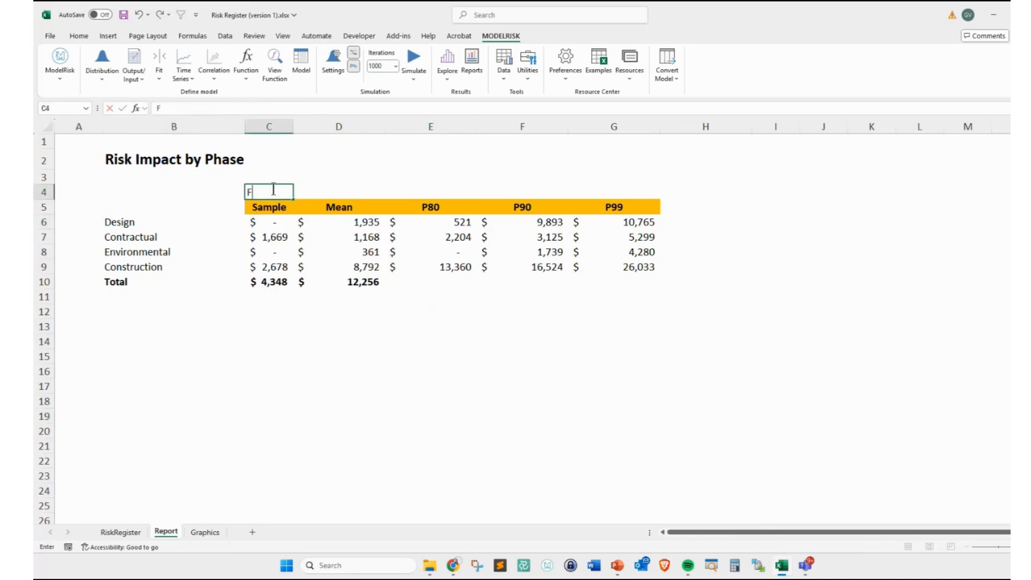
type("rom distributions")
key("Return")
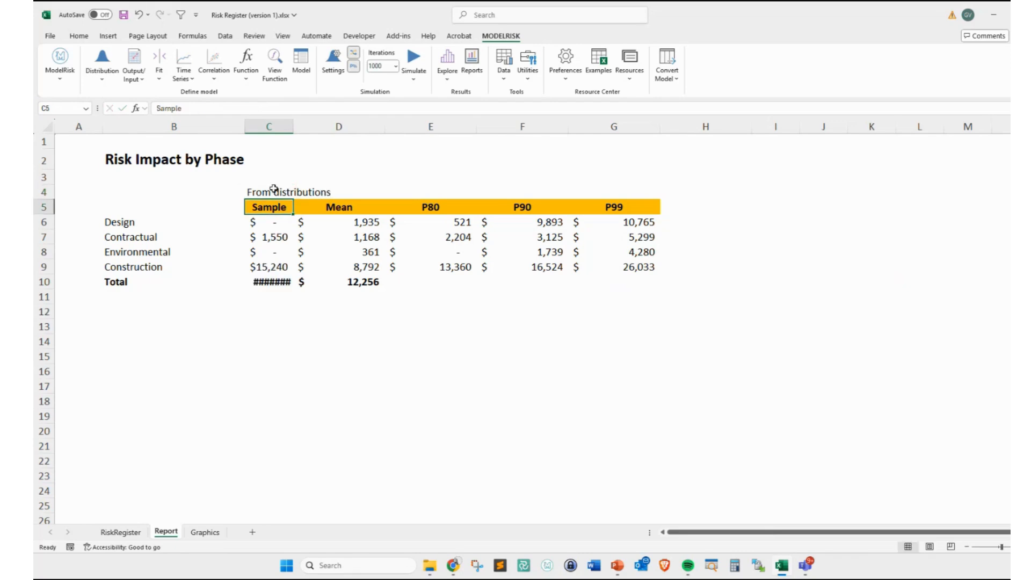
- Examine the SUMIFS formula for the Design sample and the target Aggregate and Phase columns it refers to in the RiskRegister sheet
left_click(266, 222)
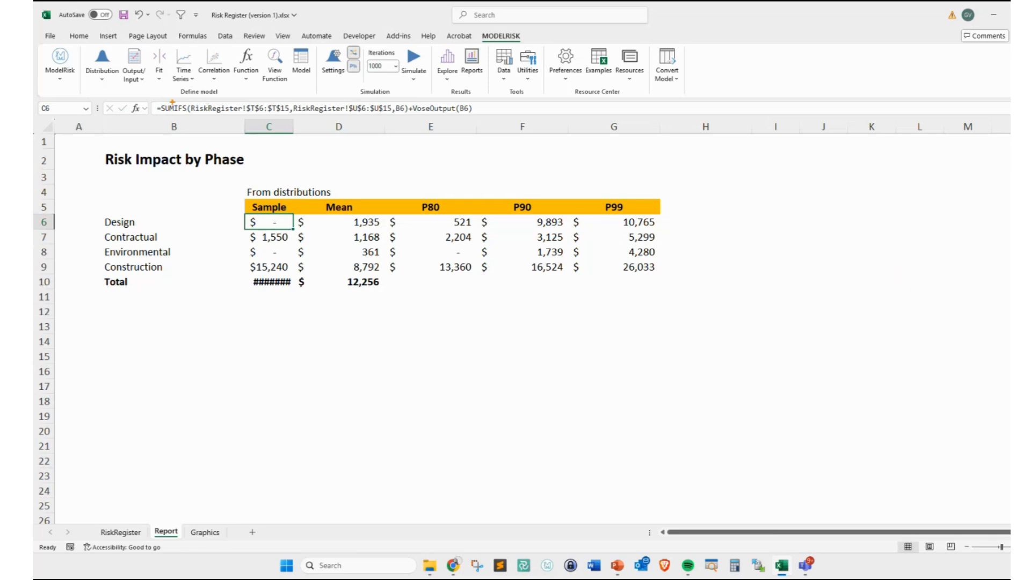
left_click(119, 532)
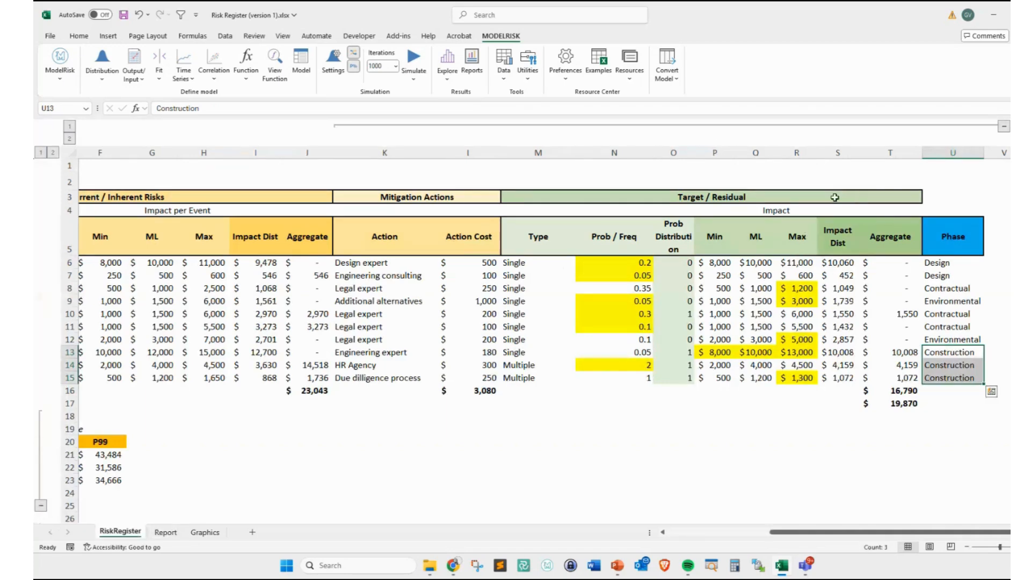
left_click(883, 214)
left_click(839, 465)
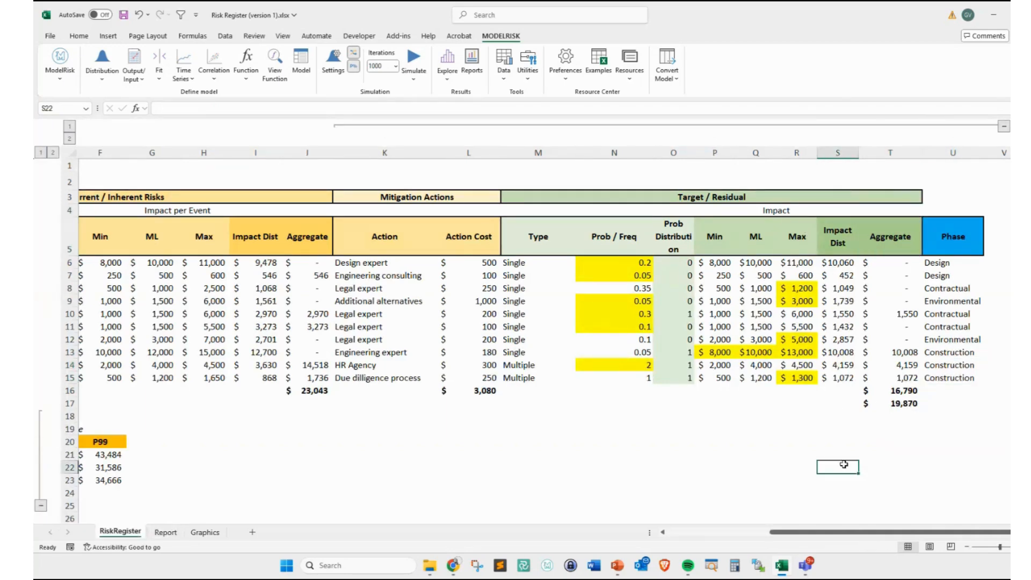
mouse_move(873, 259)
left_mouse_down()
mouse_move(936, 283)
mouse_move(859, 272)
left_mouse_up()
mouse_move(927, 261)
left_mouse_down()
mouse_move(893, 282)
mouse_move(897, 294)
left_mouse_up()
key("Escape")
left_click(931, 315)
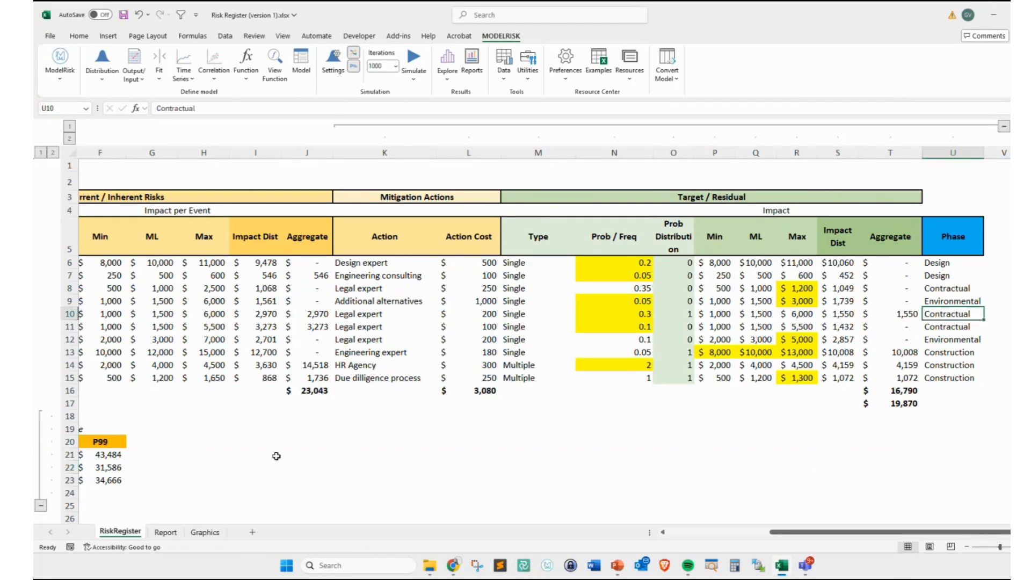
- Auto-fit the width of the Sample column (C) on the Report sheet
left_click(165, 532)
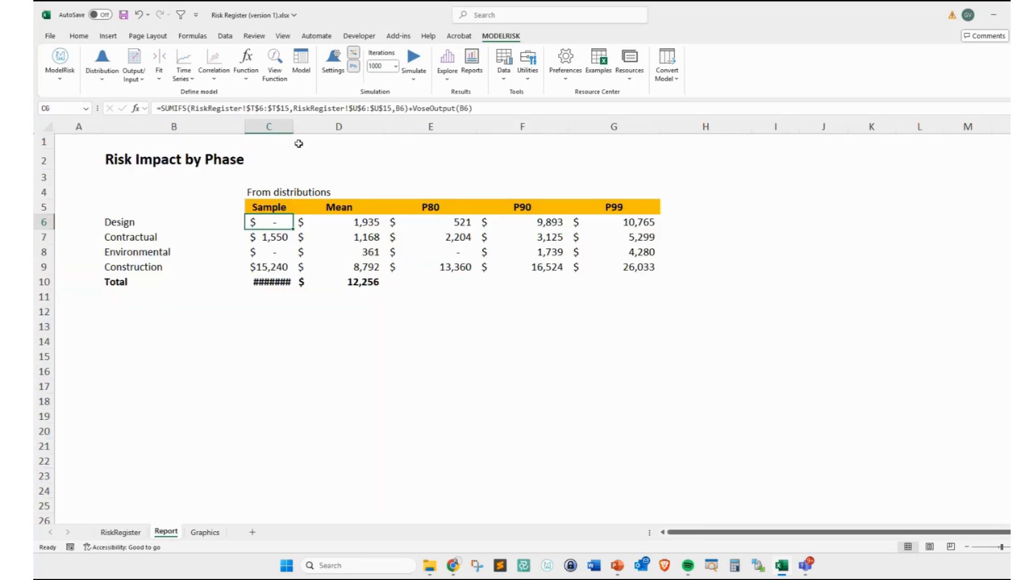
double_click(293, 127)
left_click(277, 243)
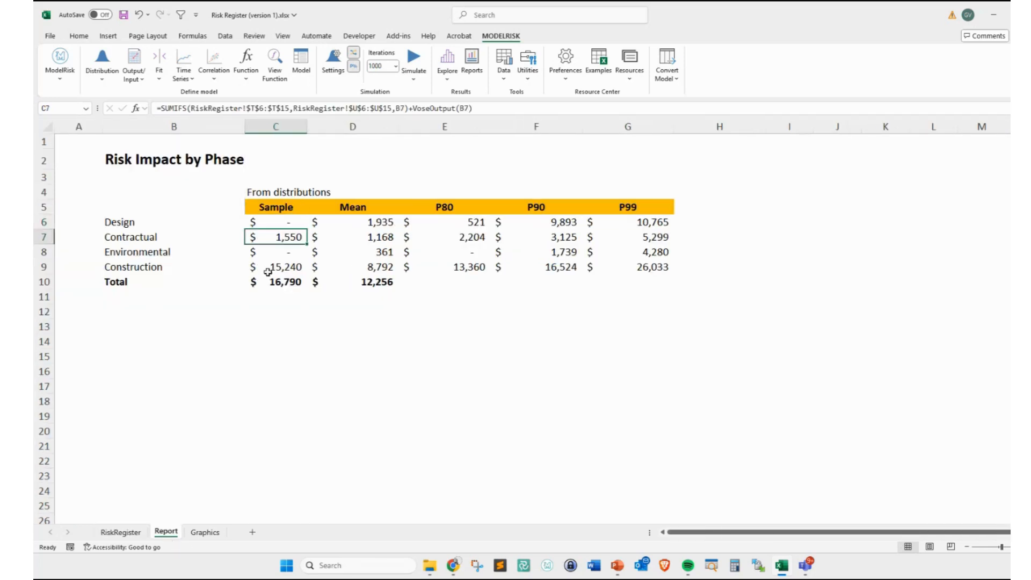
- Compare the Construction sample on the Report sheet with the sum of target Aggregate cells T13:T15 in the RiskRegister
left_click(267, 266)
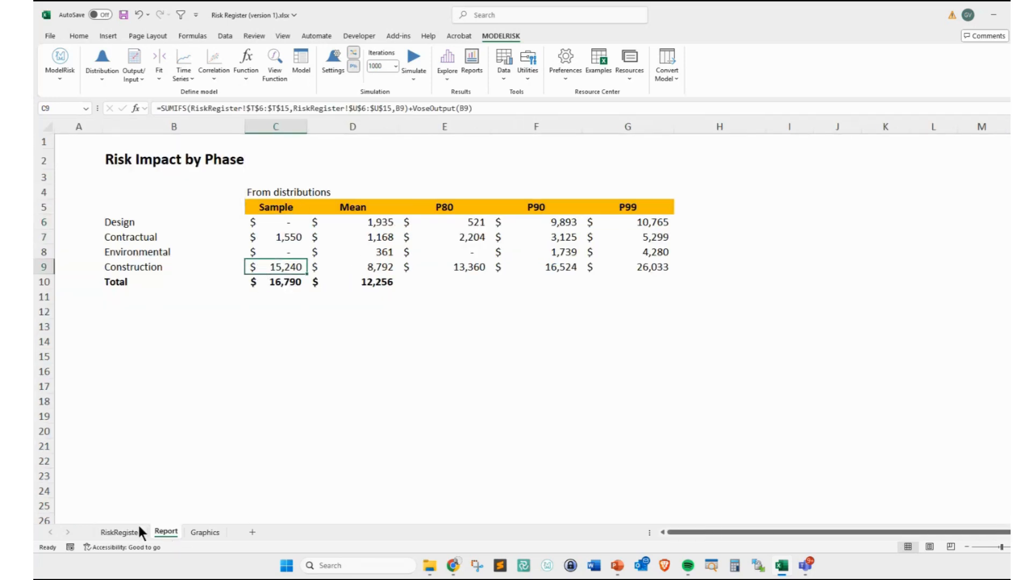
left_click(120, 532)
left_click_drag(894, 352, 897, 375)
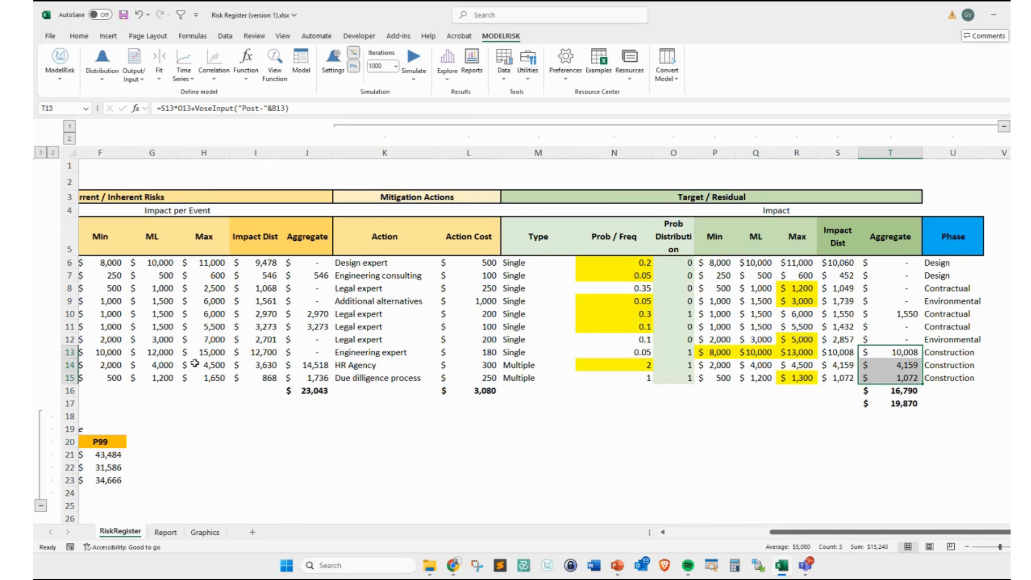
- Recalculate the Report sheet repeatedly to examine how the sampled phase impacts and their total vary
left_click(166, 533)
left_click(269, 323)
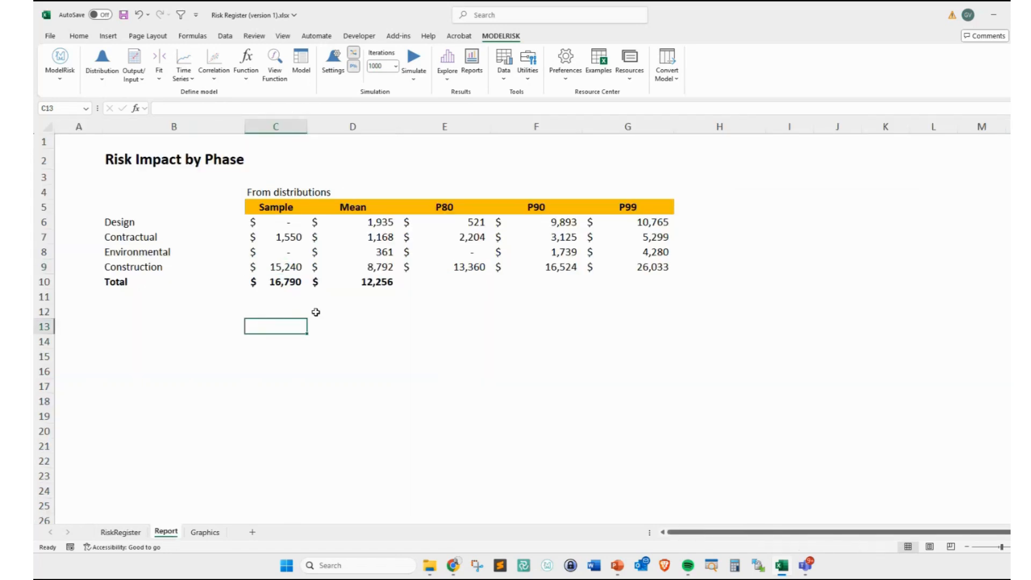
key("F9")
key("F9")
key("F9")
key("F9")
key("F9")
key("F9")
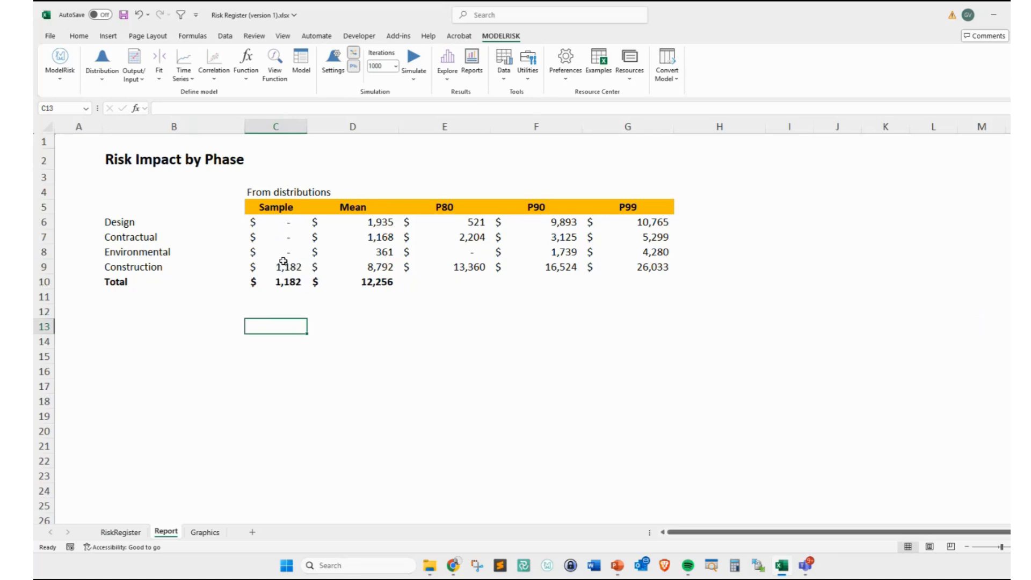
left_click_drag(285, 221, 291, 267)
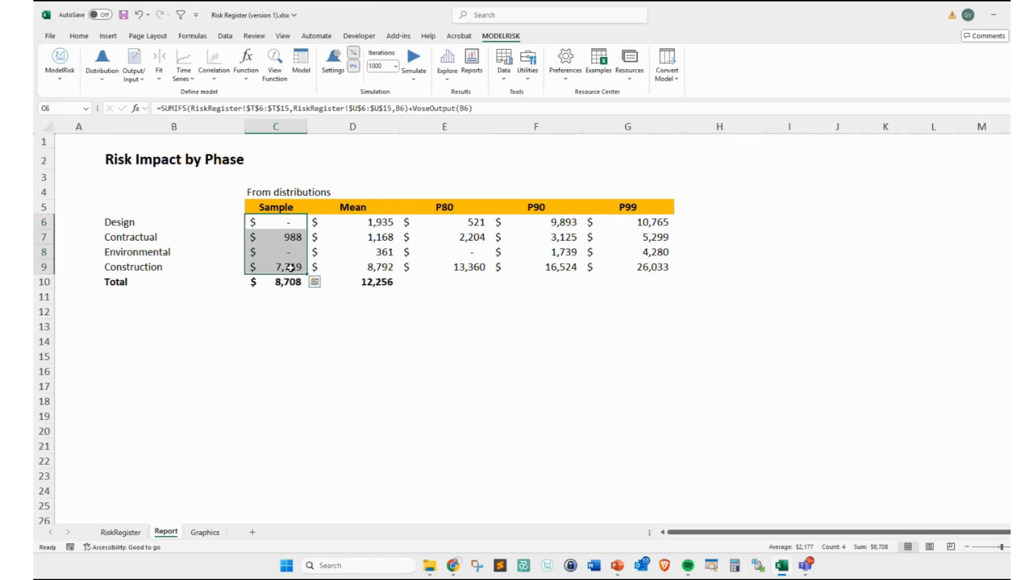
key("F9")
key("F9")
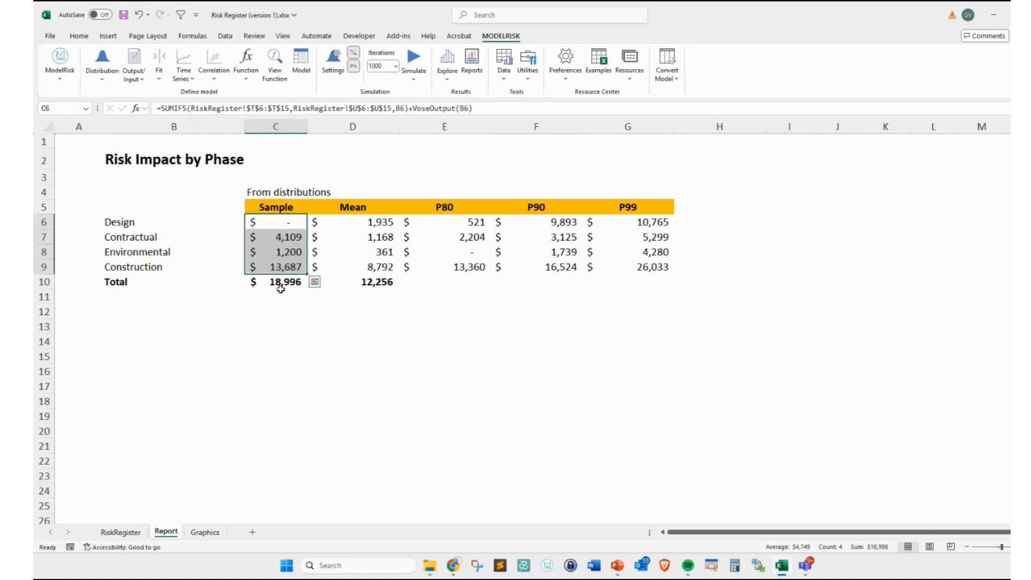
left_click(281, 285)
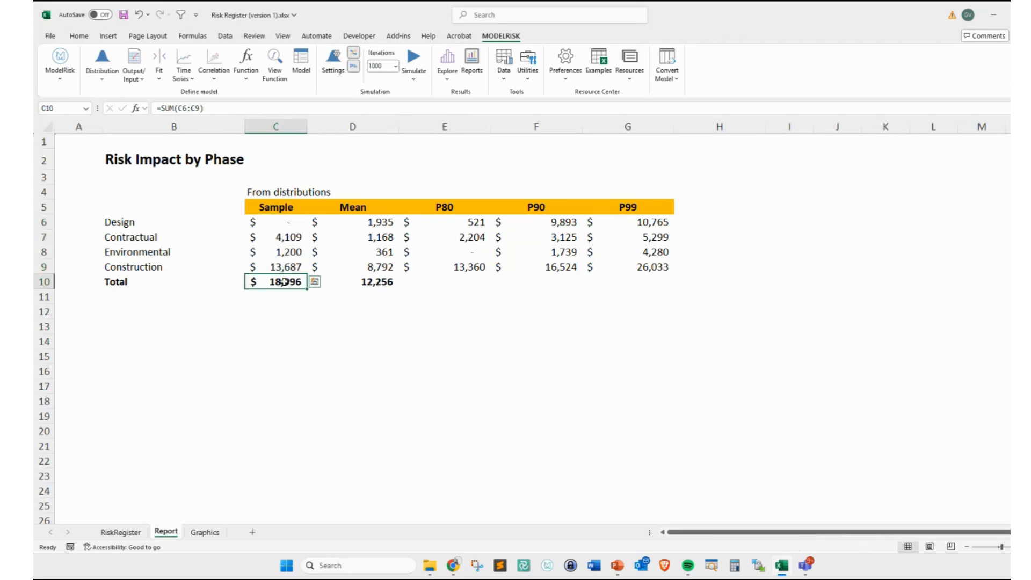
key("F9")
key("F9")
key("F9")
- Inspect the VoseOutput part of the Design sample formula in C6 and the phase output cells C6:C9
left_click(292, 223)
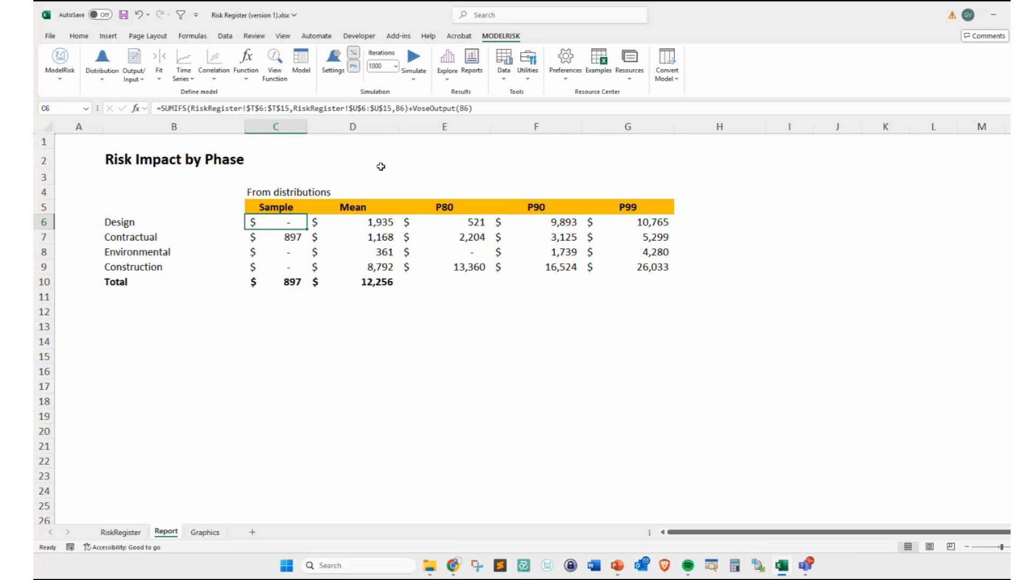
mouse_move(412, 101)
left_mouse_down()
mouse_move(454, 121)
mouse_move(427, 95)
left_mouse_up()
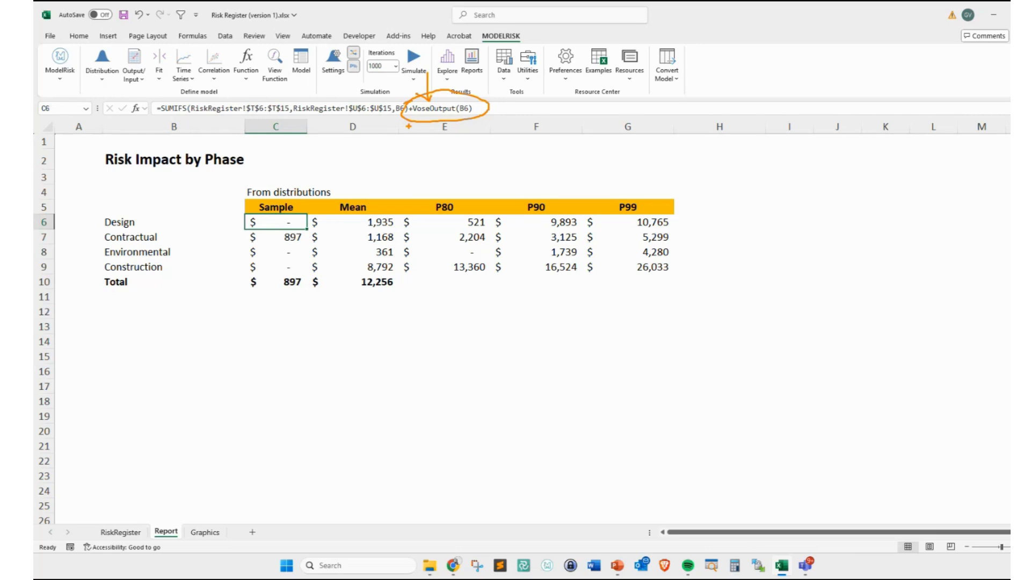
left_click(324, 340)
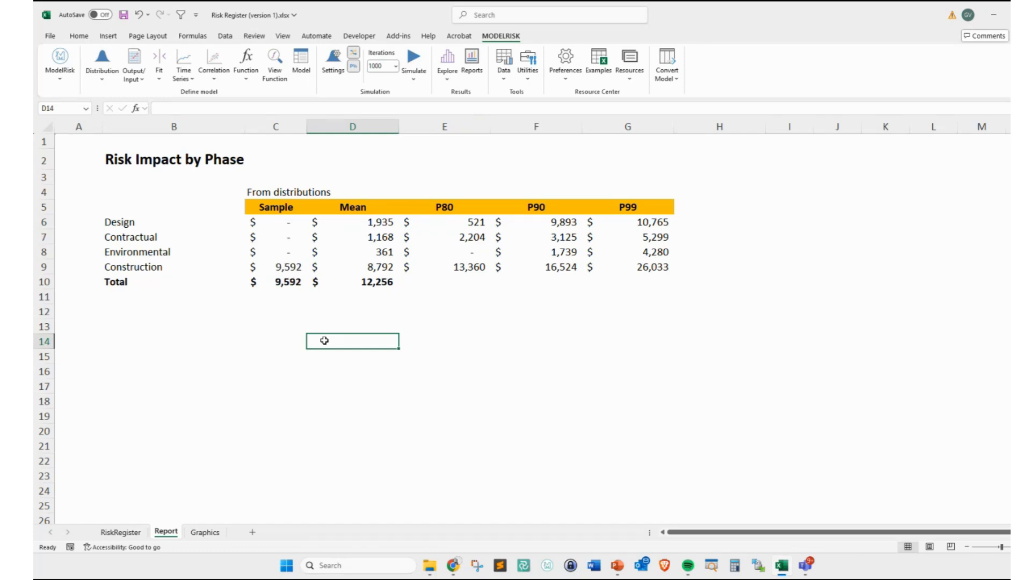
left_click_drag(284, 222, 295, 270)
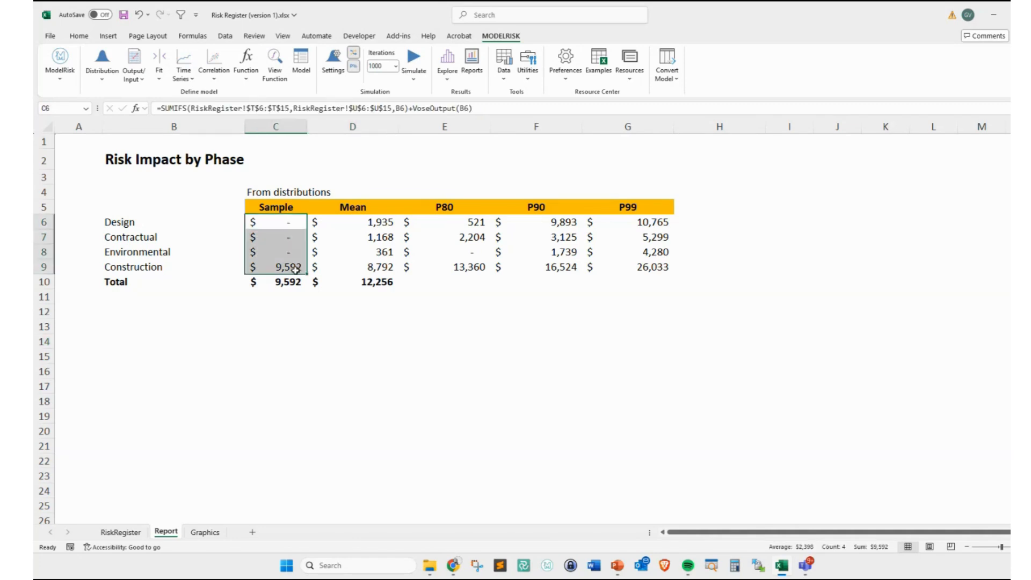
left_click(289, 314)
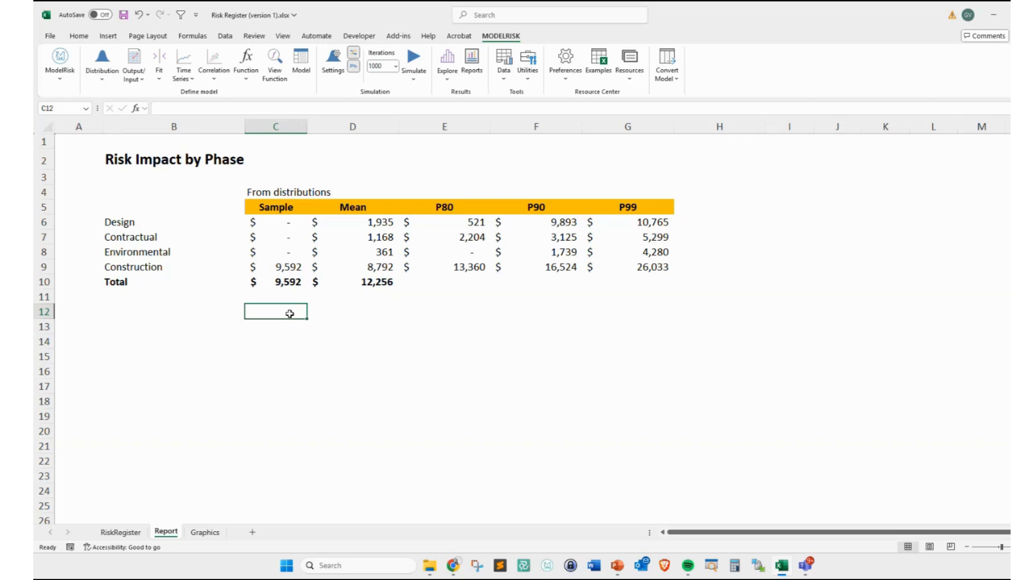
- Open the simulation results, enlarge the space for the outputs list, and expand the Report outputs
left_click(447, 62)
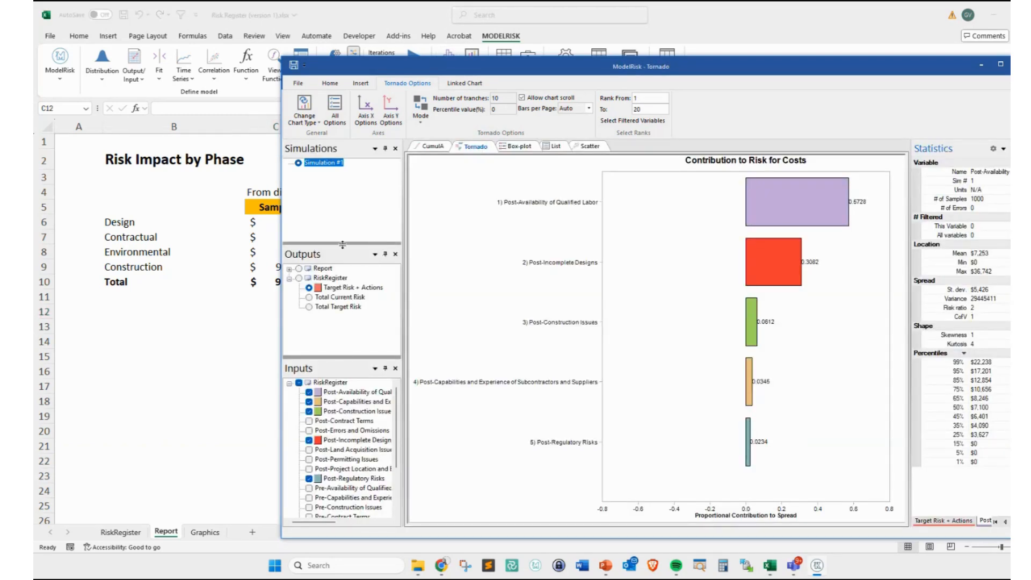
mouse_move(343, 245)
left_mouse_down()
mouse_move(343, 207)
mouse_move(178, 522)
left_mouse_up()
mouse_move(304, 249)
left_mouse_down()
mouse_move(195, 426)
mouse_move(114, 529)
left_mouse_up()
key("Escape")
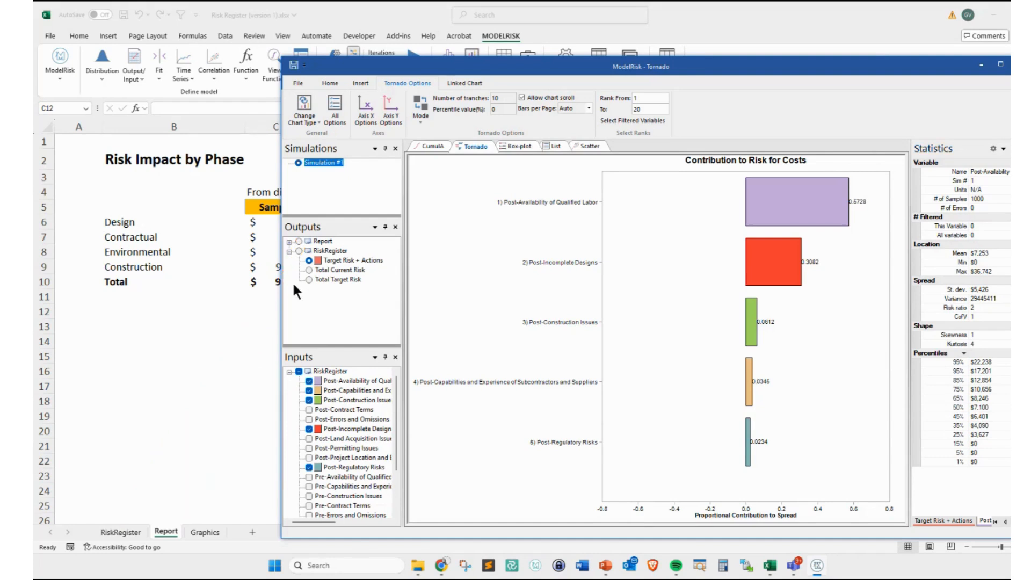
left_click(289, 242)
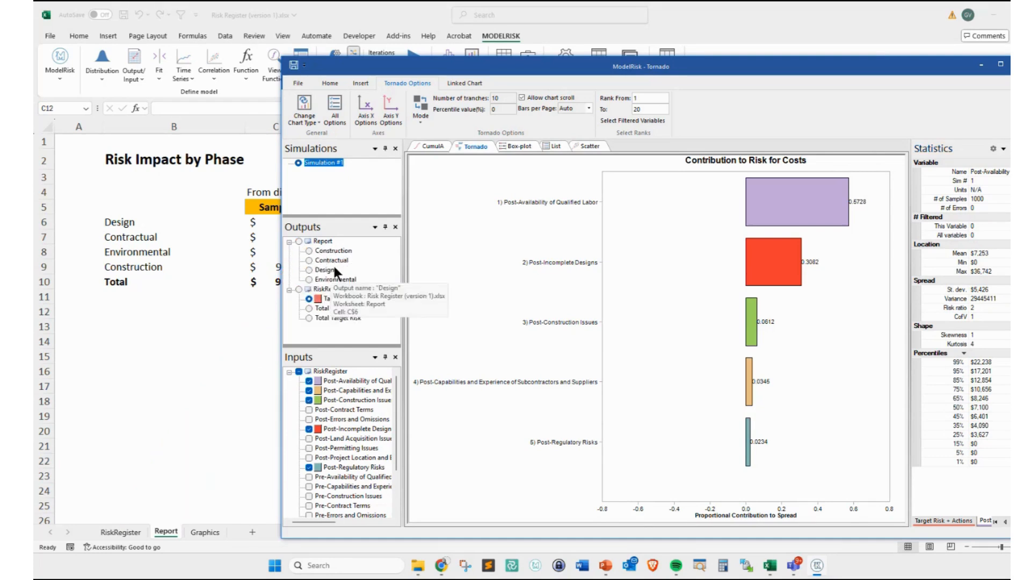
- Go to the cumulative chart, exclude the three RiskRegister outputs, and change the chart type to Histogram
left_click(430, 145)
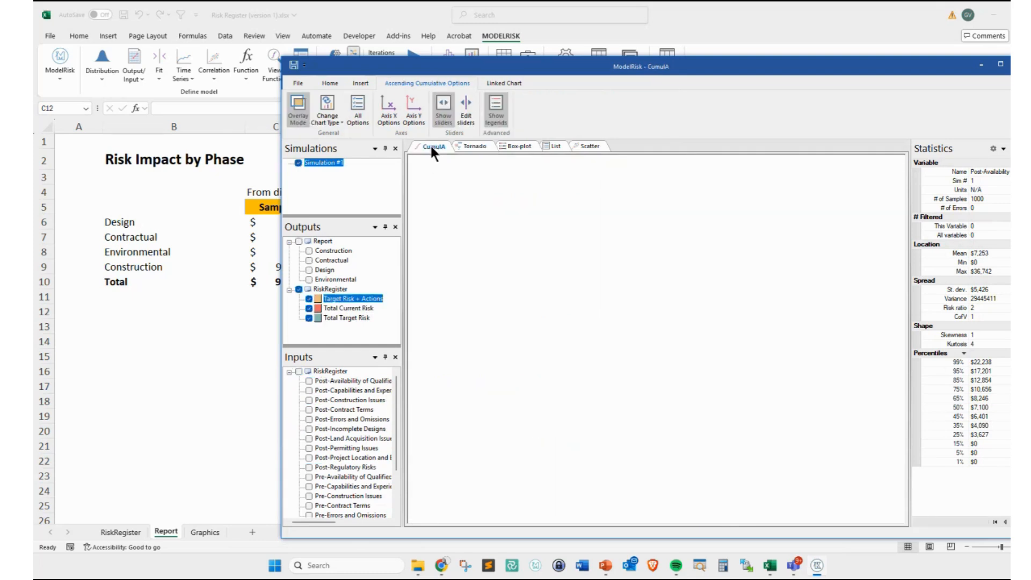
left_click(308, 308)
left_click(309, 298)
left_click(308, 318)
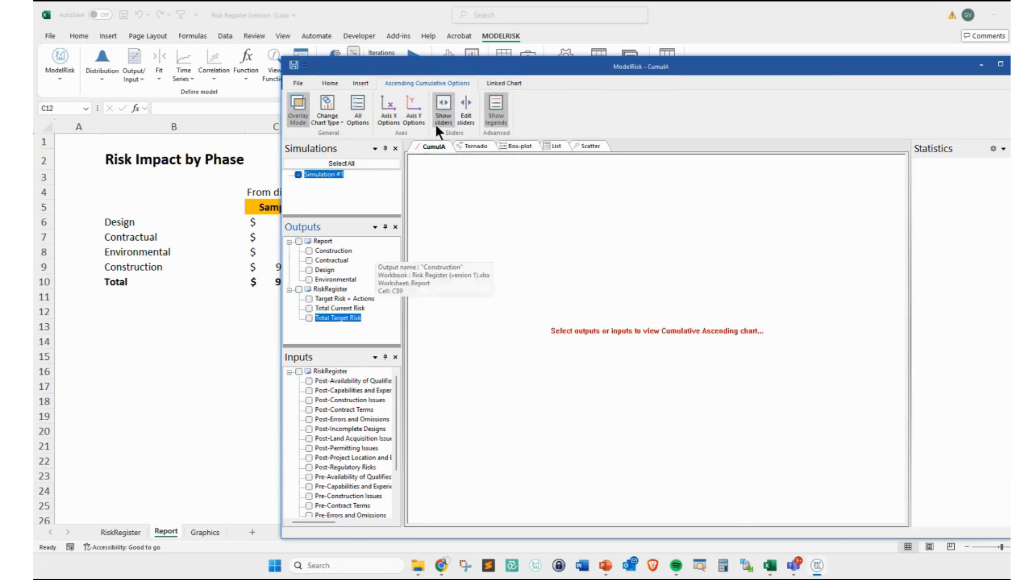
left_click(326, 119)
left_click(321, 131)
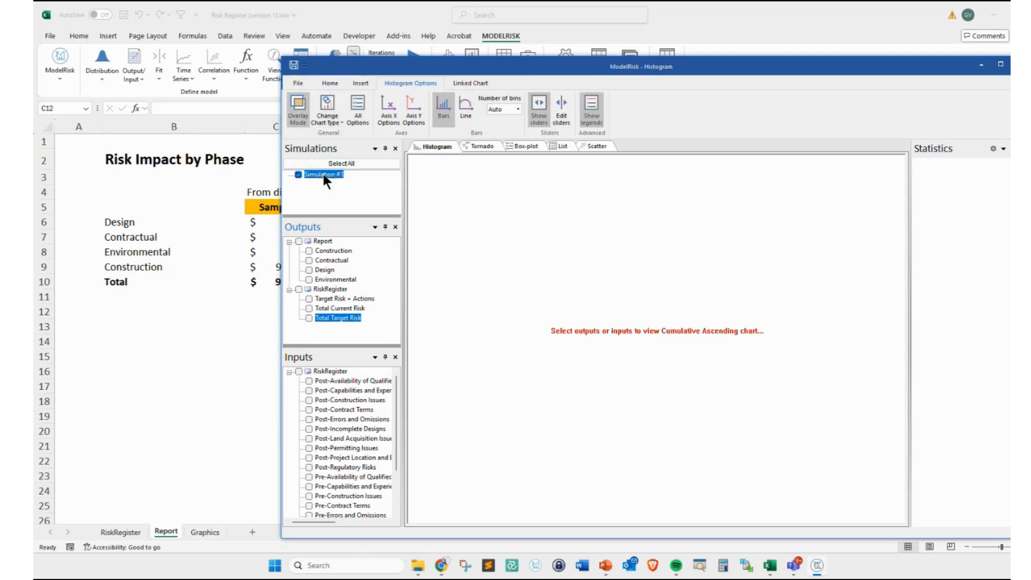
- Overlay the Construction, Contractual, Design and Environmental outputs in the chart and change its type to Ascending Cumulative
left_click(309, 250)
left_click(309, 260)
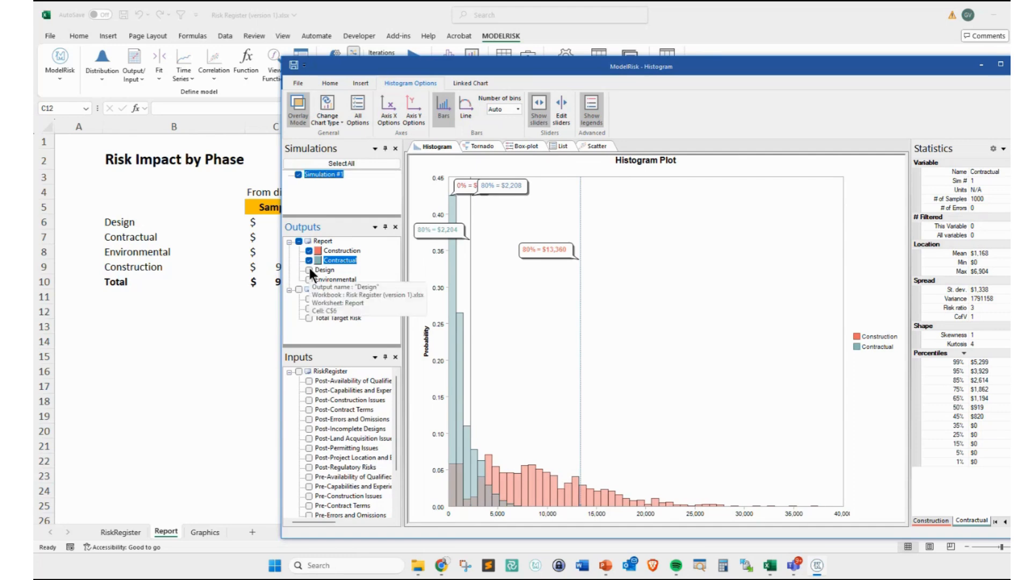
left_click(309, 270)
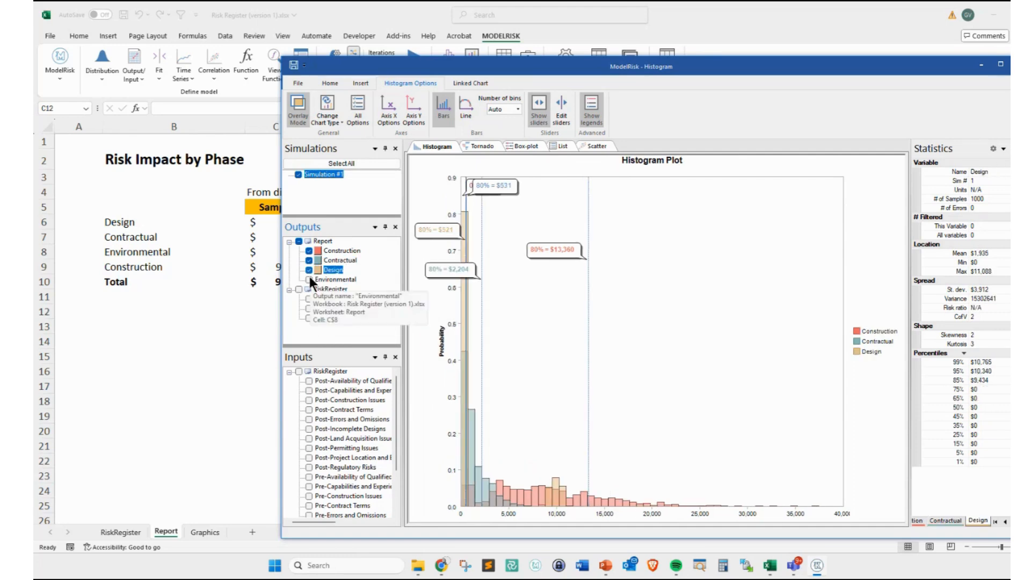
left_click(309, 279)
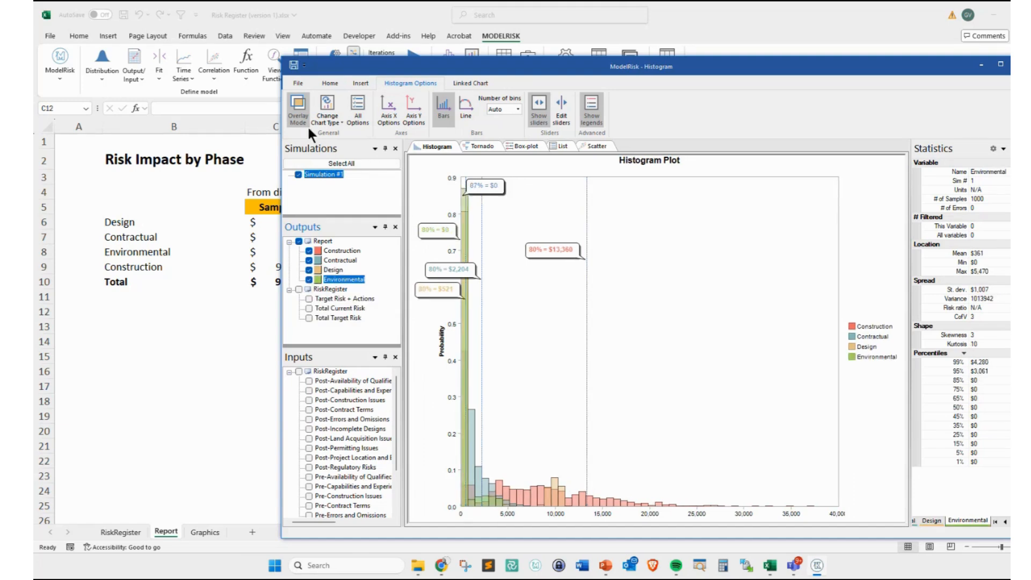
left_click(329, 122)
left_click(328, 143)
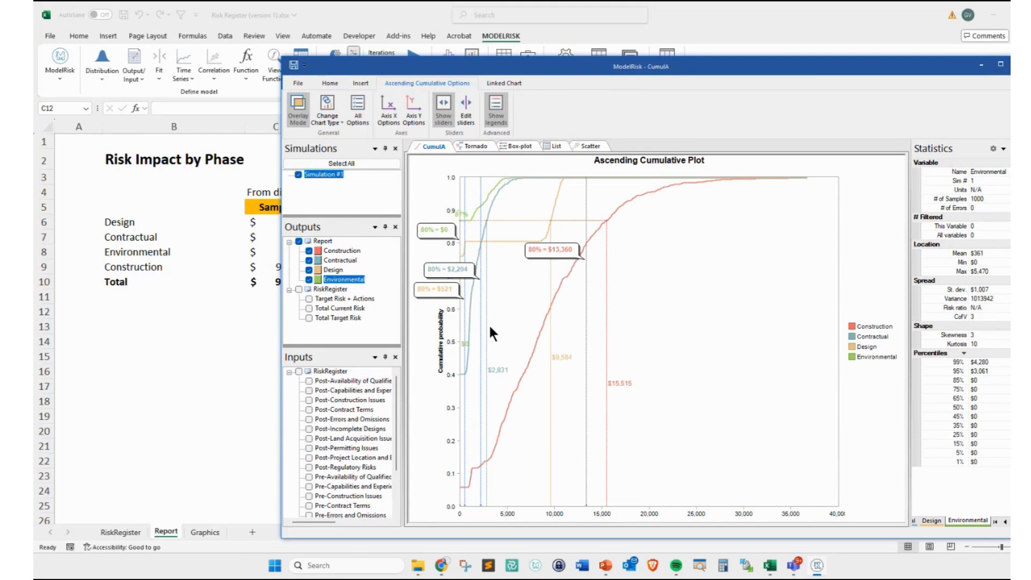
- Compare the cumulative curves without the Construction and Contractual outputs, and include both outputs again
left_click(309, 250)
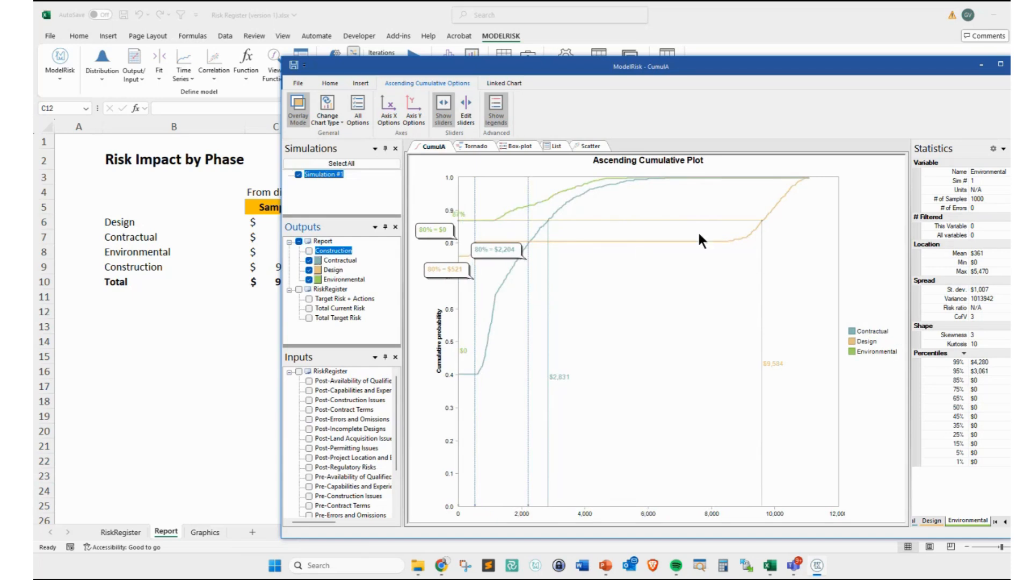
left_click(308, 261)
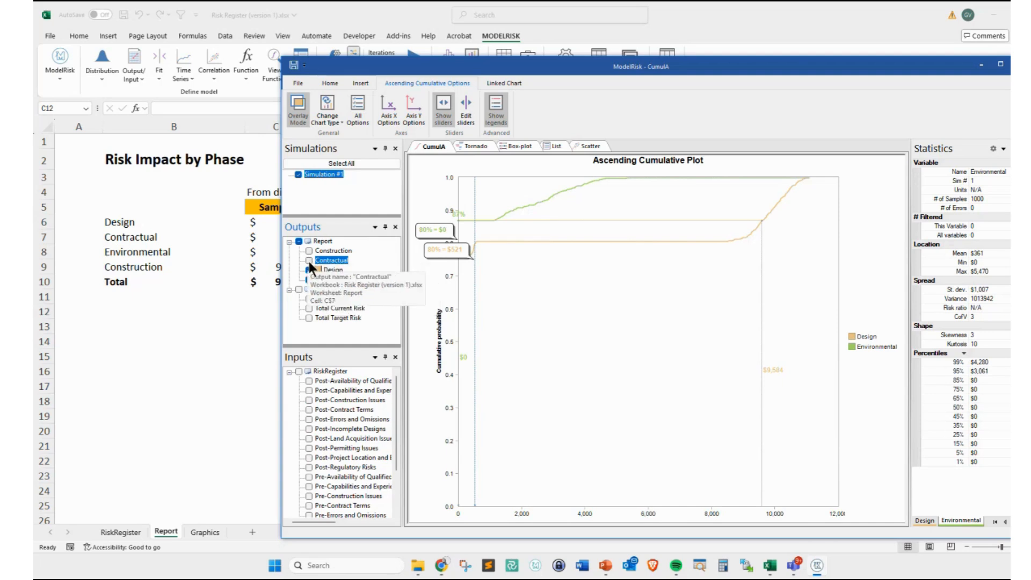
left_click(309, 261)
left_click(307, 252)
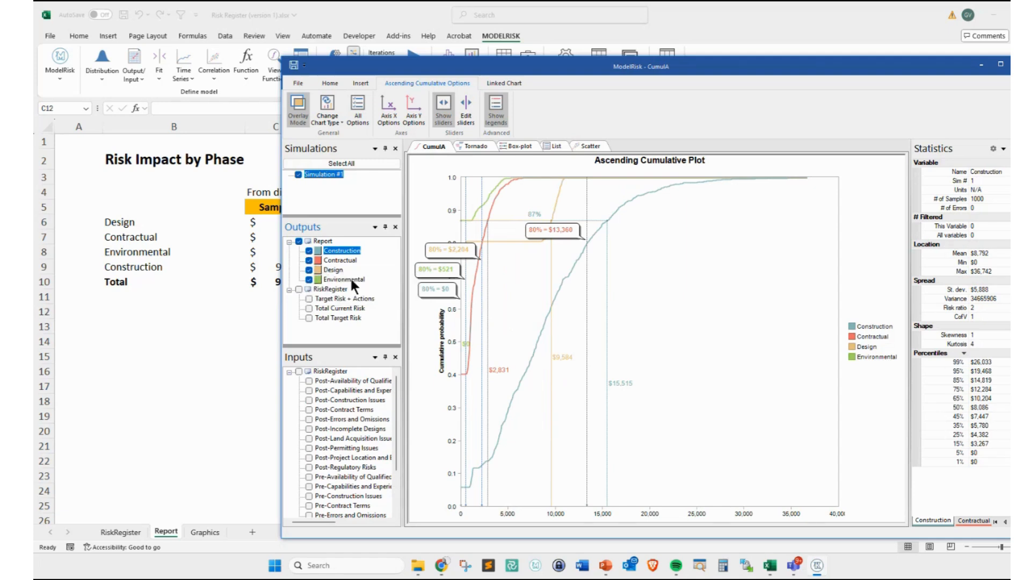
- Leave only the Construction output in the cumulative chart and change the chart type to Histogram
left_click(308, 260)
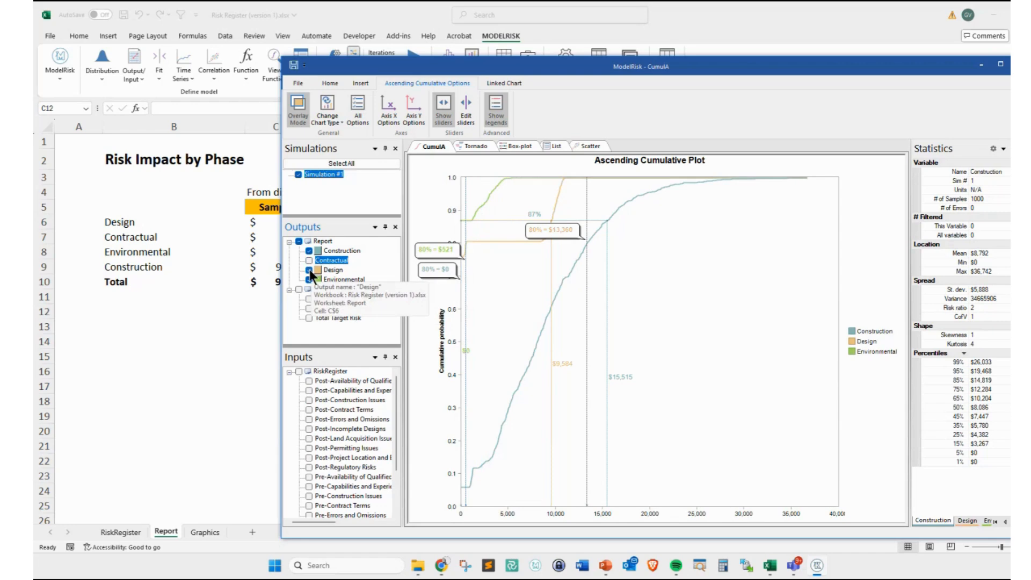
left_click(309, 270)
left_click(309, 280)
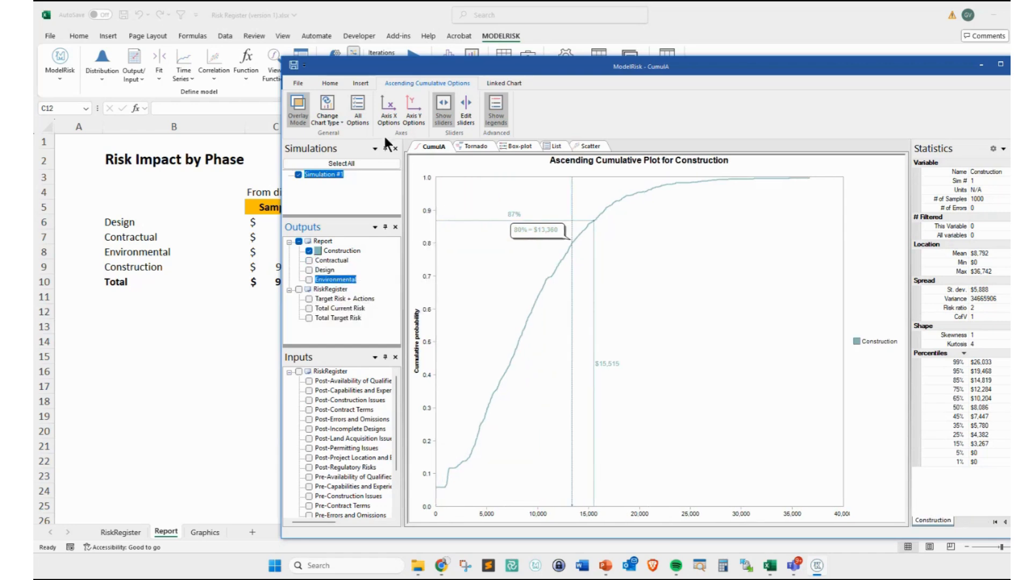
left_click(335, 117)
left_click(338, 135)
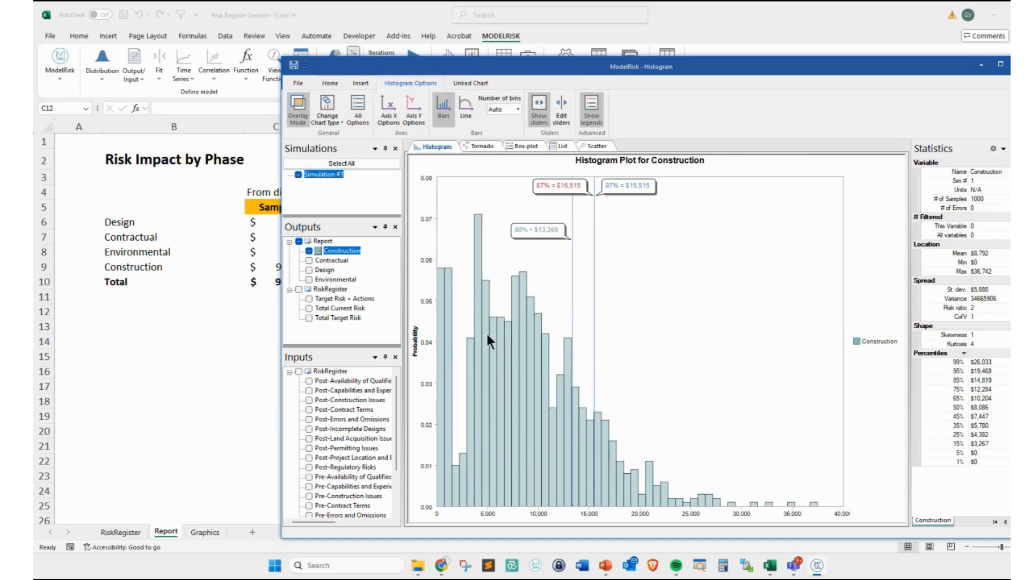
- Show the histogram for the Design output, mark its two separate clusters of values, and clear the markings
left_click(310, 271)
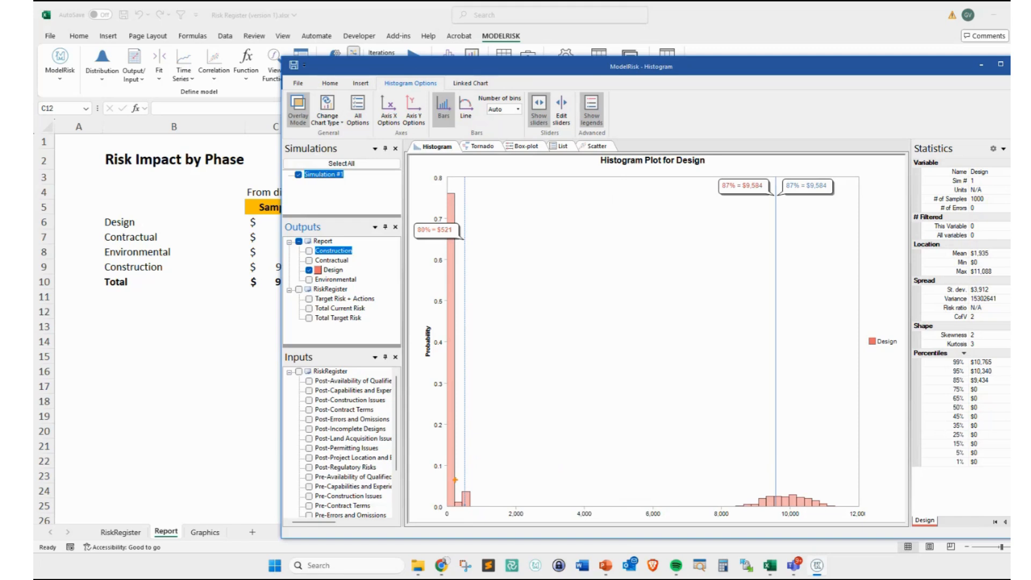
mouse_move(454, 484)
left_mouse_down()
mouse_move(489, 478)
mouse_move(453, 482)
left_mouse_up()
mouse_move(600, 500)
left_mouse_down()
mouse_move(853, 486)
mouse_move(775, 492)
left_mouse_up()
left_click_drag(802, 420, 799, 468)
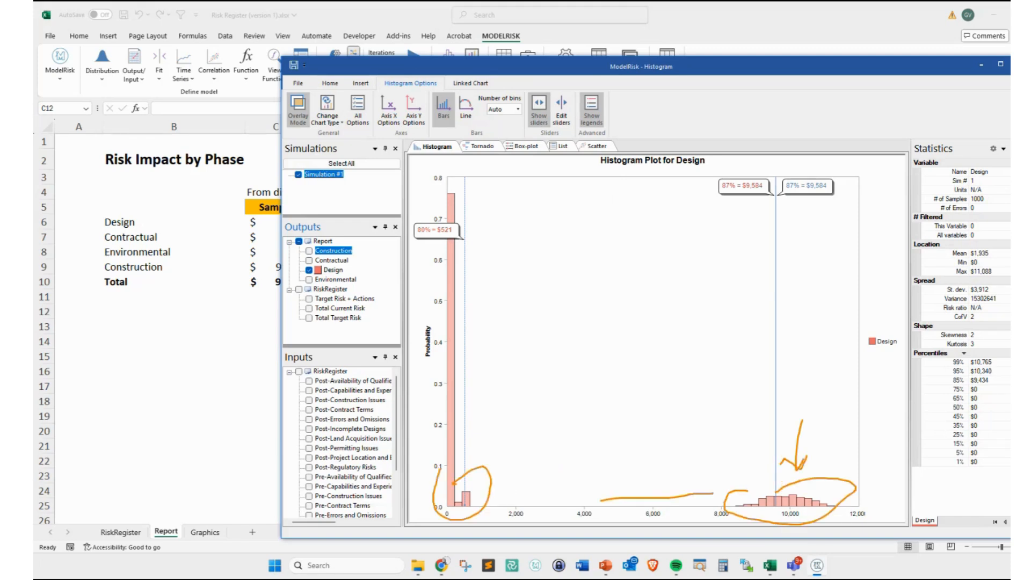
key("Escape")
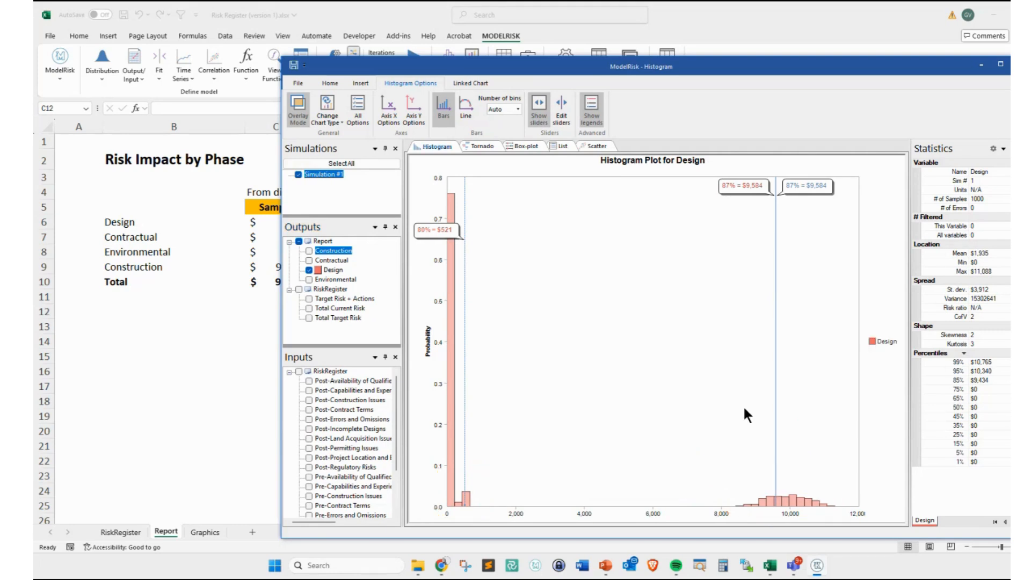
- Open the tornado chart for the Design output and exclude all the Pre- risk inputs from it
left_click(489, 145)
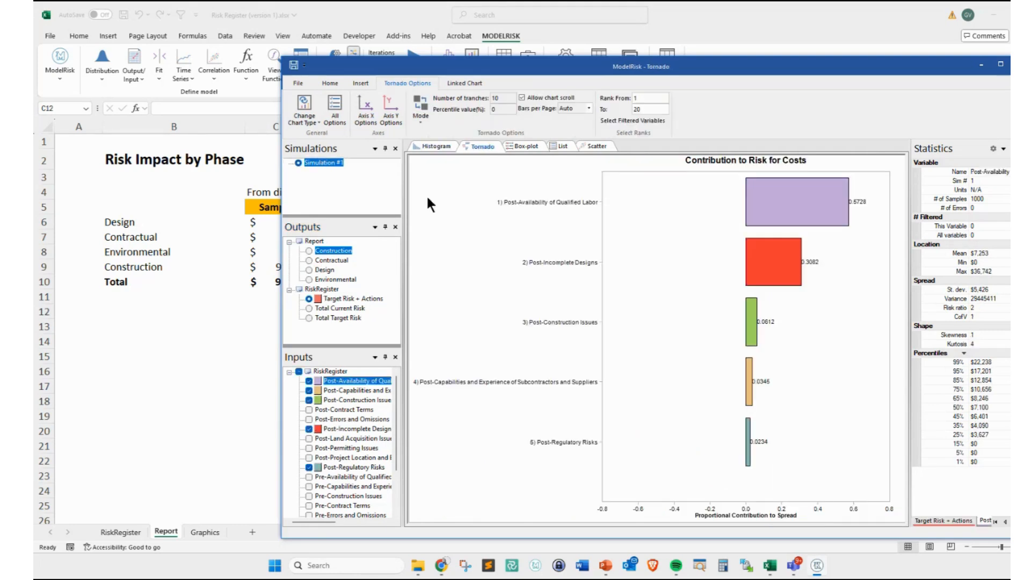
left_click(309, 268)
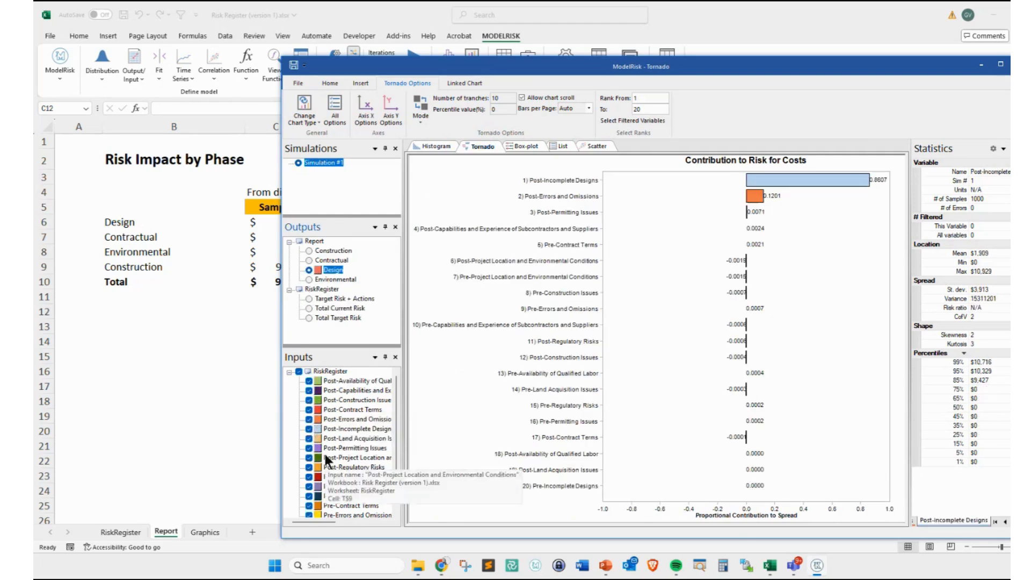
left_click(309, 478)
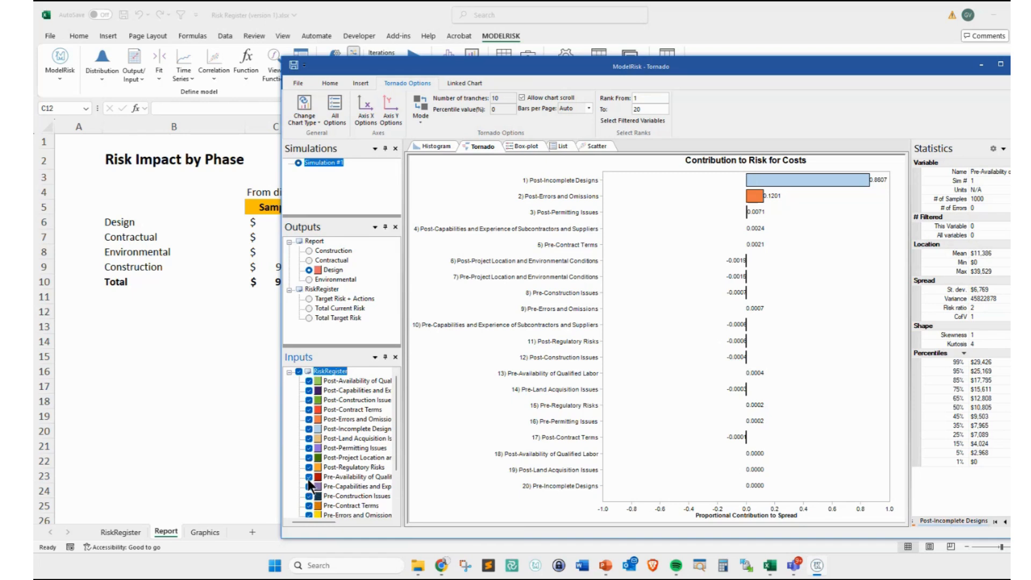
left_click(308, 487)
left_click(310, 498)
left_click(309, 504)
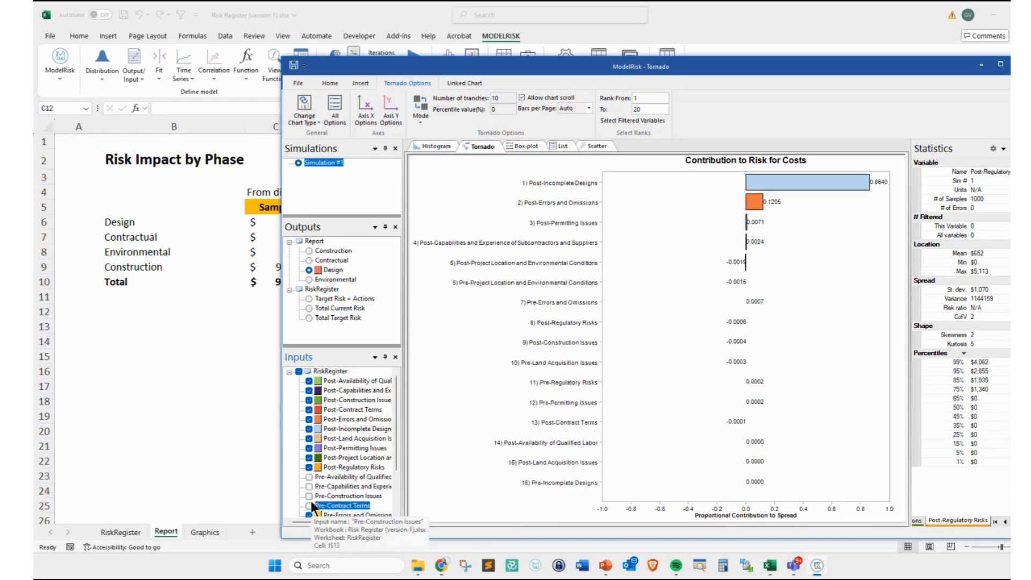
scroll(309, 488, "down", 2)
left_click(309, 457)
left_click(309, 467)
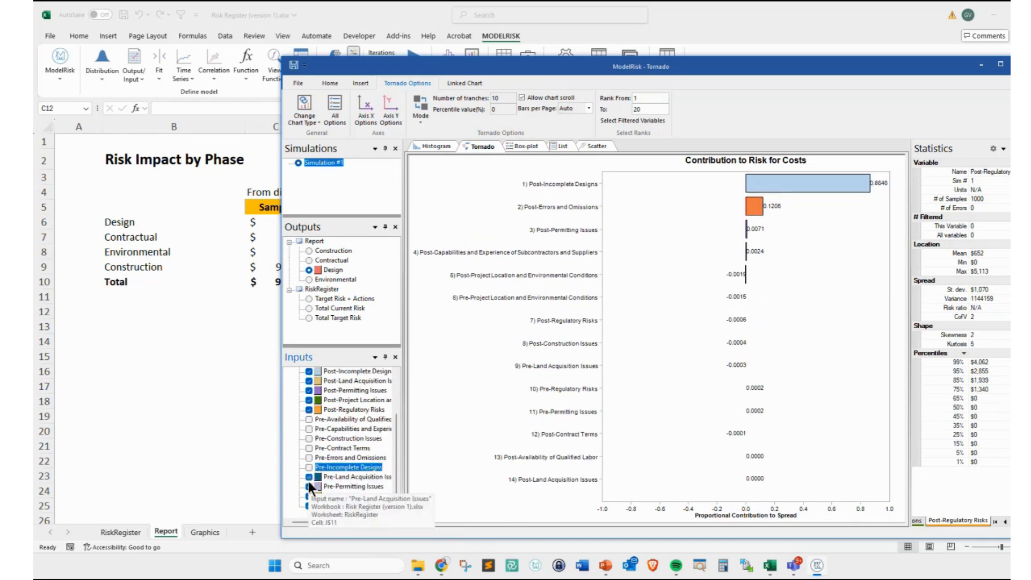
left_click(308, 476)
left_click(308, 486)
left_click(309, 496)
left_click(309, 505)
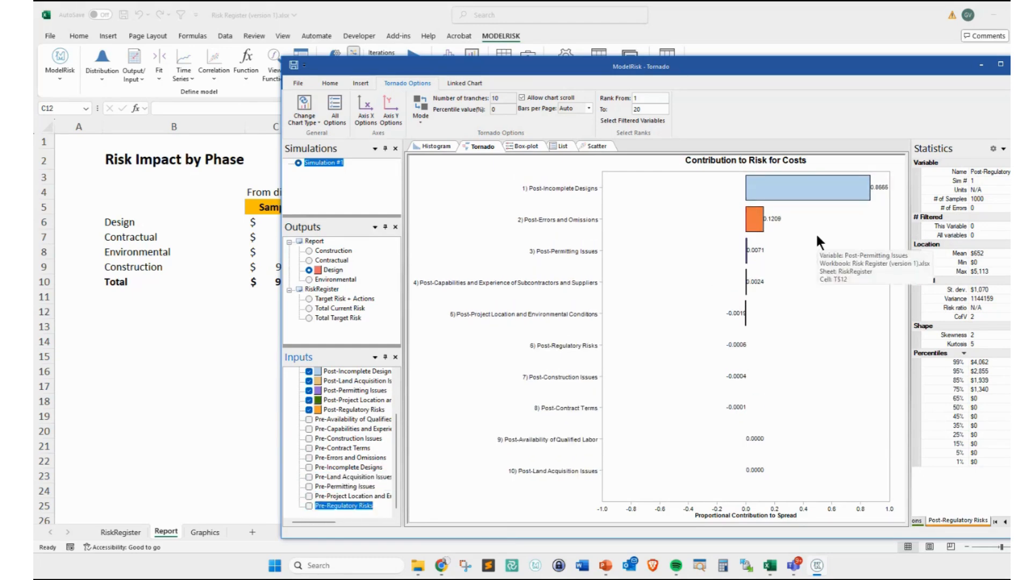
- Mark the two largest contributors in the Design tornado chart and clear the markings
left_click_drag(494, 175, 885, 209)
left_click_drag(858, 246, 858, 213)
key("Escape")
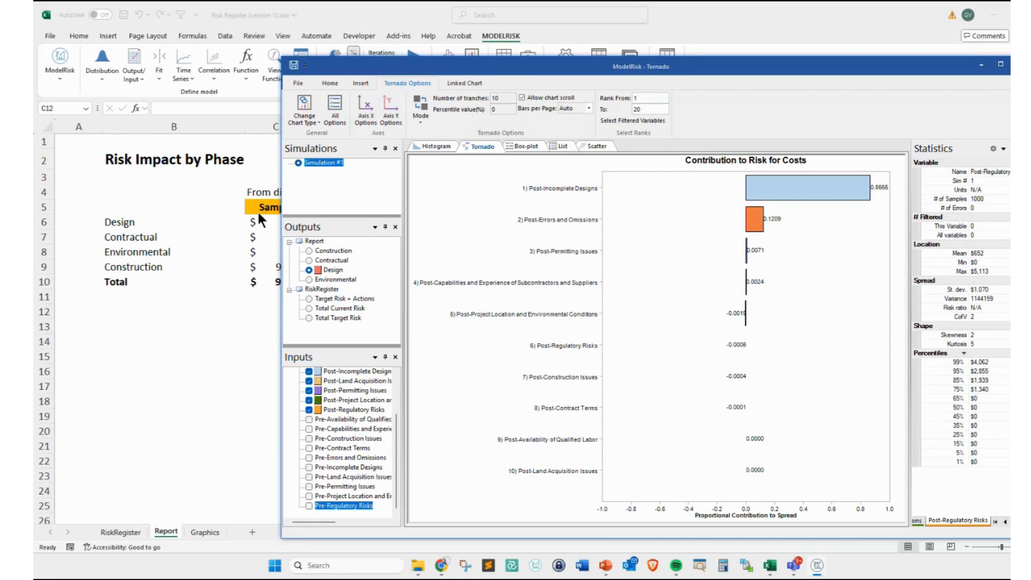
- Show the tornado chart for the Construction output, mark its top contributors, and clear the markings
left_click(307, 250)
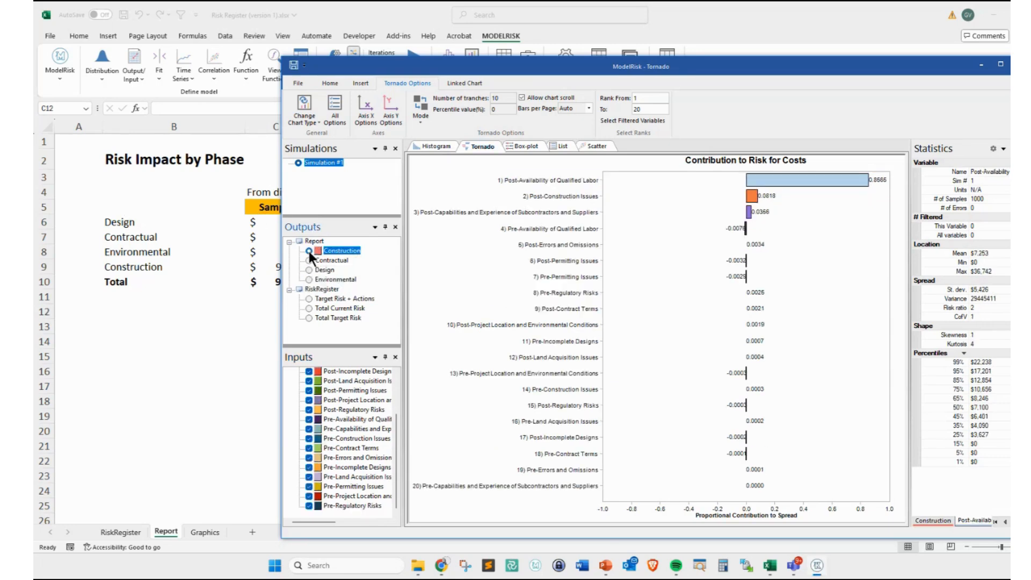
key("ctrl+2")
mouse_move(485, 178)
left_mouse_down()
mouse_move(760, 205)
mouse_move(901, 203)
left_mouse_up()
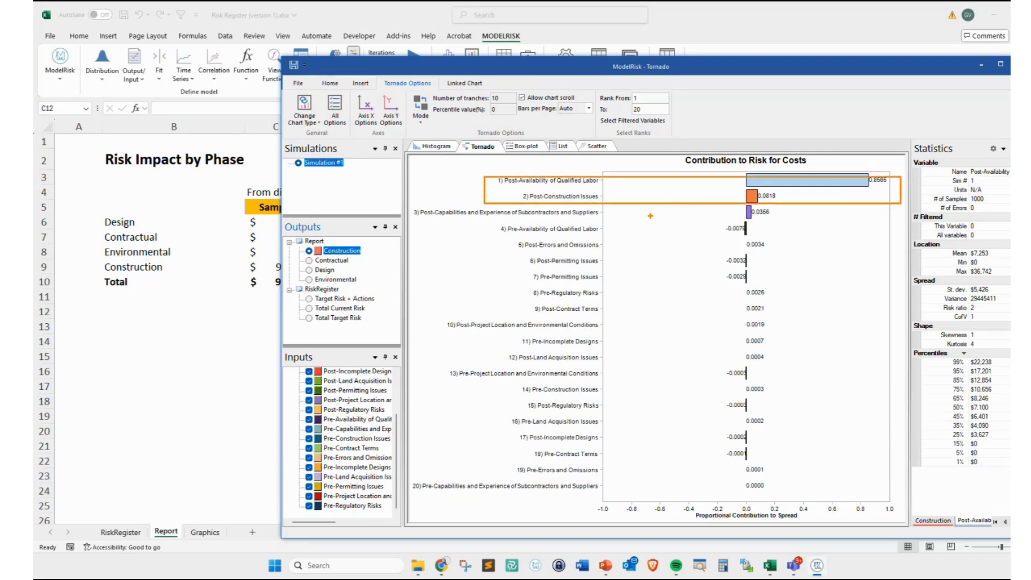
mouse_move(648, 237)
left_mouse_down()
mouse_move(680, 200)
mouse_move(687, 209)
left_mouse_up()
key("Escape")
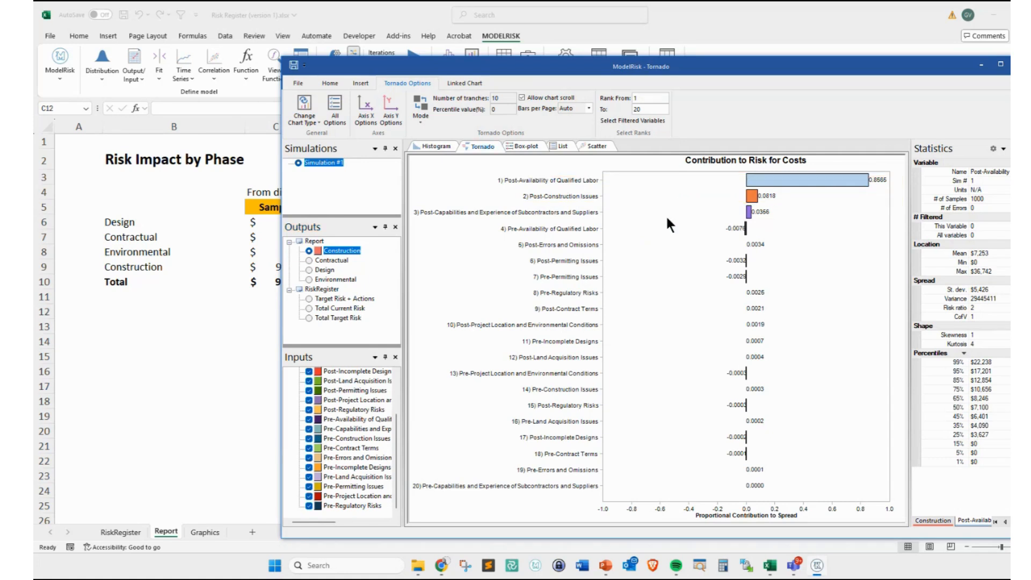
- Show the tornado chart for the Environmental output, mark its two largest contributors, and clear the markings
left_click(308, 278)
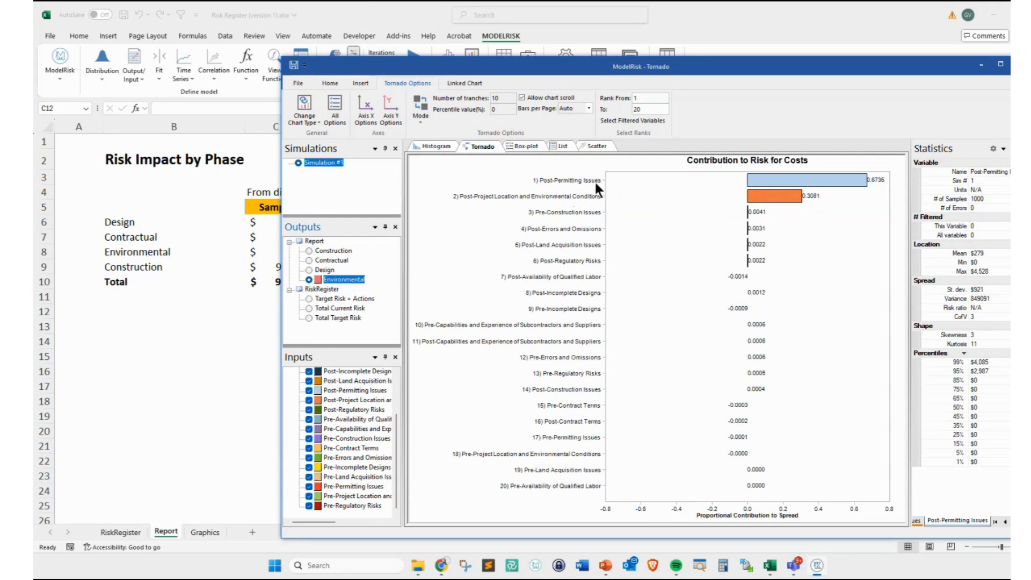
left_click_drag(433, 168, 901, 206)
key("Escape")
- Show the tornado chart for Target Risk + Actions and point out its three largest contributors
left_click(309, 299)
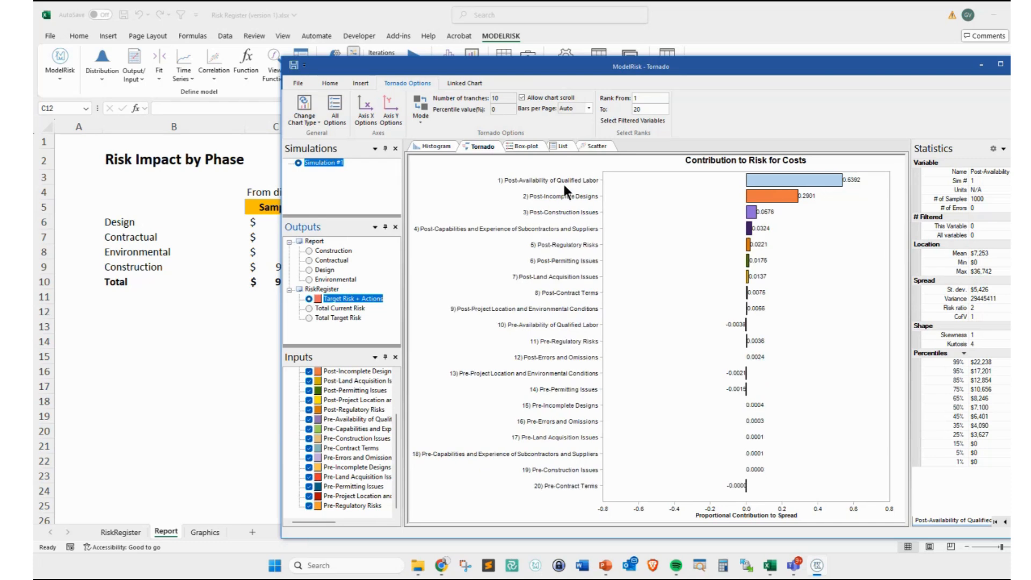
left_click_drag(581, 168, 618, 160)
left_click_drag(580, 194, 628, 178)
mouse_move(592, 212)
left_mouse_down()
mouse_move(595, 221)
mouse_move(641, 199)
left_mouse_up()
- Compare the main risk drivers in the Construction and Design tornado charts
left_click(316, 251)
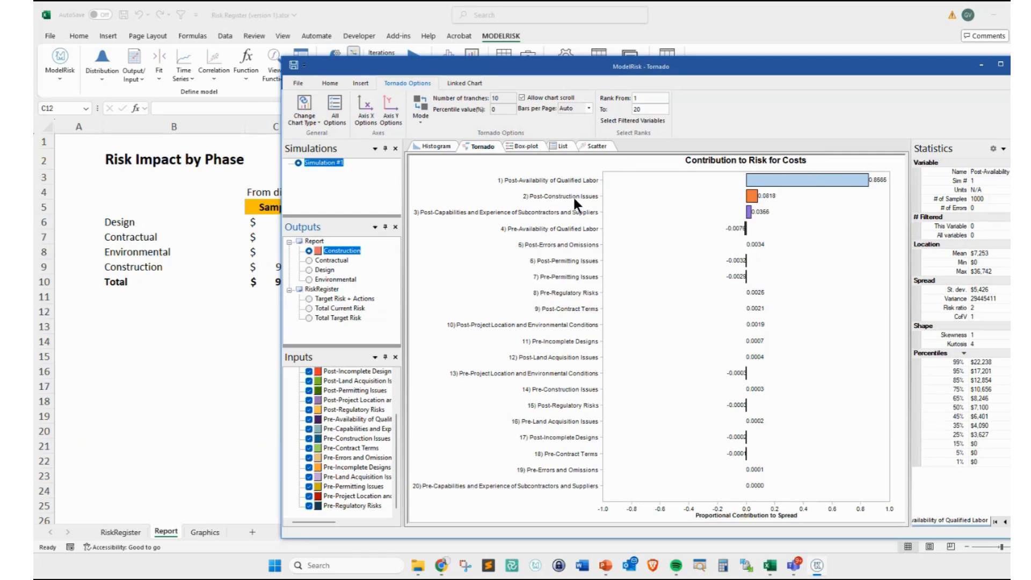
left_click(308, 269)
mouse_move(788, 178)
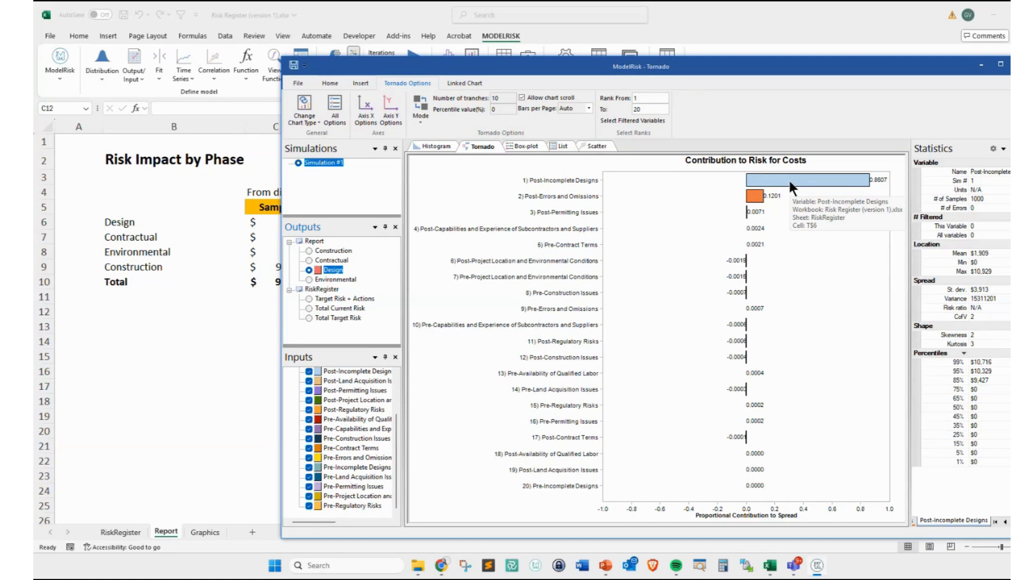
- Open the box plot, include the Construction, Contractual, Design and Environmental outputs, and compare their spreads
left_click(527, 146)
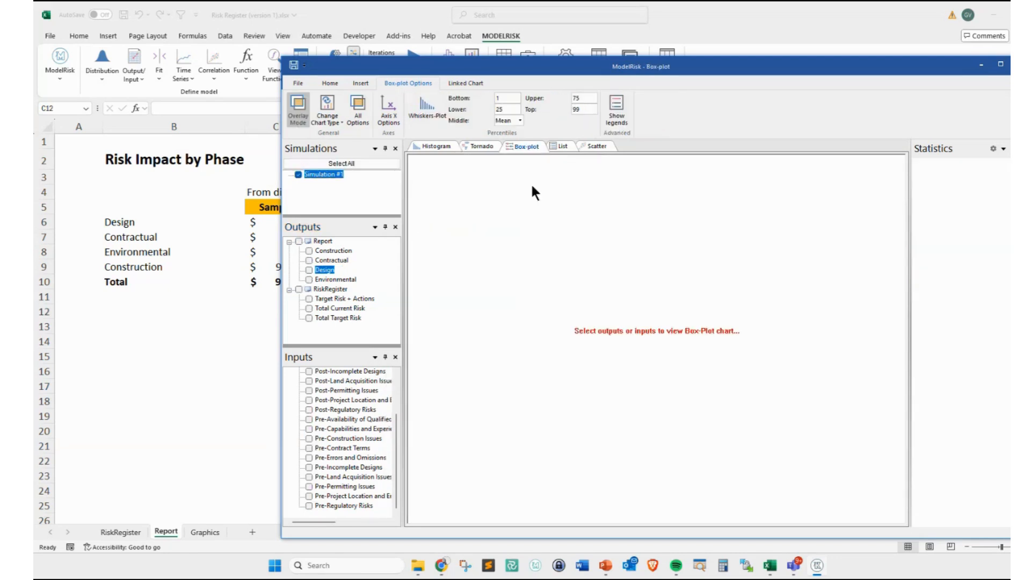
left_click(310, 250)
left_click(309, 259)
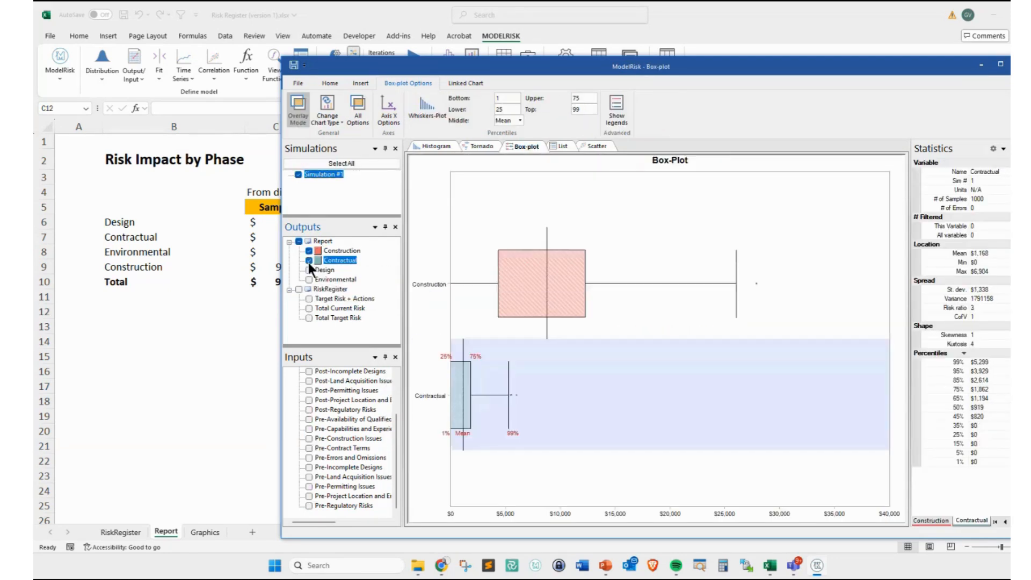
left_click(308, 269)
left_click(309, 280)
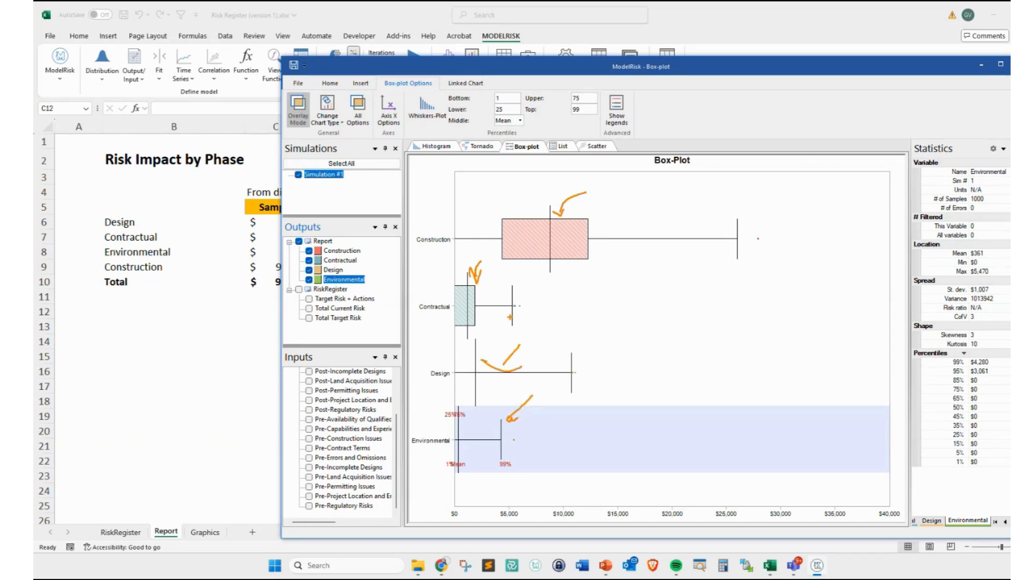
key("Escape")
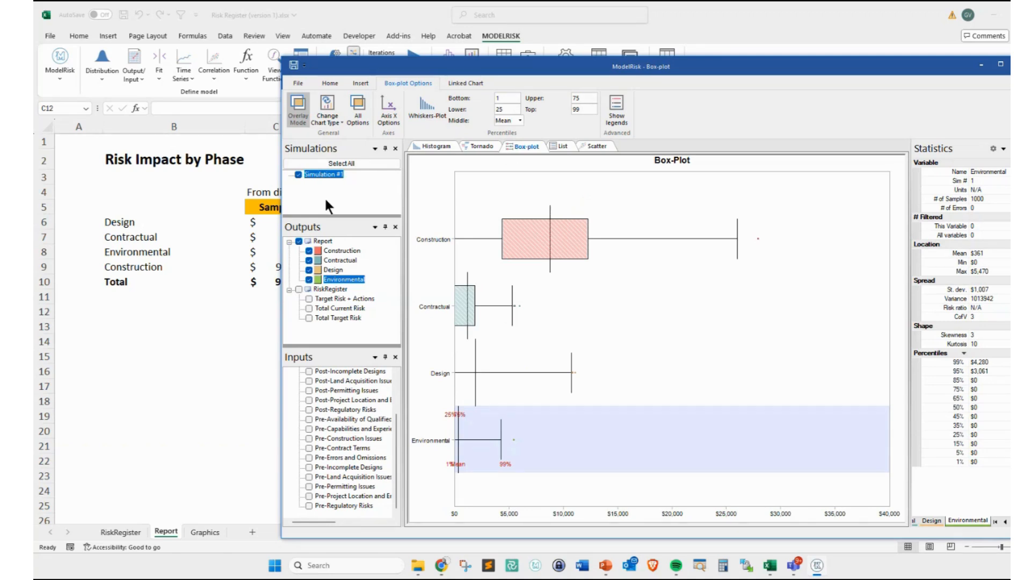
- Close the simulation results window and check the Design mean formula on the Report sheet
left_click(1008, 64)
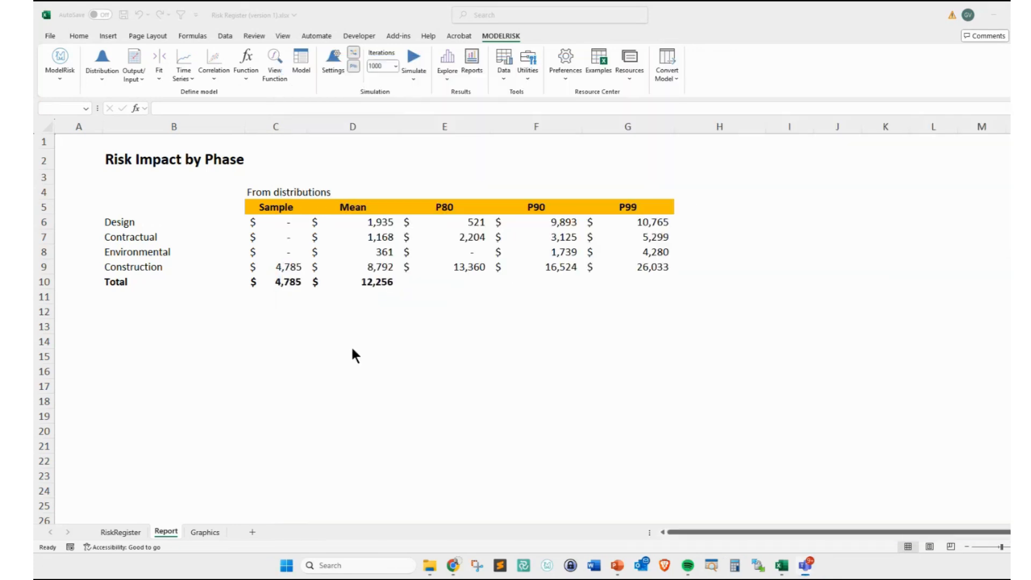
left_click(363, 222)
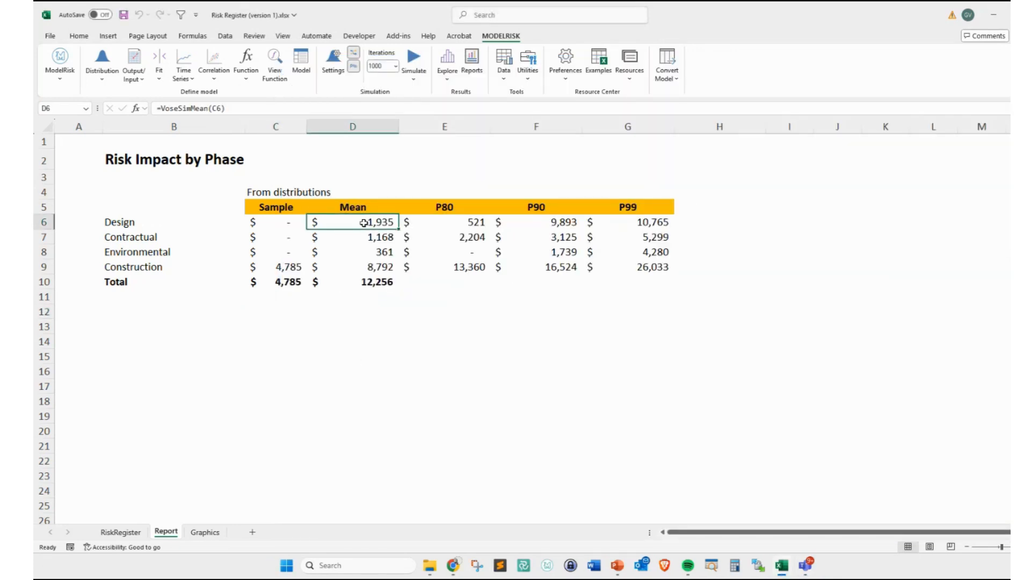
- Go to the RiskRegister sheet and examine the report's scenario rows and the Current row's percentile formulas
left_click(121, 531)
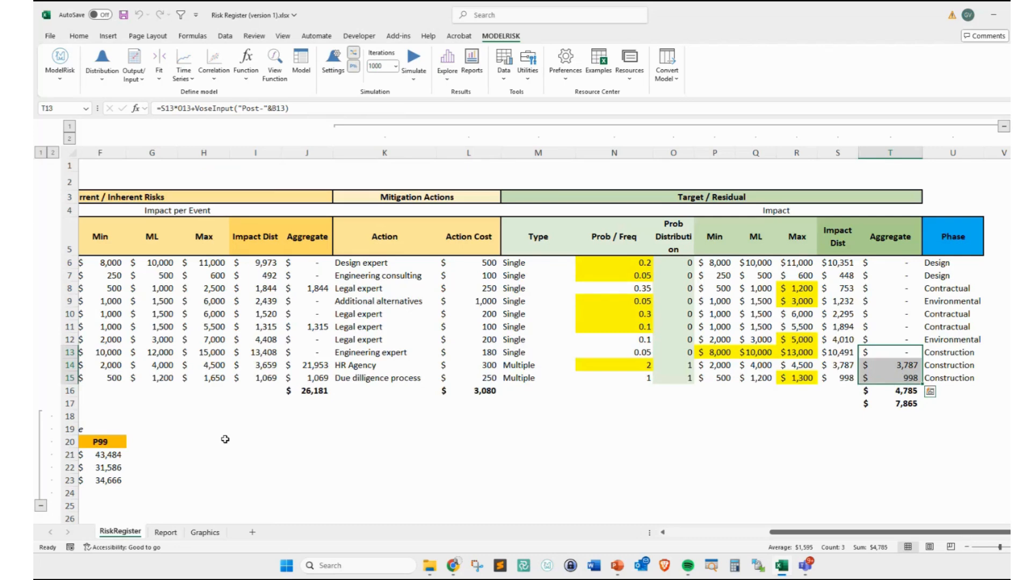
scroll(225, 439, "left", 3)
left_click_drag(130, 455, 131, 480)
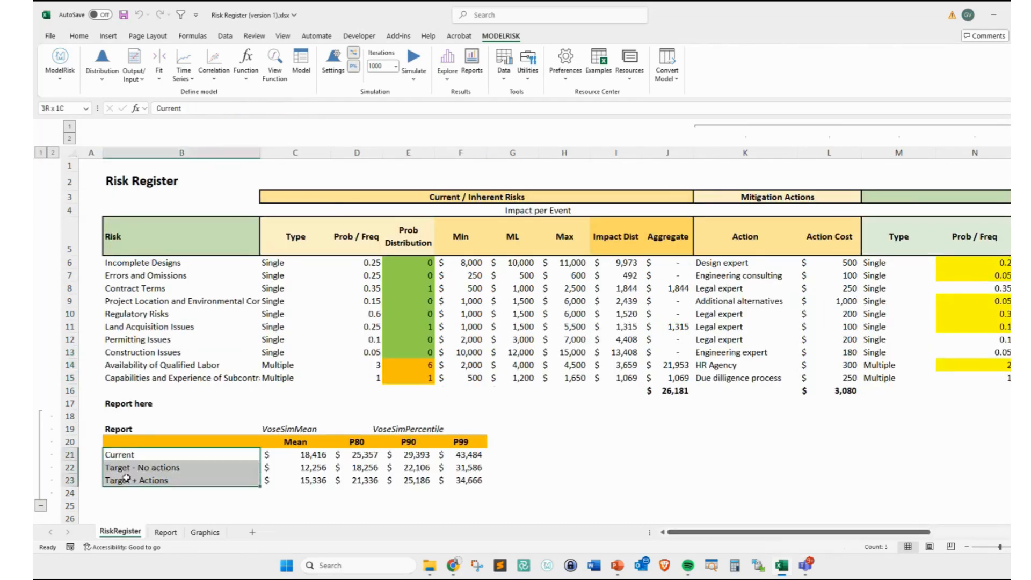
left_click(339, 454)
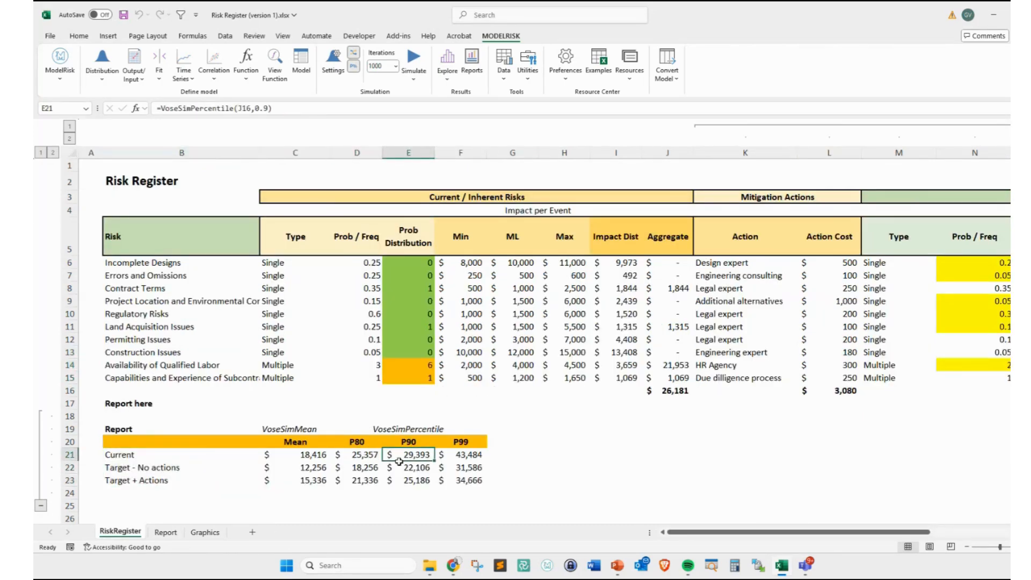
- Return to the Report sheet and examine the Design phase's sample, mean, P80, P90 and P99 formulas
left_click(165, 532)
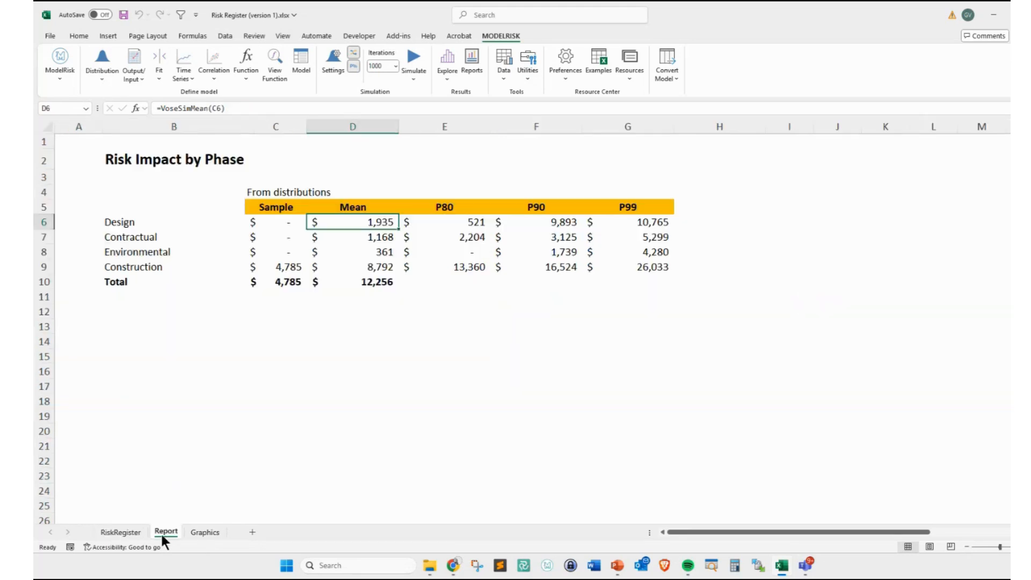
left_click(285, 224)
left_click(346, 221)
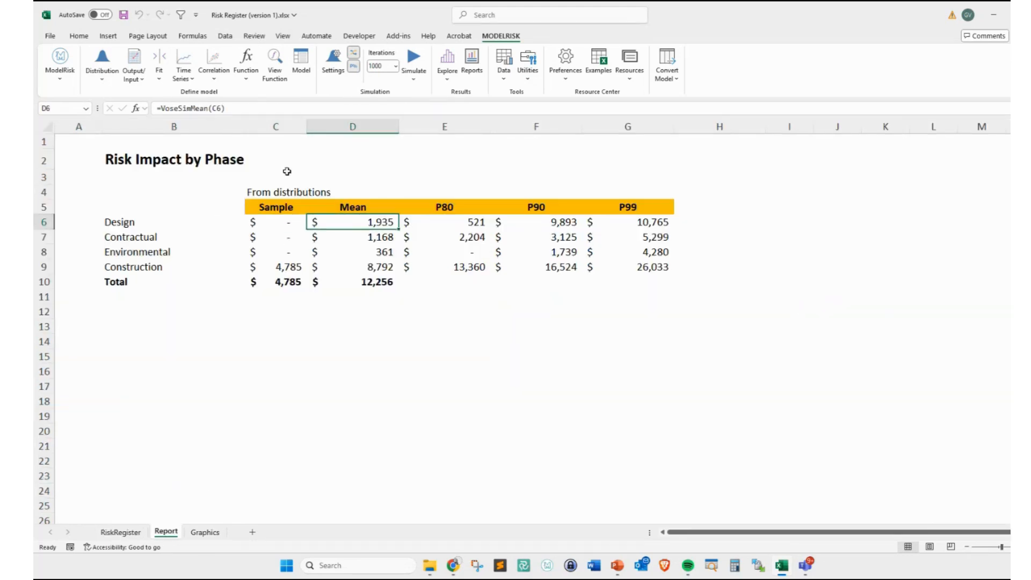
left_click(432, 228)
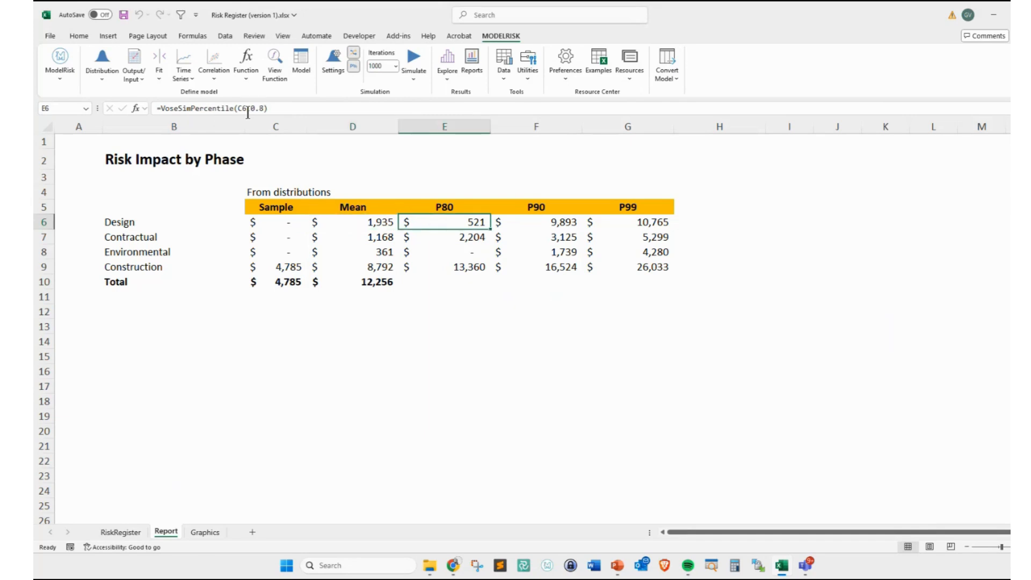
left_click(543, 218)
left_click(626, 220)
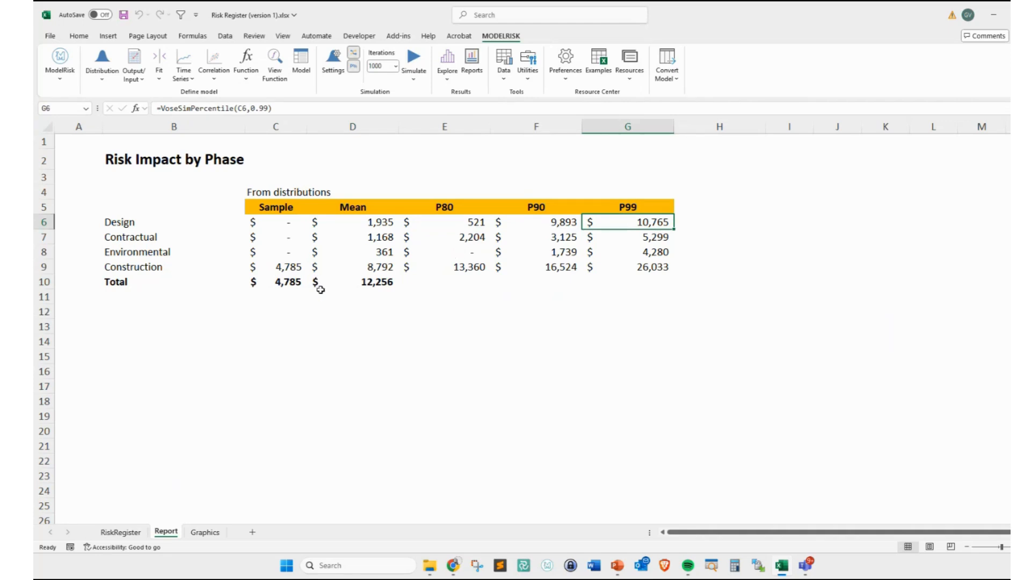
- Examine the P80 formulas of the Contractual, Environmental and Construction phases, and select the P80 values in E6:E9
left_click(450, 237)
left_click(449, 249)
left_click(449, 264)
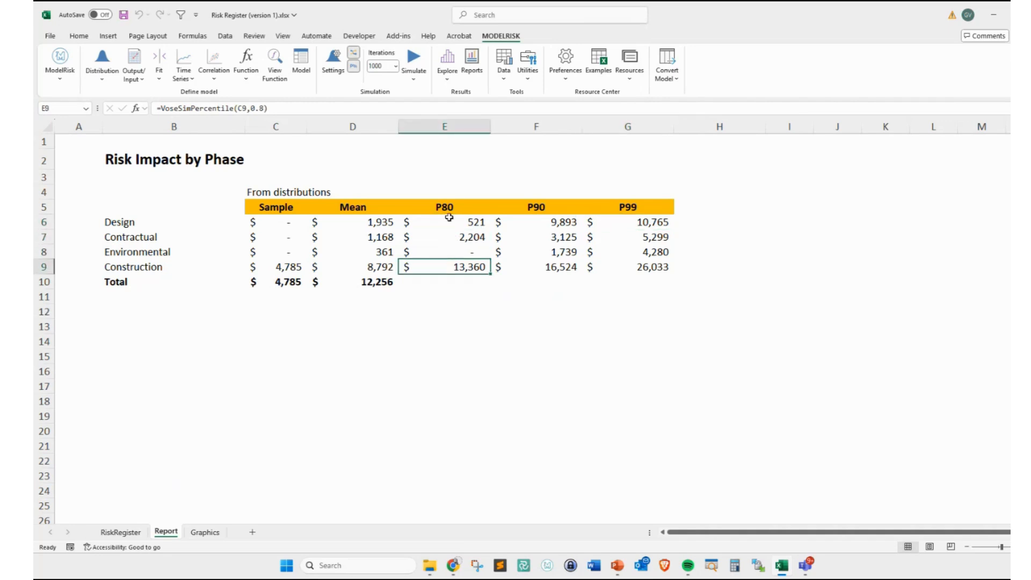
left_click_drag(449, 219, 449, 267)
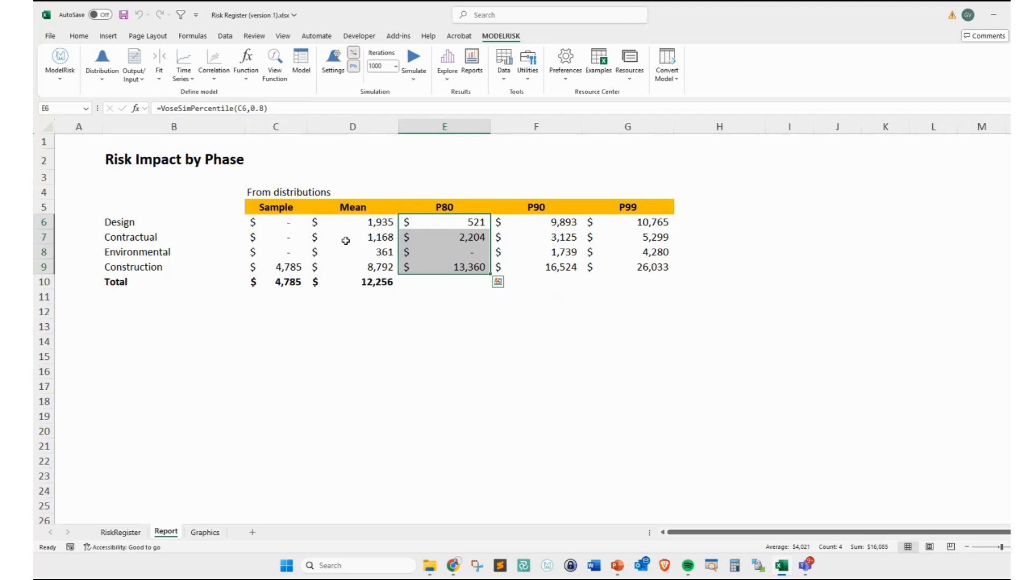
- Compare the four phases' mean values in D6:D9 with their P80 values in E6:E9
left_click_drag(357, 225, 364, 265)
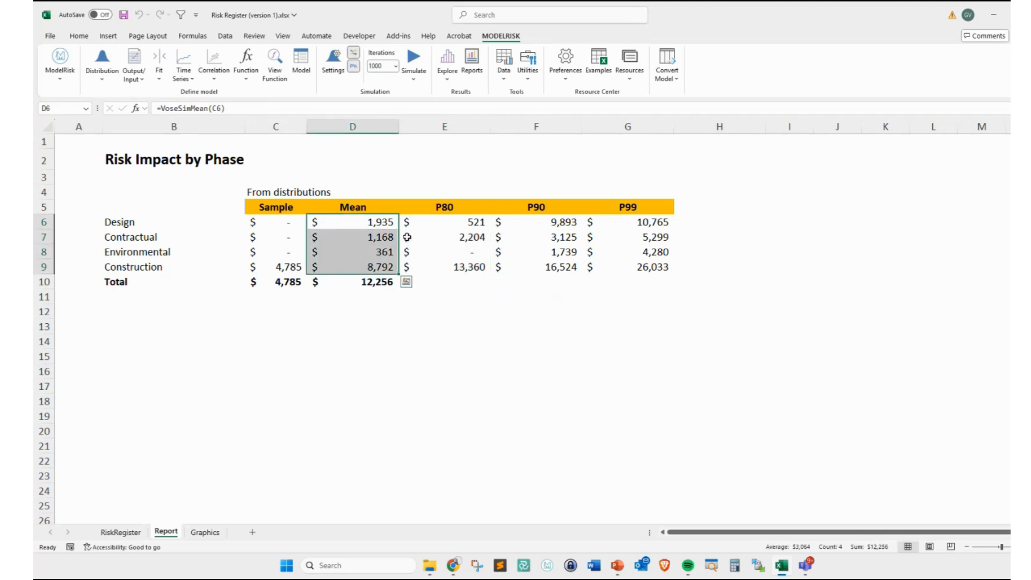
left_click_drag(426, 220, 421, 269)
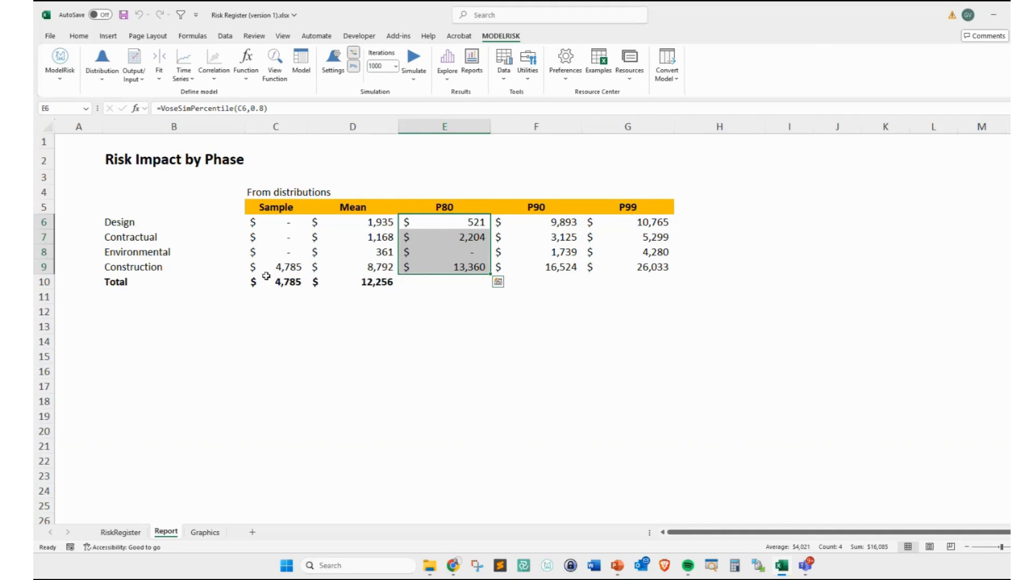
- Reopen the simulation results over the Graphics sheet and overlay only Total Current Risk and Target Risk + Actions in a histogram
left_click(446, 61)
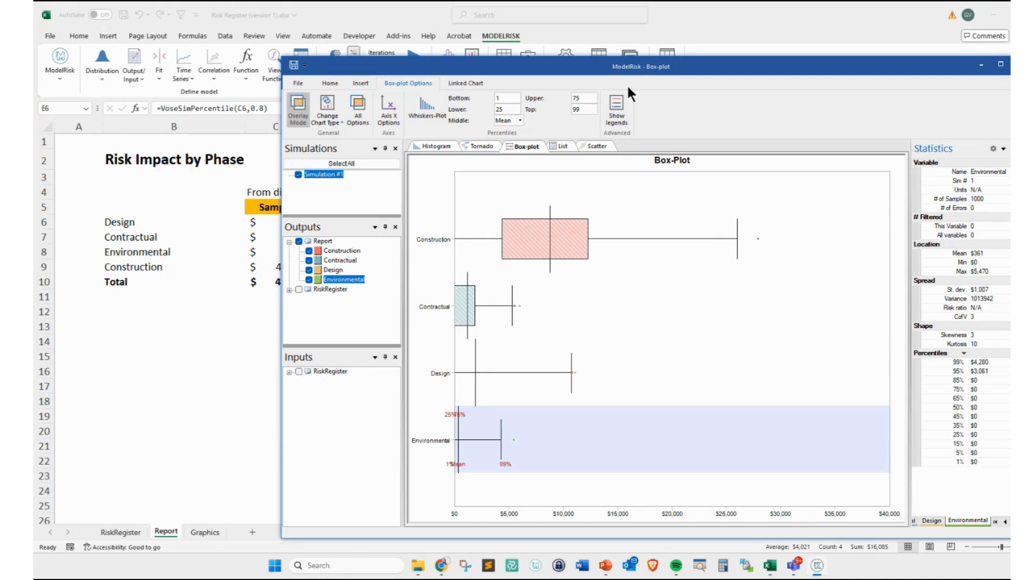
left_click(200, 532)
left_click(436, 146)
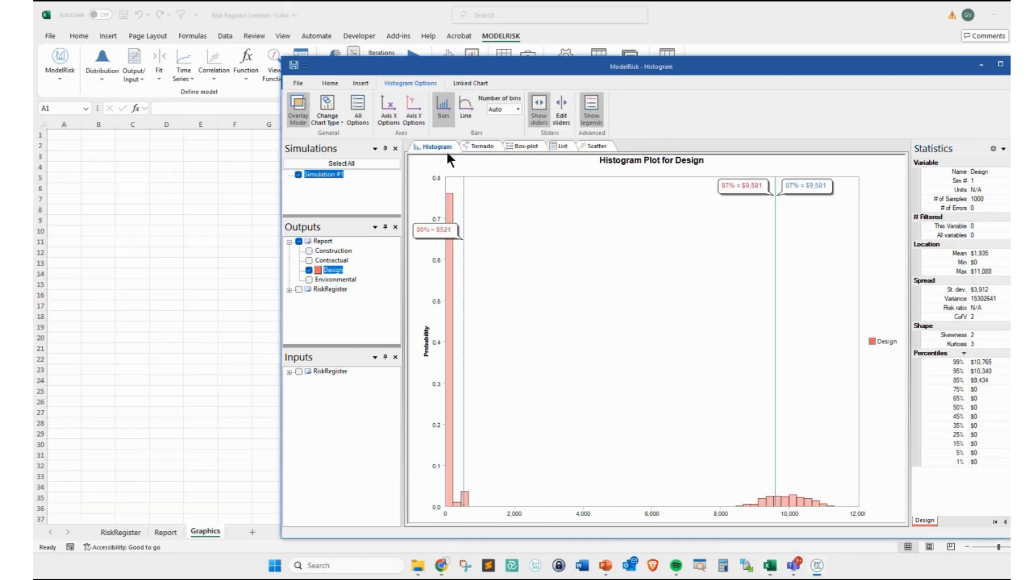
left_click(309, 269)
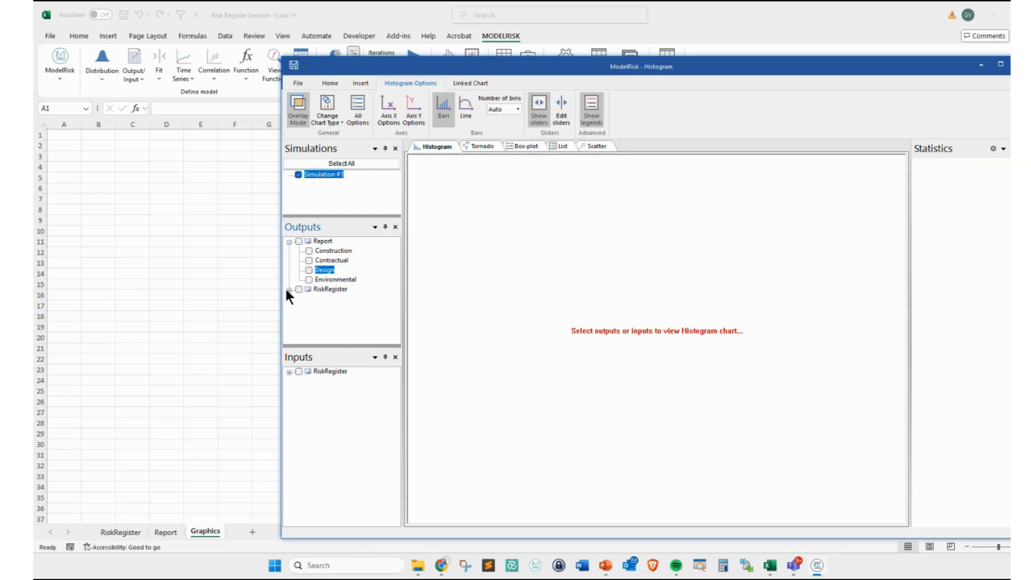
left_click(289, 289)
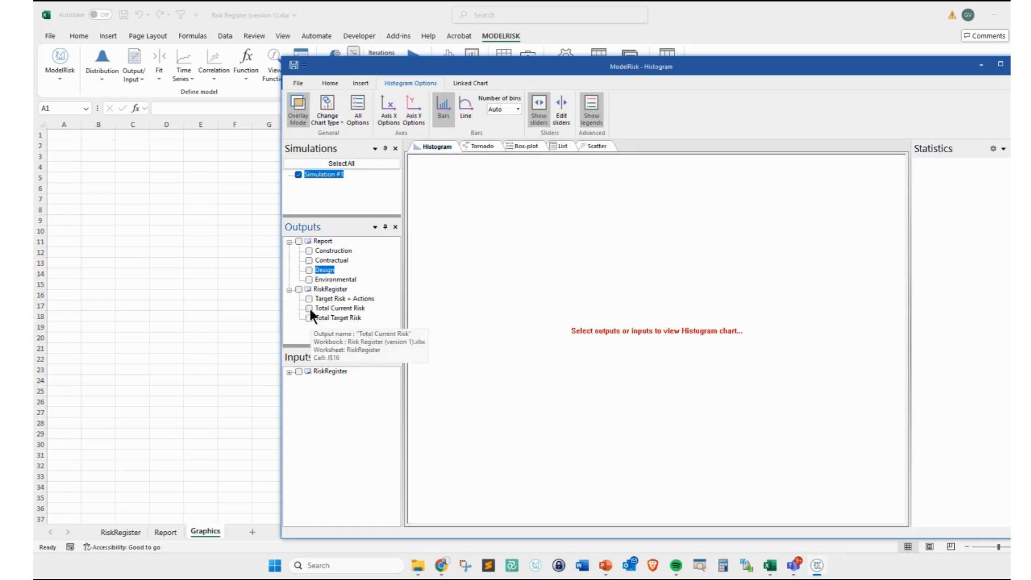
left_click(309, 308)
left_click(309, 299)
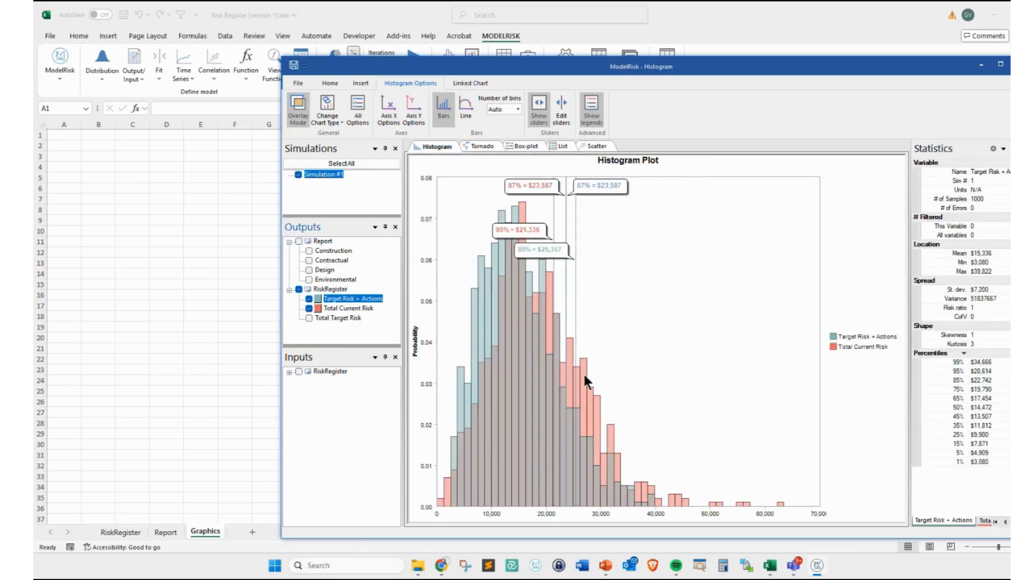
- Insert the overlaid histogram into the Graphics sheet as a new linked chart and minimize the results window
left_click(466, 88)
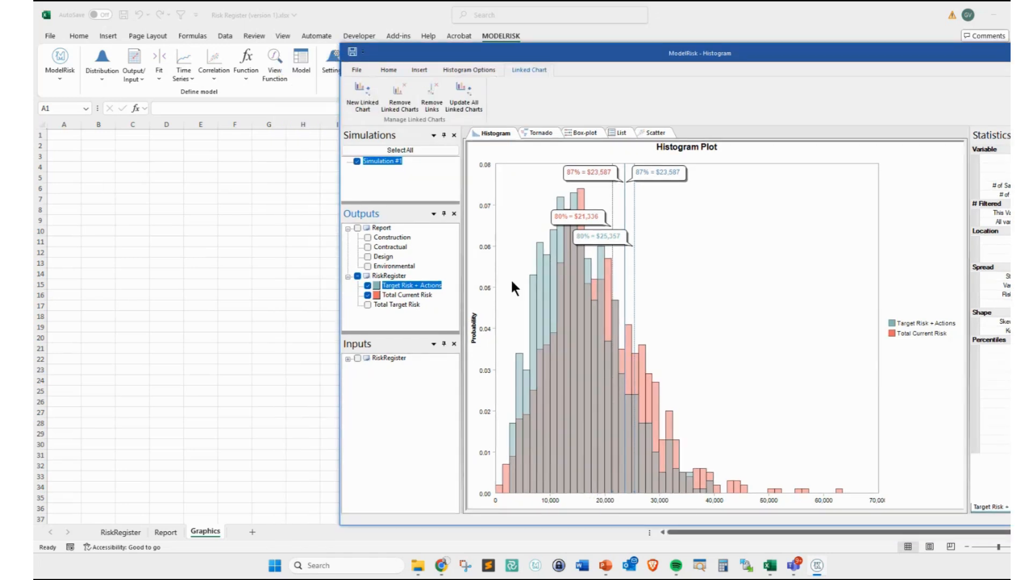
left_click(363, 96)
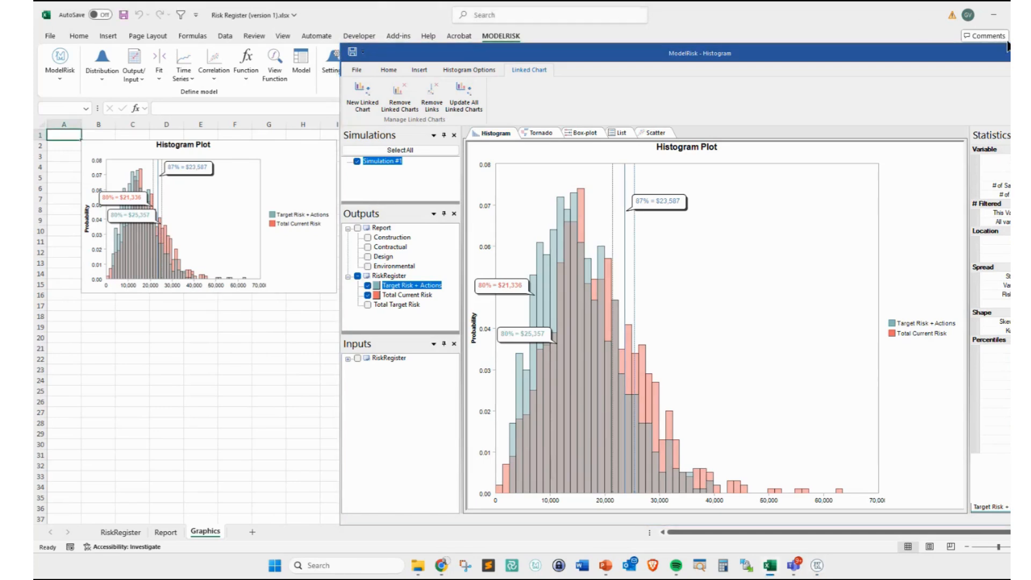
left_click_drag(989, 55, 888, 68)
left_click(982, 64)
- Enlarge the linked histogram on the Graphics sheet to extend to about column M, row 23, and deselect it
left_click(329, 271)
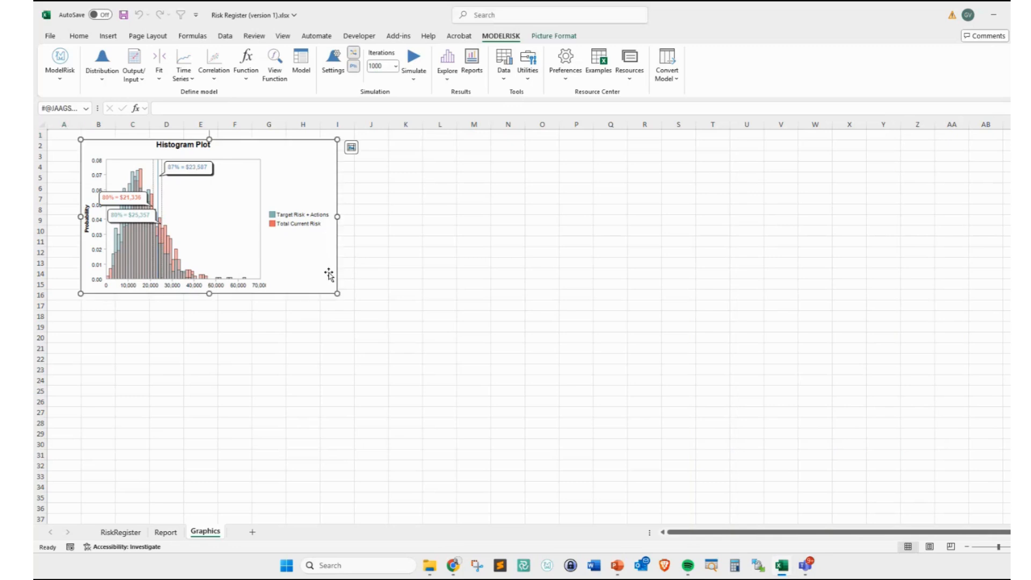
left_click_drag(336, 292, 479, 376)
left_click(557, 369)
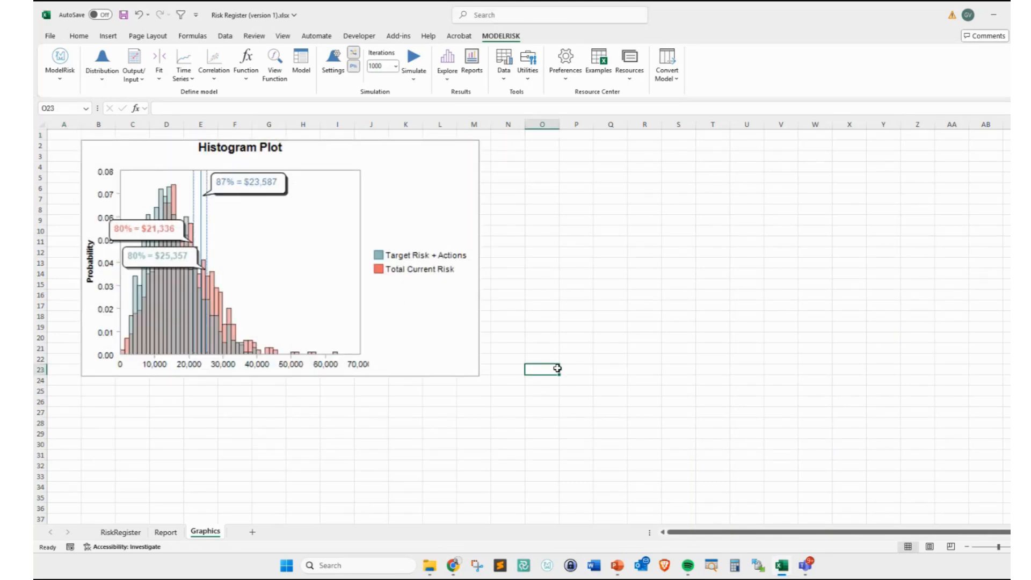
left_click(579, 206)
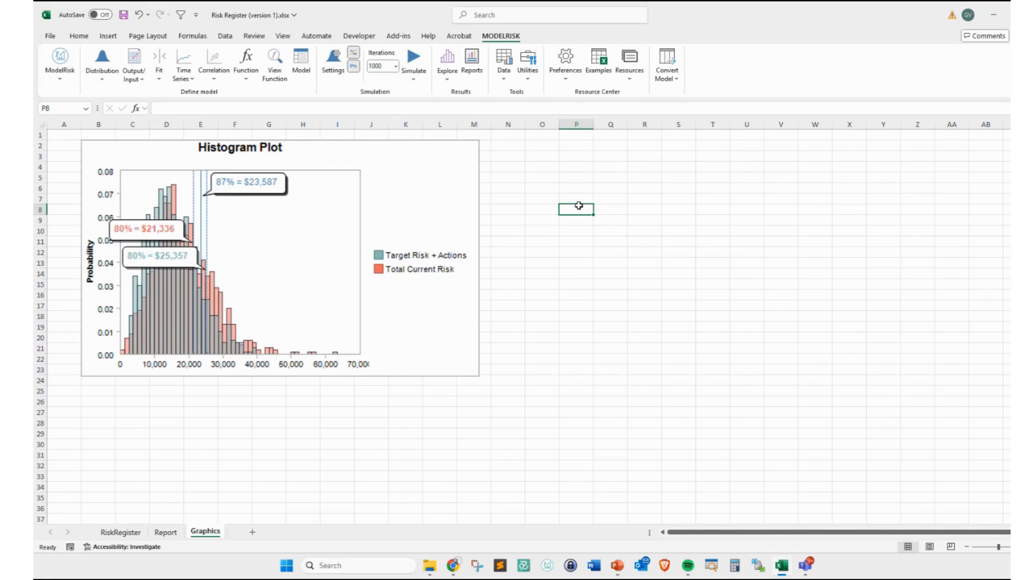
- Open the online ModelRisk example models and examine their difficulty ratings, temporarily marking the very easy, medium and hard ones
left_click(601, 59)
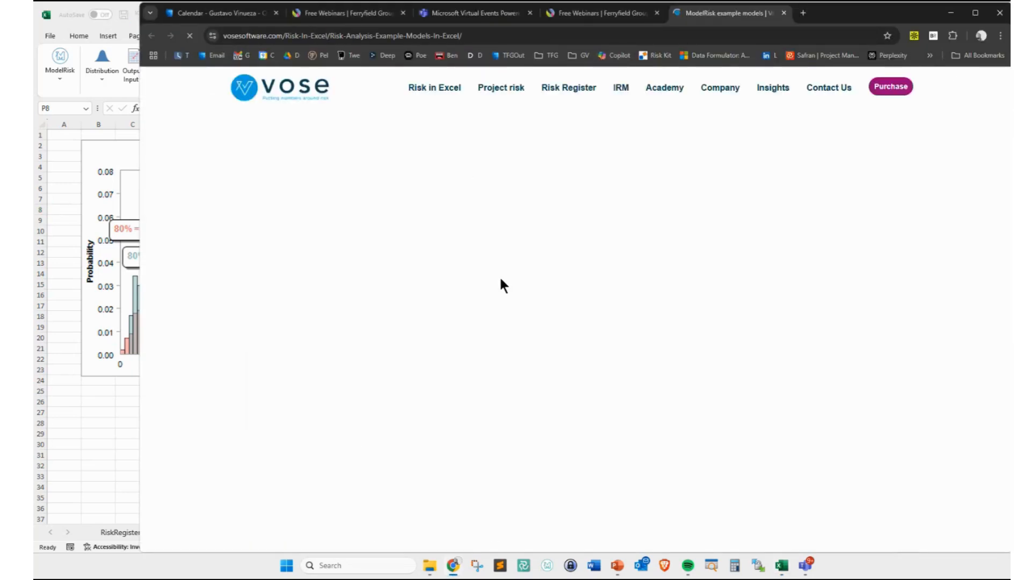
scroll(449, 340, "down", 5)
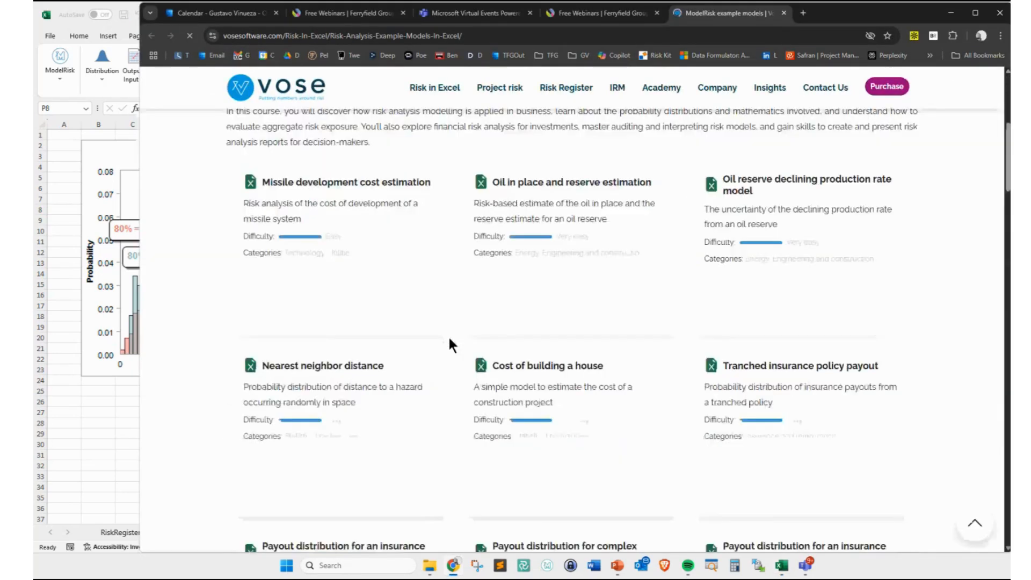
scroll(449, 343, "down", 2)
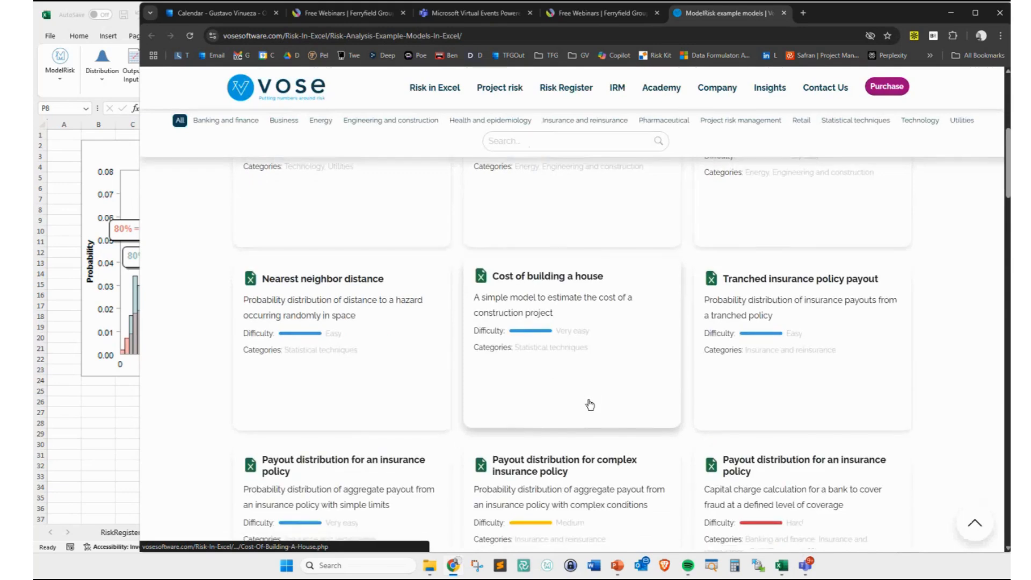
scroll(590, 405, "down", 2)
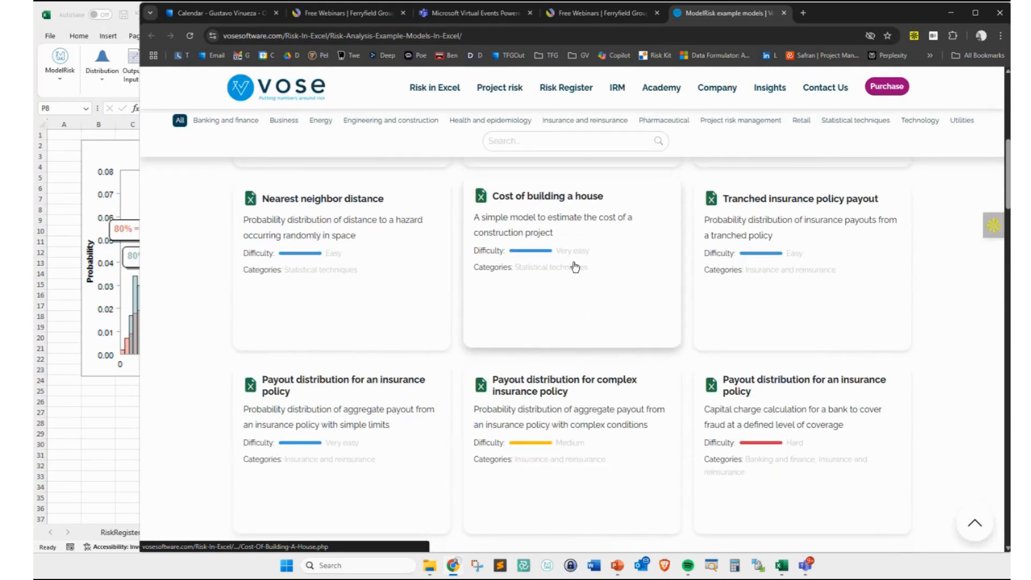
mouse_move(475, 240)
left_mouse_down()
mouse_move(470, 247)
mouse_move(576, 246)
mouse_move(484, 236)
left_mouse_up()
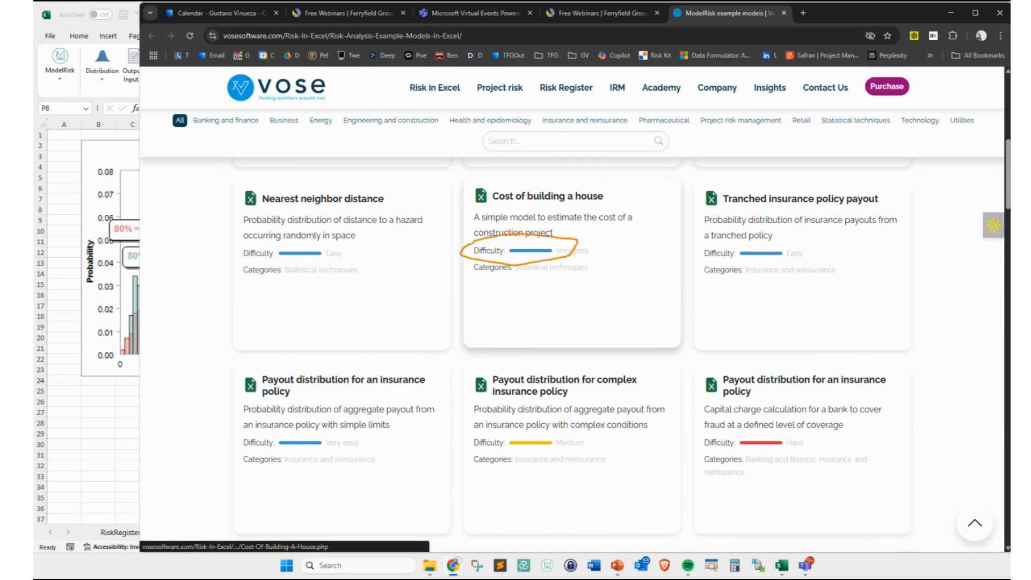
mouse_move(518, 426)
left_mouse_down()
mouse_move(496, 440)
mouse_move(597, 445)
mouse_move(526, 431)
left_mouse_up()
mouse_move(769, 428)
left_mouse_down()
mouse_move(728, 462)
mouse_move(723, 441)
left_mouse_up()
key("Escape")
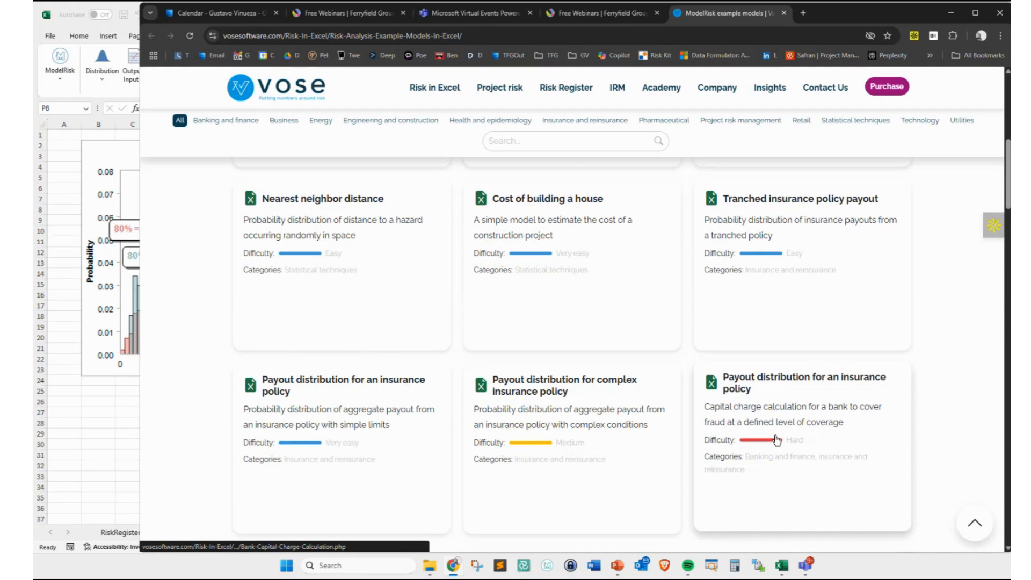
- Open the hard-rated payout distribution example about bank fraud and read through its model description and distribution fitting results
left_click(760, 420)
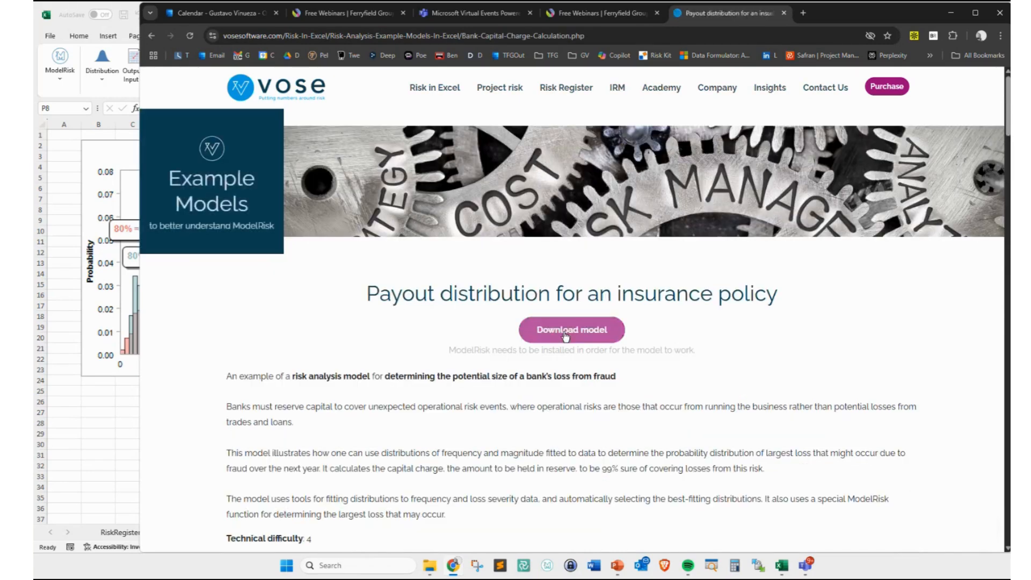
scroll(547, 383, "down", 7)
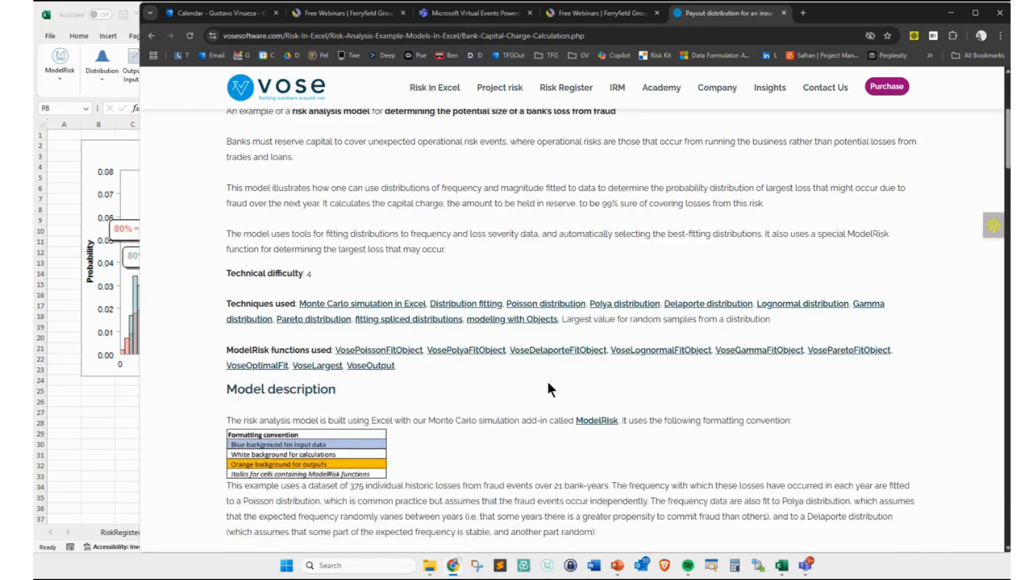
scroll(546, 379, "down", 15)
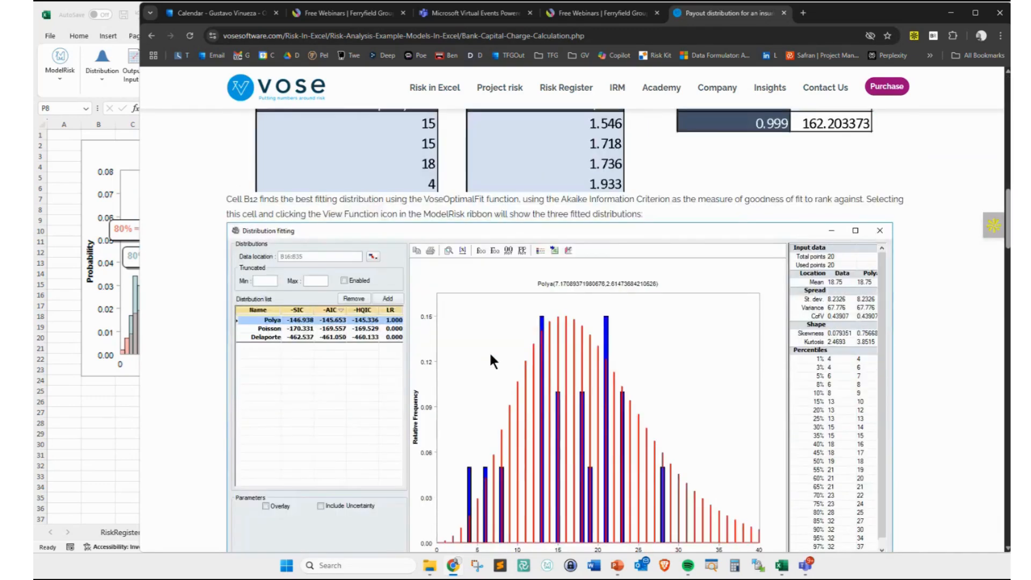
scroll(495, 365, "down", 20)
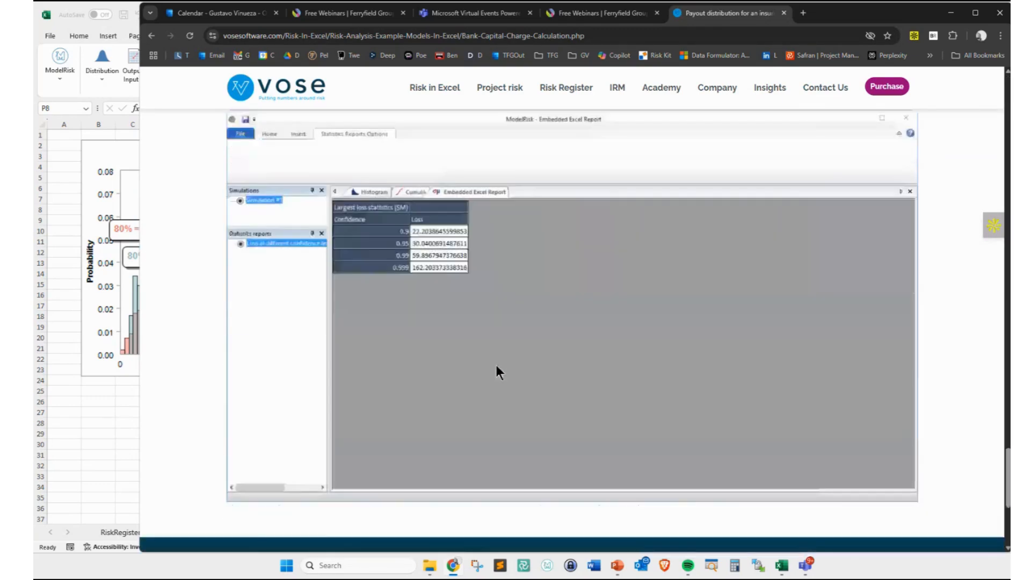
scroll(496, 370, "up", 20)
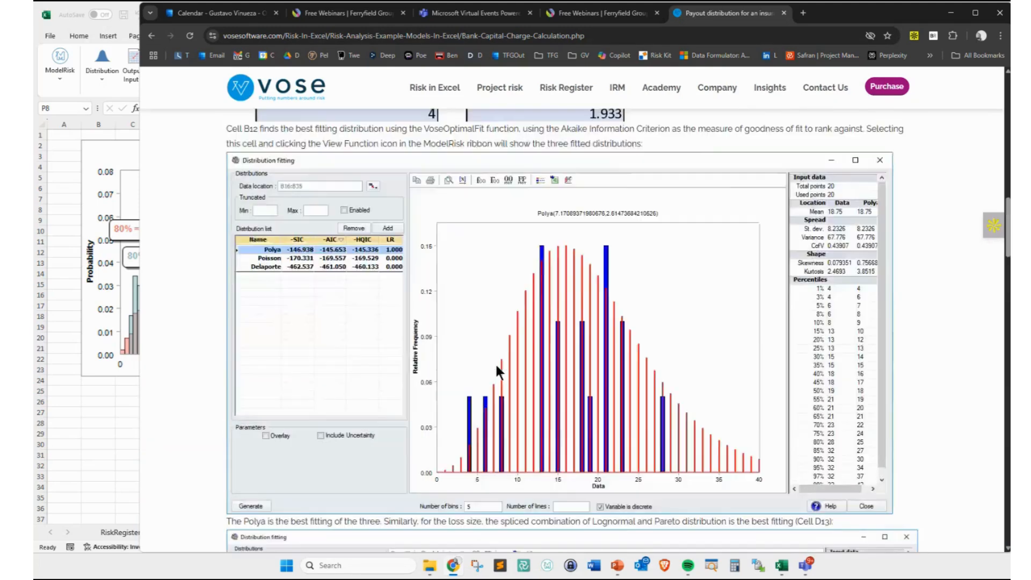
scroll(495, 363, "up", 7)
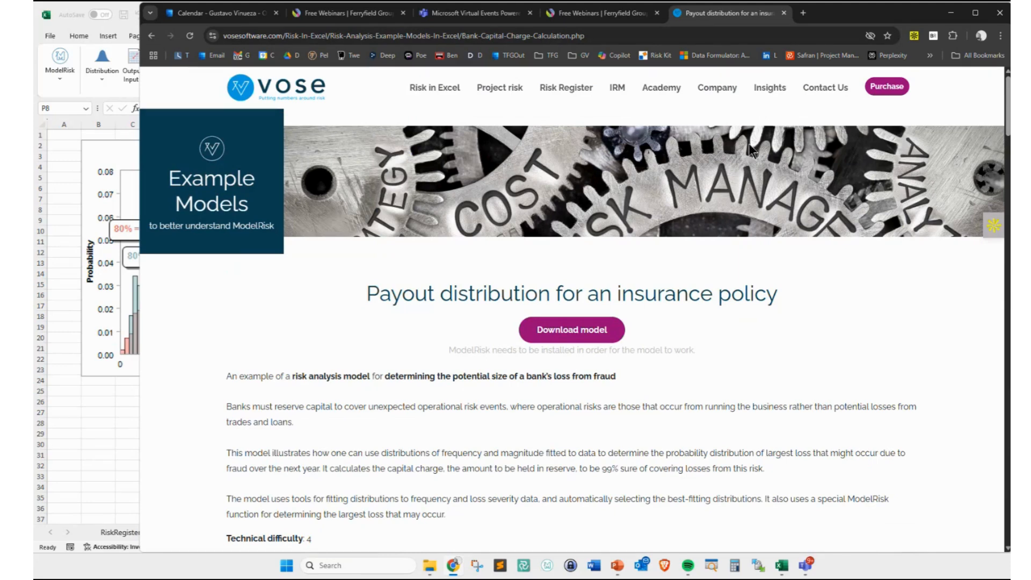
- Search for "youtube ferryfield group" in a new browser tab, open the Ferryfield Group YouTube channel and select its web address
left_click(803, 12)
type("youtube ")
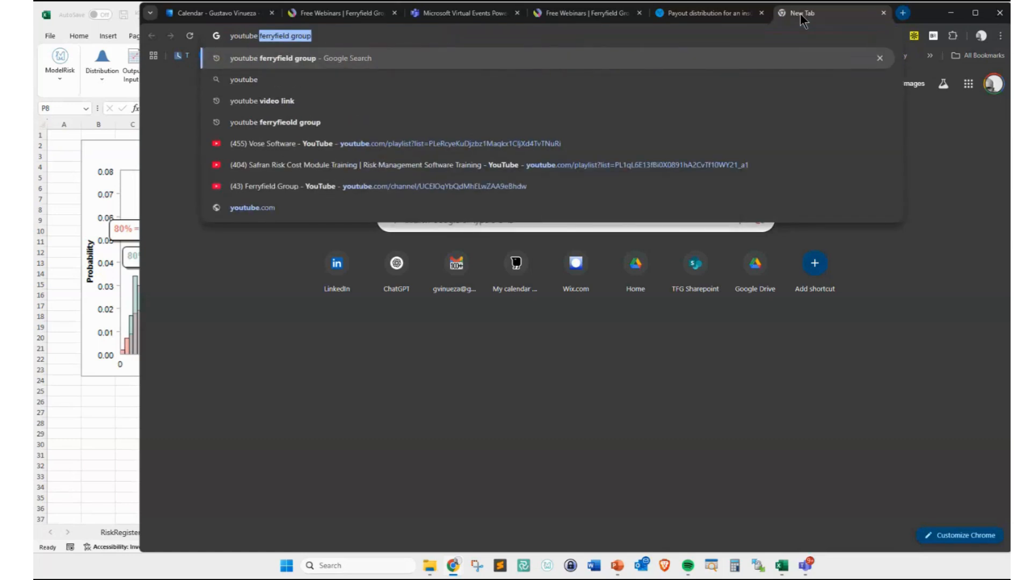
type("ferryfield")
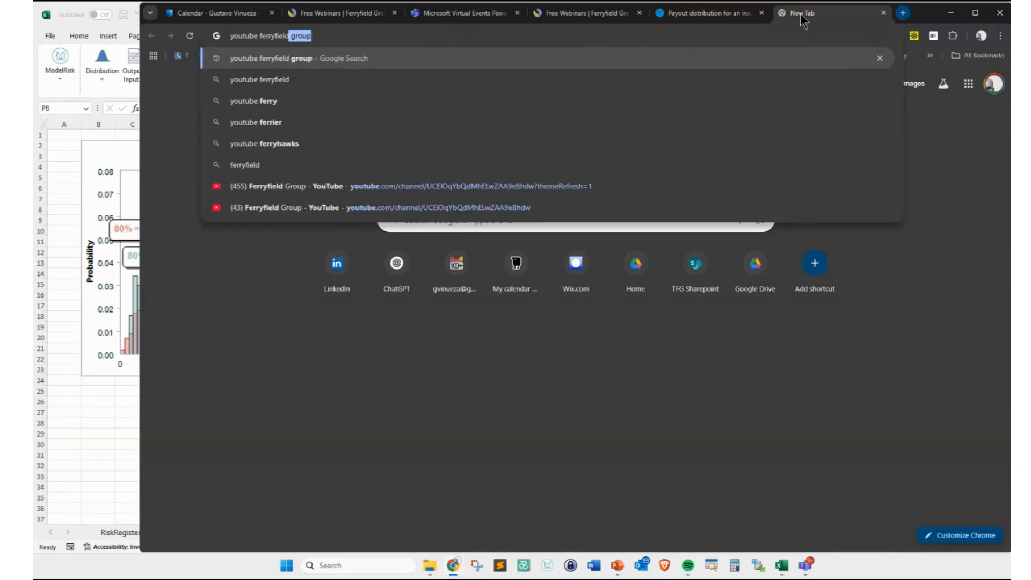
key("Return")
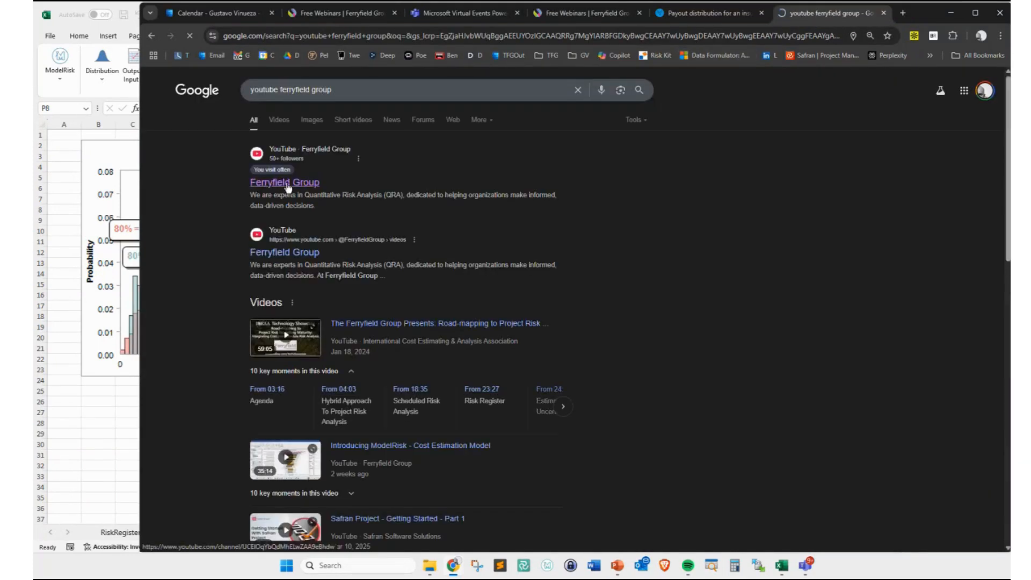
left_click(288, 184)
left_click(355, 37)
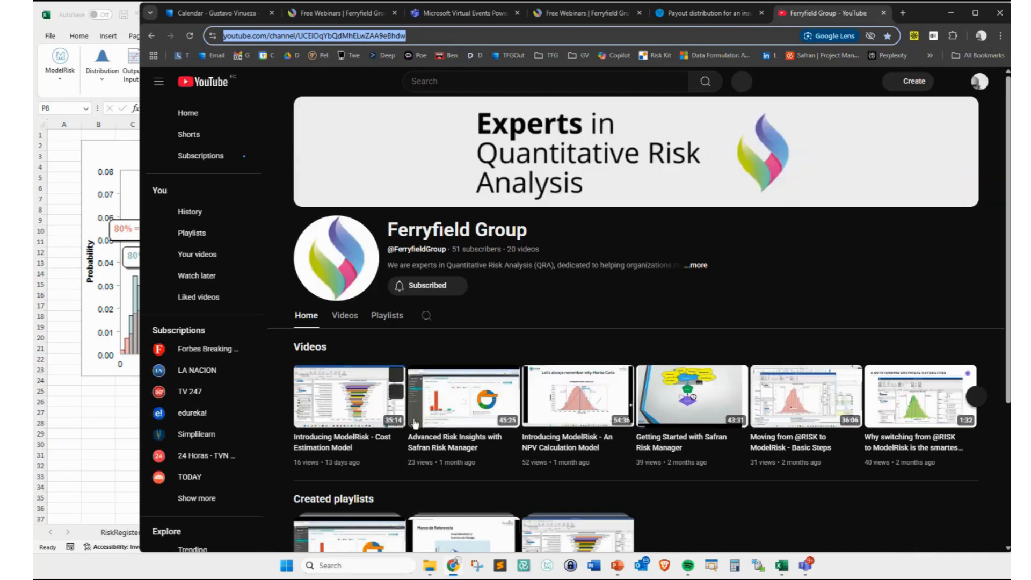
- Open the channel's Vose Software playlist, select its web address and switch to the other open application
scroll(414, 424, "down", 4)
left_click(566, 382)
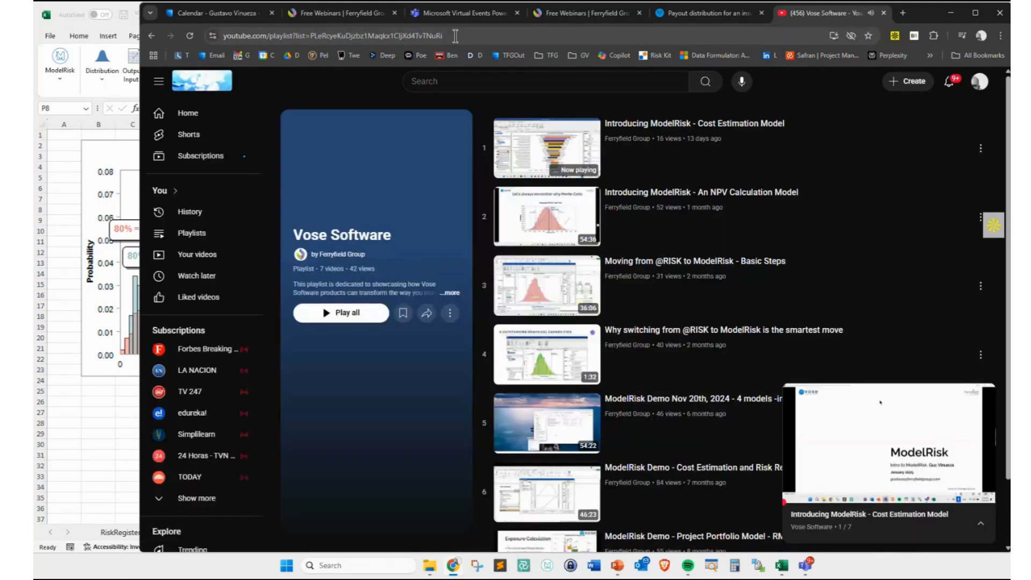
left_click(464, 34)
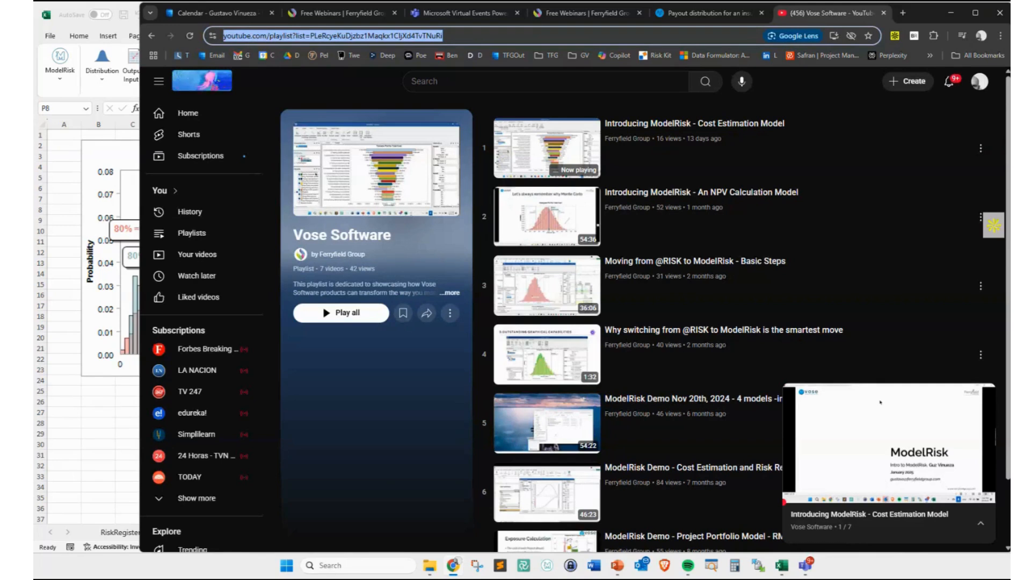
key("alt+Tab")
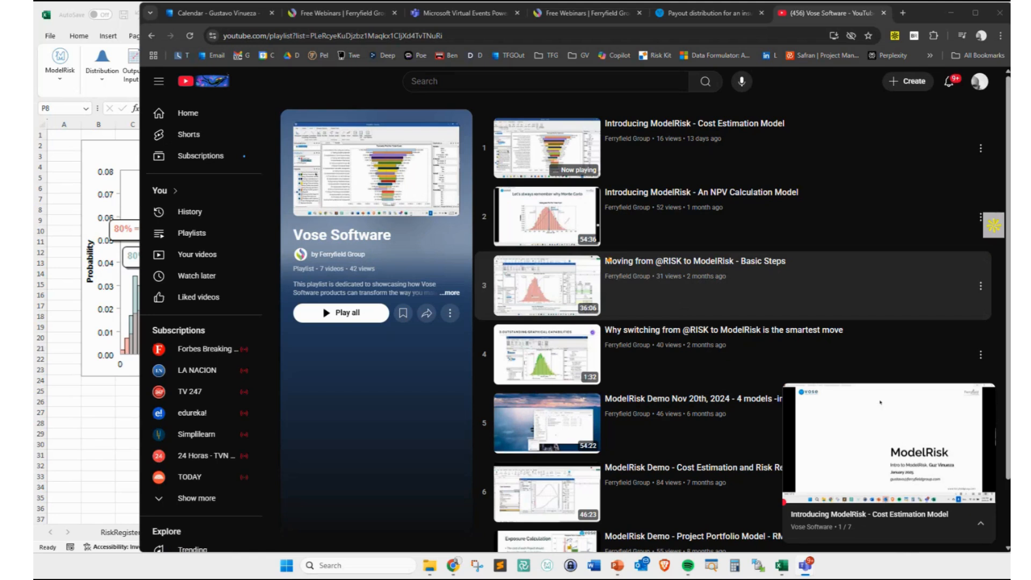
left_click_drag(599, 254, 815, 272)
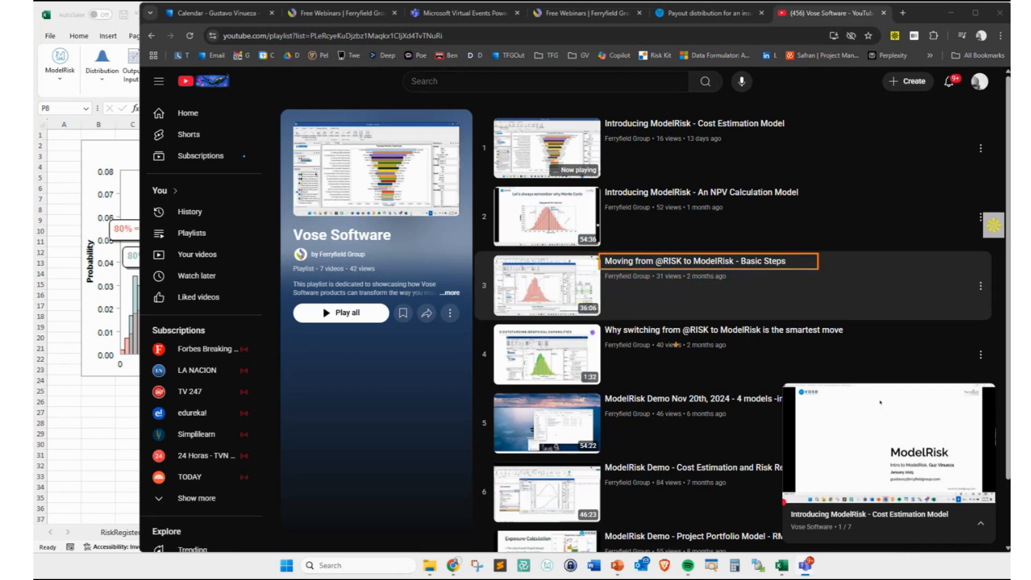
left_click_drag(578, 310, 870, 342)
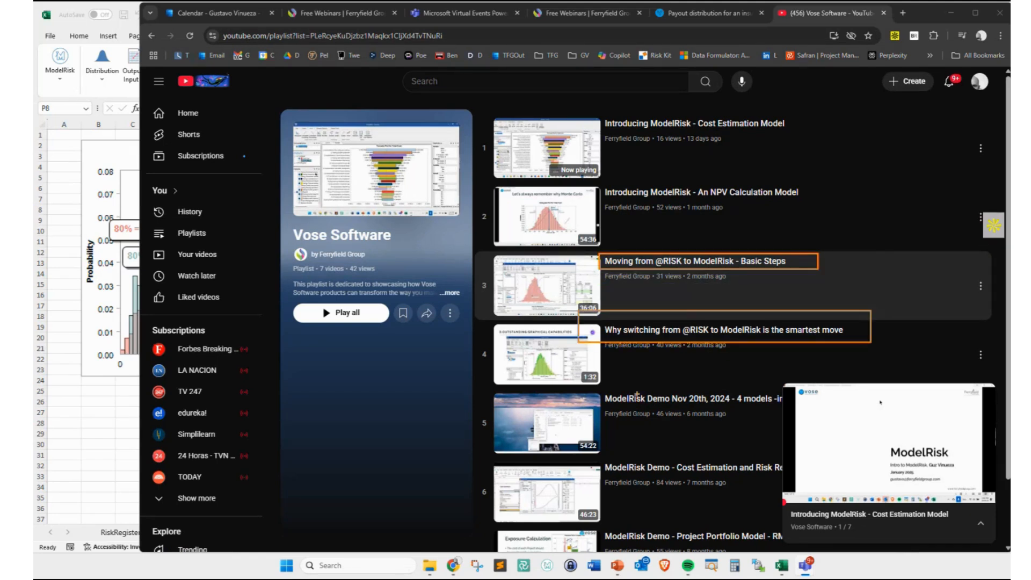
left_click_drag(623, 441, 650, 421)
mouse_move(646, 158)
left_mouse_down()
mouse_move(648, 182)
mouse_move(721, 140)
left_mouse_up()
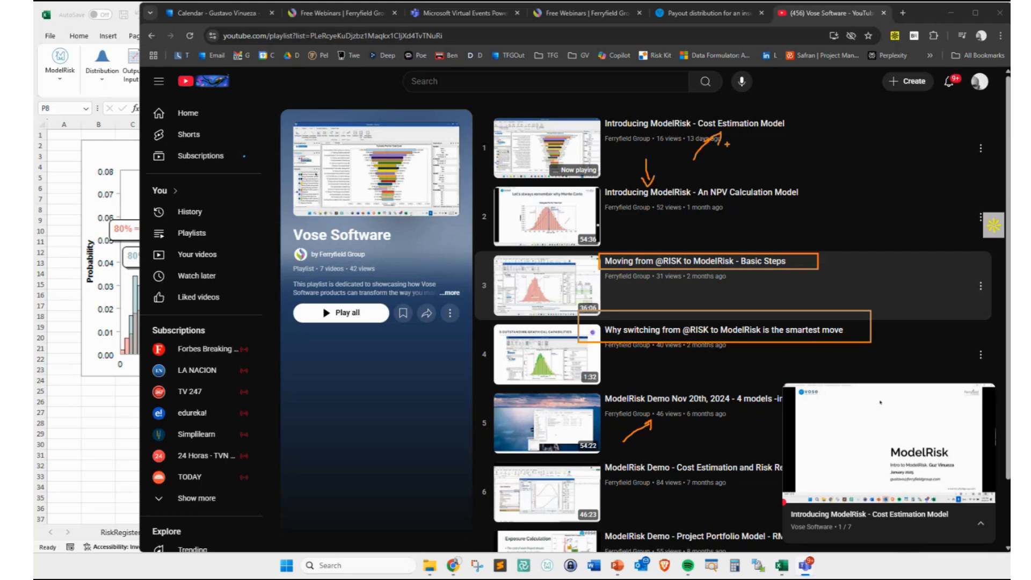
key("Escape")
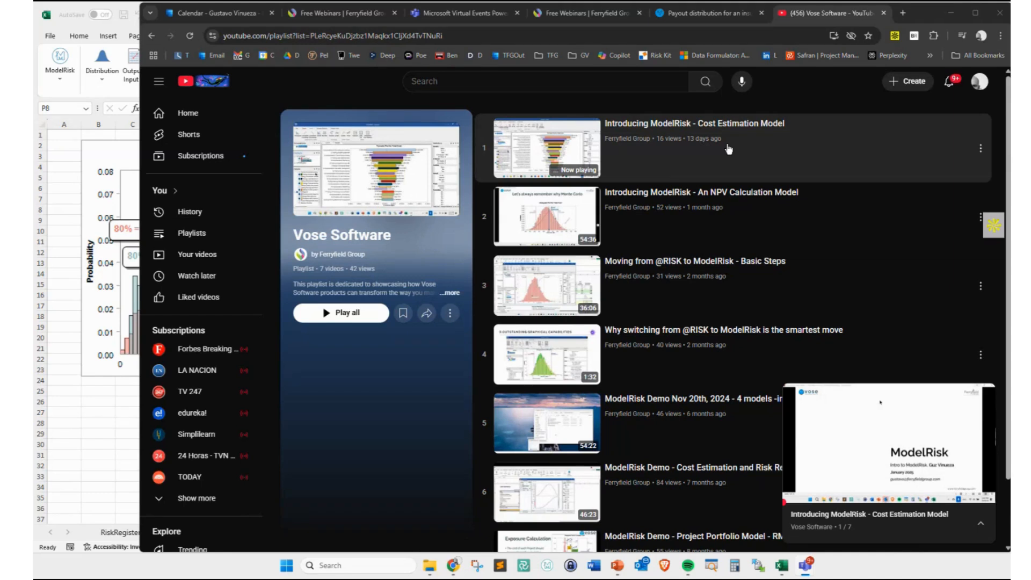
- Open the Ferryfield video library page (ferryfieldgroup.com/videolibrary) in a new browser tab
left_click(903, 16)
left_click(732, 13)
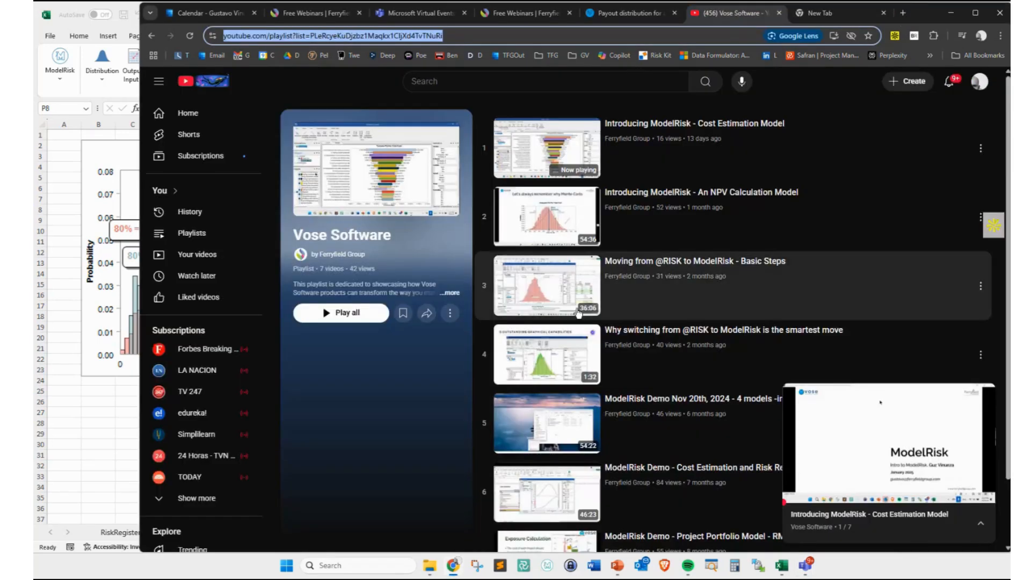
left_click(854, 18)
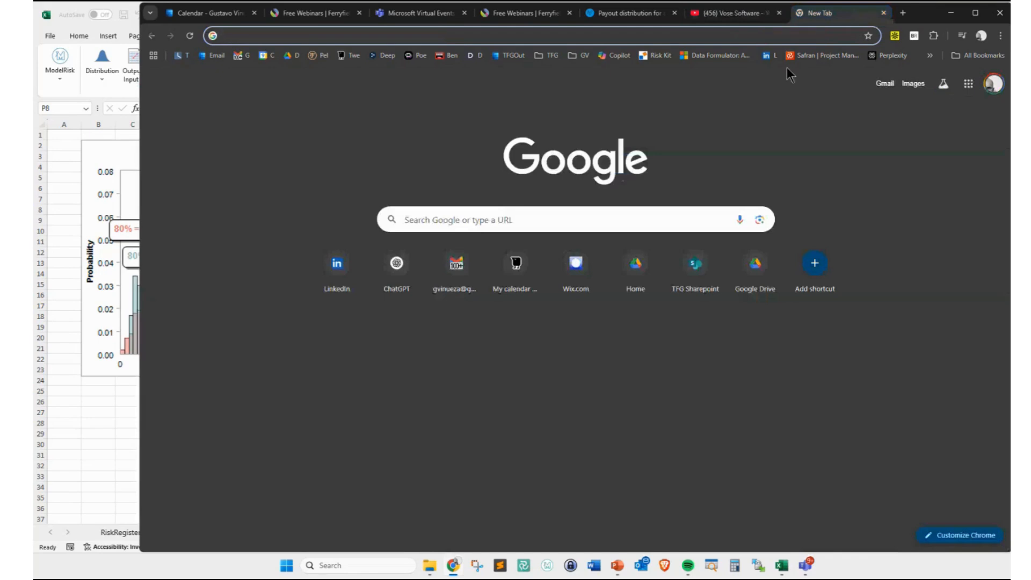
type("video")
key("Return")
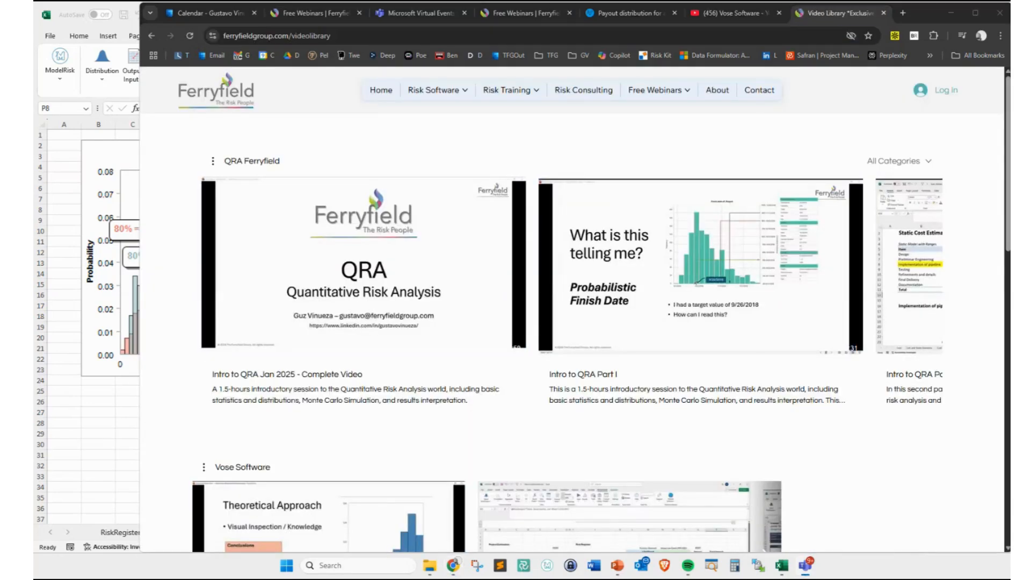
- Browse the video library's Vose Software collection through to the ModelRisk masterclasses on correlations and SimTables
scroll(310, 252, "down", 3)
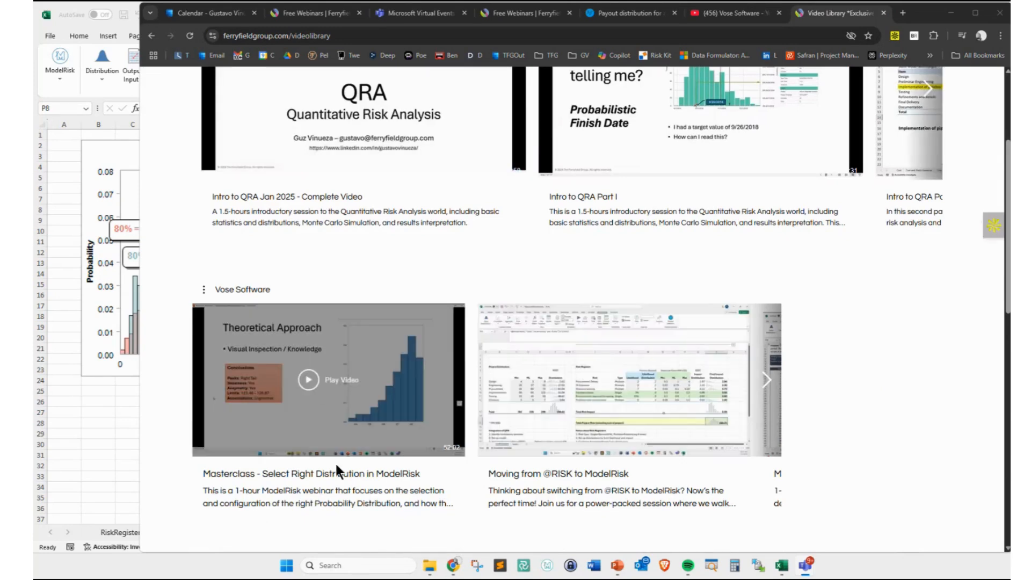
left_click(343, 470)
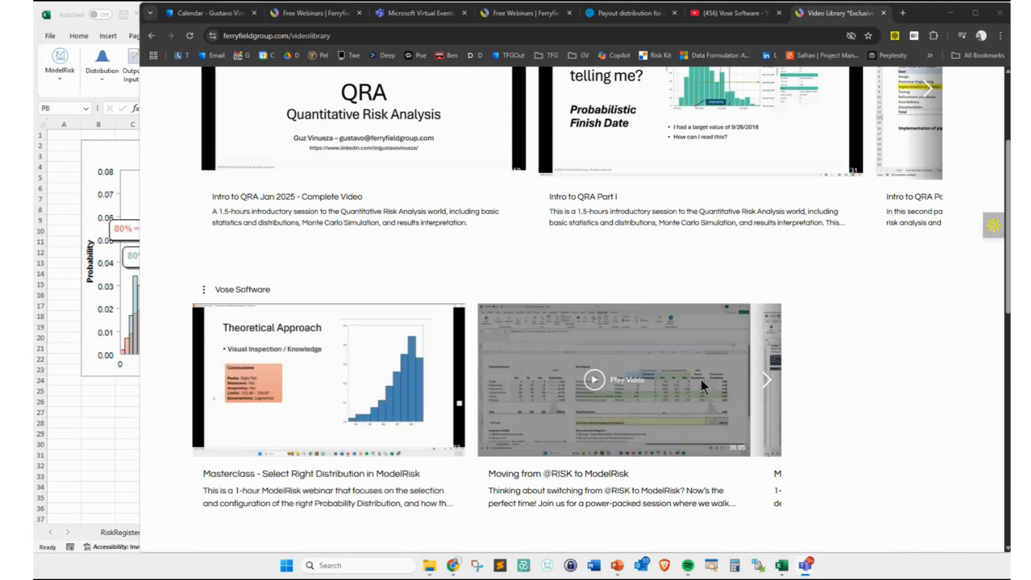
left_click(767, 380)
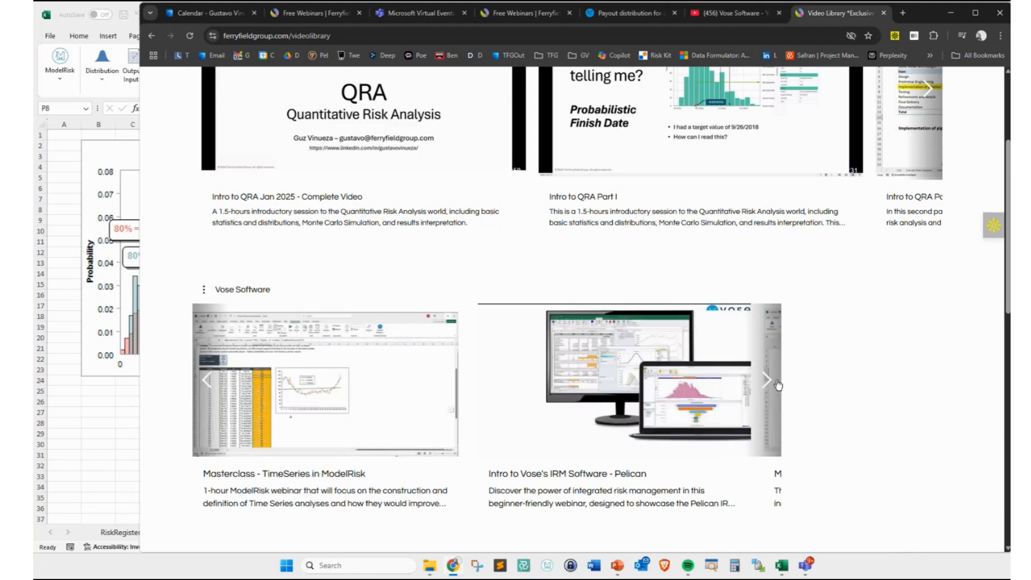
left_click(769, 381)
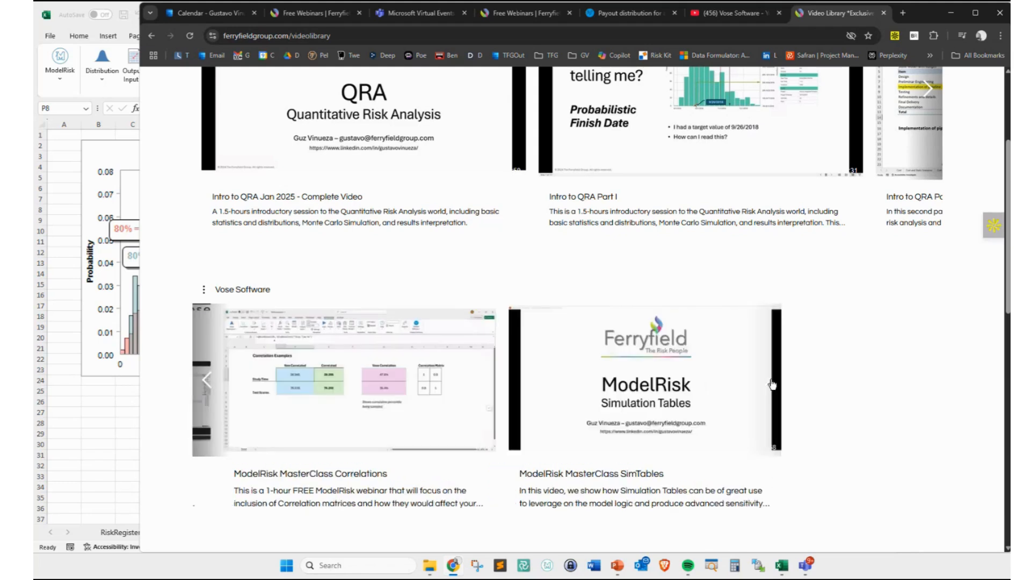